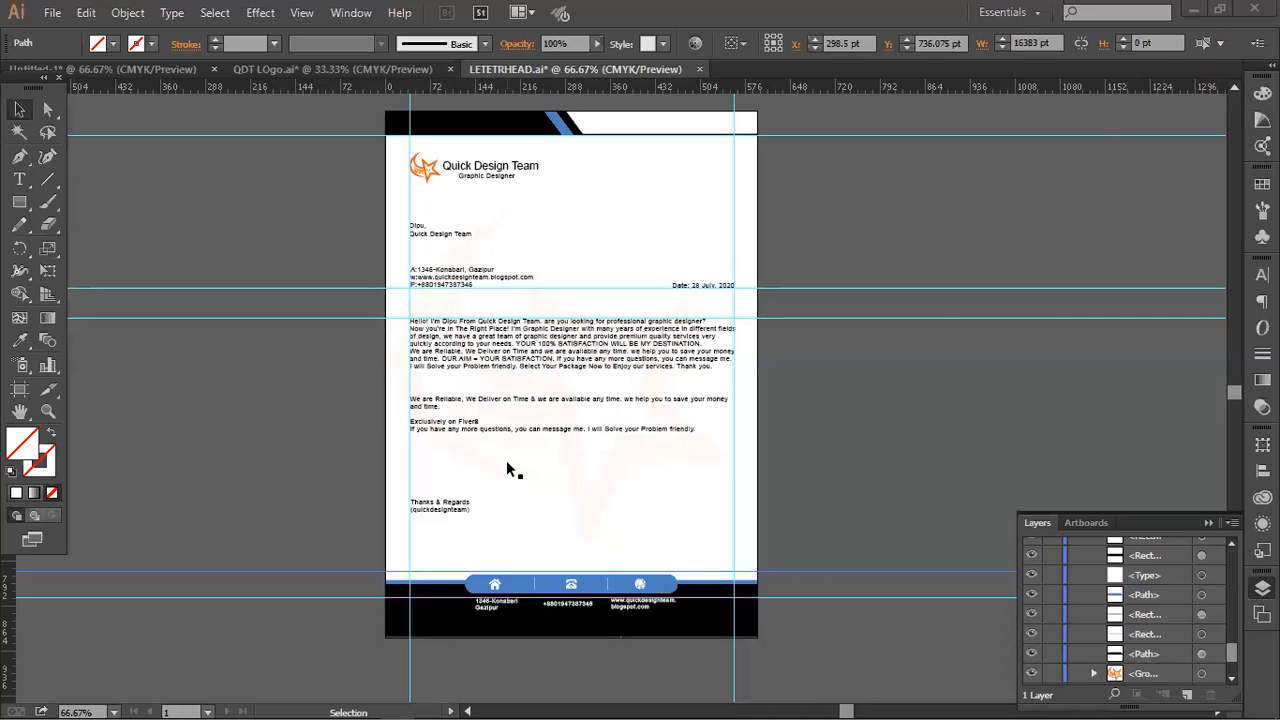
Step: Examine the finished letterhead layout, from the header and logo through the body text to the footer contact bar
key(ctrl+plus)
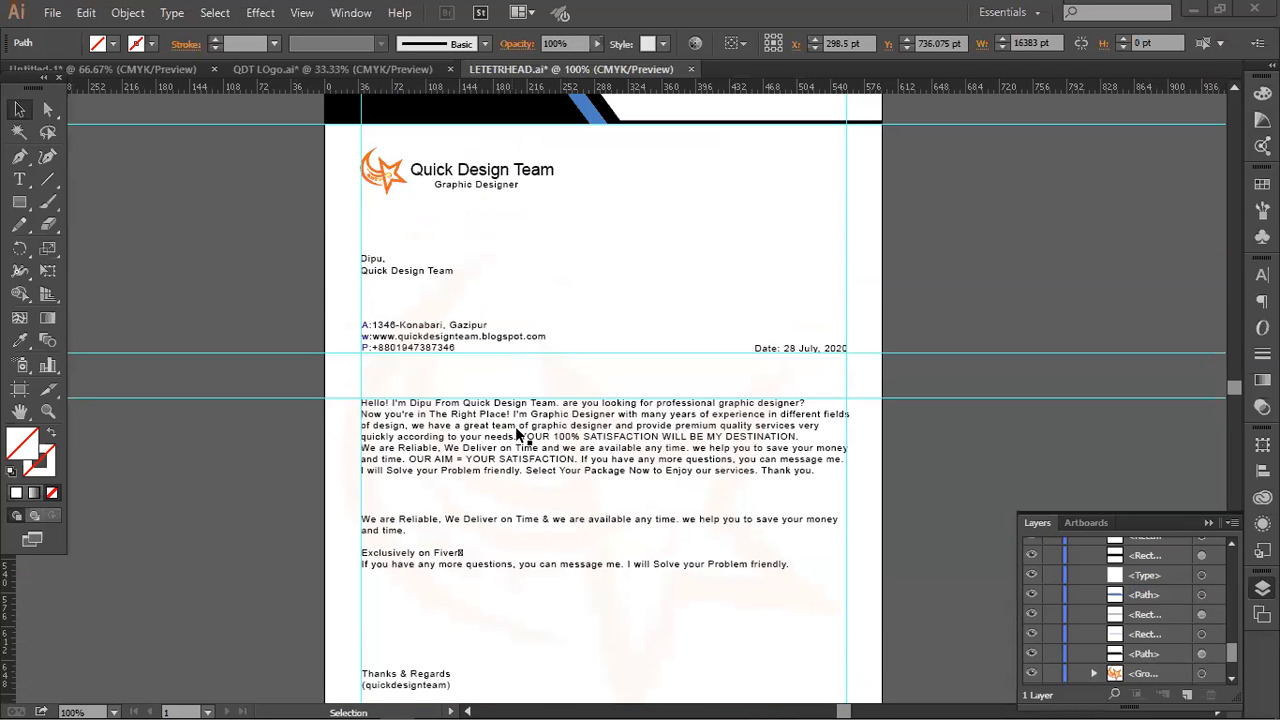
key(ctrl+minus)
key(ctrl+plus)
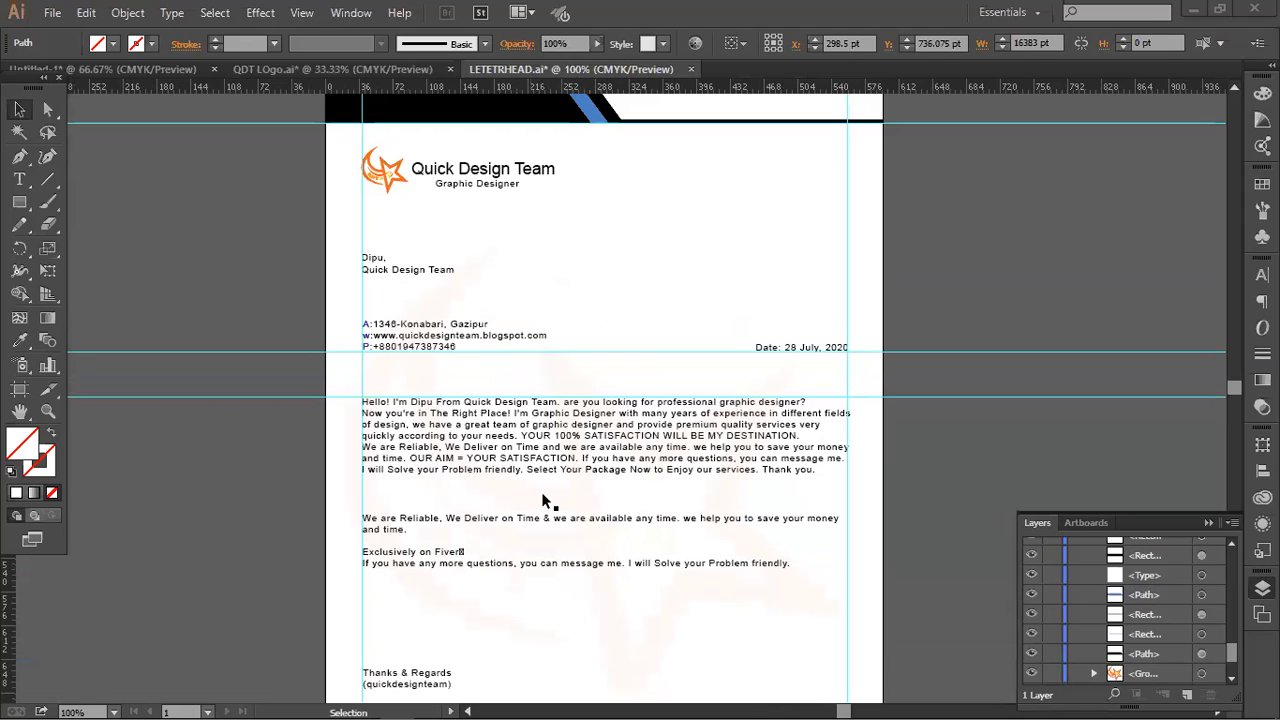
key(ctrl+minus)
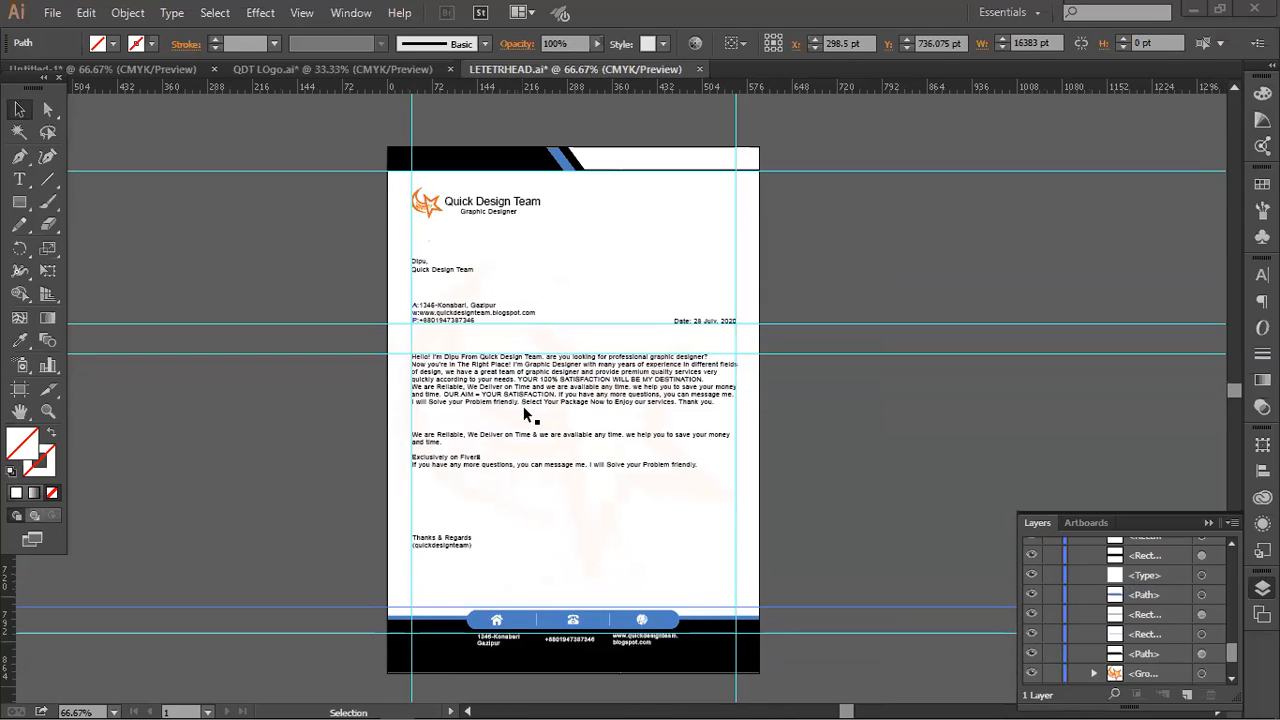
scroll(526, 409, up, 1)
scroll(528, 412, down, 3)
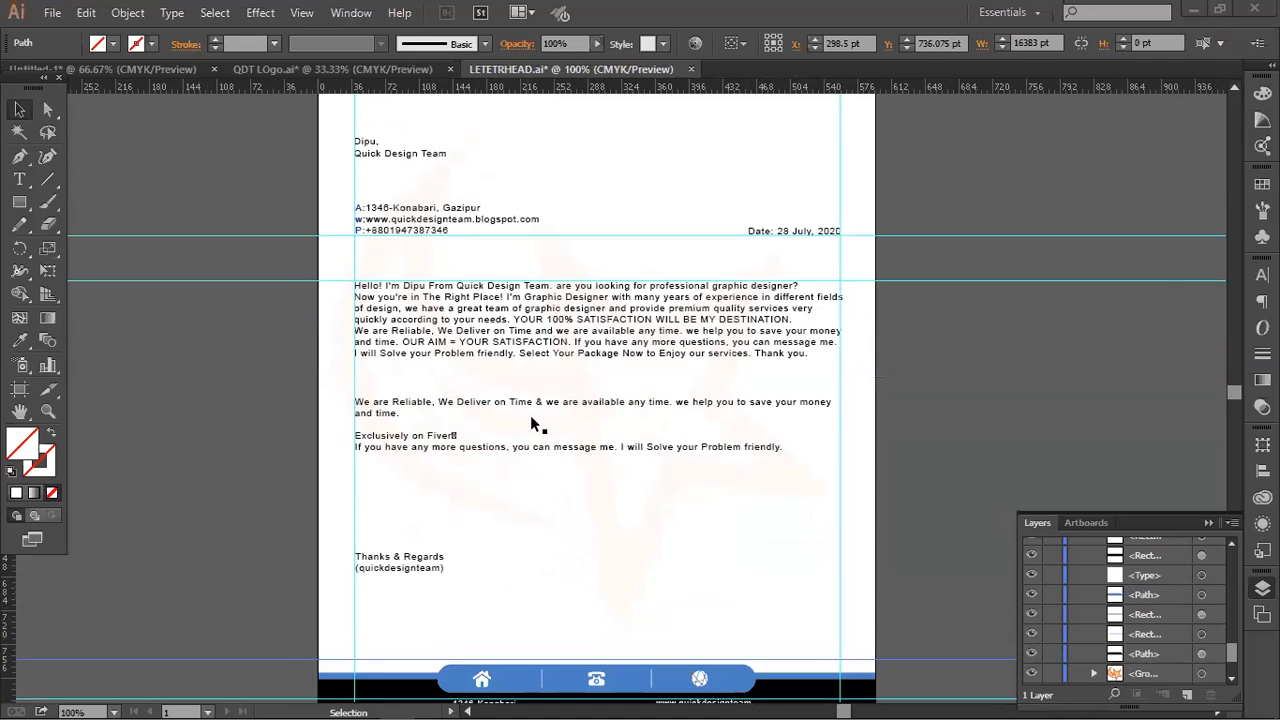
scroll(536, 422, up, 4)
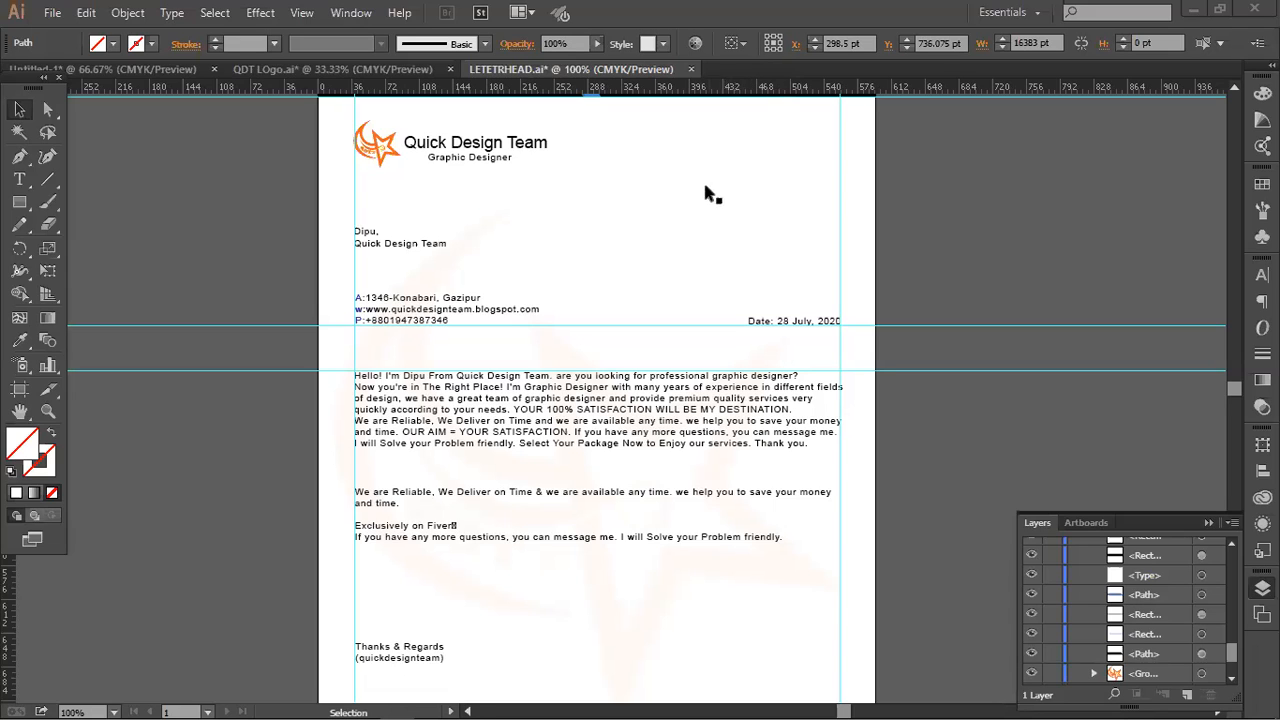
scroll(636, 177, up, 1)
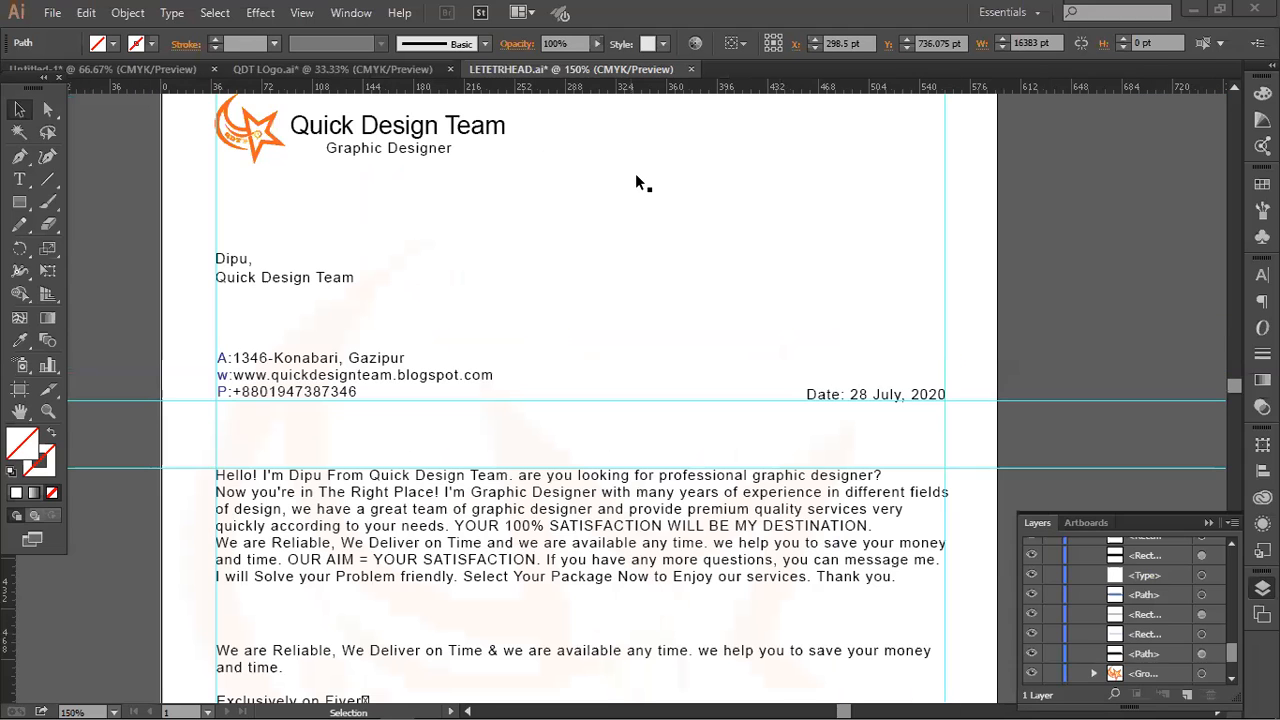
scroll(636, 177, down, 1)
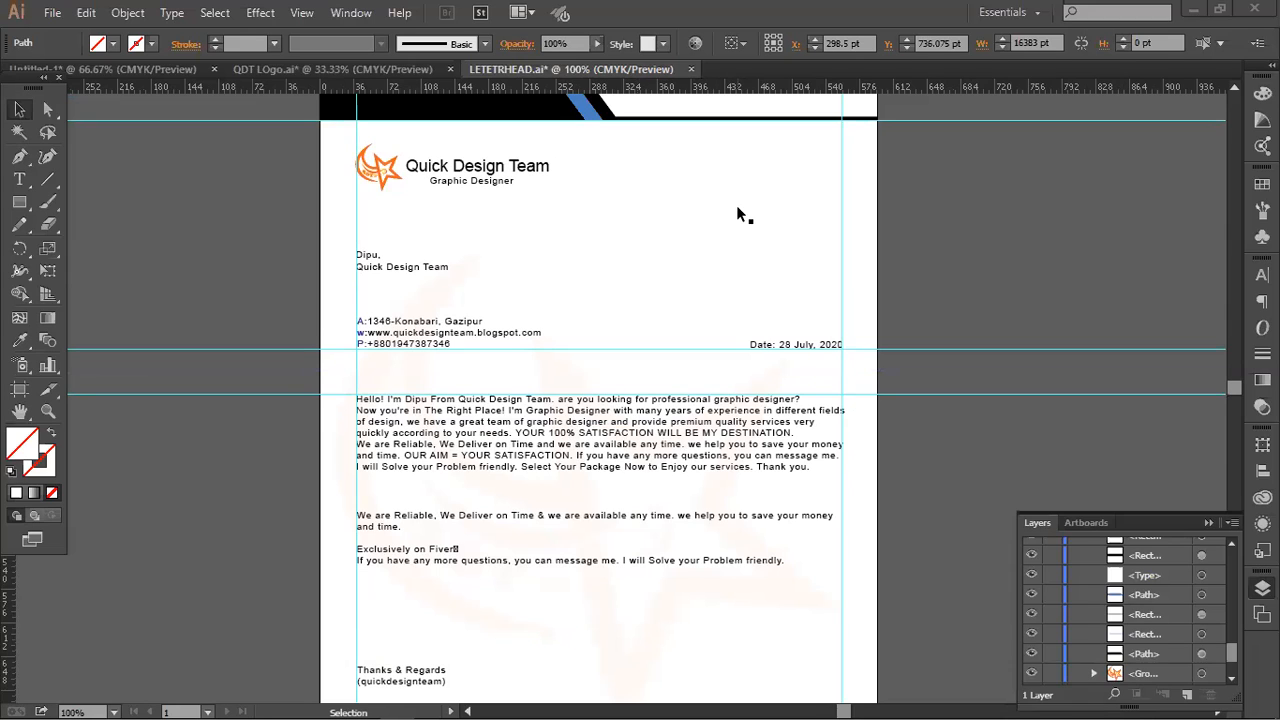
scroll(686, 320, down, 1)
scroll(686, 320, down, 1)
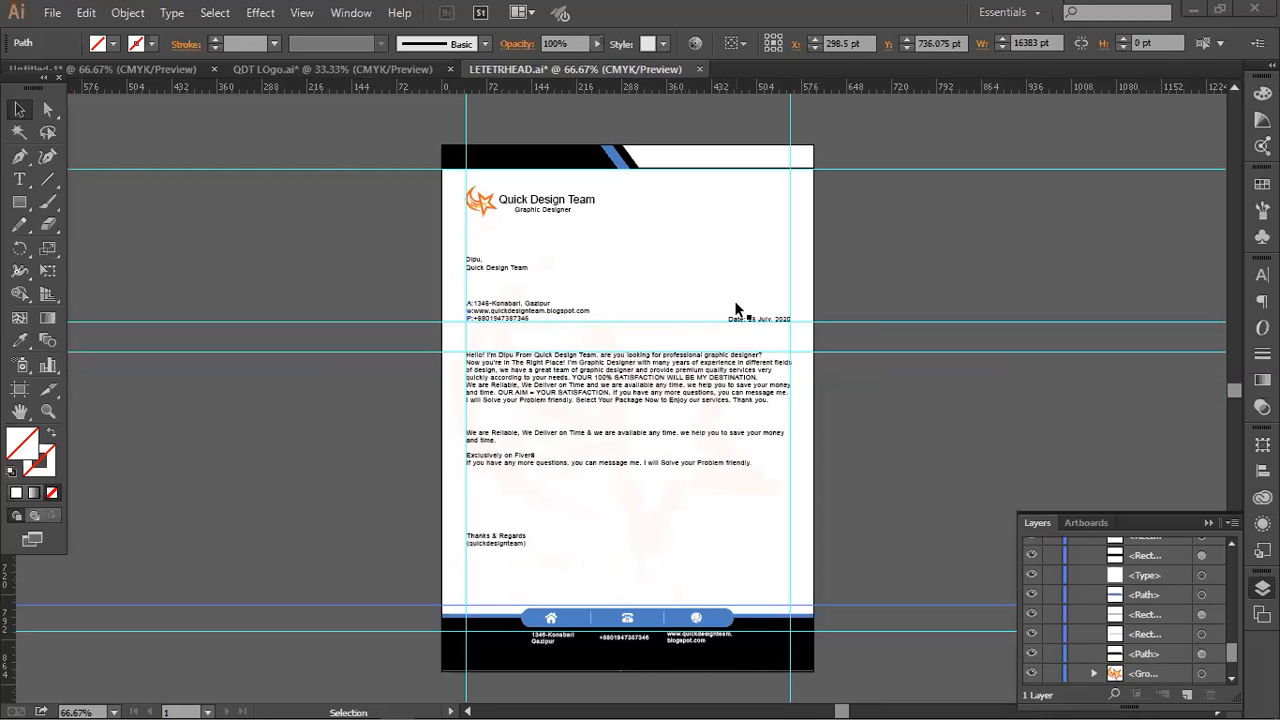
scroll(686, 272, up, 1)
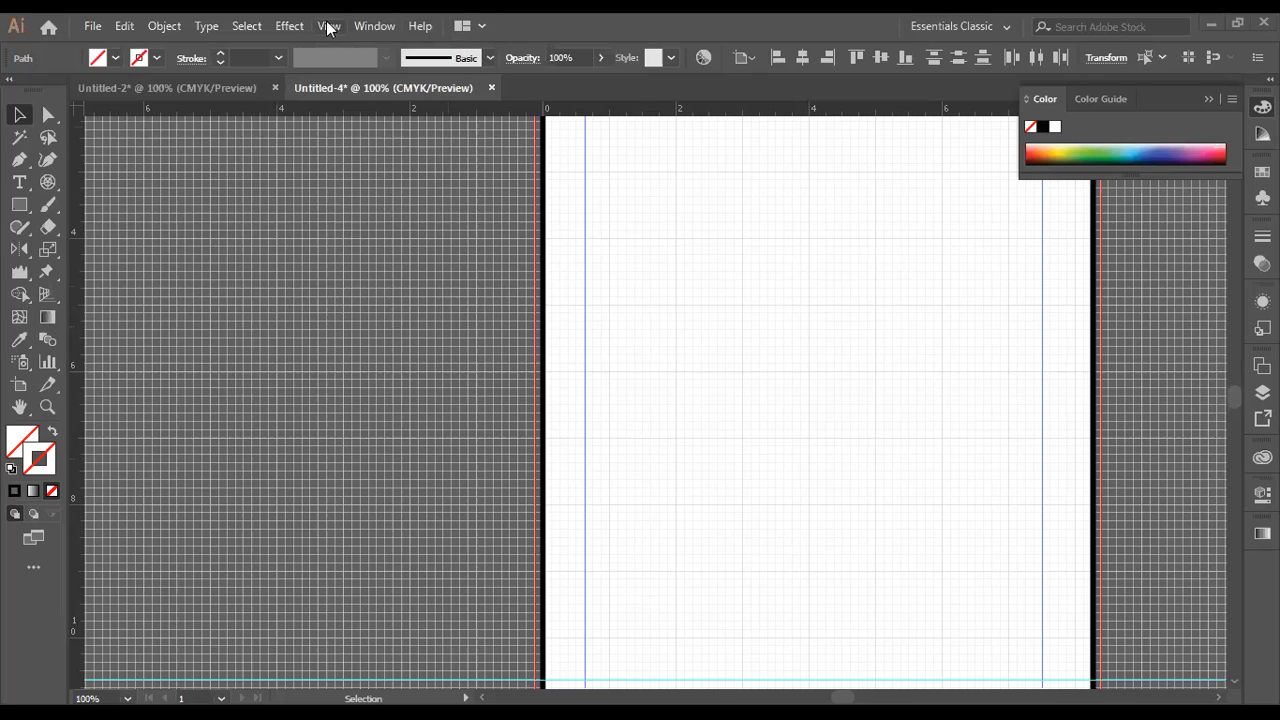
click(328, 28)
click(363, 649)
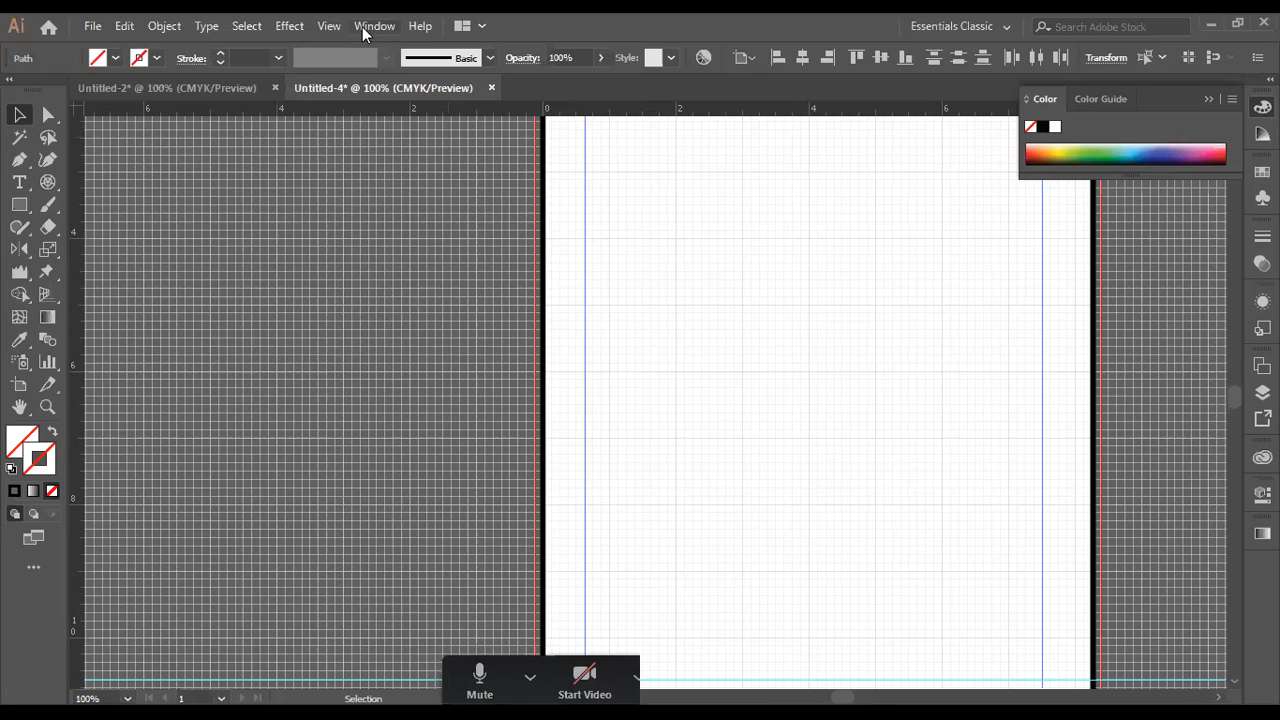
click(334, 29)
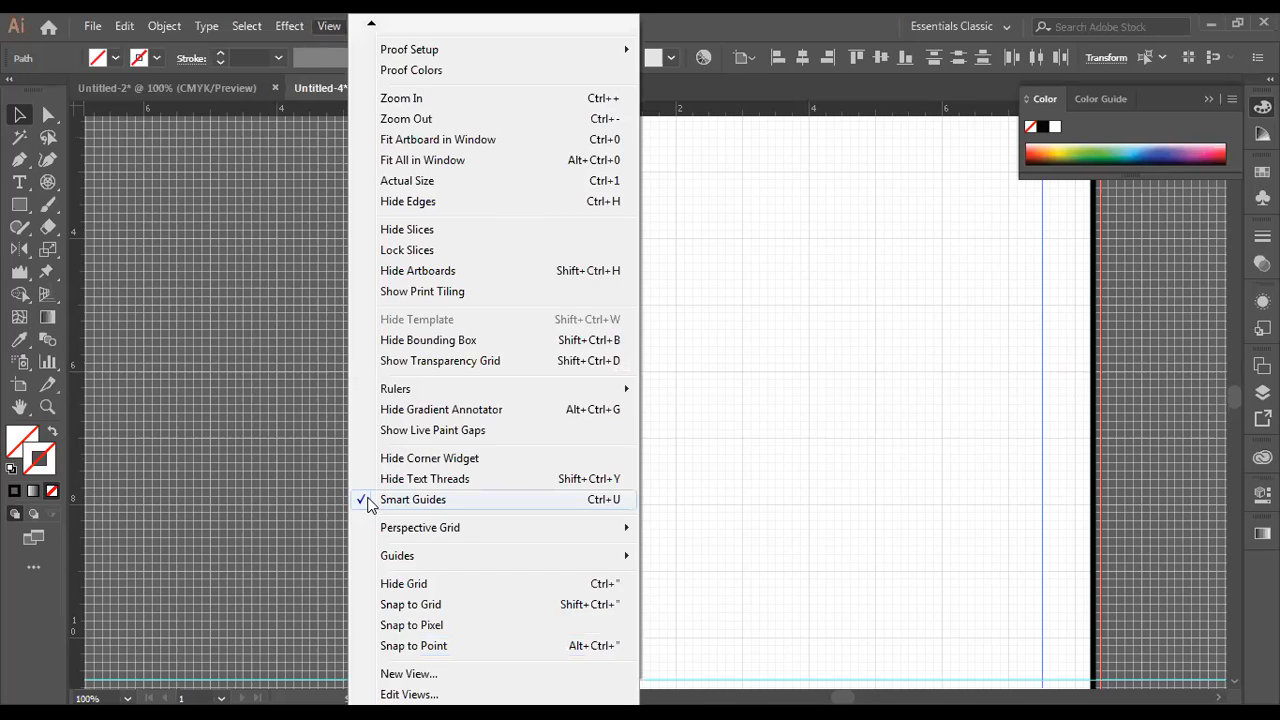
click(329, 27)
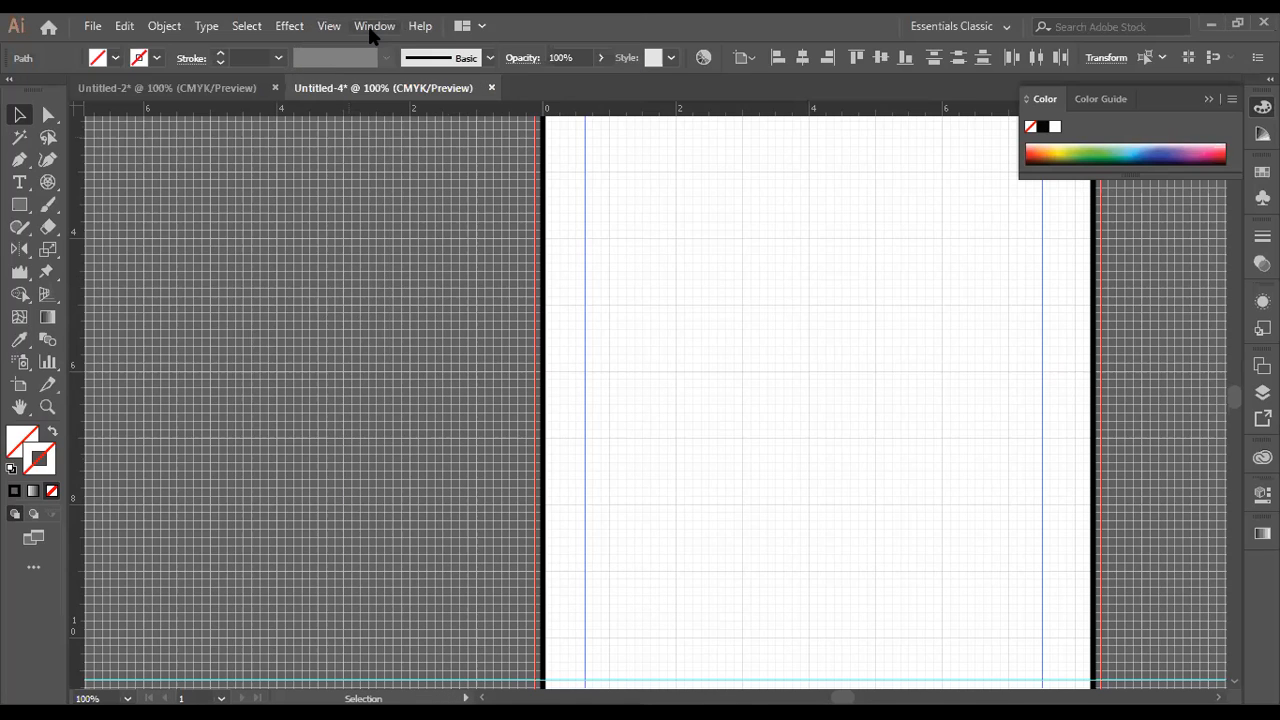
click(372, 28)
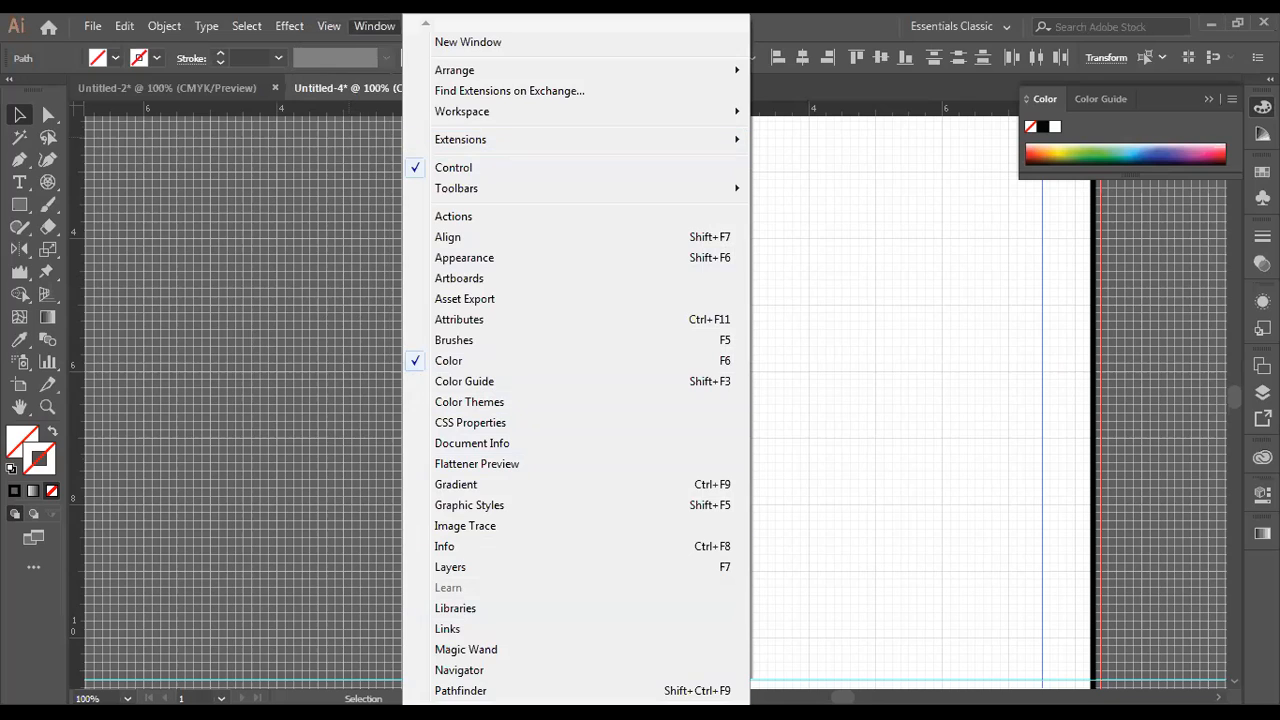
mouse_move(494, 700)
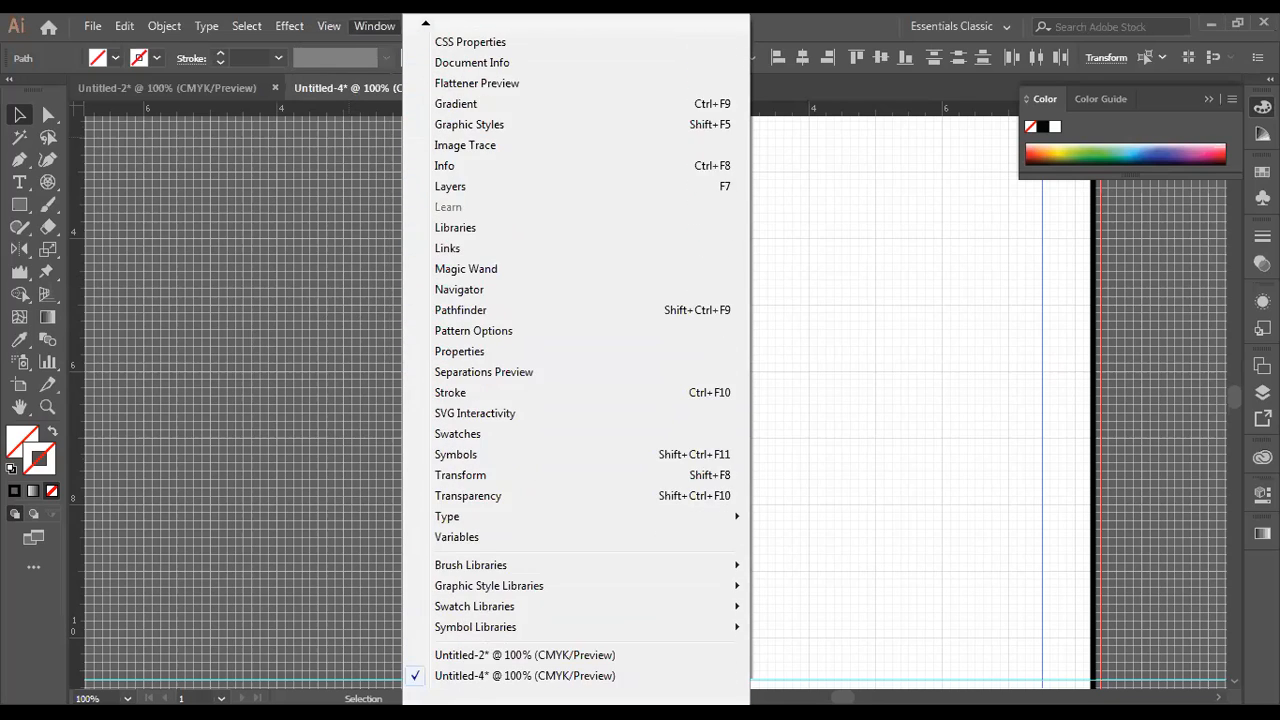
click(903, 509)
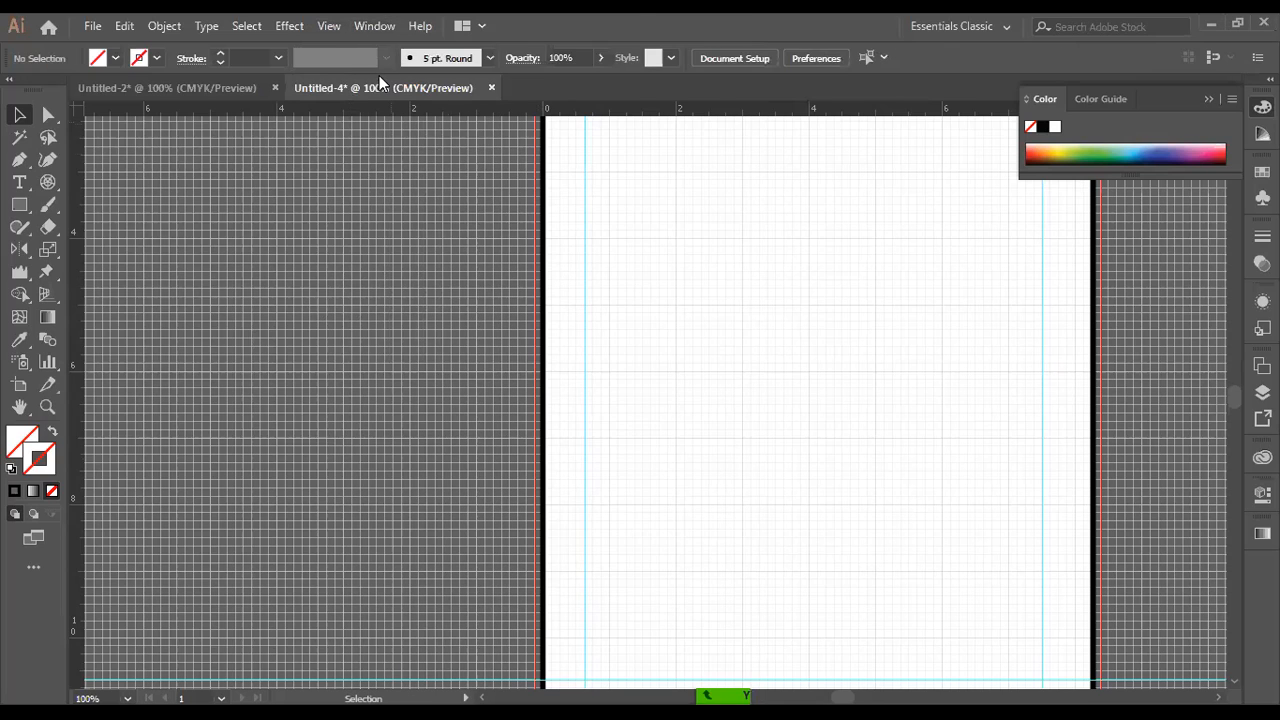
Step: Hide the grid in the Untitled-4 document
click(330, 26)
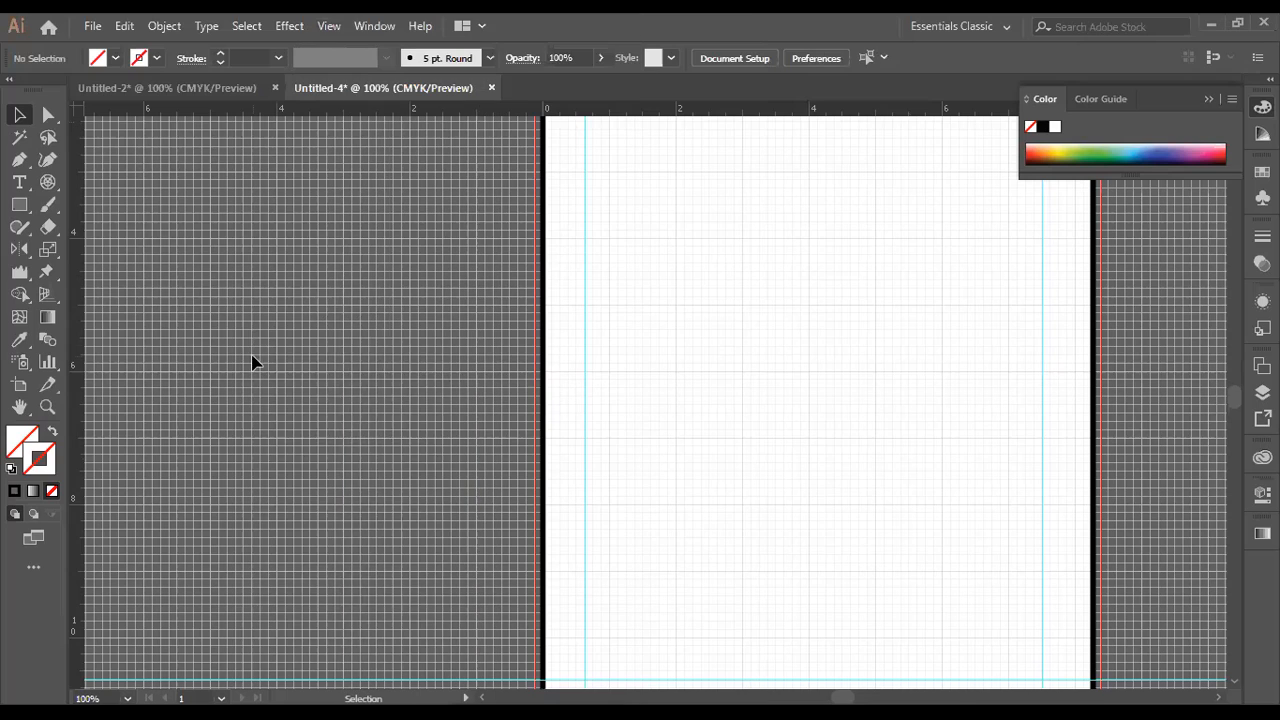
right_click(253, 357)
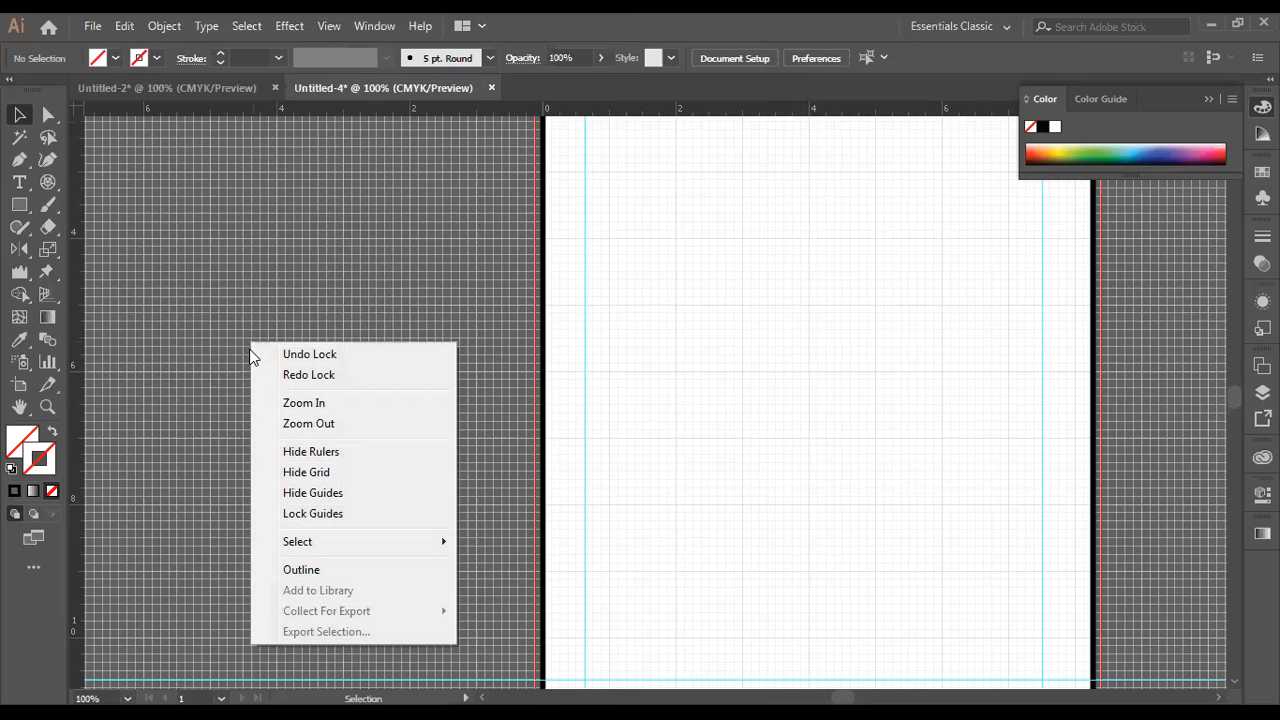
click(316, 473)
scroll(915, 438, up, 5)
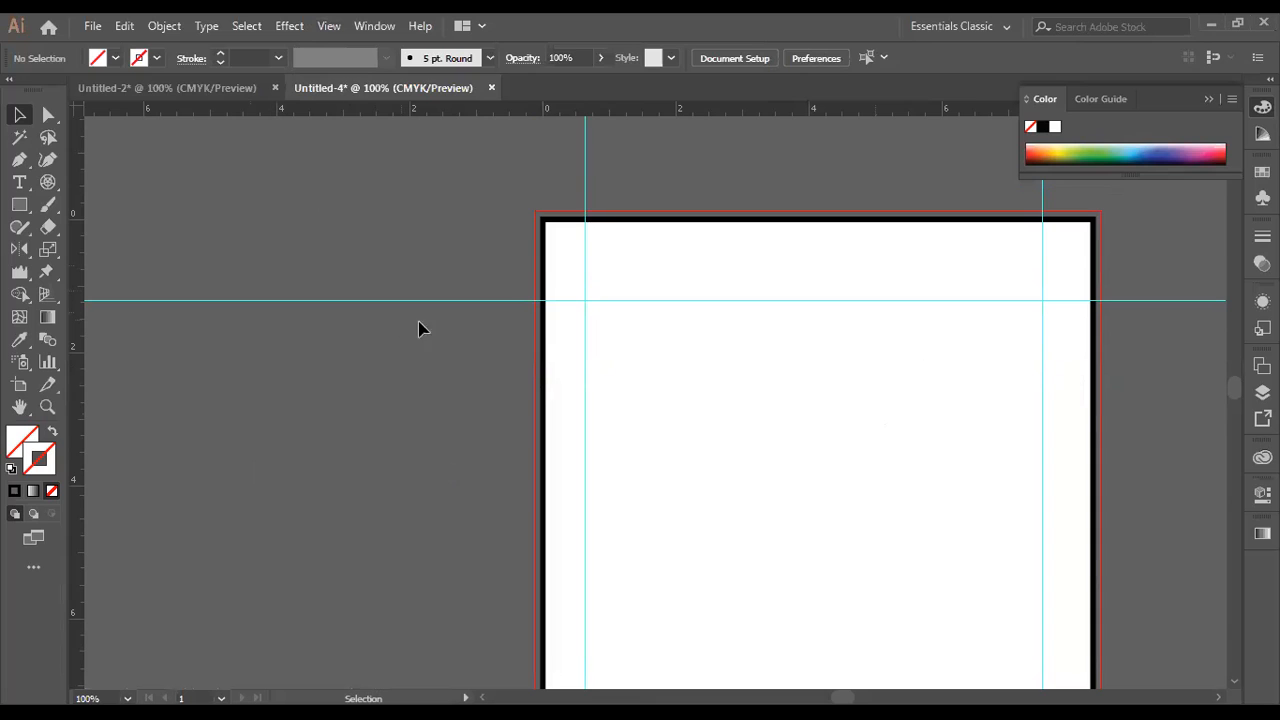
Step: Select the black page border together with all the guides and delete them
key(ctrl)
key(ctrl+a)
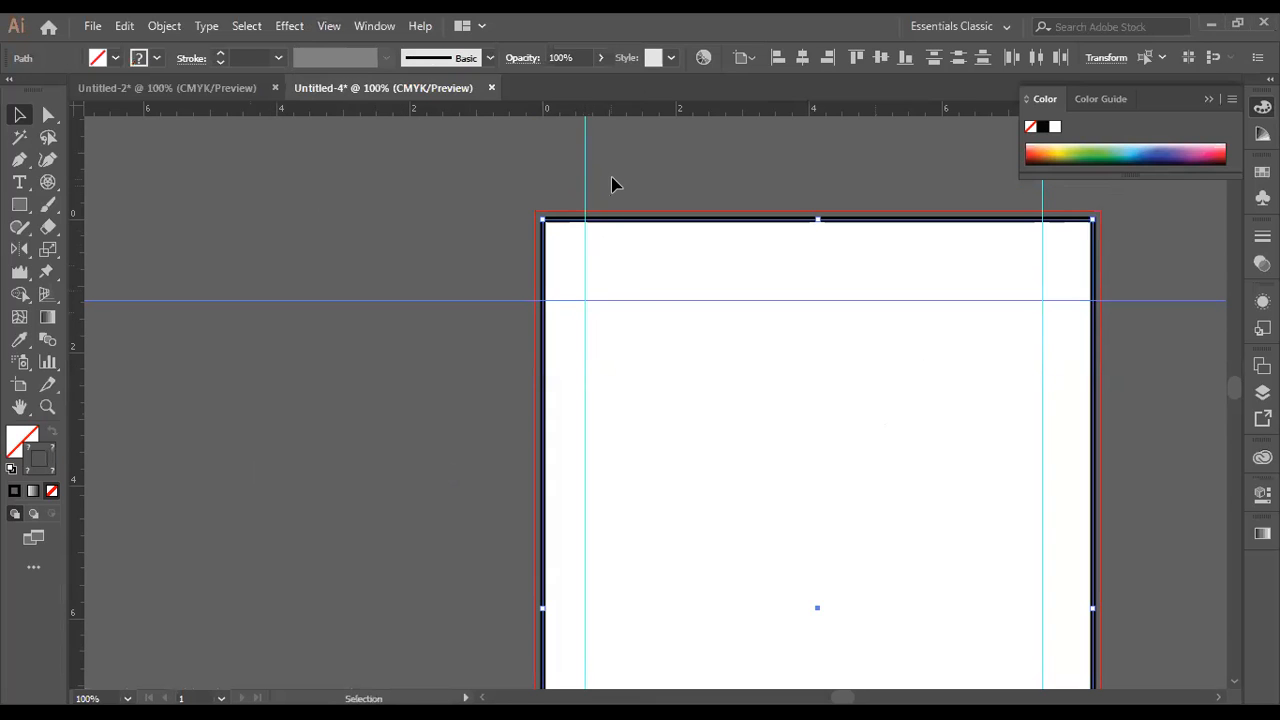
drag(349, 148, 1078, 628)
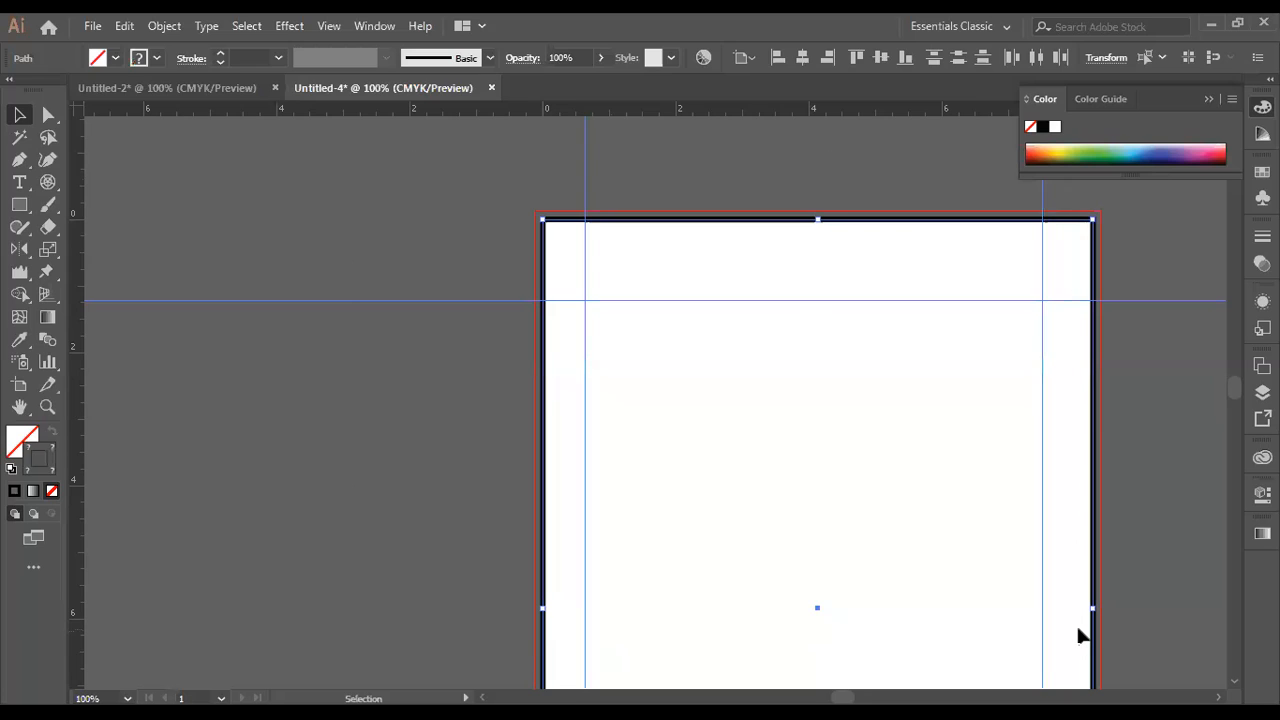
key(Delete)
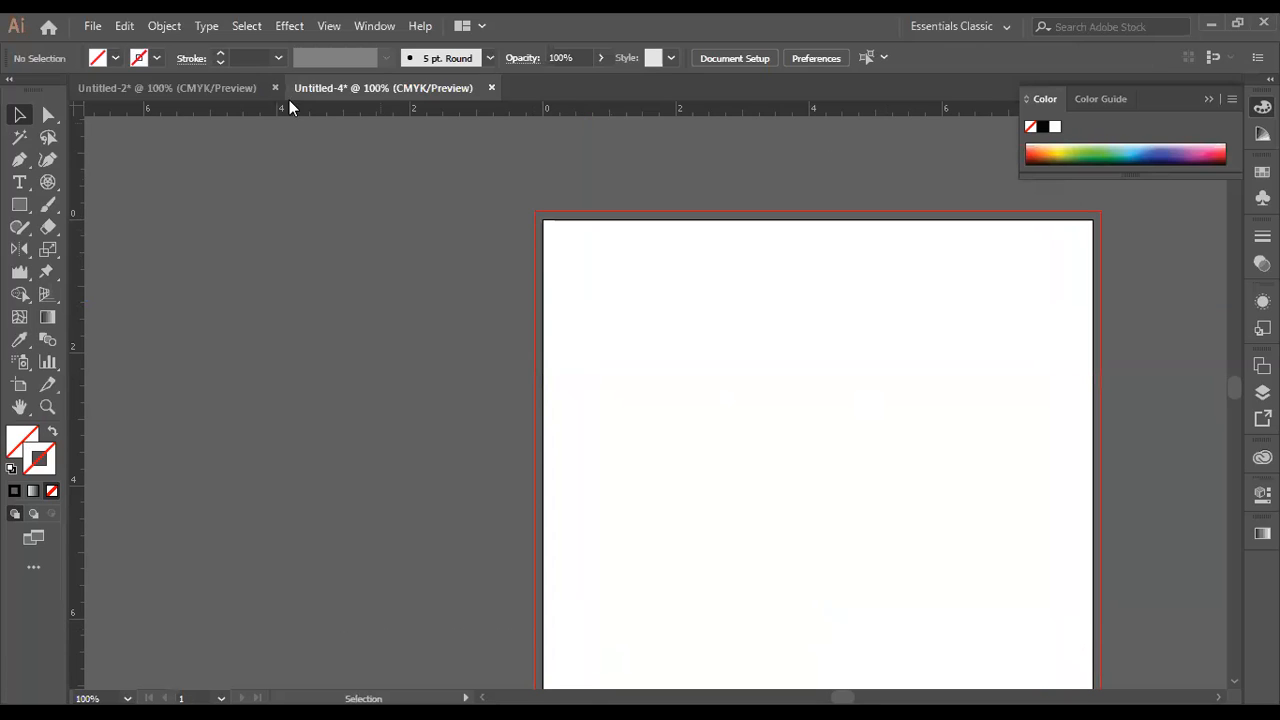
Step: Close the Untitled-4 document without saving its changes, keeping Untitled-2 open
click(242, 88)
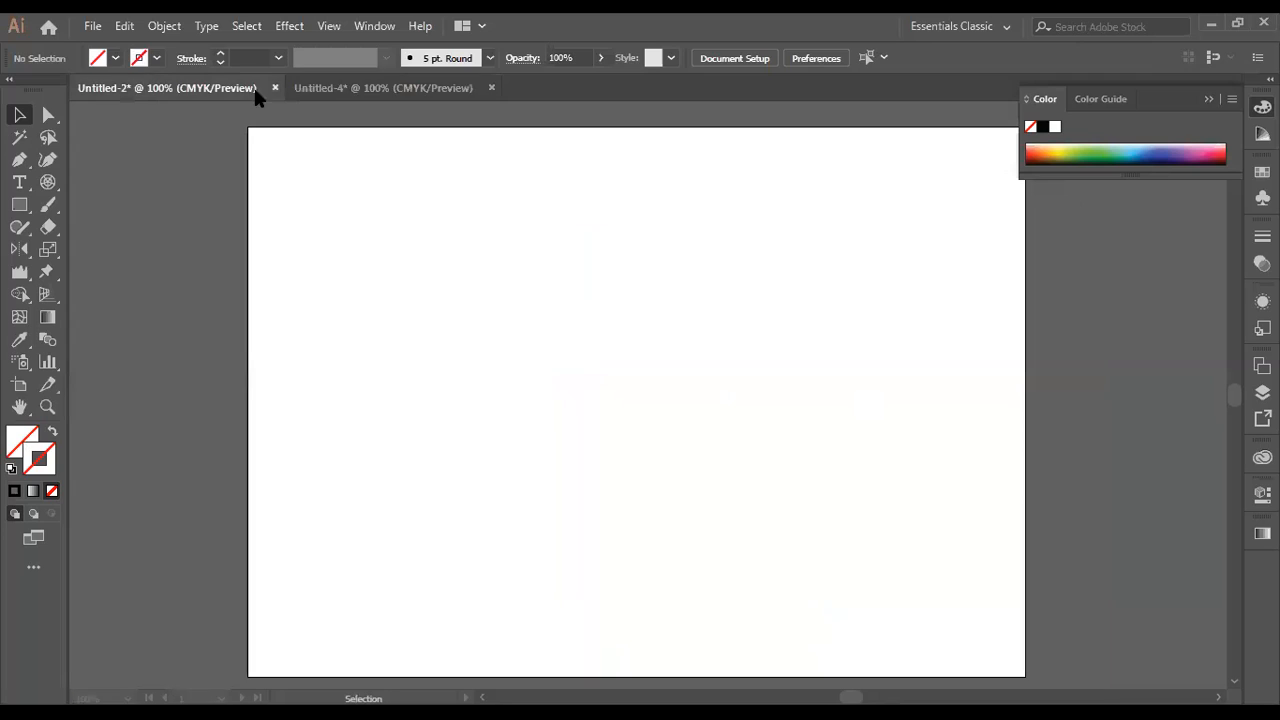
click(491, 88)
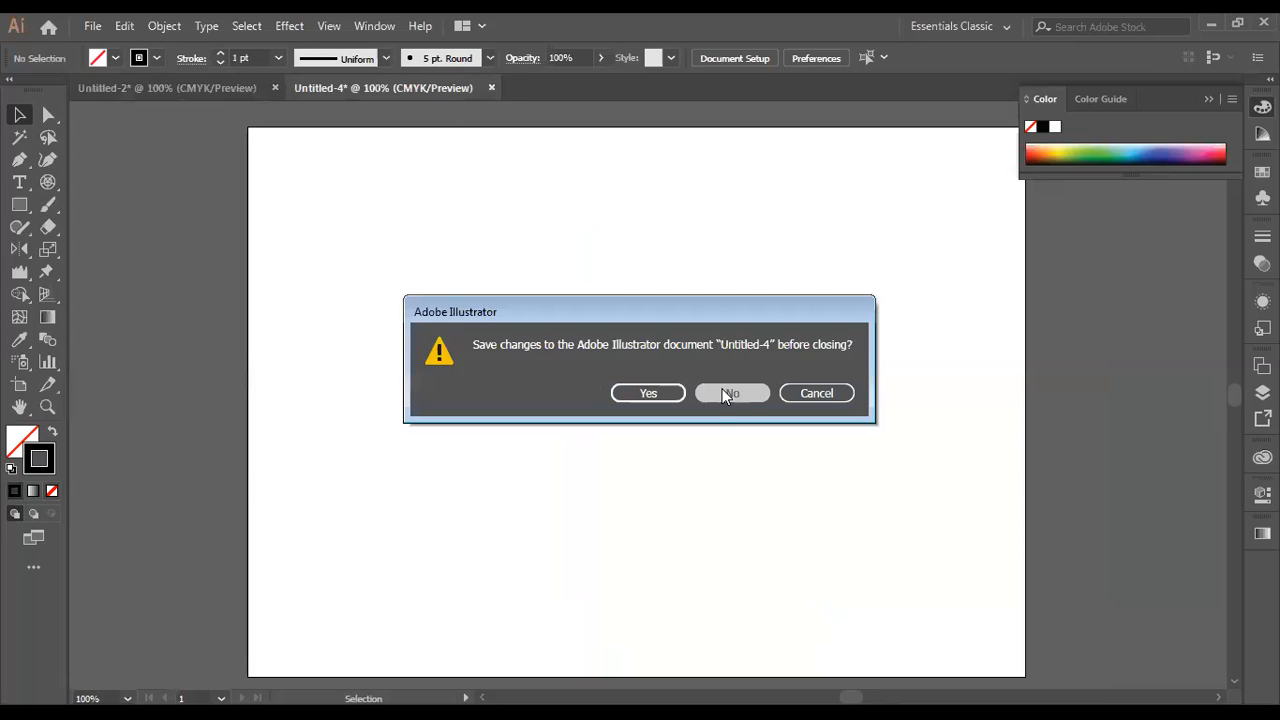
click(731, 393)
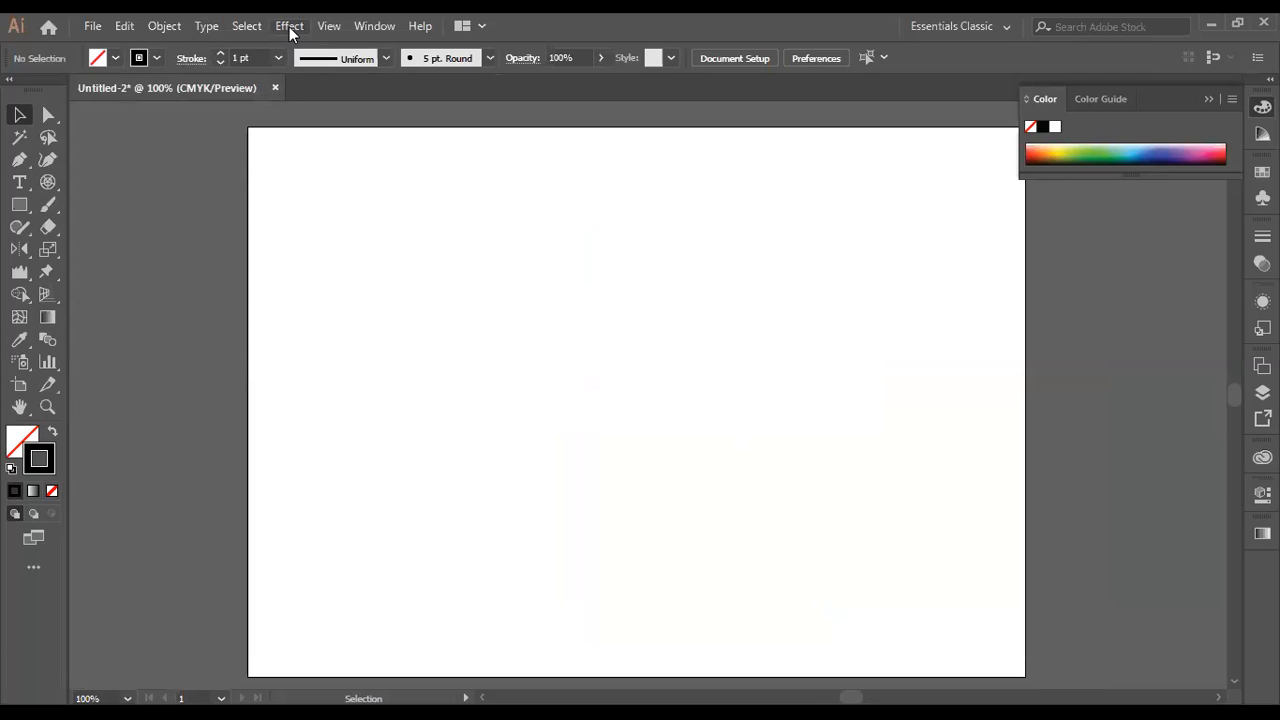
Step: Create a 20-point star with radii of 25 pt and 50 pt near the middle of the artboard
drag(22, 213, 122, 299)
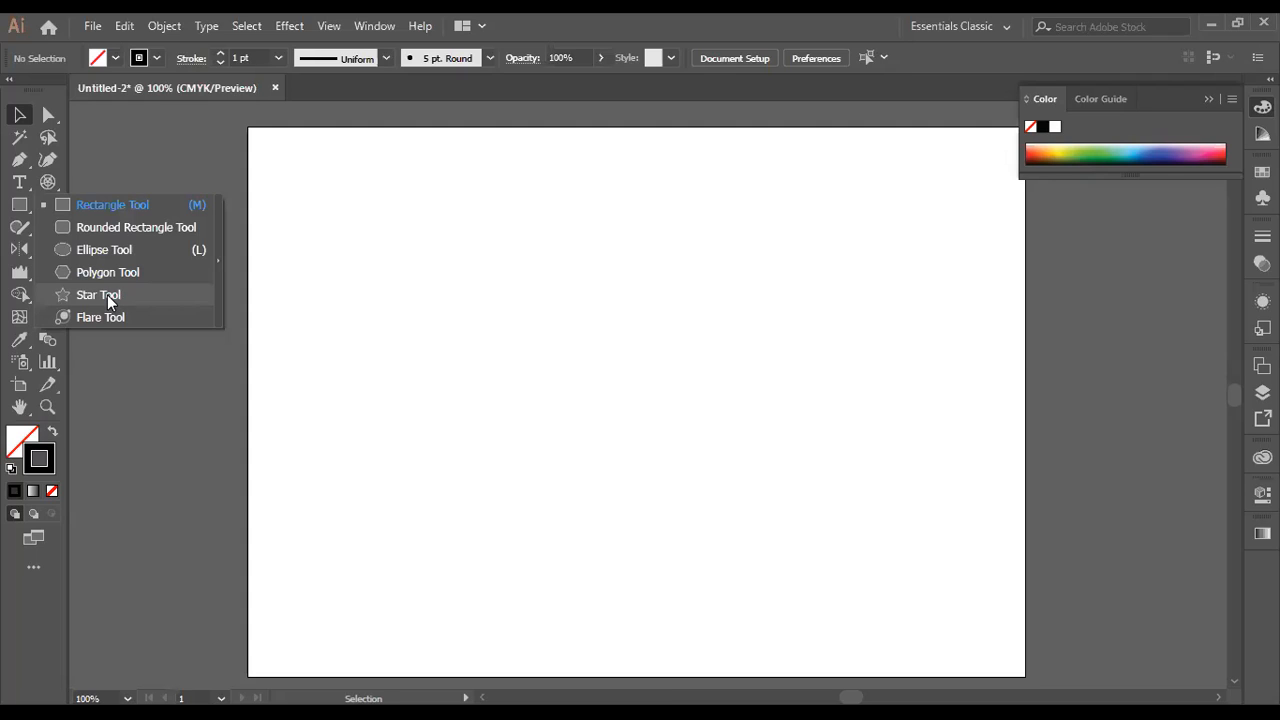
click(110, 302)
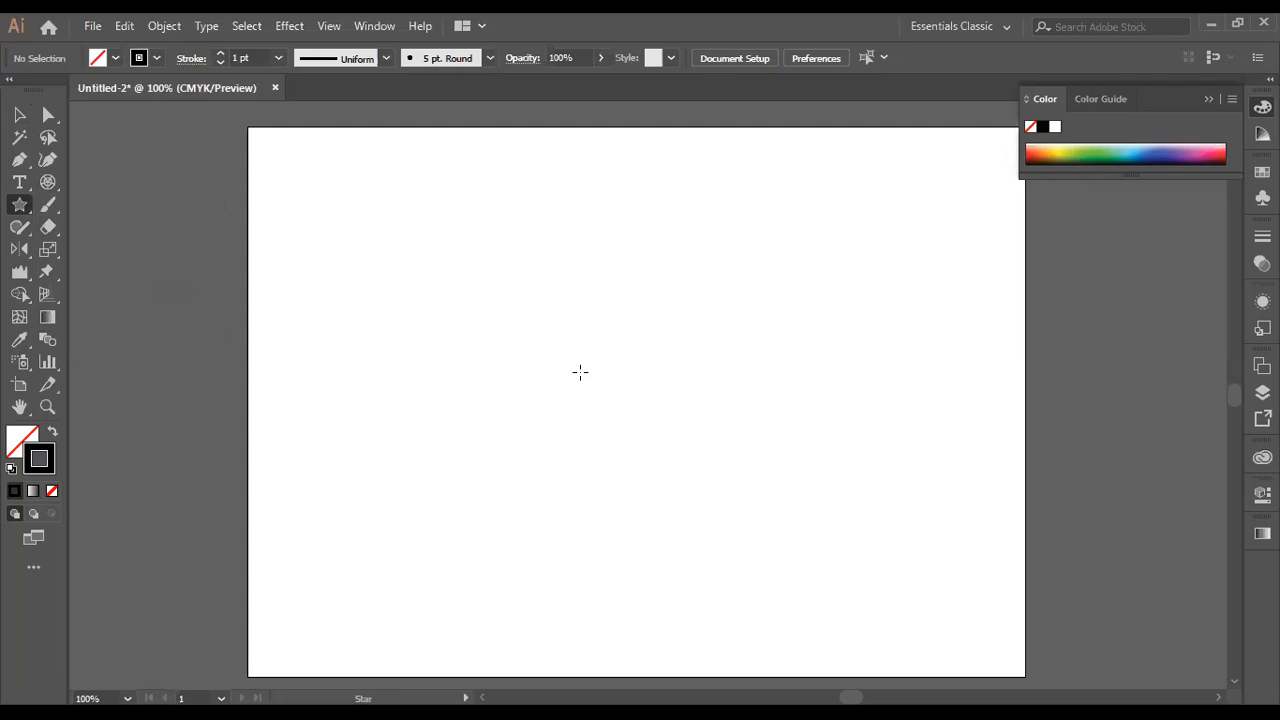
click(580, 372)
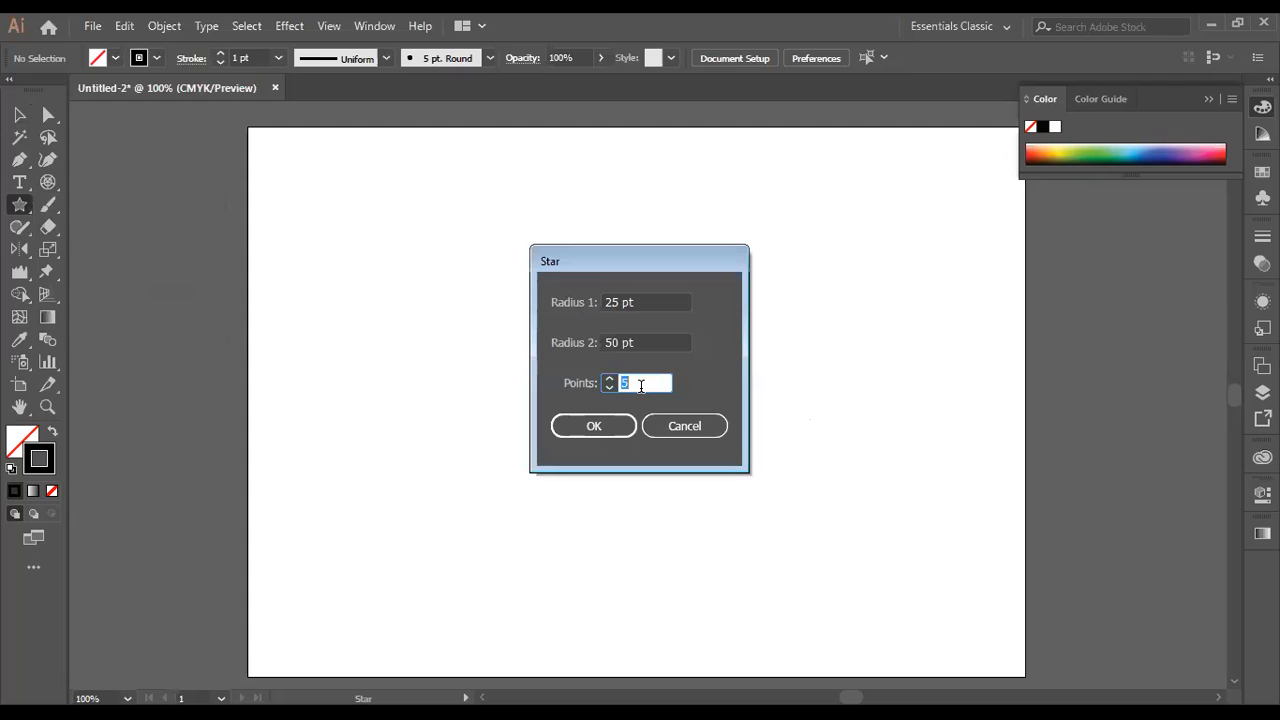
key(BackSpace)
text(20)
click(590, 427)
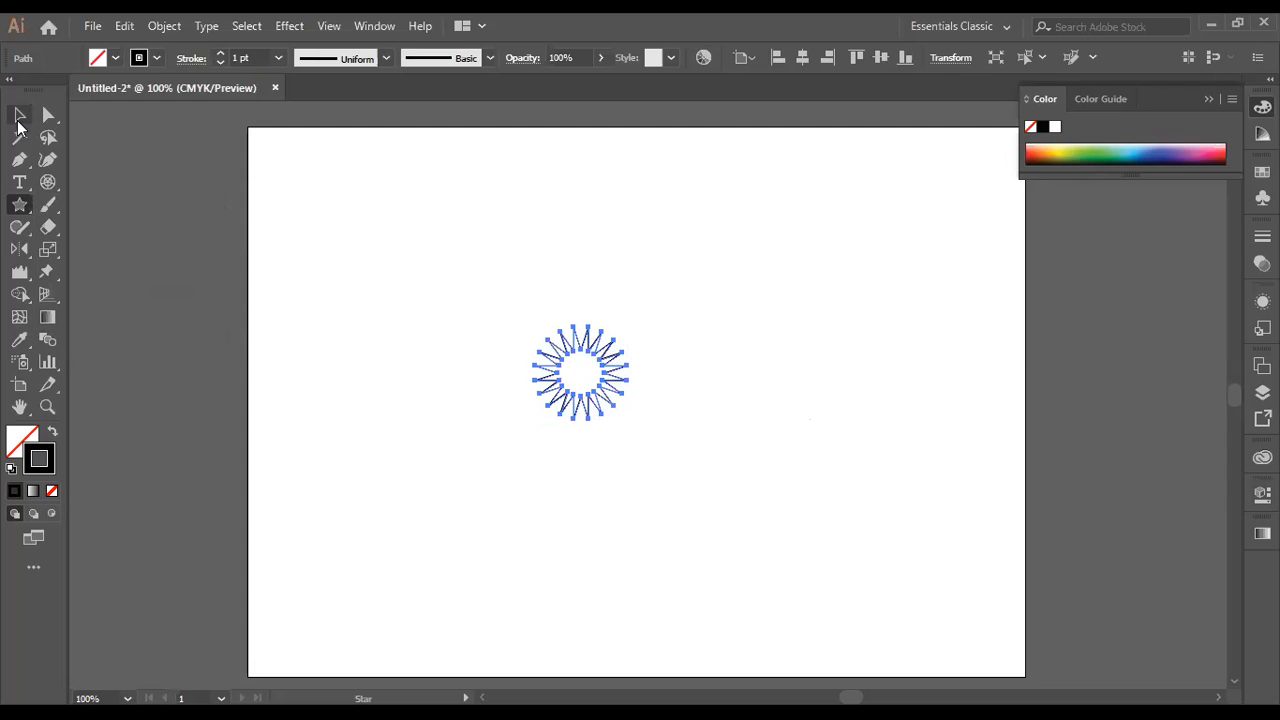
Step: Scale the star up proportionally to almost four times its size and place it in the upper middle of the artboard
click(18, 118)
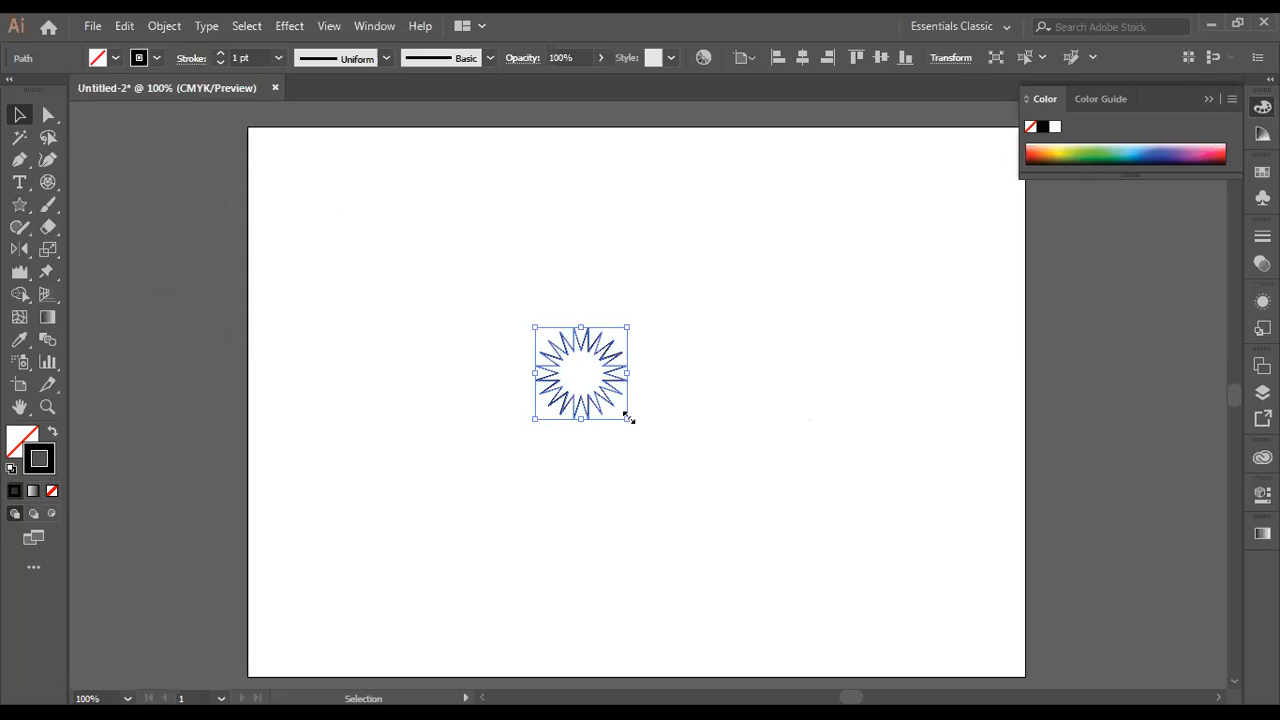
drag(628, 418, 795, 534)
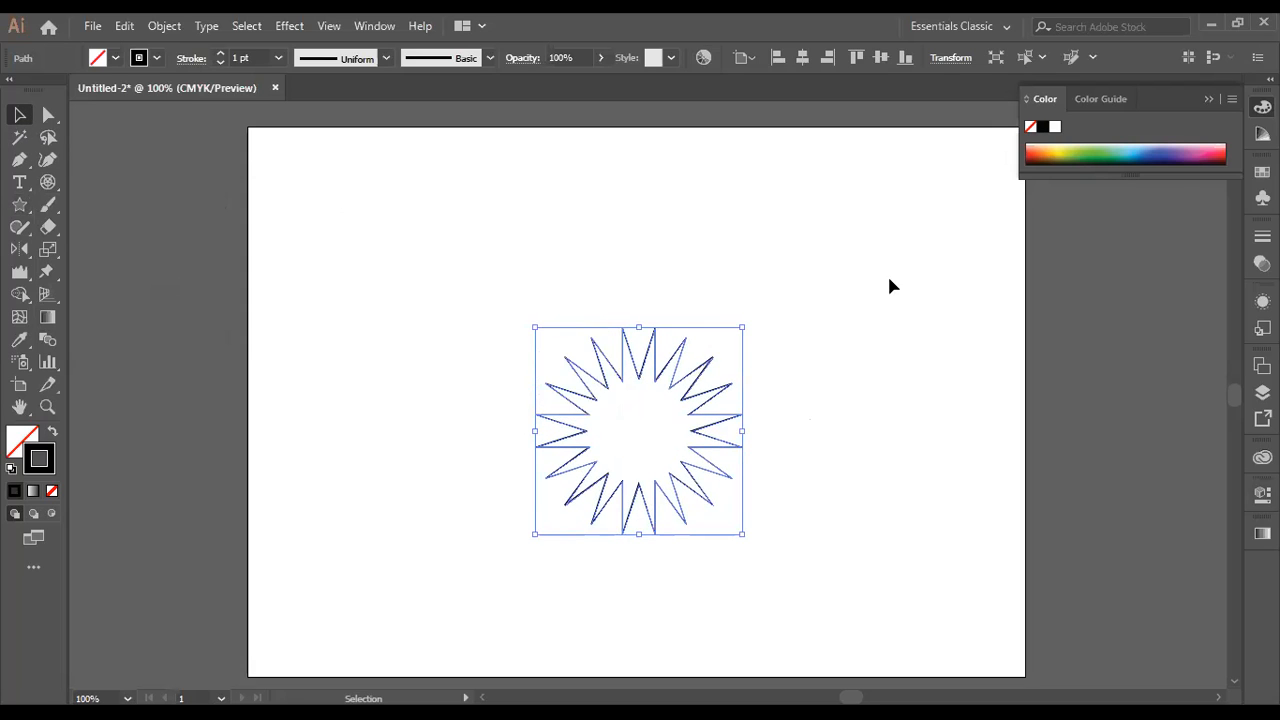
click(894, 327)
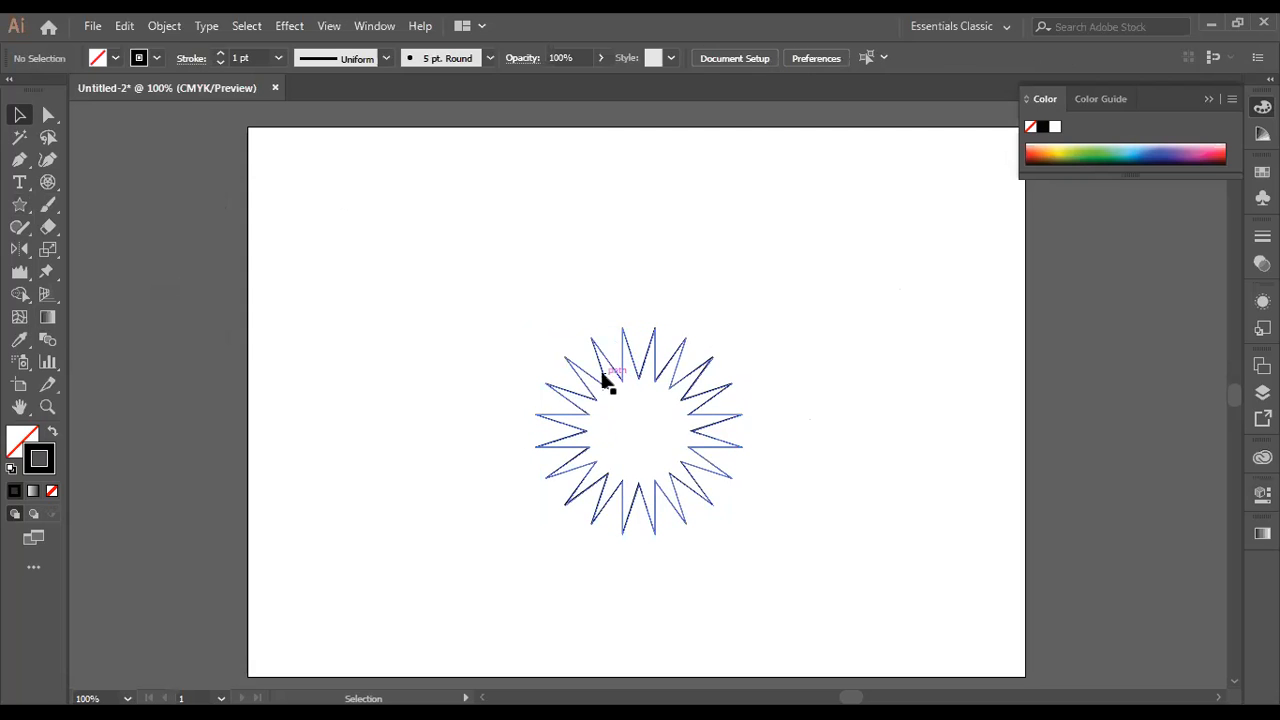
drag(603, 377, 527, 288)
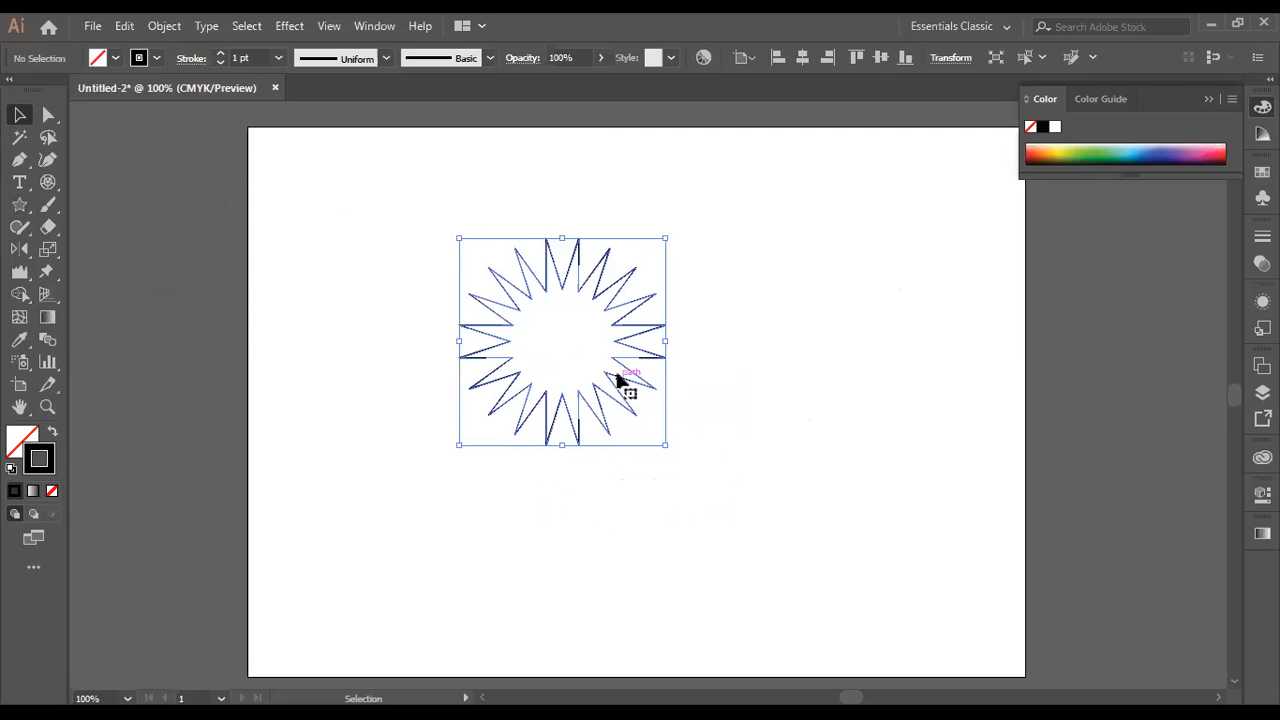
drag(663, 437, 871, 586)
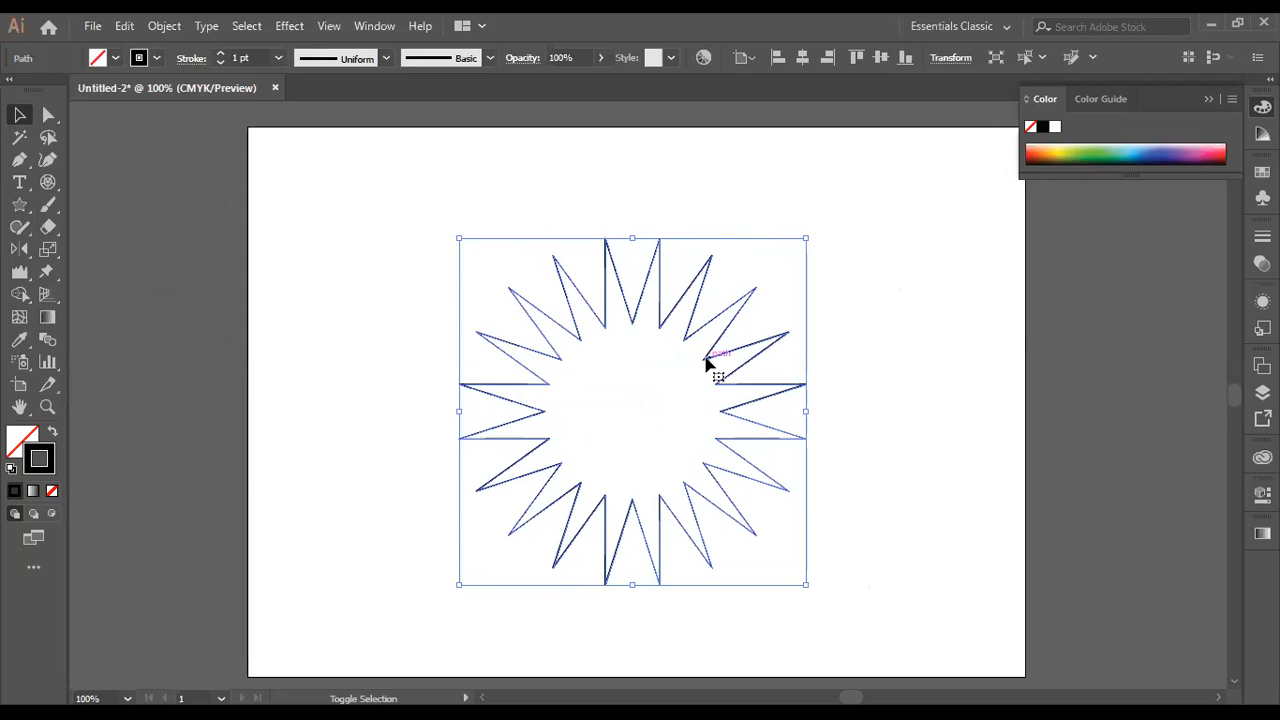
drag(701, 351, 665, 284)
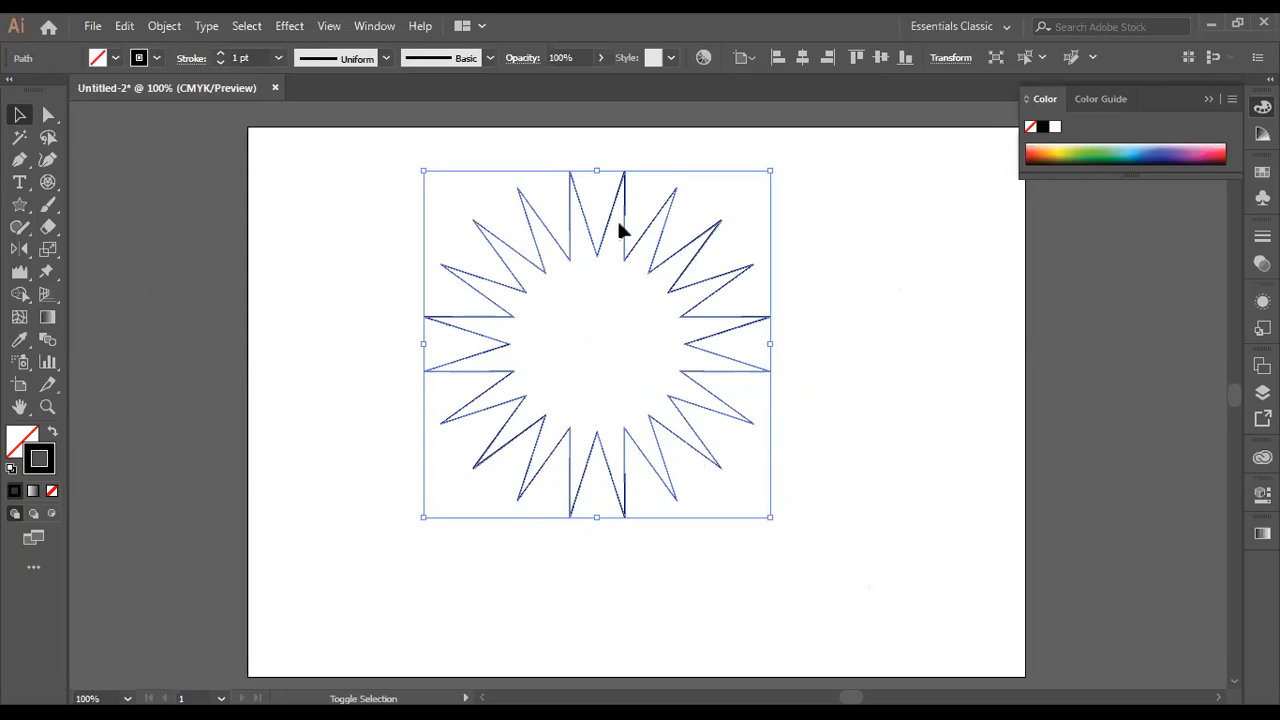
click(294, 215)
click(520, 260)
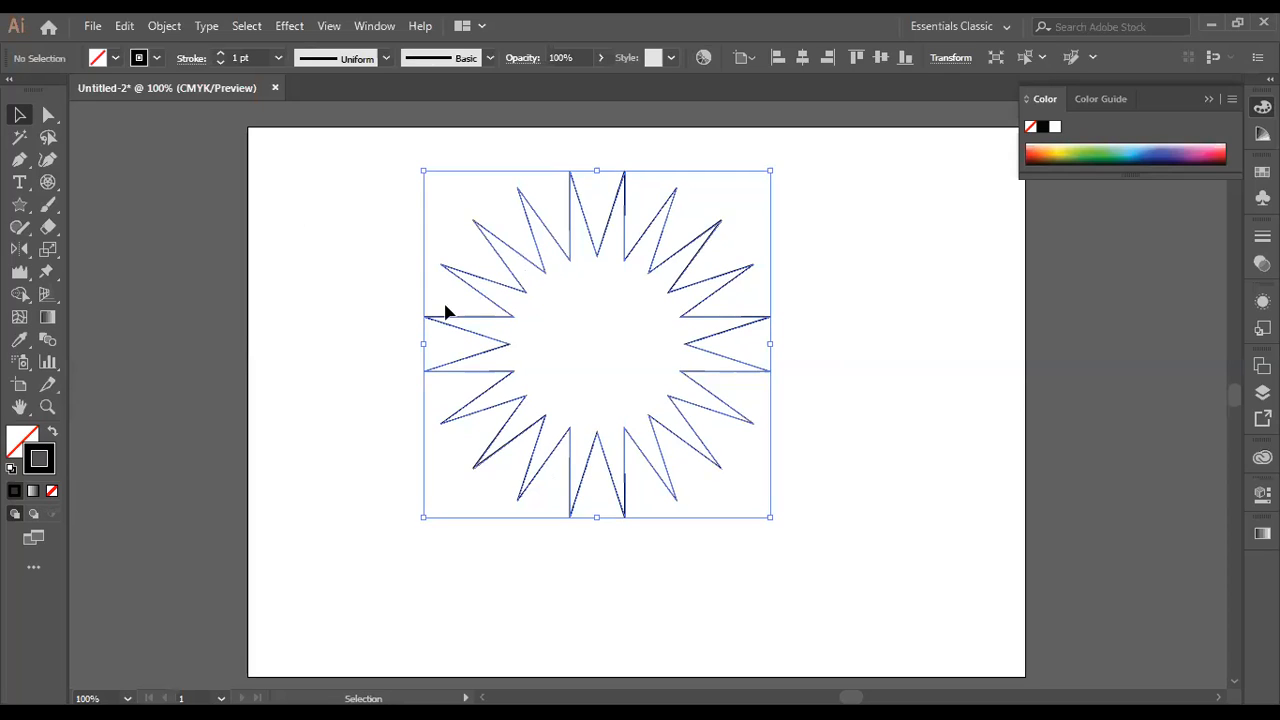
Step: Try moving one upper-left tip of the star inward with the Direct Selection tool, and undo the change
drag(48, 115, 130, 120)
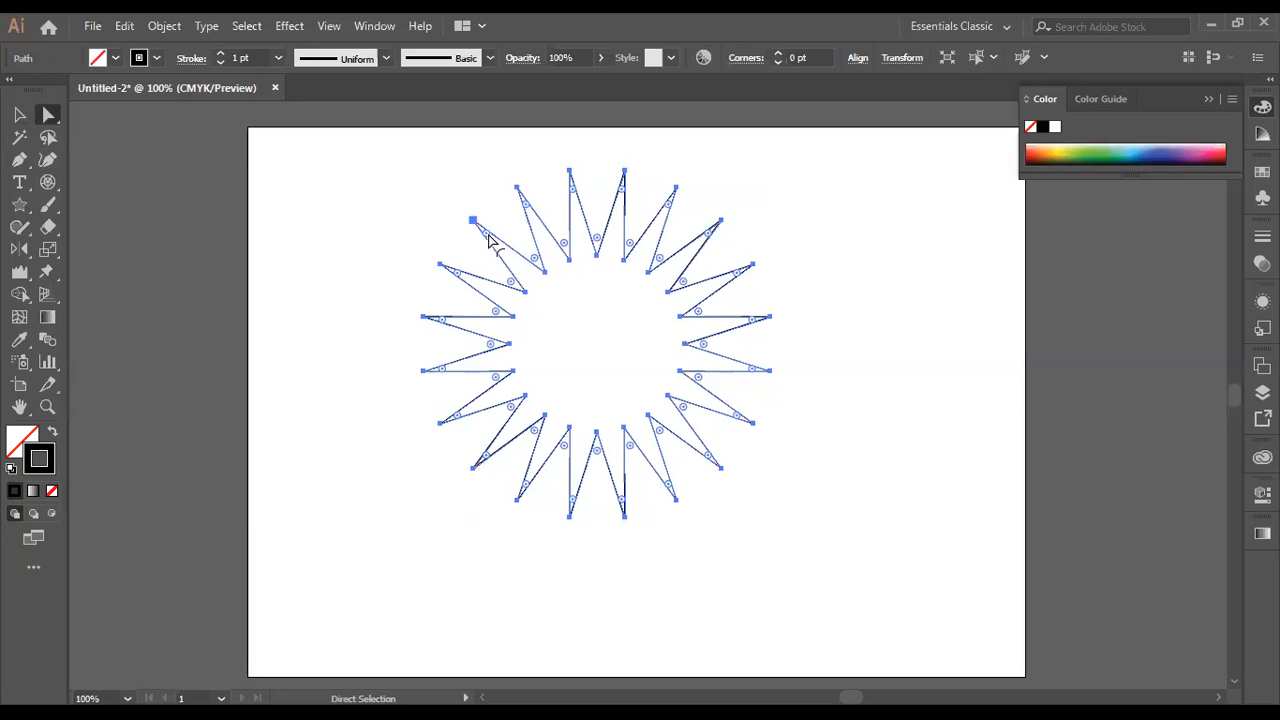
drag(476, 224, 497, 239)
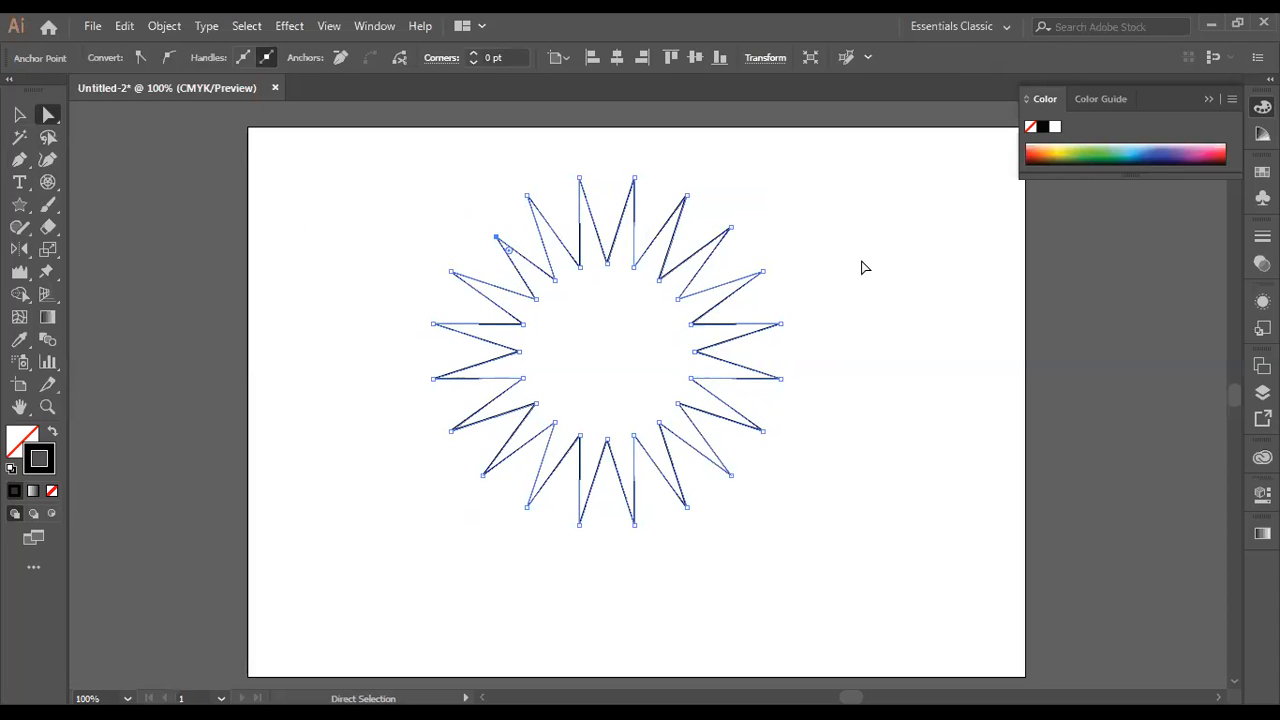
key(ctrl+z)
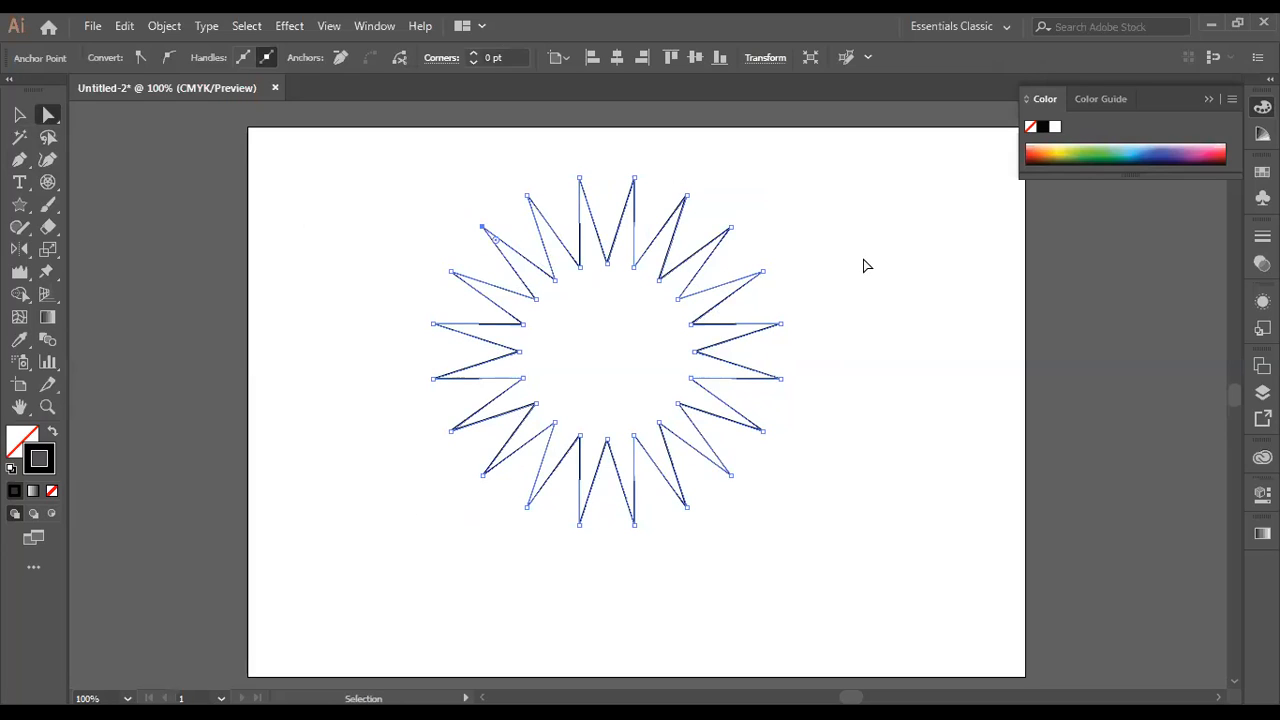
click(483, 236)
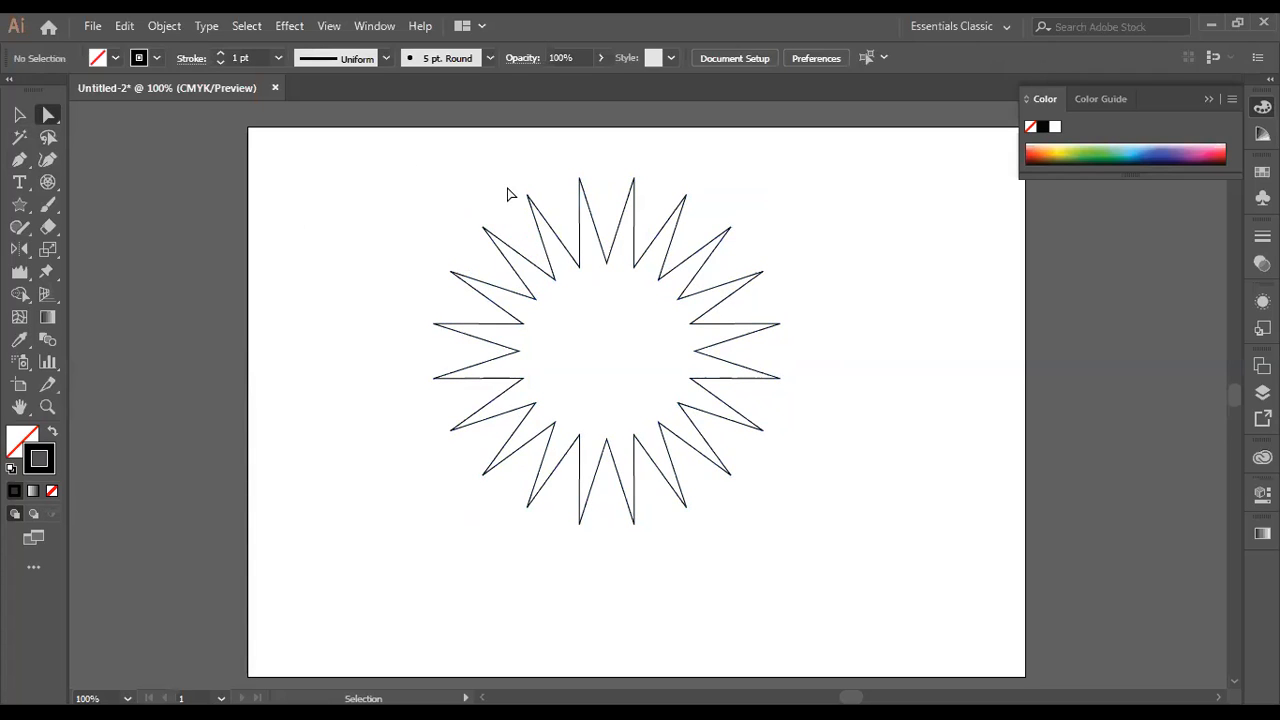
click(549, 279)
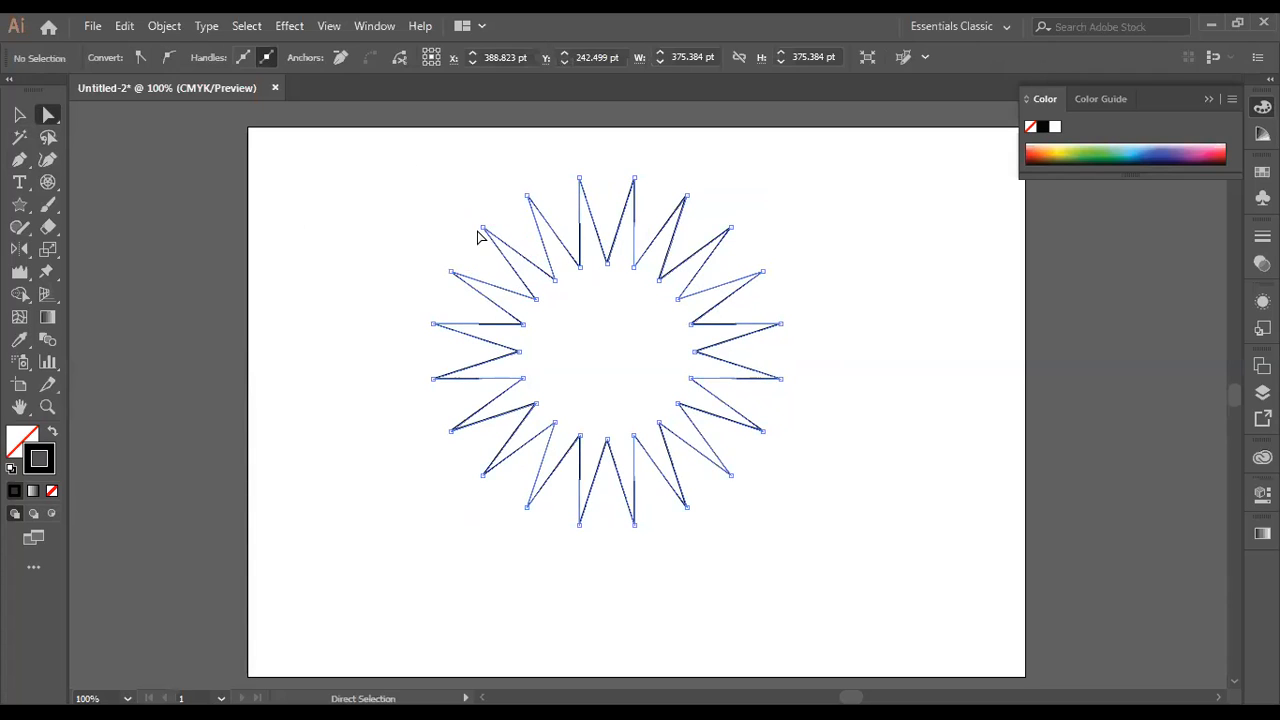
click(483, 236)
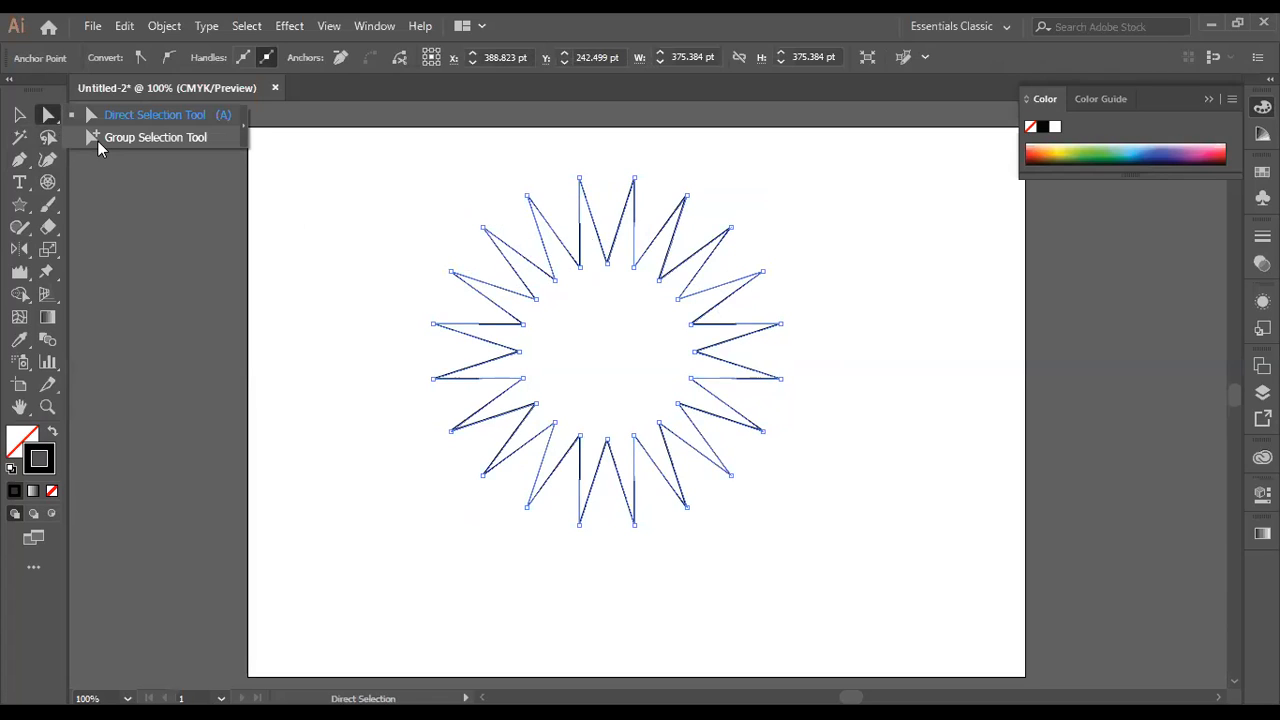
click(498, 219)
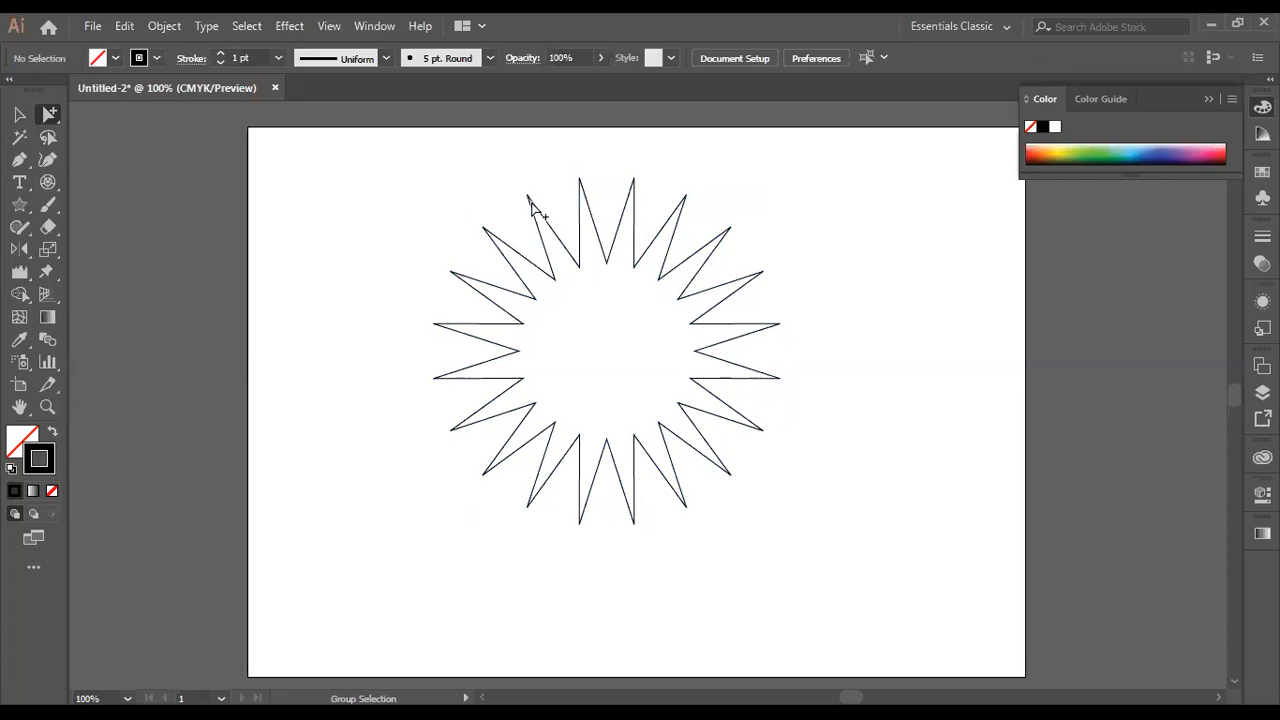
Step: Select the whole star and place a duplicate of it beside the original, extending past the artboard's left edge
click(19, 114)
drag(399, 217, 1008, 472)
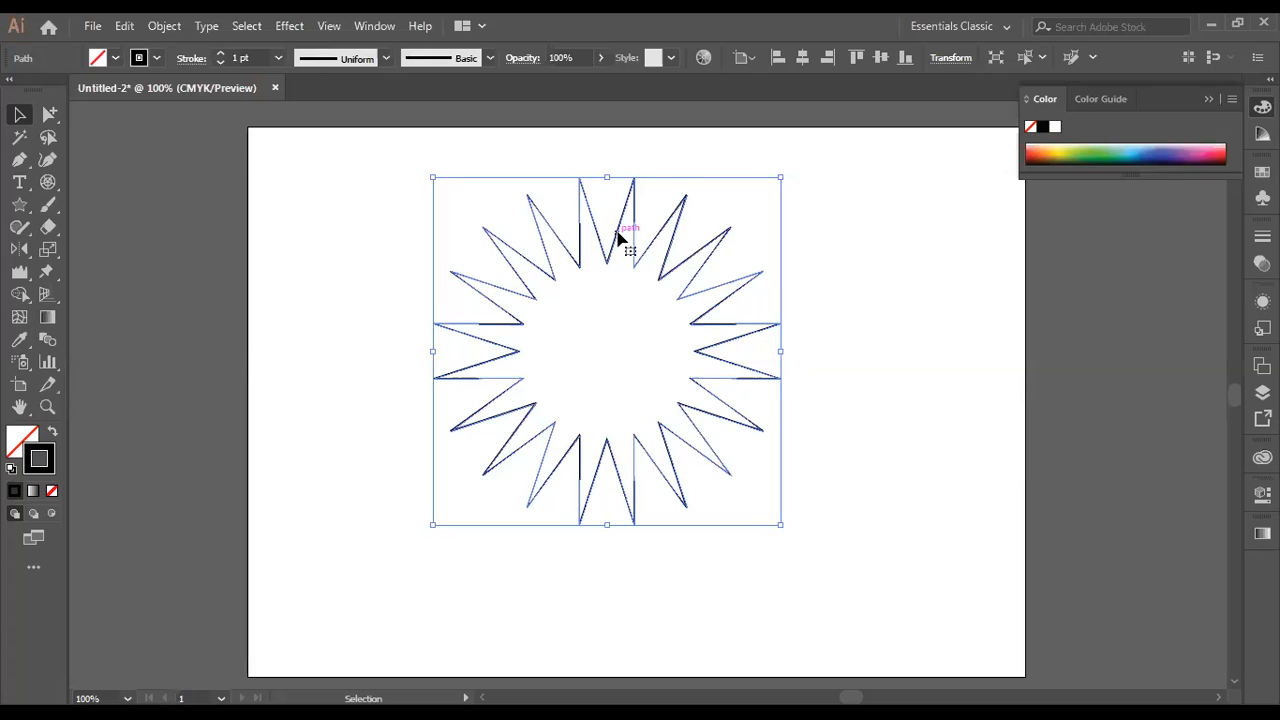
drag(617, 236, 277, 231)
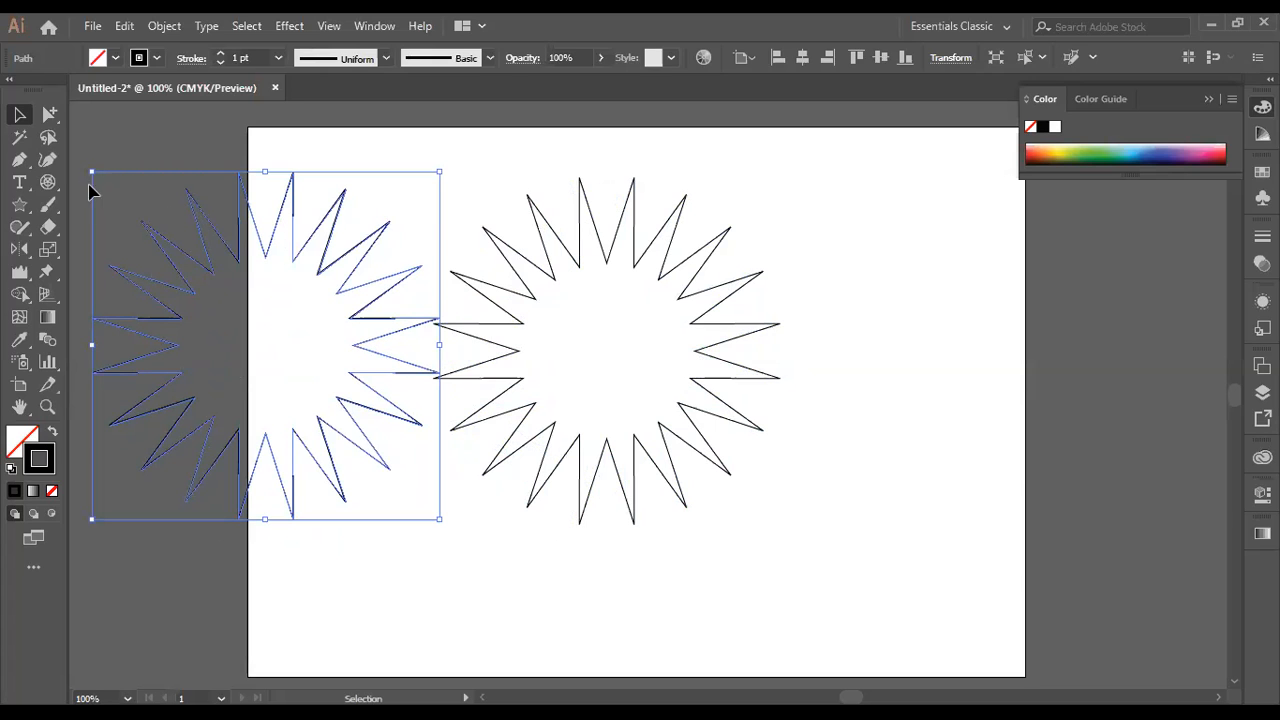
drag(338, 263, 305, 249)
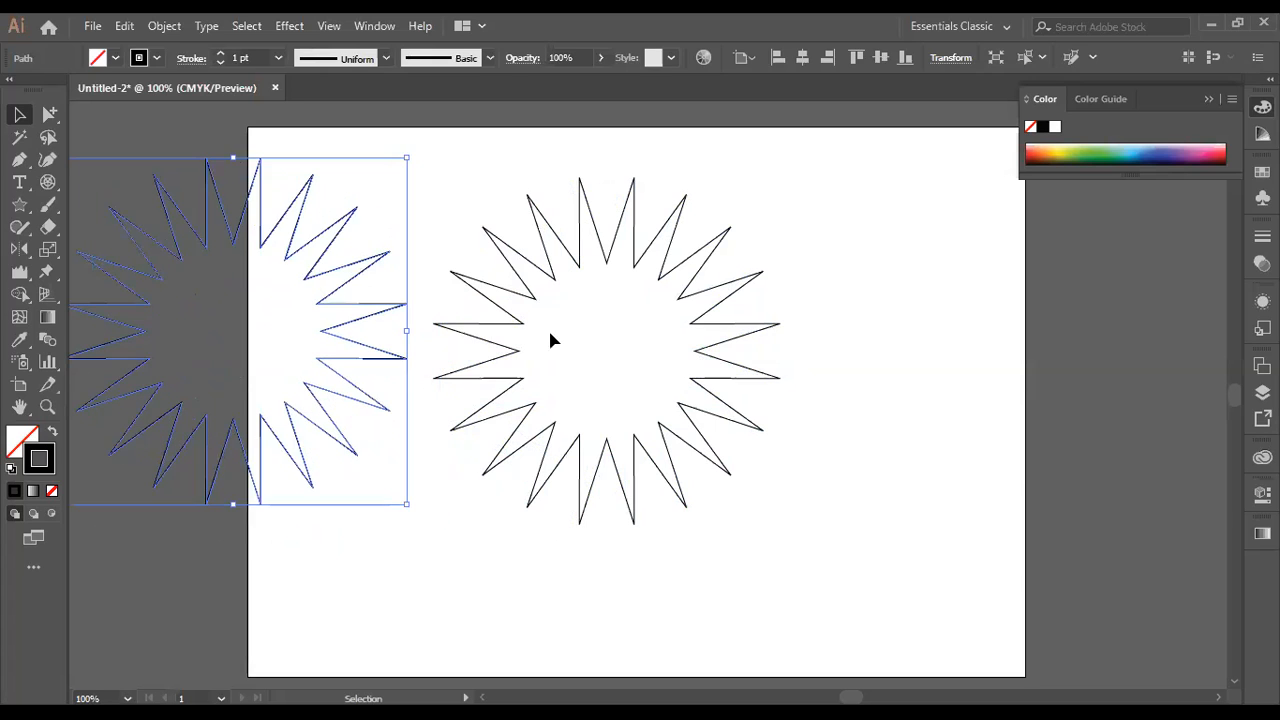
Step: Apply the white-to-black linear gradient to both the fill and the stroke of the original star
click(605, 268)
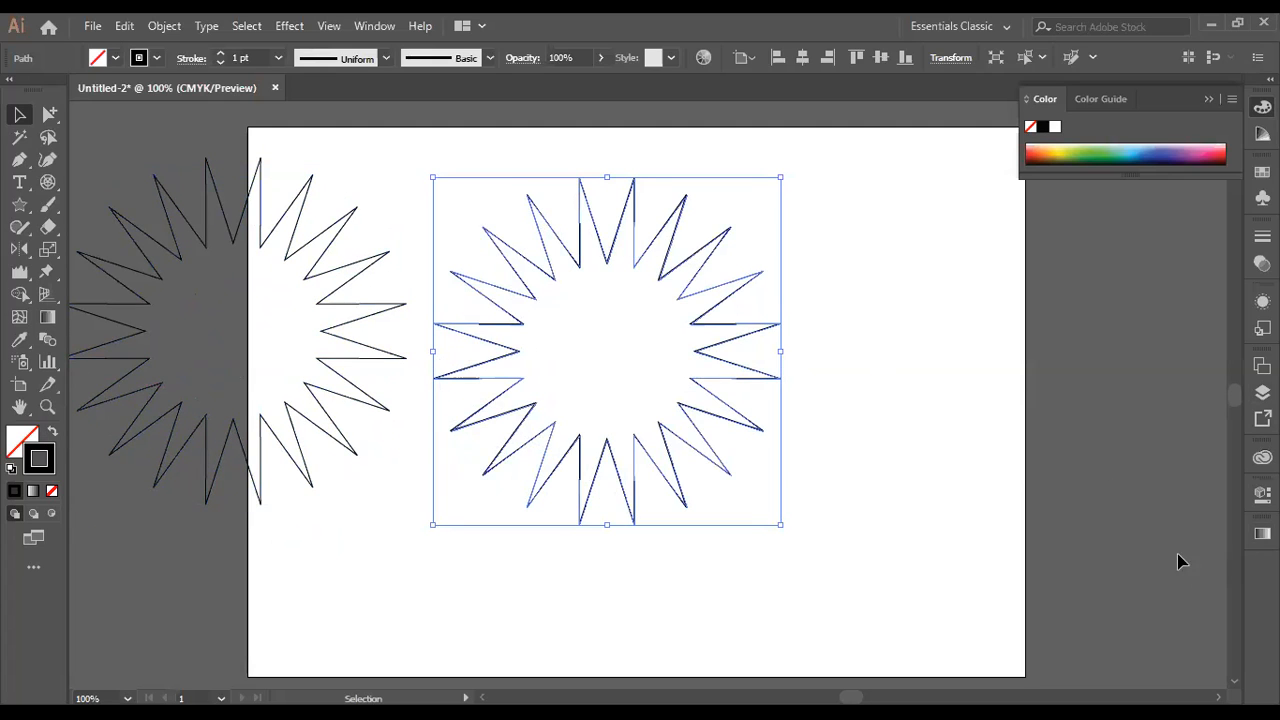
click(1262, 533)
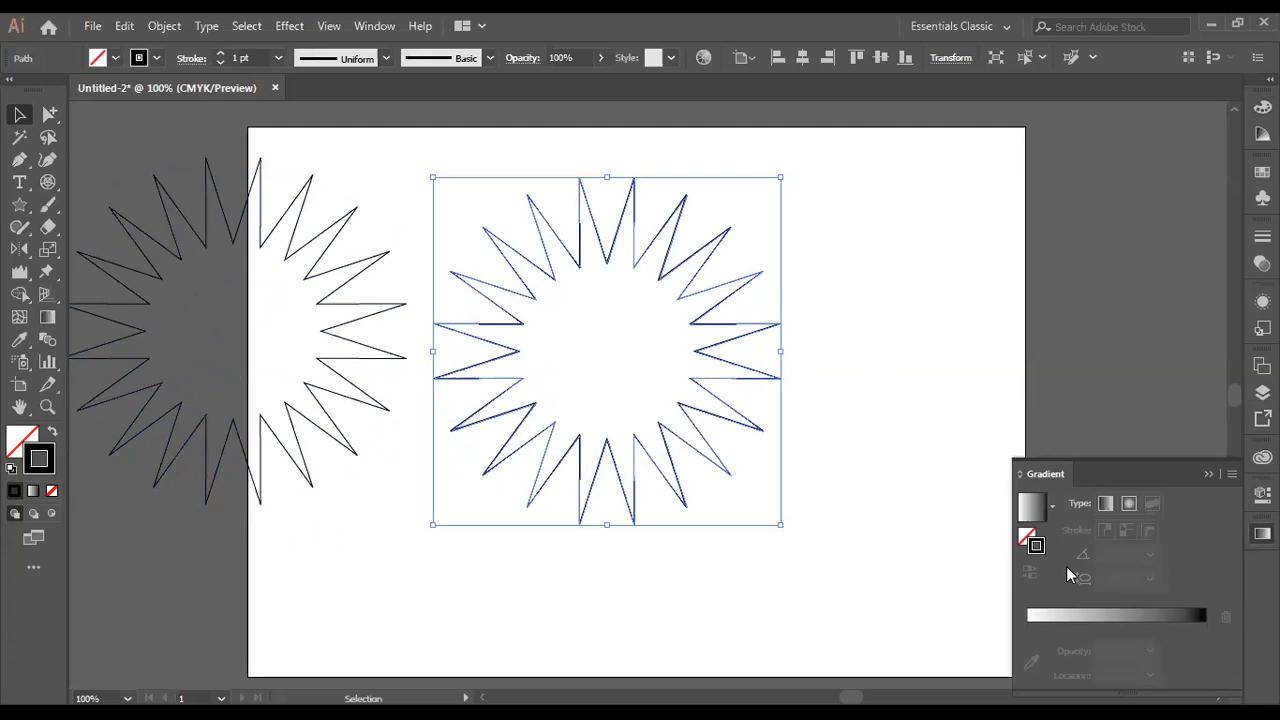
click(1089, 617)
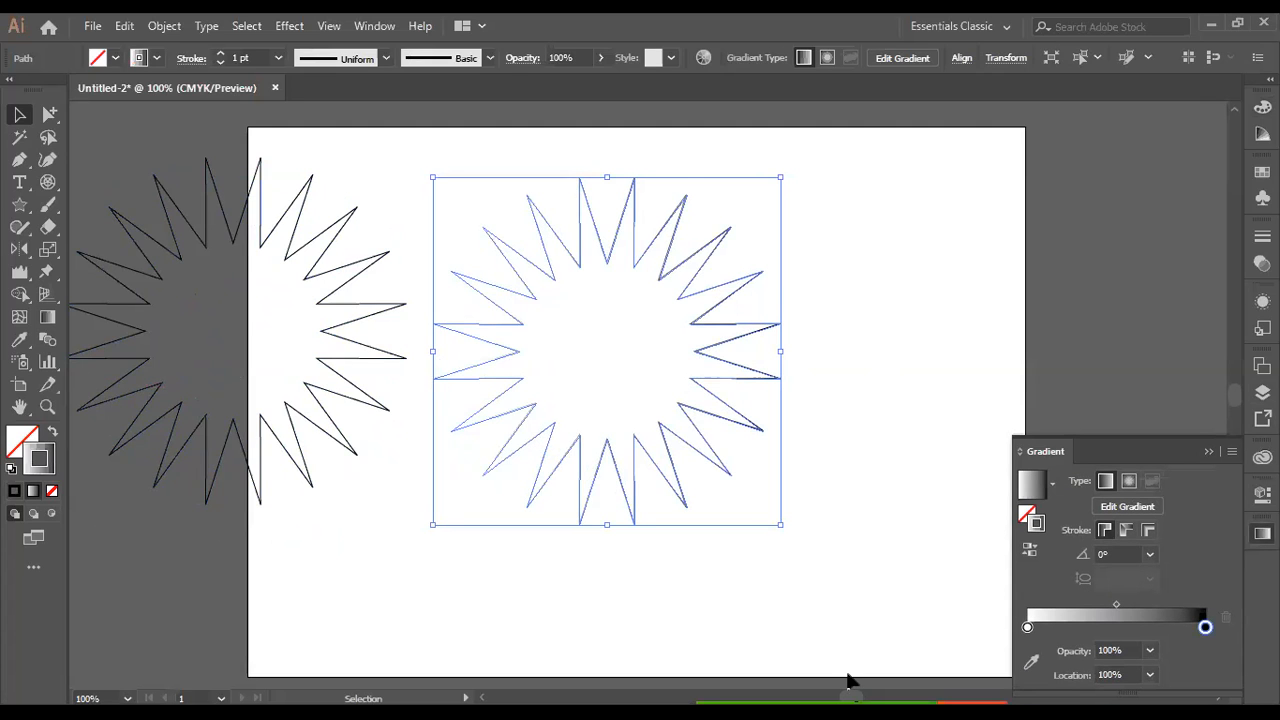
click(53, 431)
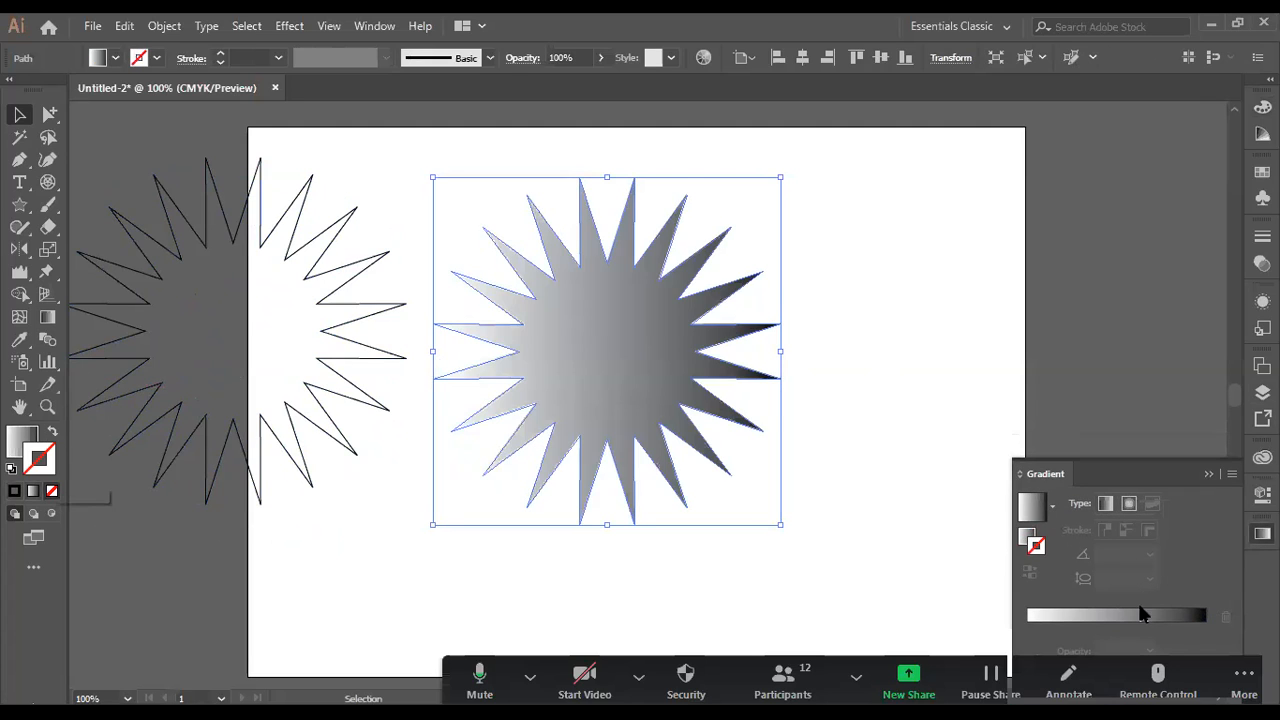
click(1117, 617)
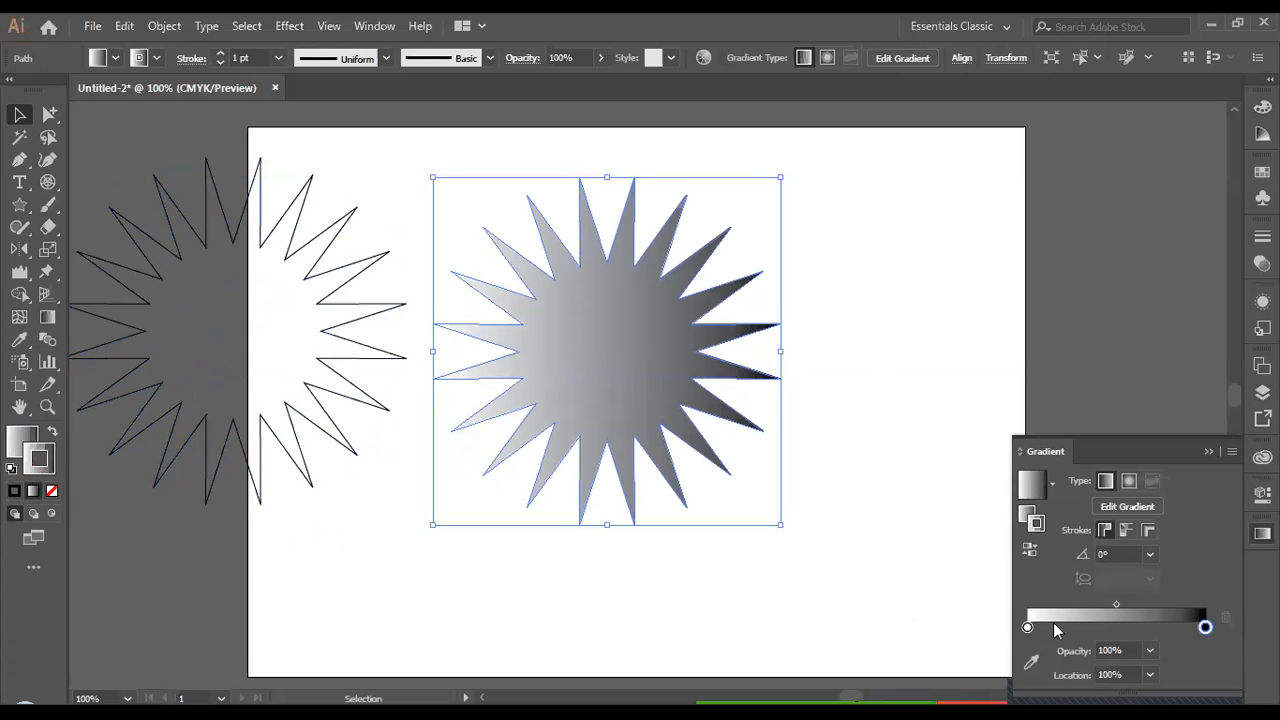
Step: Recolor the original star's stroke gradient with a blue start stop and an orange end stop
click(1027, 628)
double_click(1027, 627)
click(1056, 443)
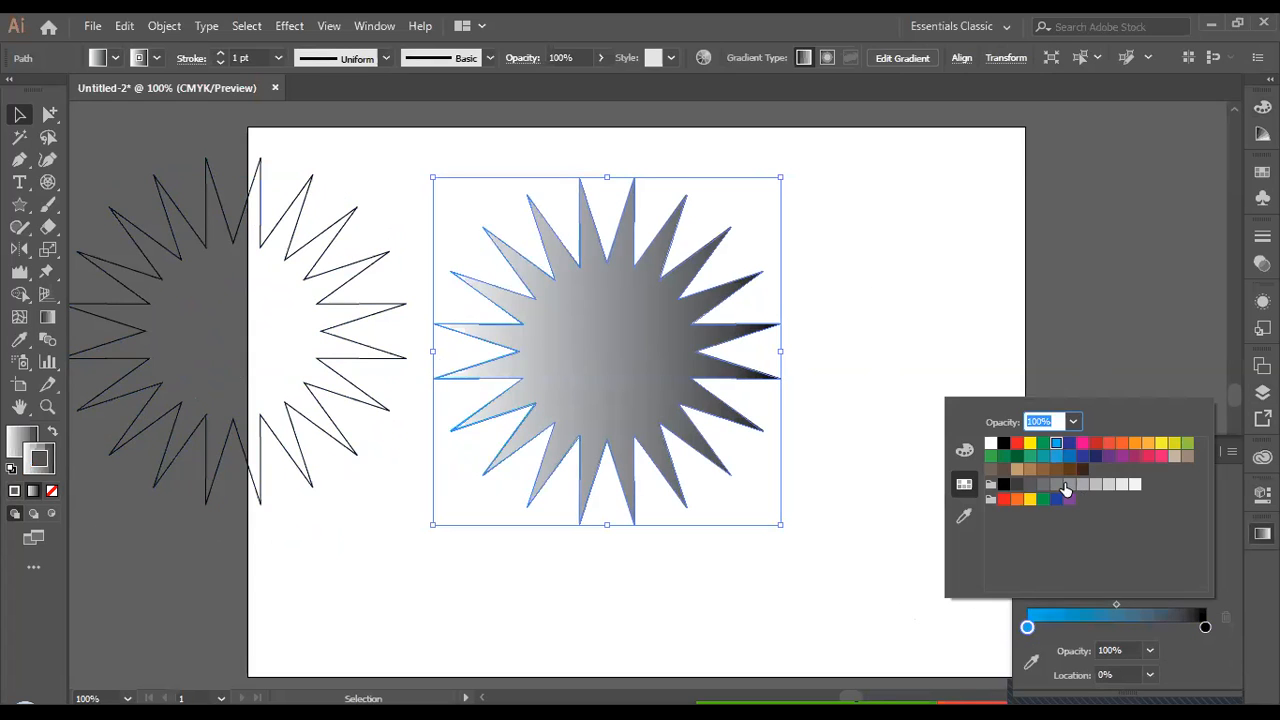
click(1207, 626)
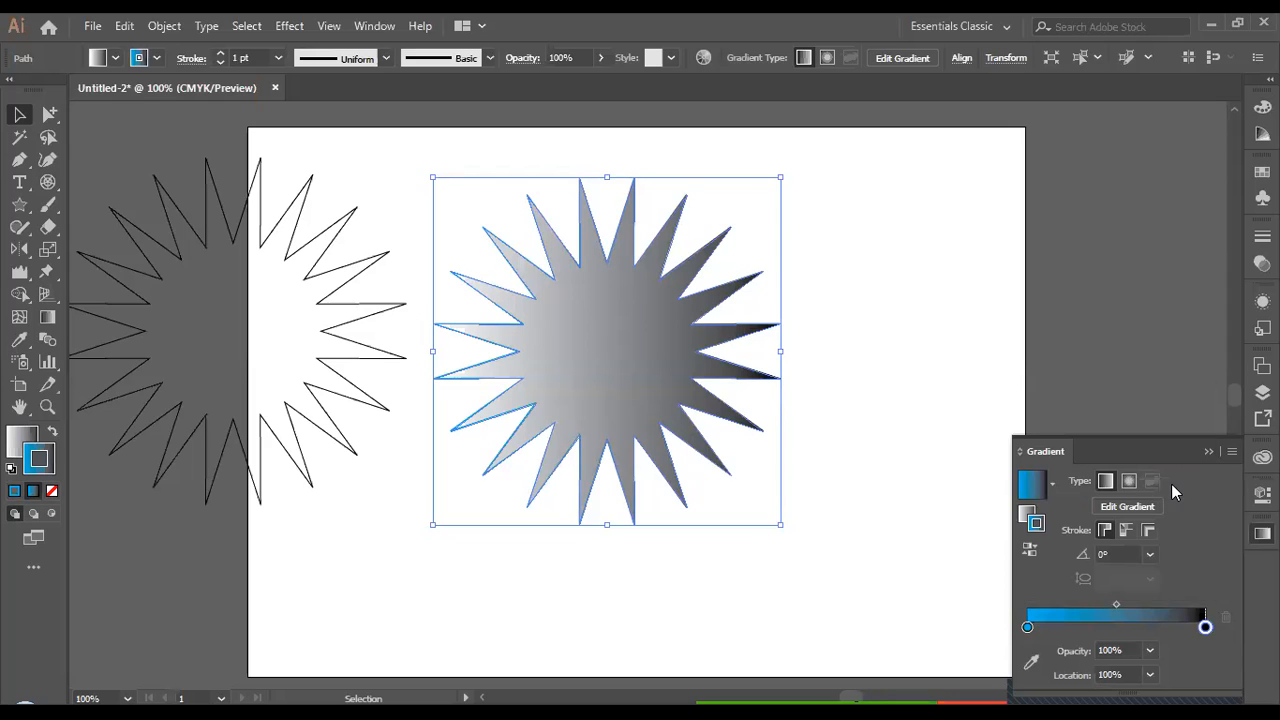
double_click(1203, 624)
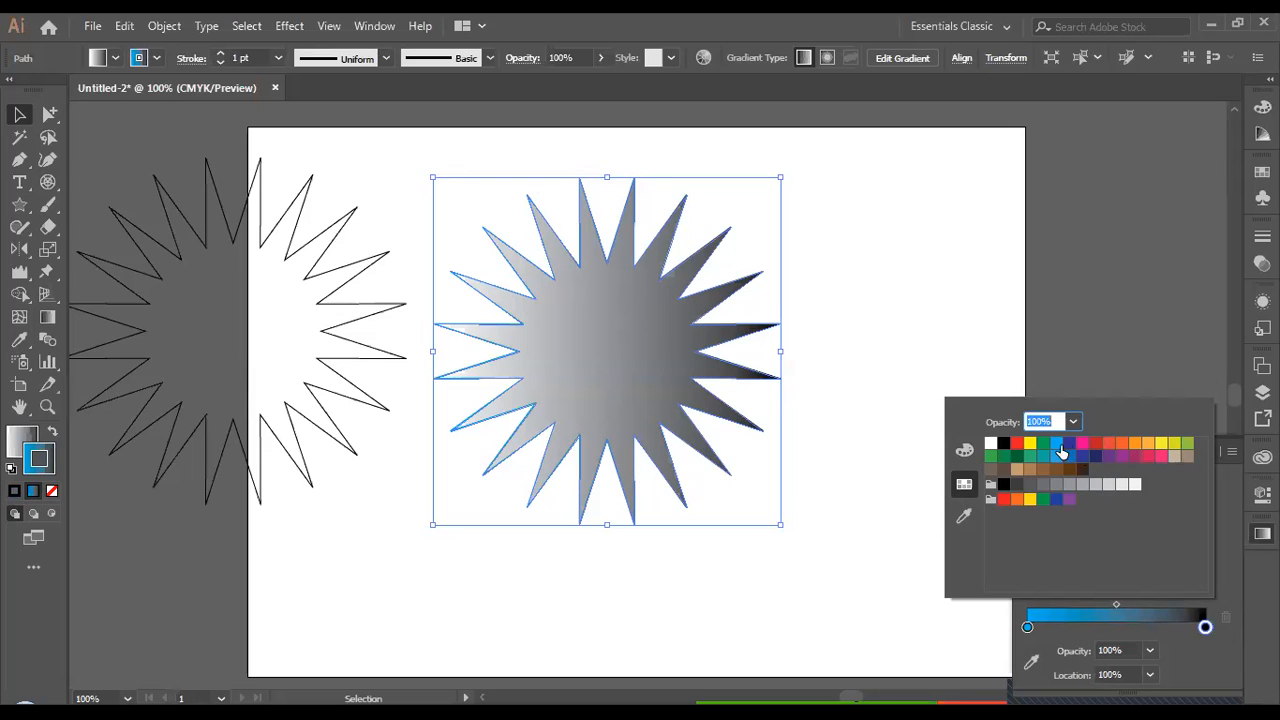
click(1121, 442)
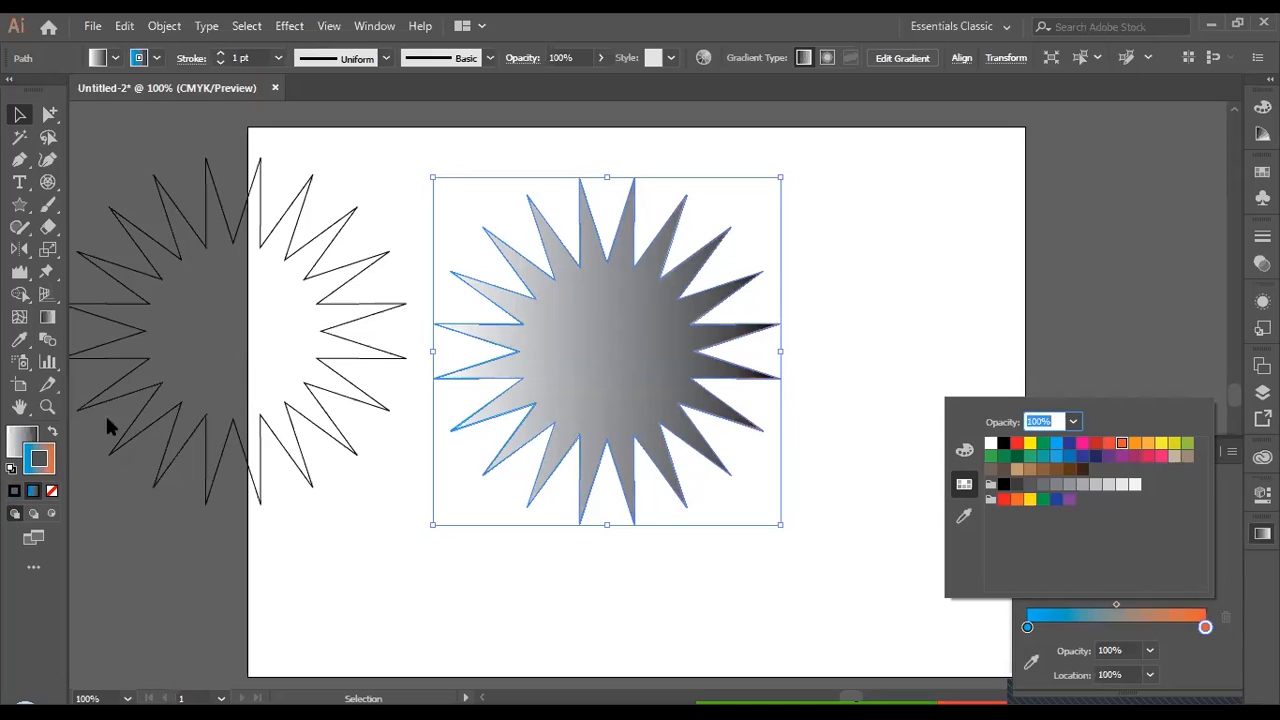
Step: Swap the star's fill and stroke gradients, keep the white-to-black gradient on the stroke, and make the fill active
click(53, 435)
click(53, 437)
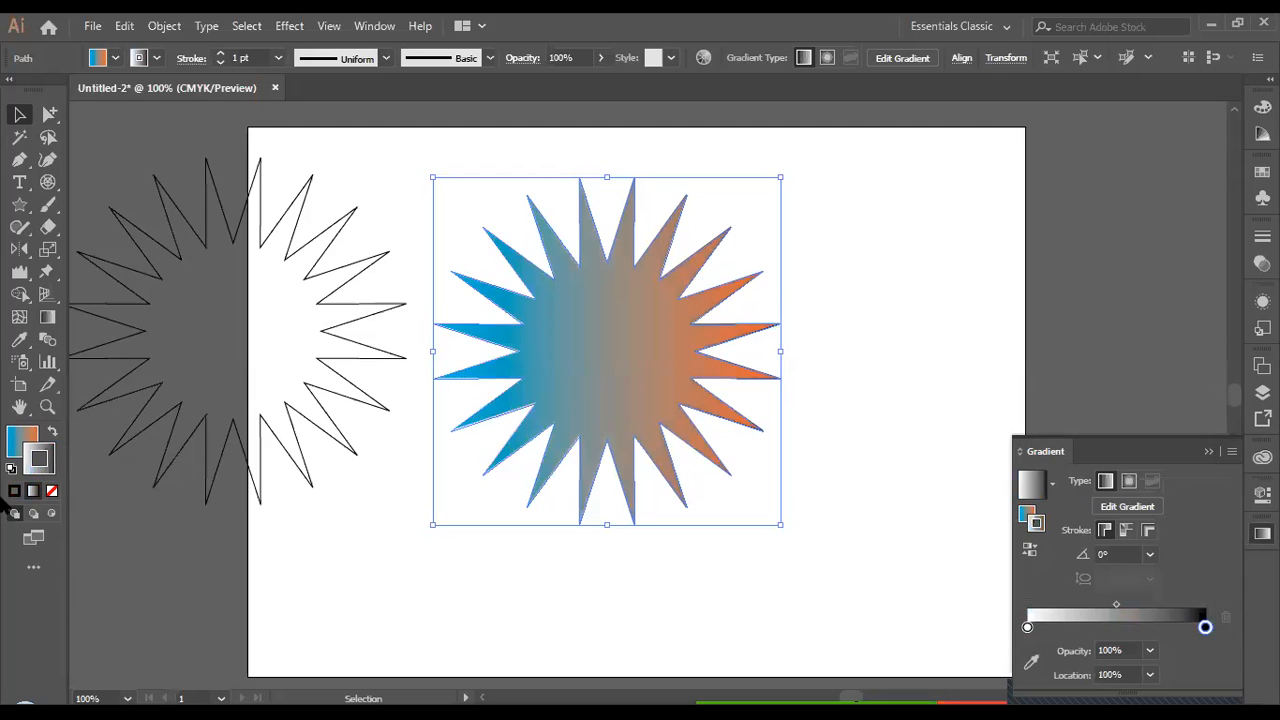
click(53, 491)
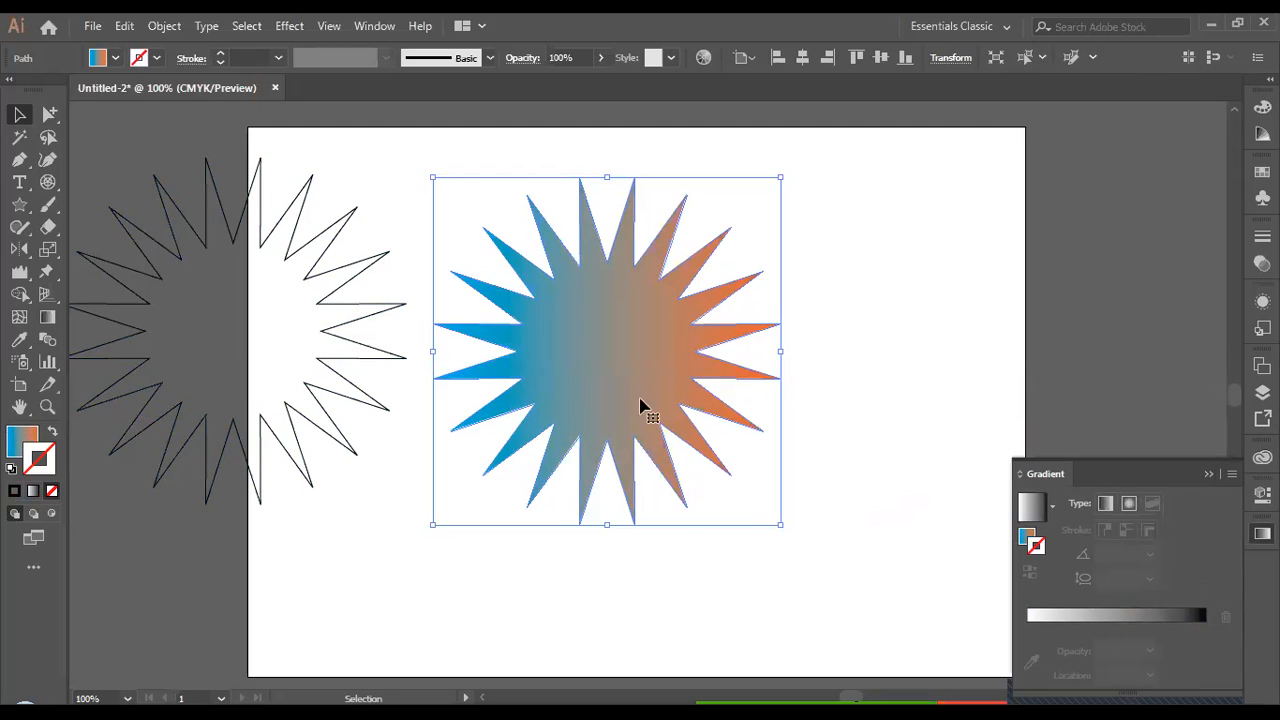
click(1163, 612)
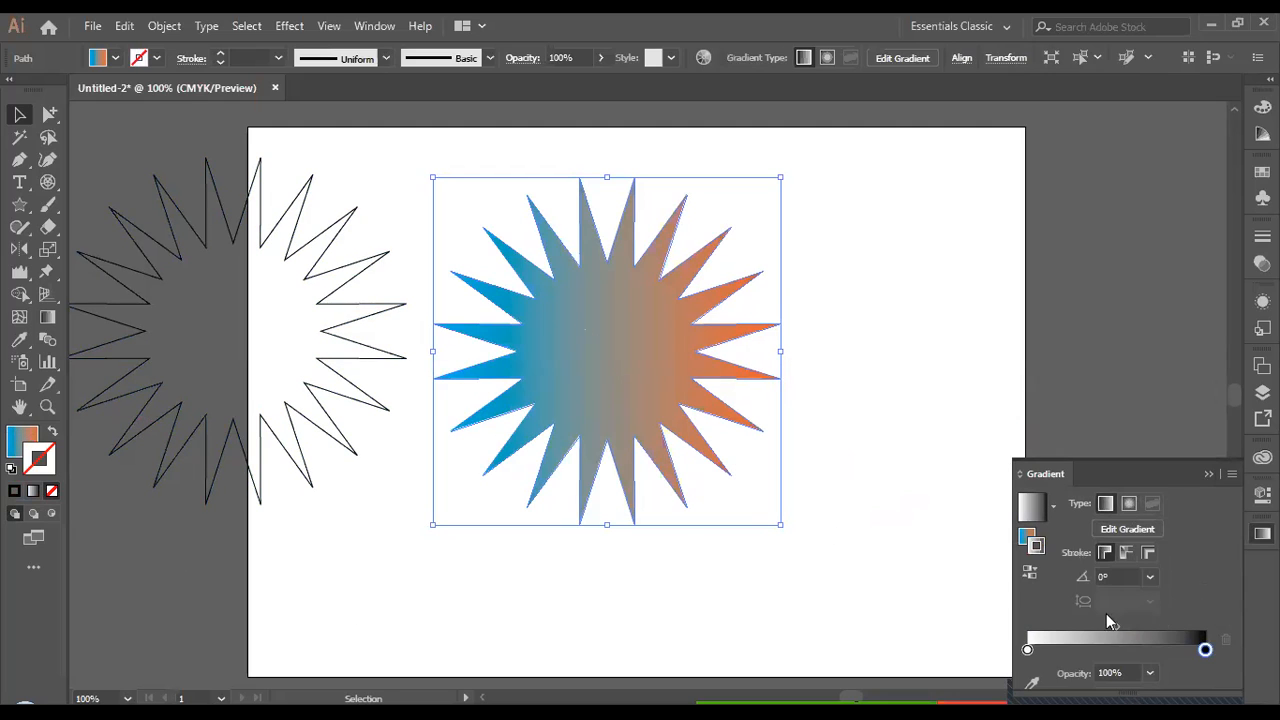
click(23, 443)
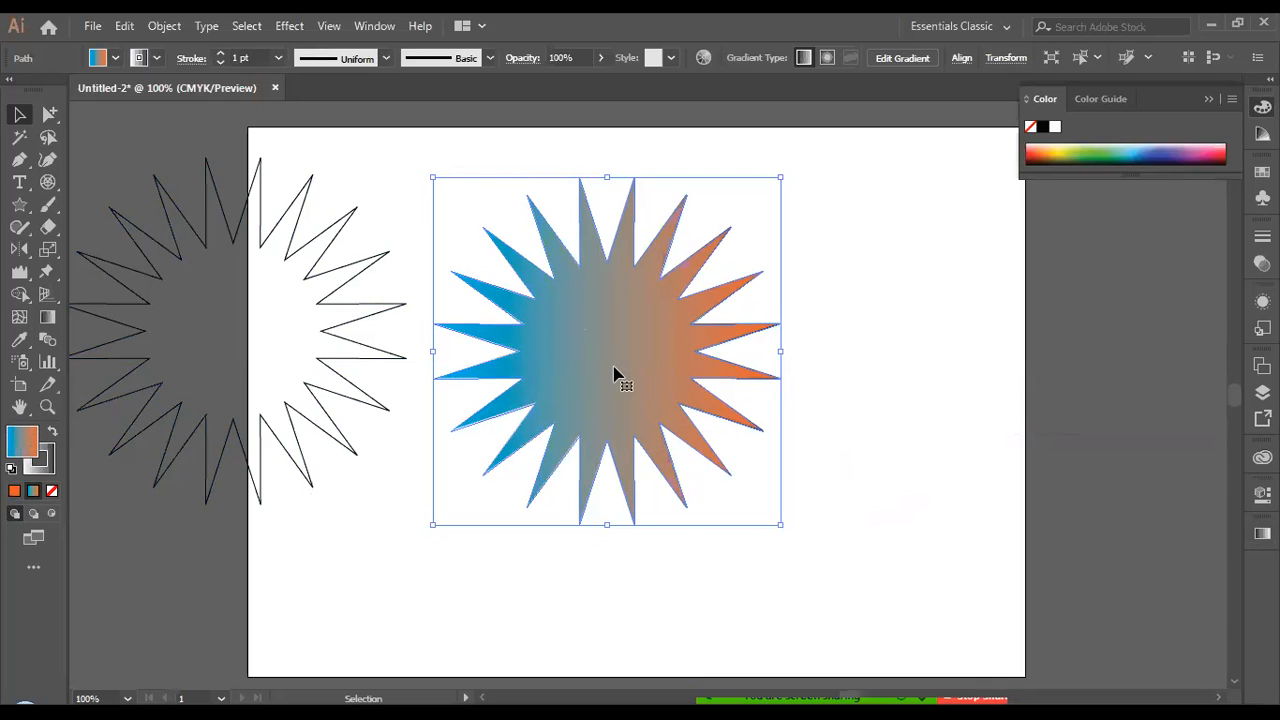
Step: Move the fill gradient's orange and blue stops inward and set the gradient angle to 30°
click(1262, 533)
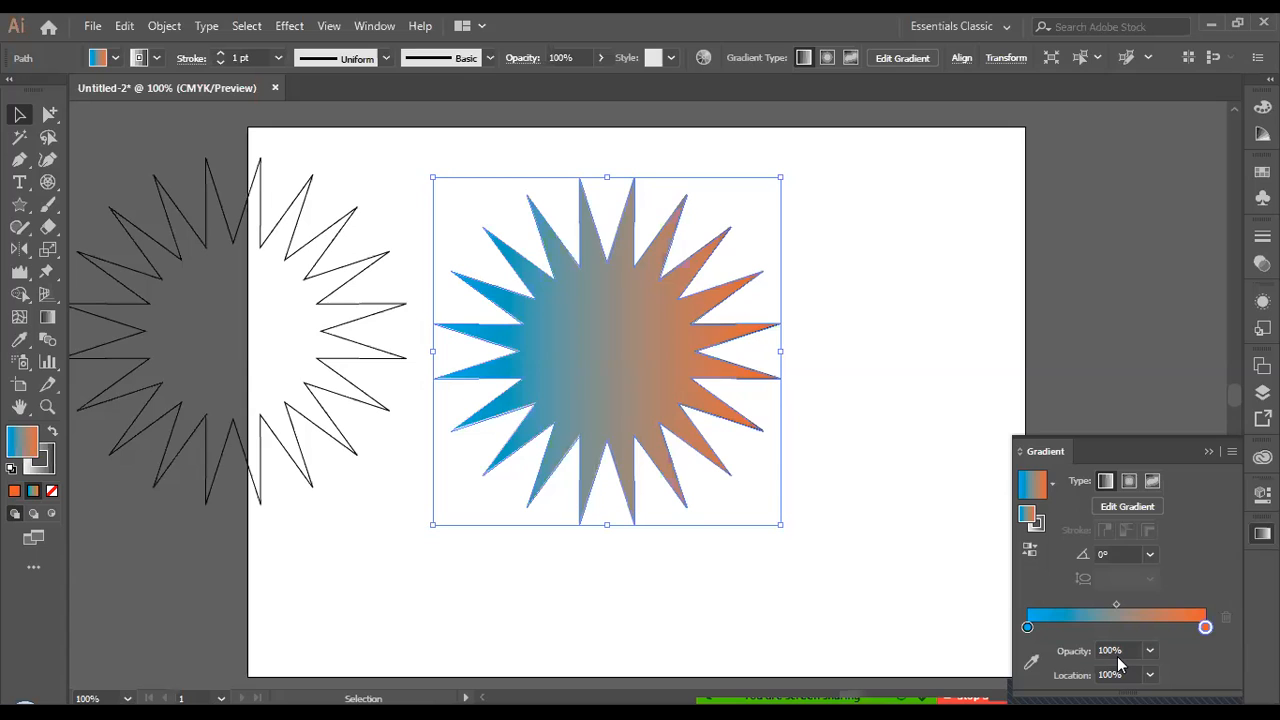
drag(1205, 627, 1184, 627)
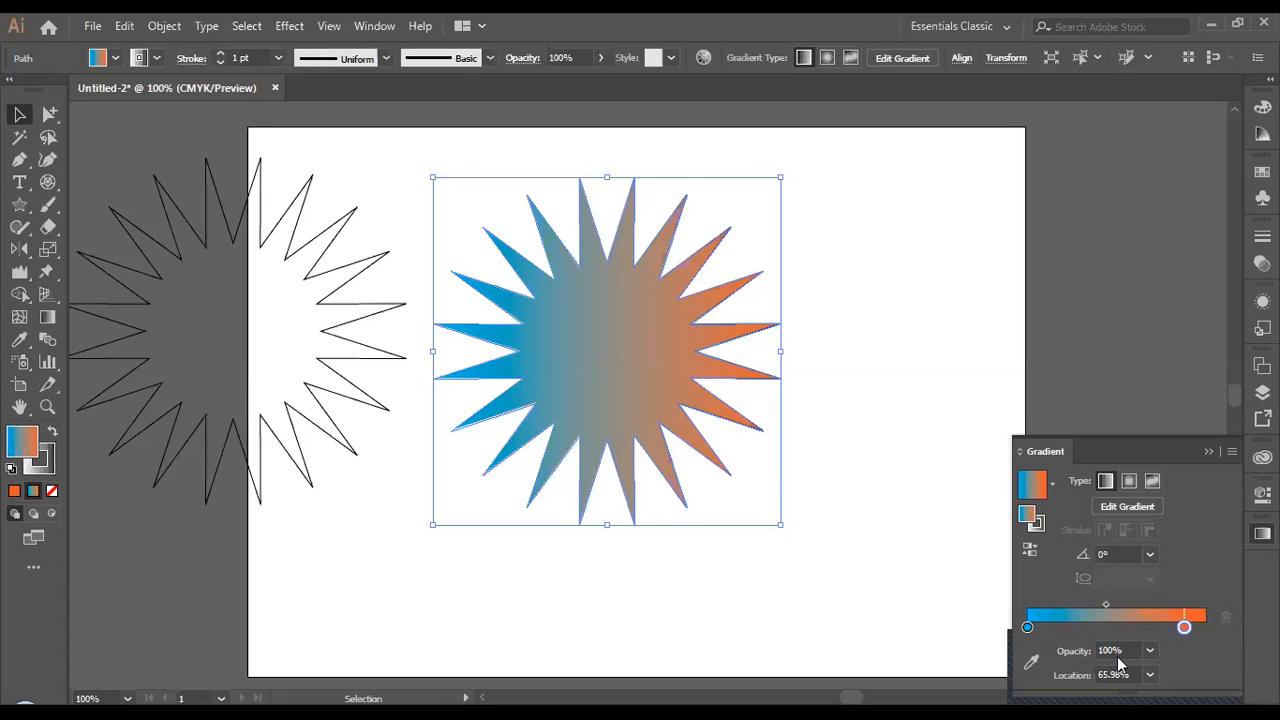
drag(1028, 627, 1081, 627)
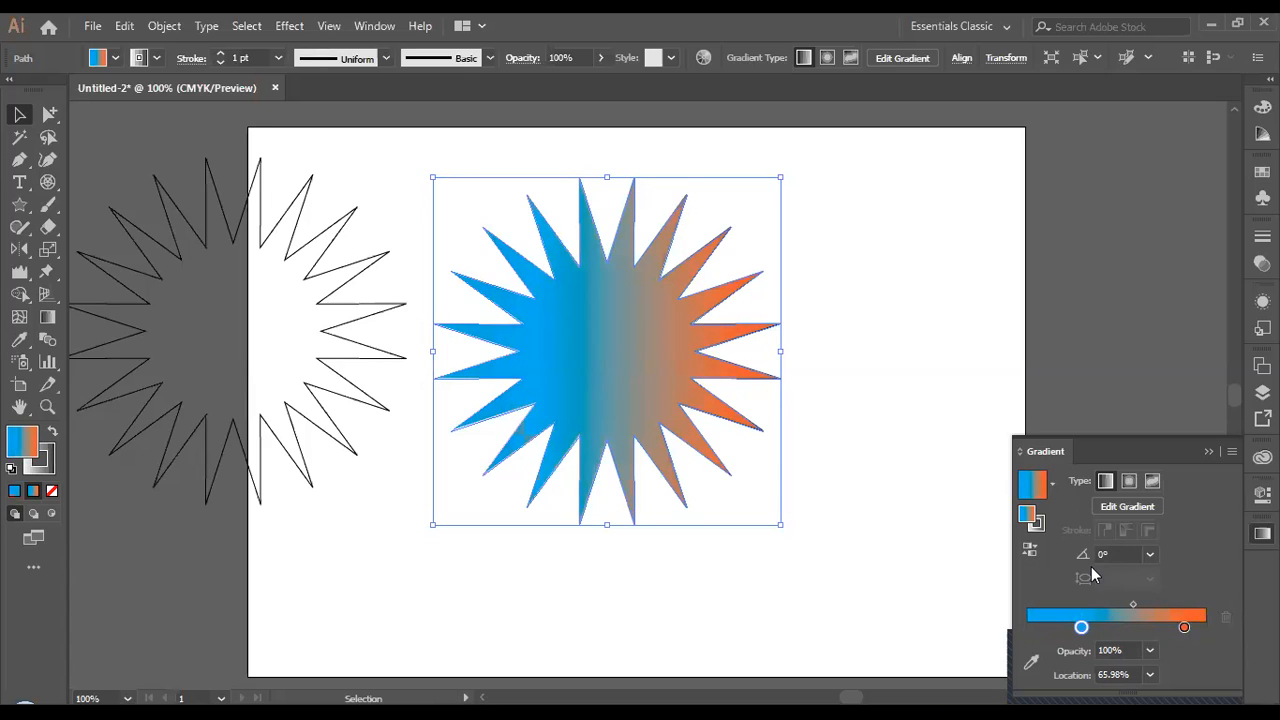
click(1149, 555)
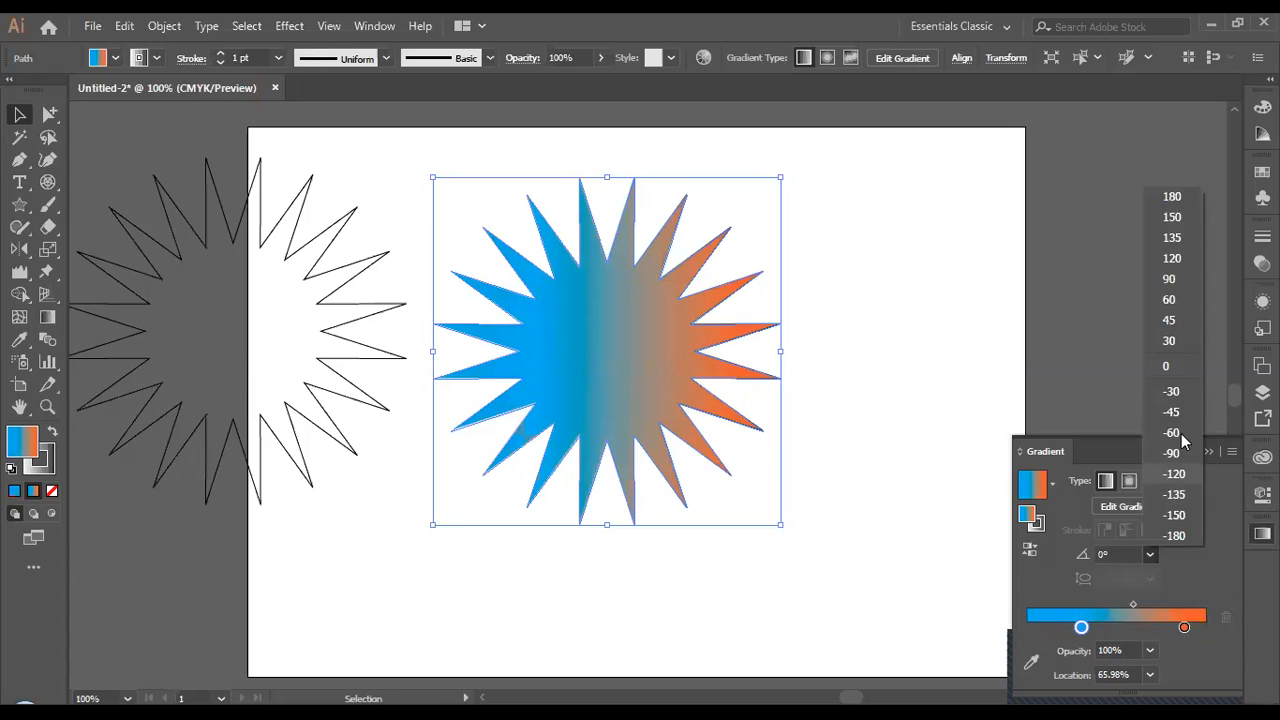
click(1175, 342)
Step: Add a second blue stop and rearrange the fill gradient as blue, orange, blue, with the end blue stop at 74.74%
click(1084, 628)
mouse_move(1086, 628)
mouse_down()
mouse_move(1072, 628)
mouse_move(1117, 628)
mouse_move(1051, 628)
mouse_move(1100, 630)
mouse_move(1080, 630)
mouse_up()
click(1084, 628)
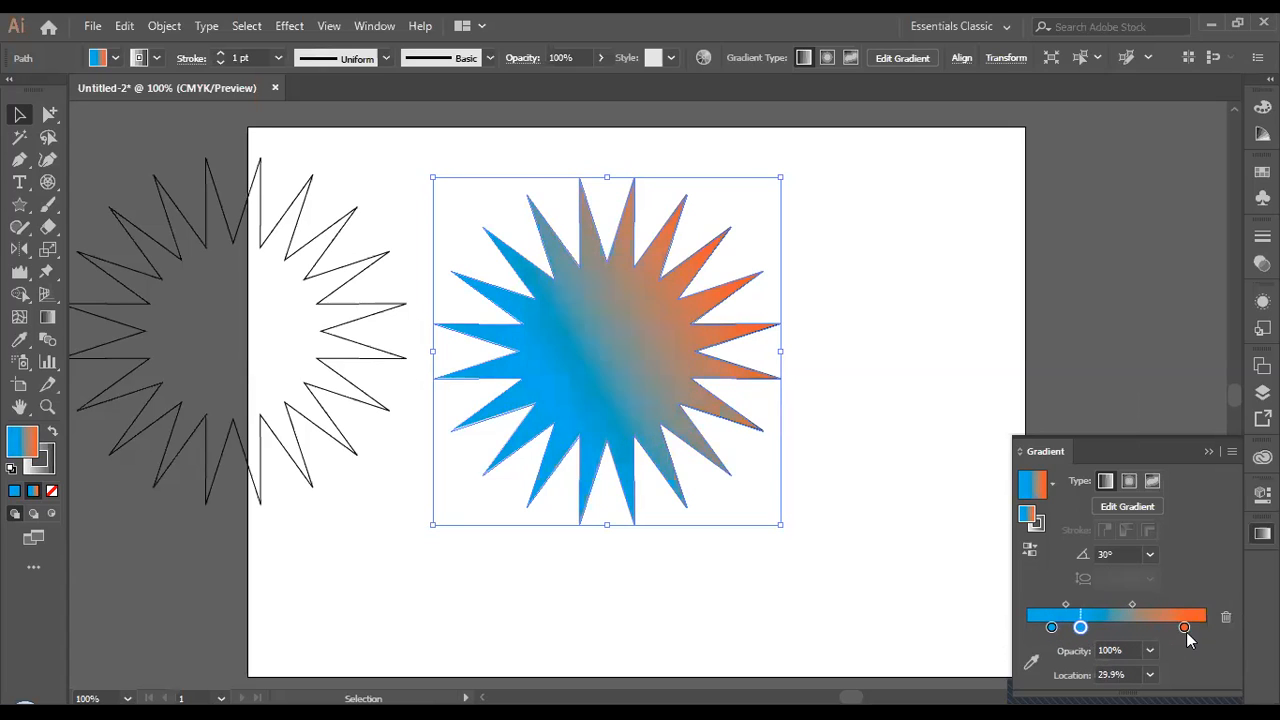
mouse_move(1184, 628)
mouse_down()
mouse_move(1103, 626)
mouse_move(1160, 627)
mouse_up()
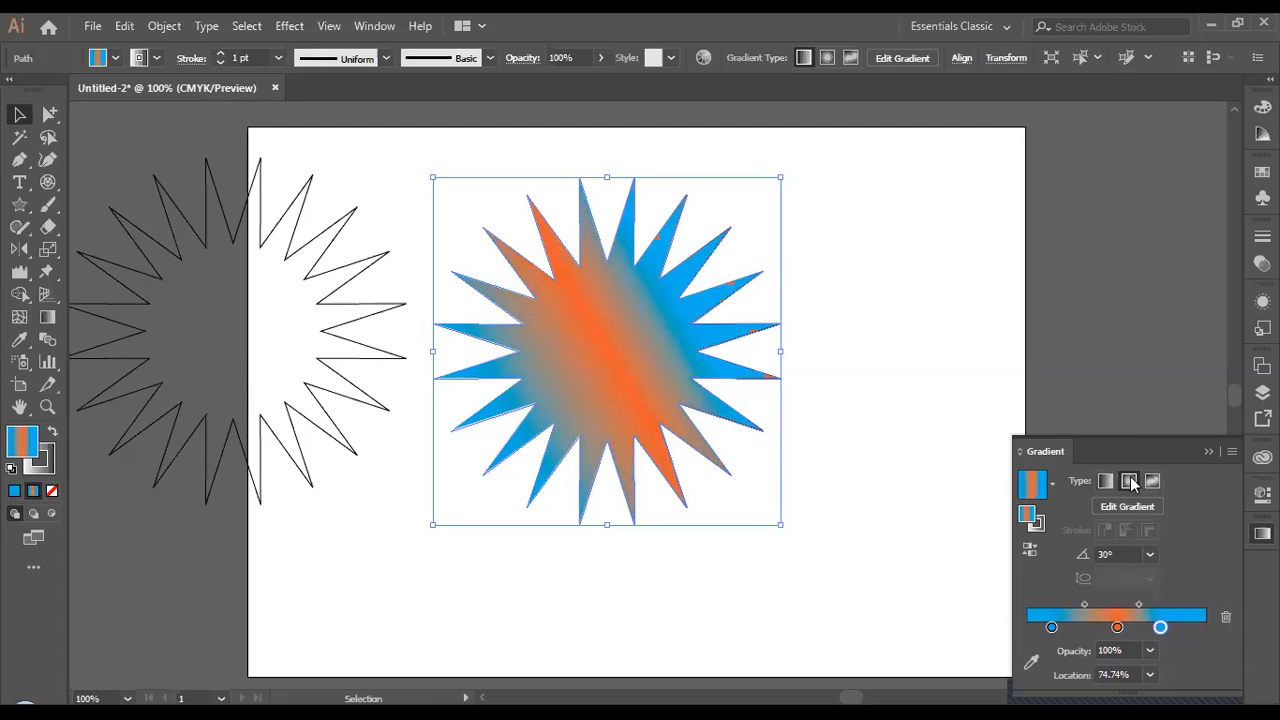
Step: Change the star's fill to a radial gradient, add another blue stop at 27.58%, and deselect the star
click(1129, 481)
drag(1052, 628, 1076, 628)
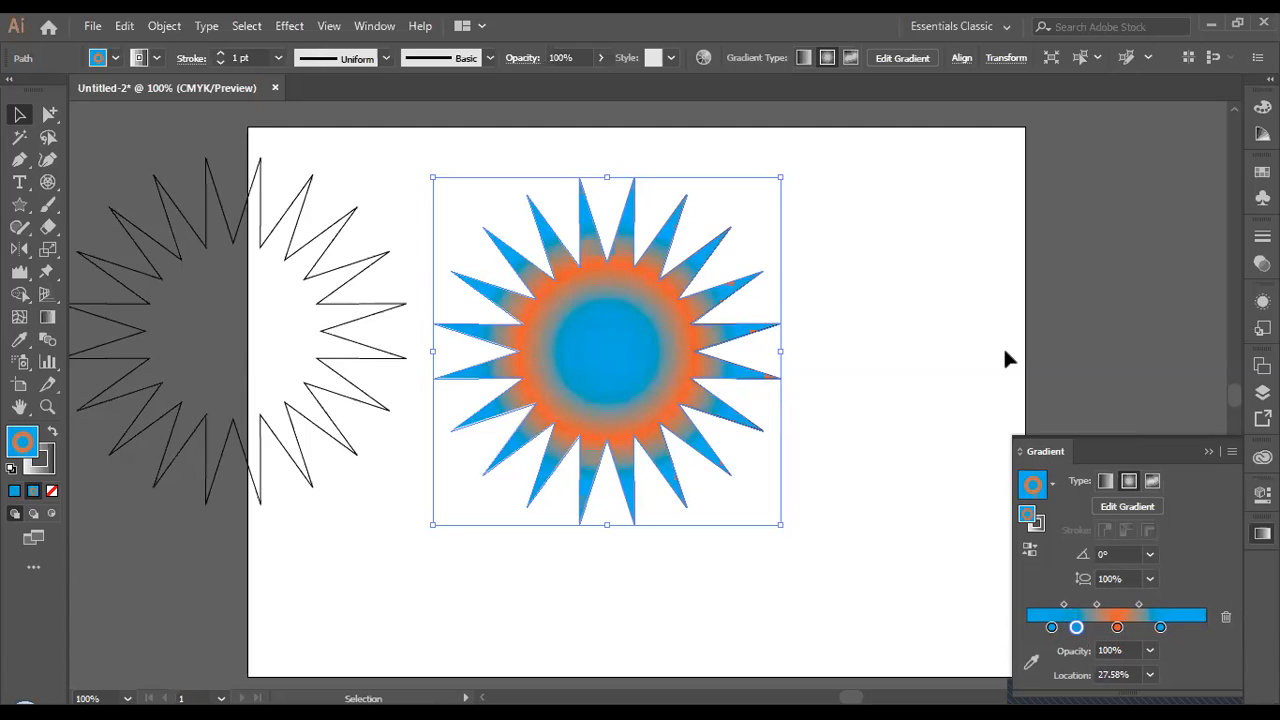
click(923, 349)
Step: Fill the duplicate star with the same blue and orange radial gradient and leave it without a stroke
click(241, 258)
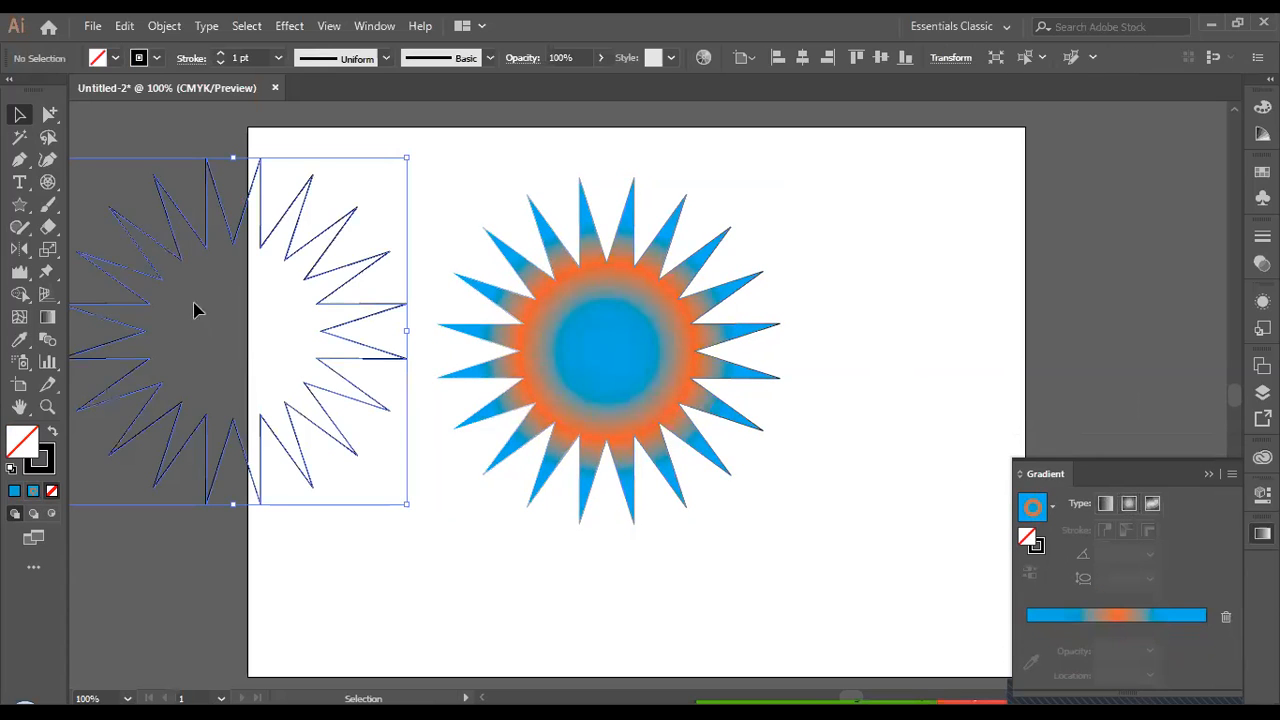
click(52, 436)
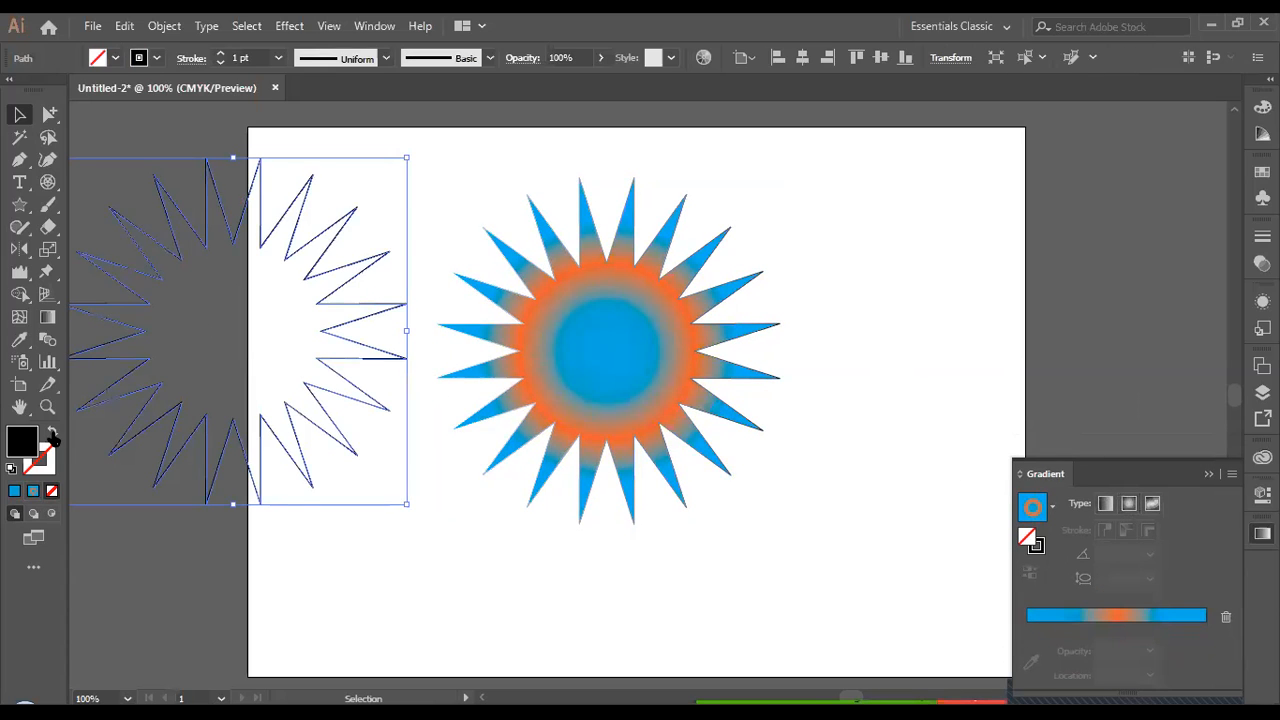
click(1123, 615)
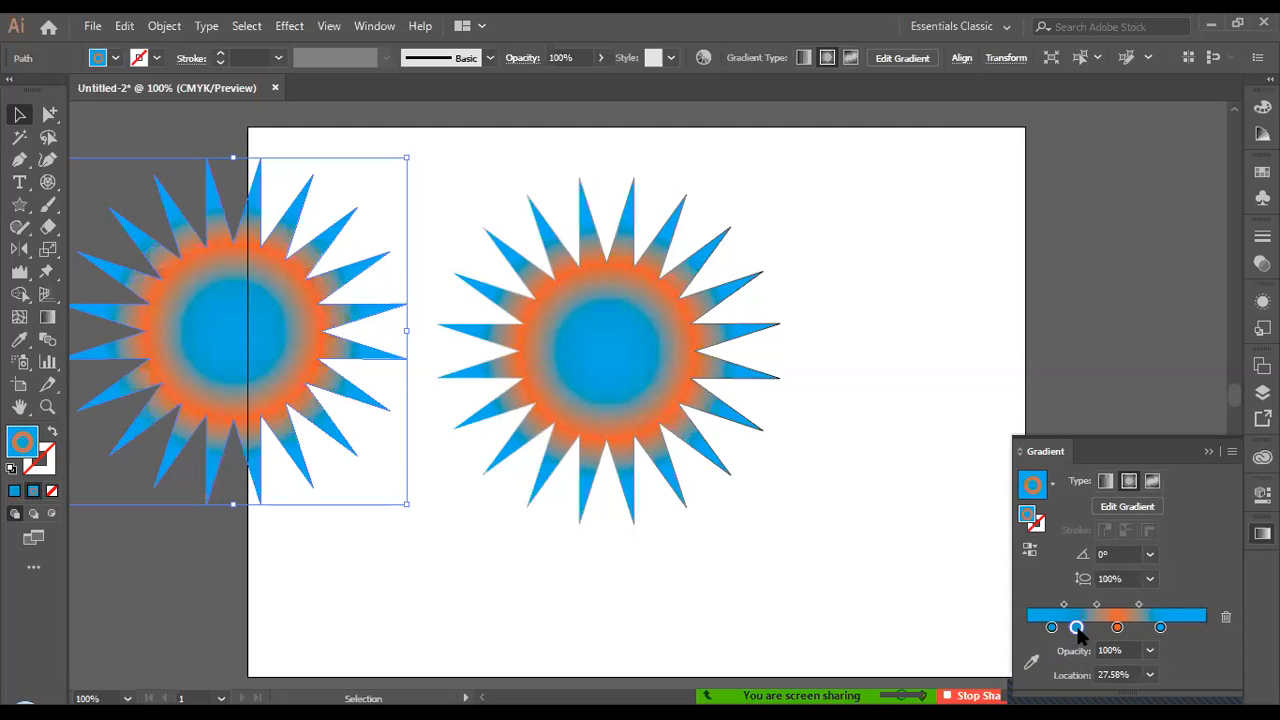
Step: Remove the inner blue stop and the orange stop from the duplicate star's gradient, and select the outer blue stop
drag(1077, 629, 1080, 682)
drag(1118, 628, 1124, 684)
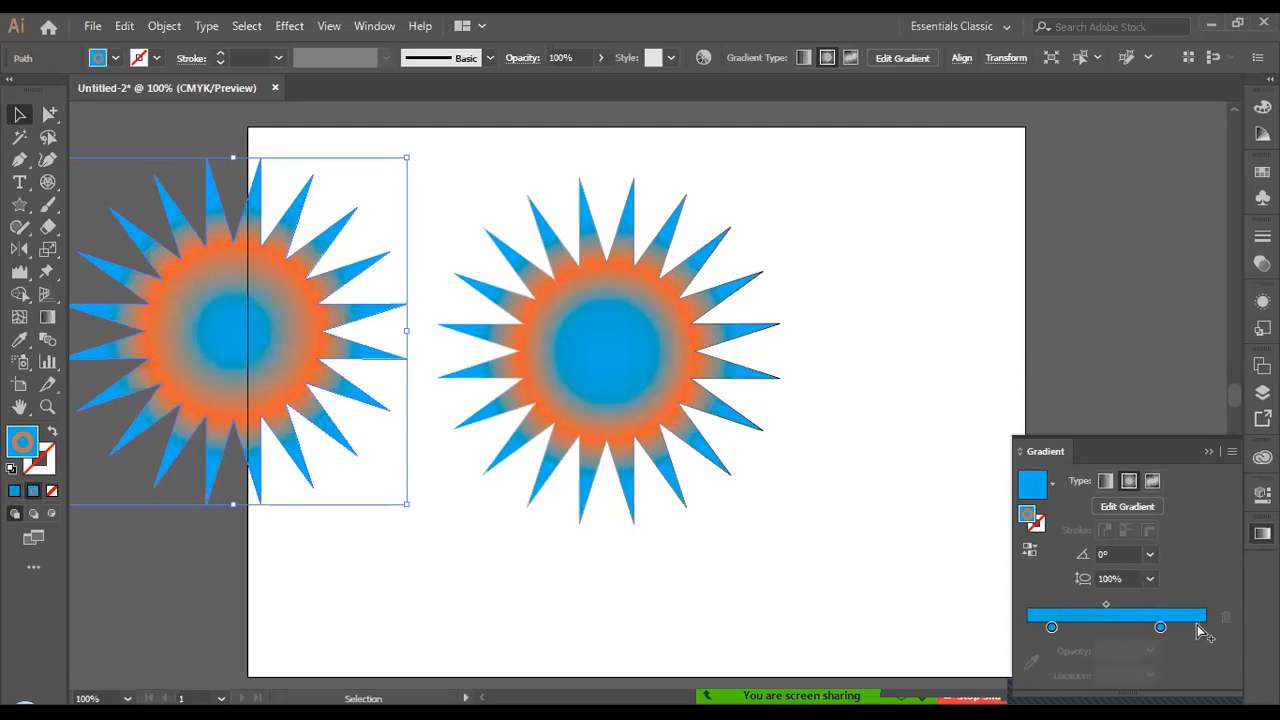
click(1160, 627)
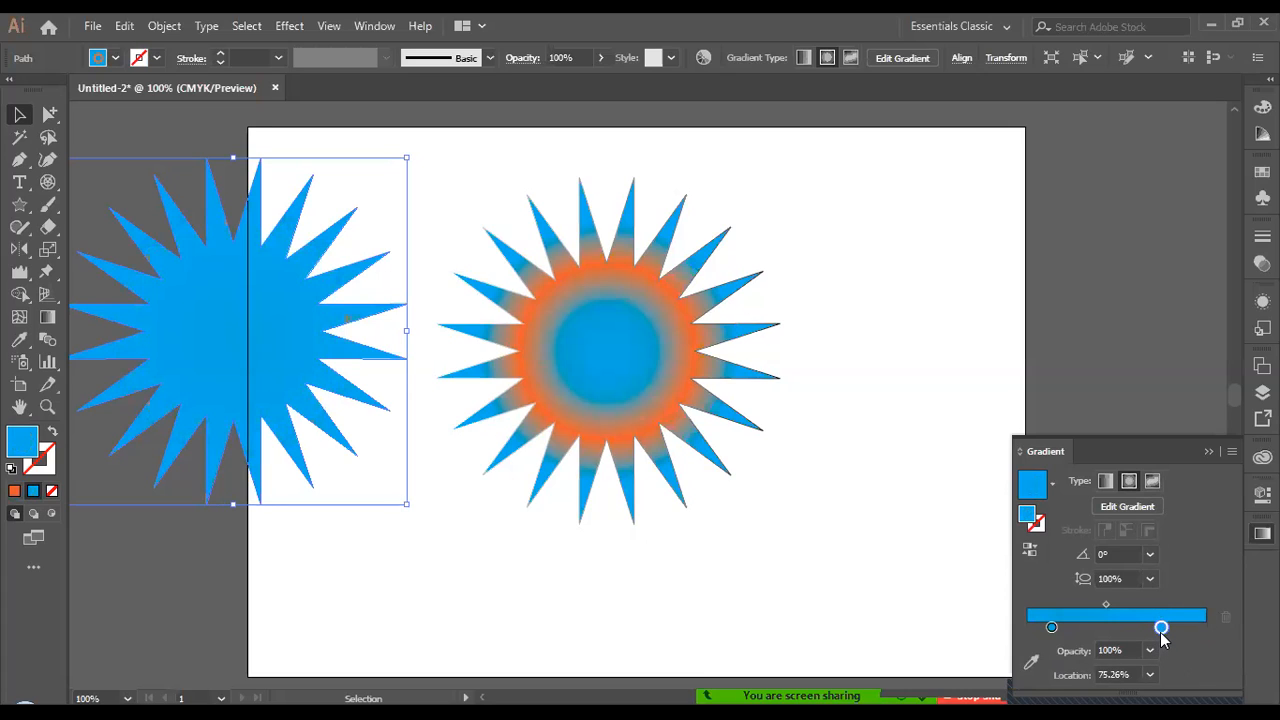
Step: Recolor the duplicate star's radial gradient with red for the outer stop and yellow for the inner stop
double_click(1160, 627)
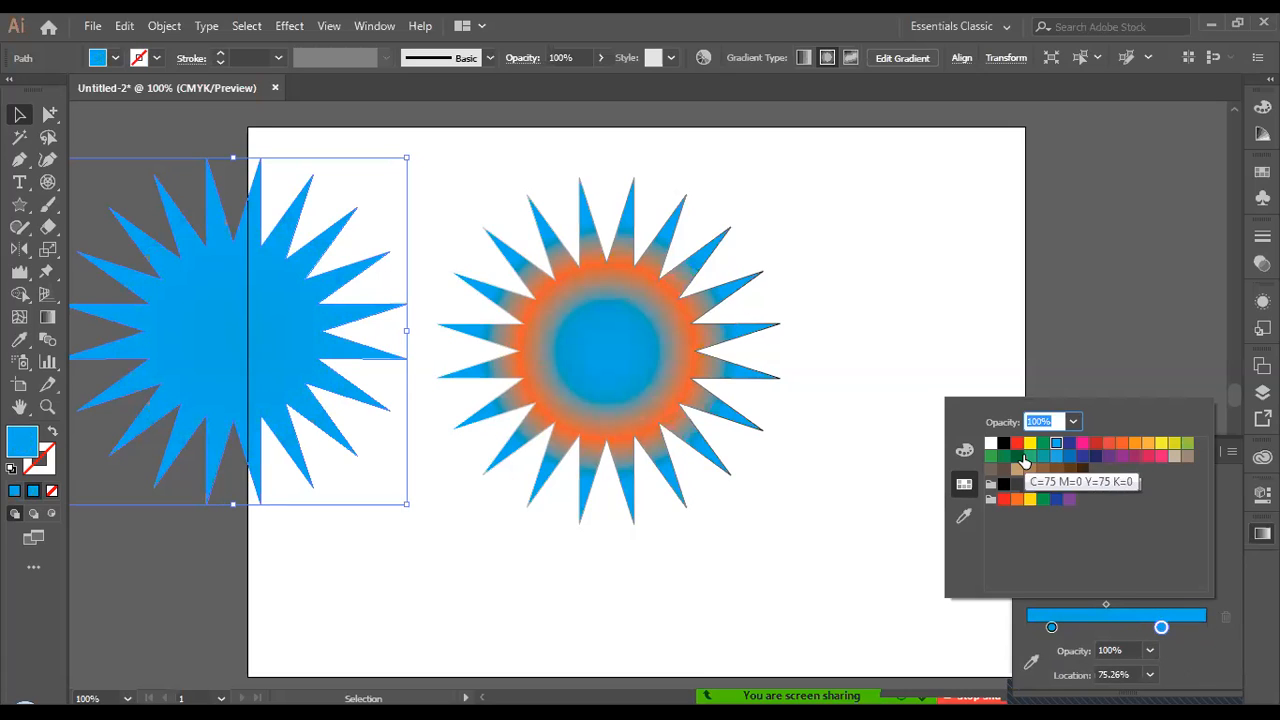
click(1017, 443)
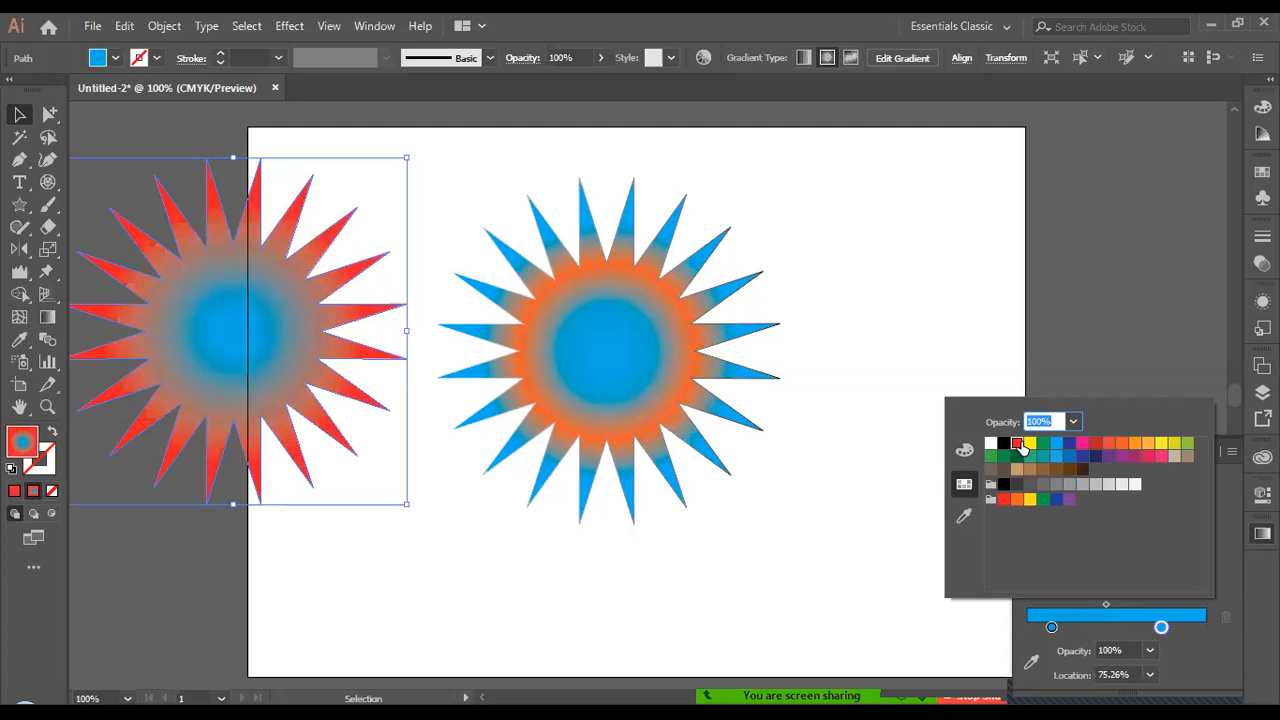
double_click(1051, 627)
click(1161, 444)
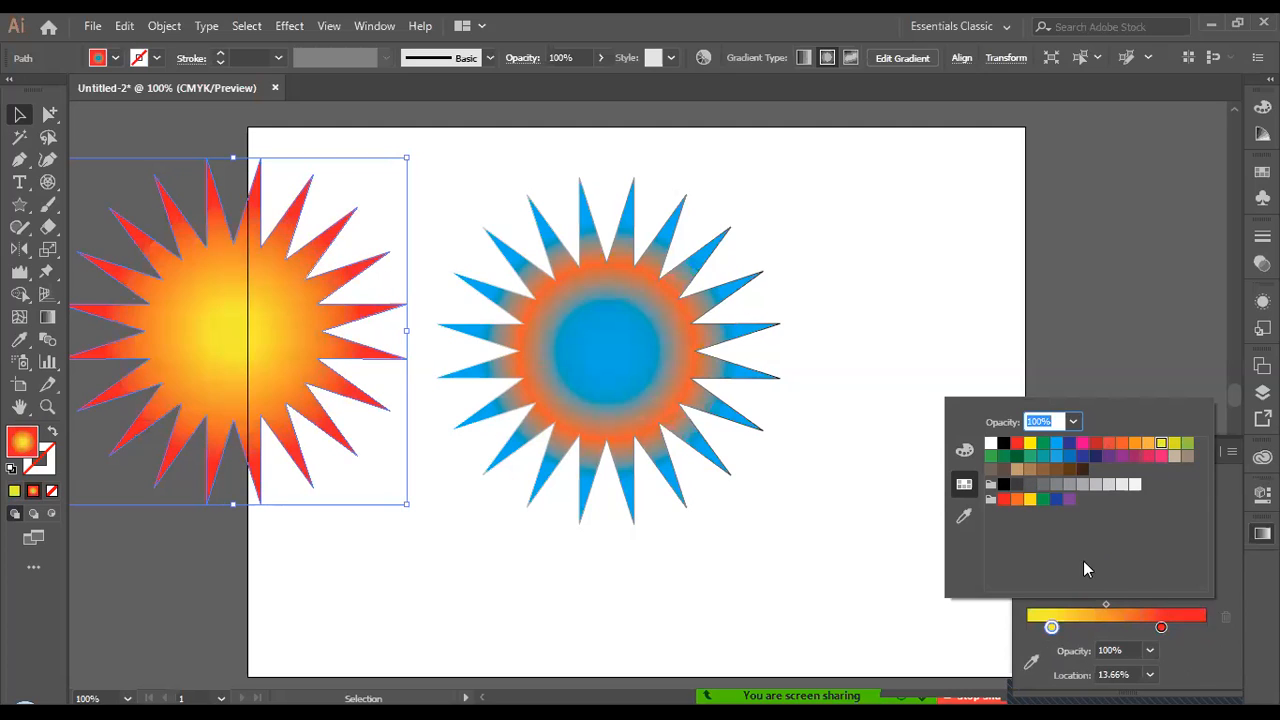
click(242, 352)
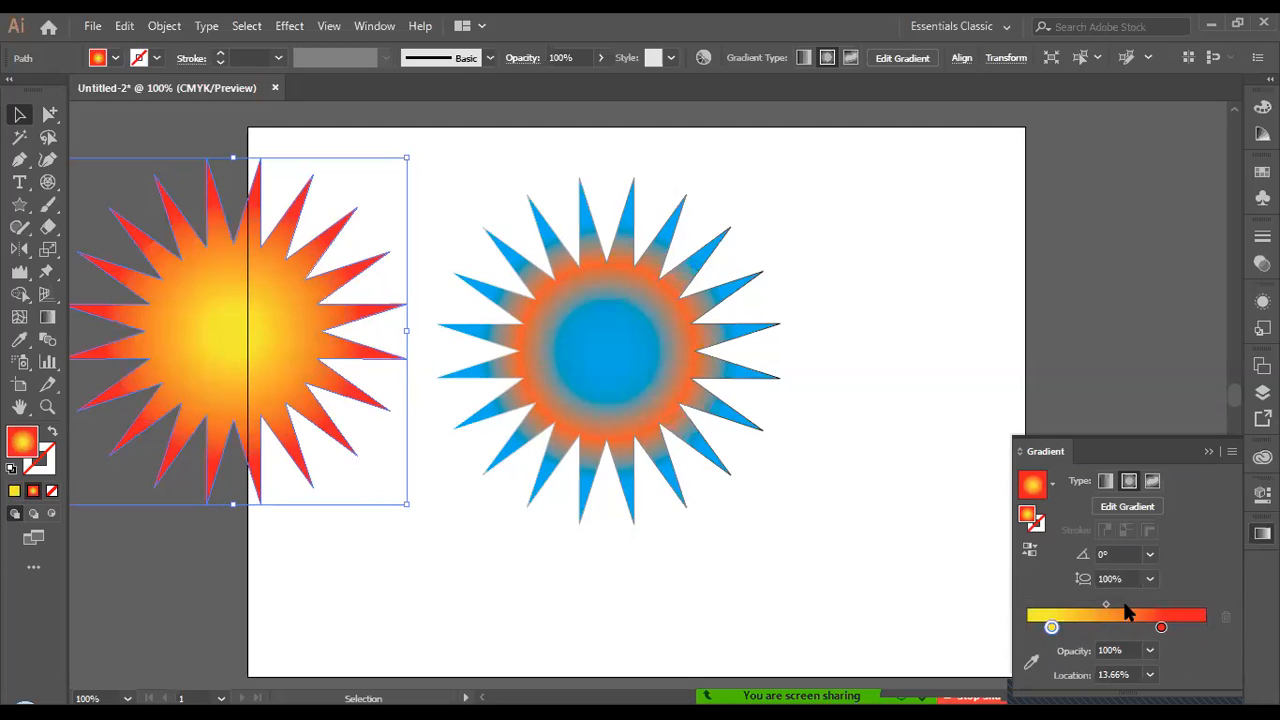
Step: Try aspect ratios of 60% and 400% on the duplicate star's radial gradient
click(1149, 579)
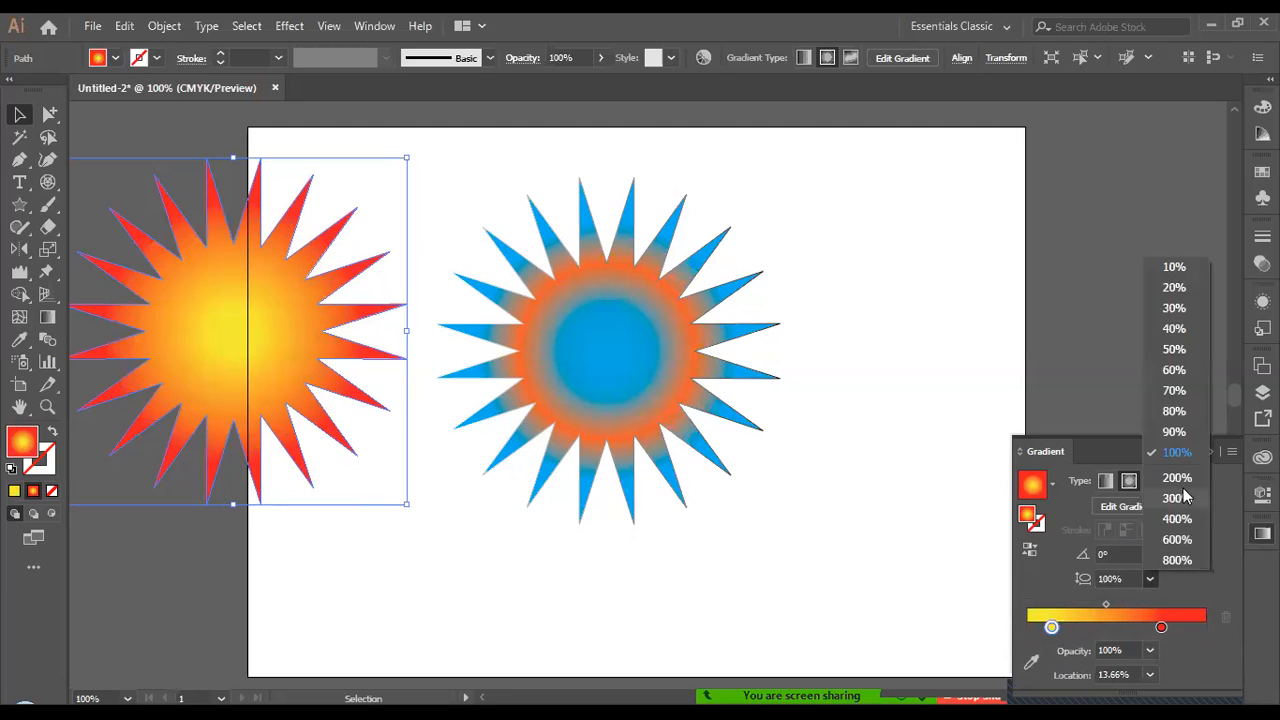
click(1180, 372)
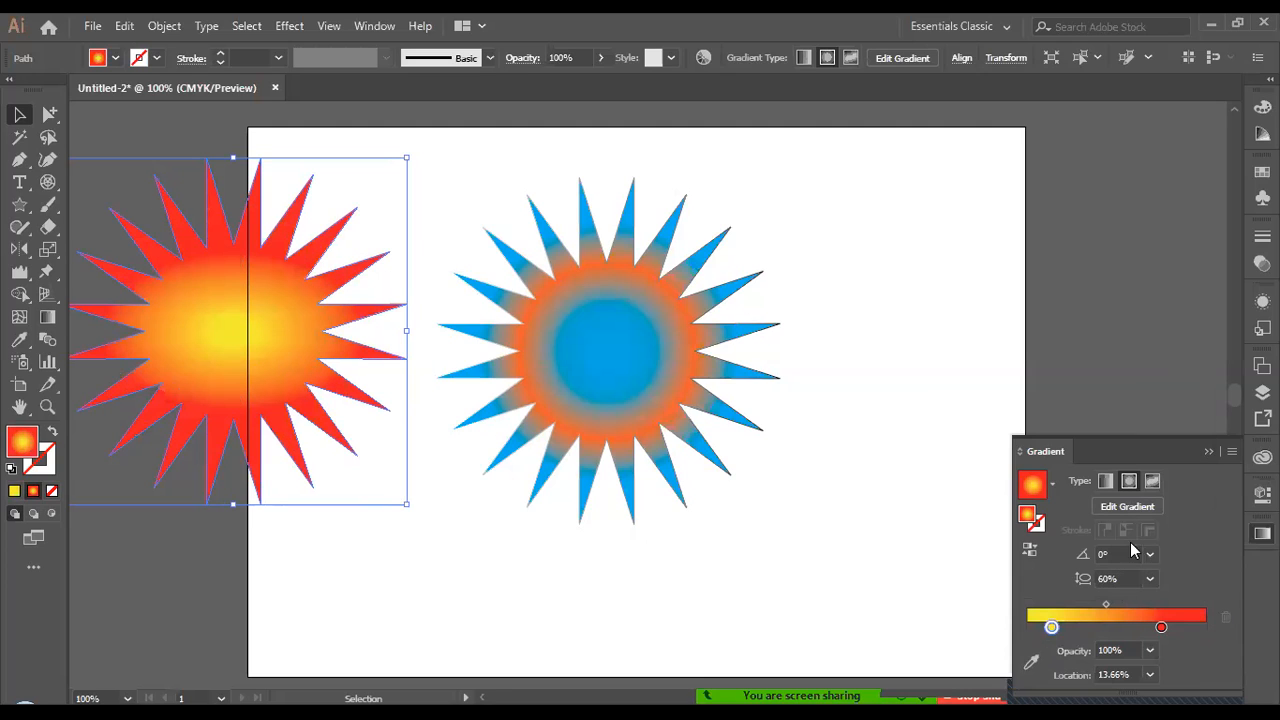
click(1149, 579)
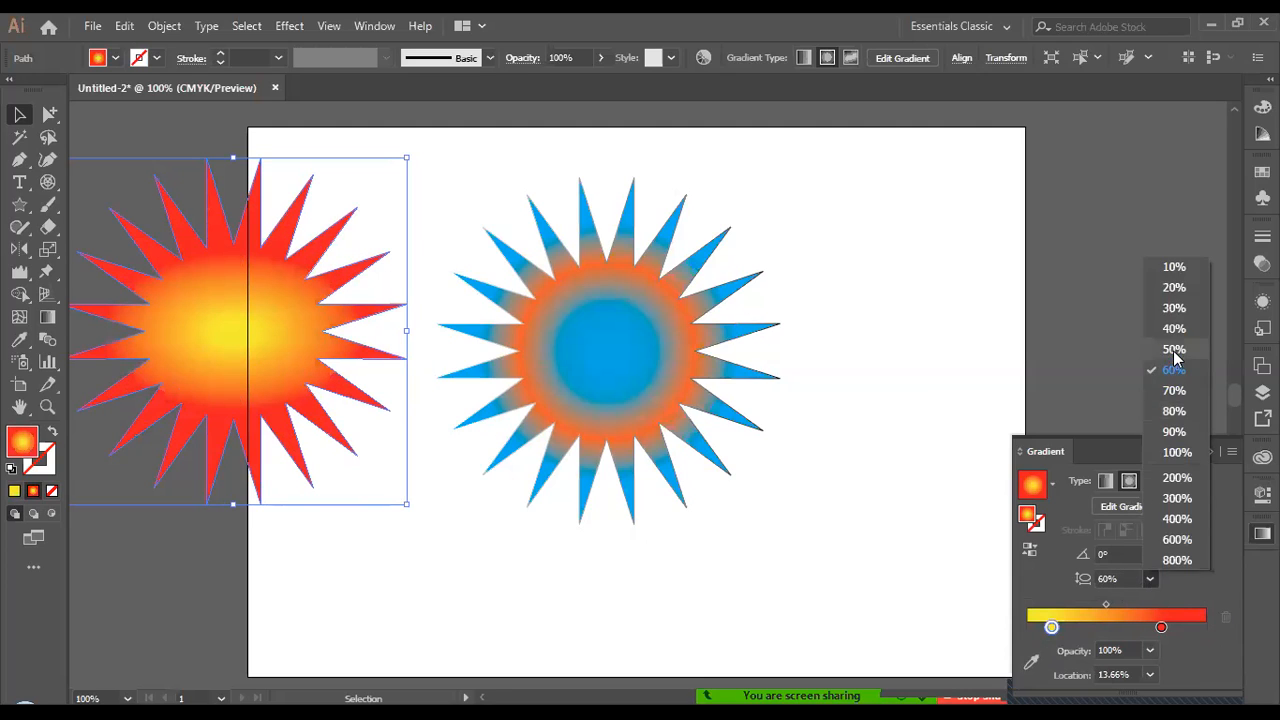
click(1166, 522)
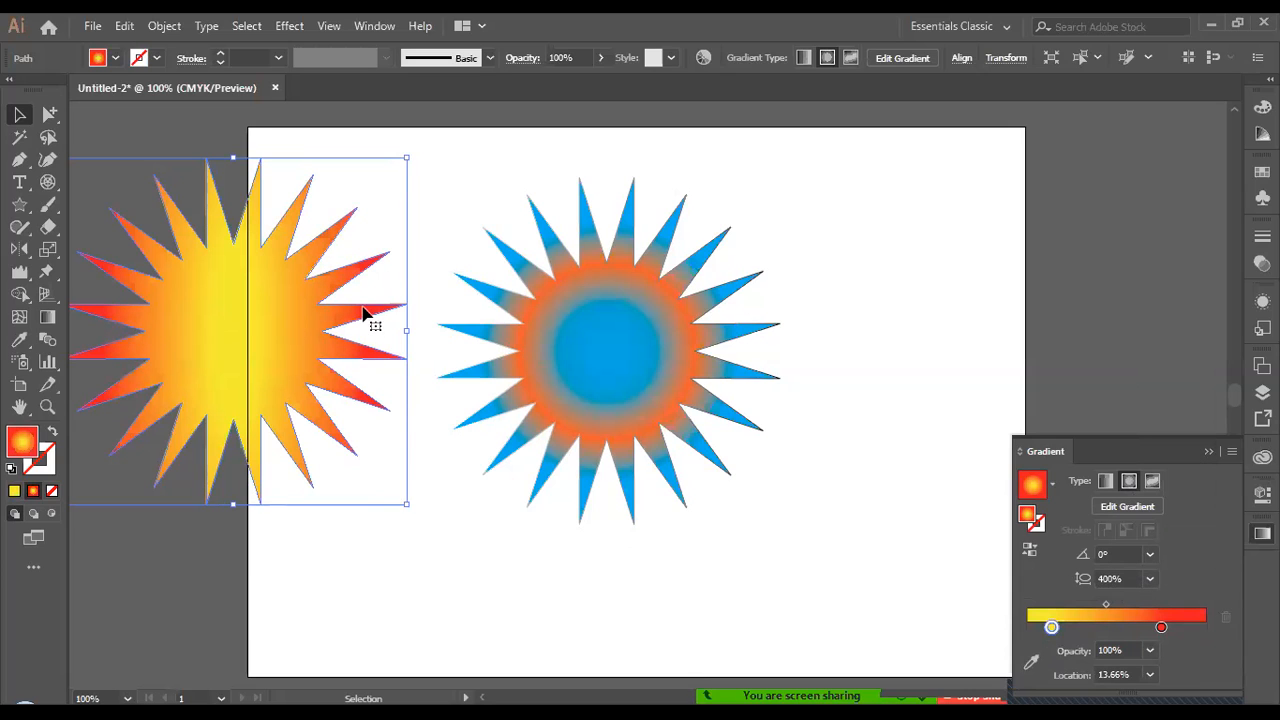
Step: Redraw the duplicate star's radial gradient diagonally from its upper left toward its lower right with the Gradient tool
click(47, 317)
click(257, 331)
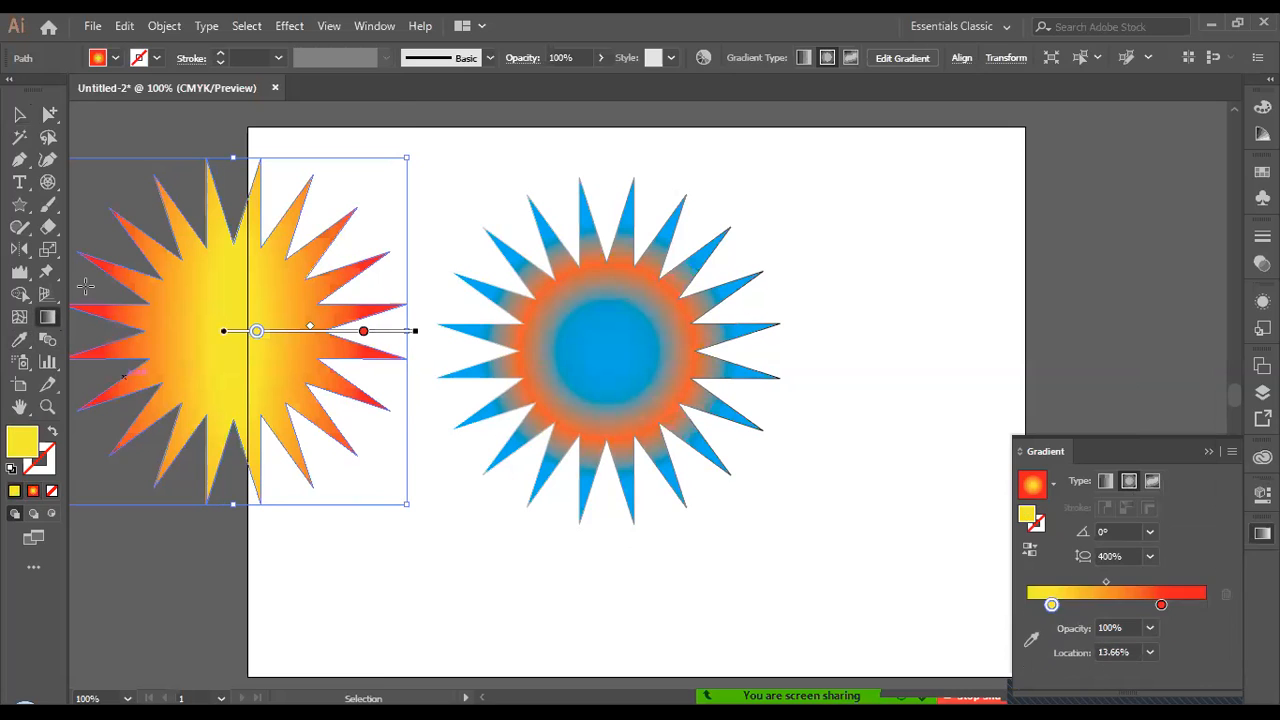
drag(113, 146, 350, 378)
click(289, 302)
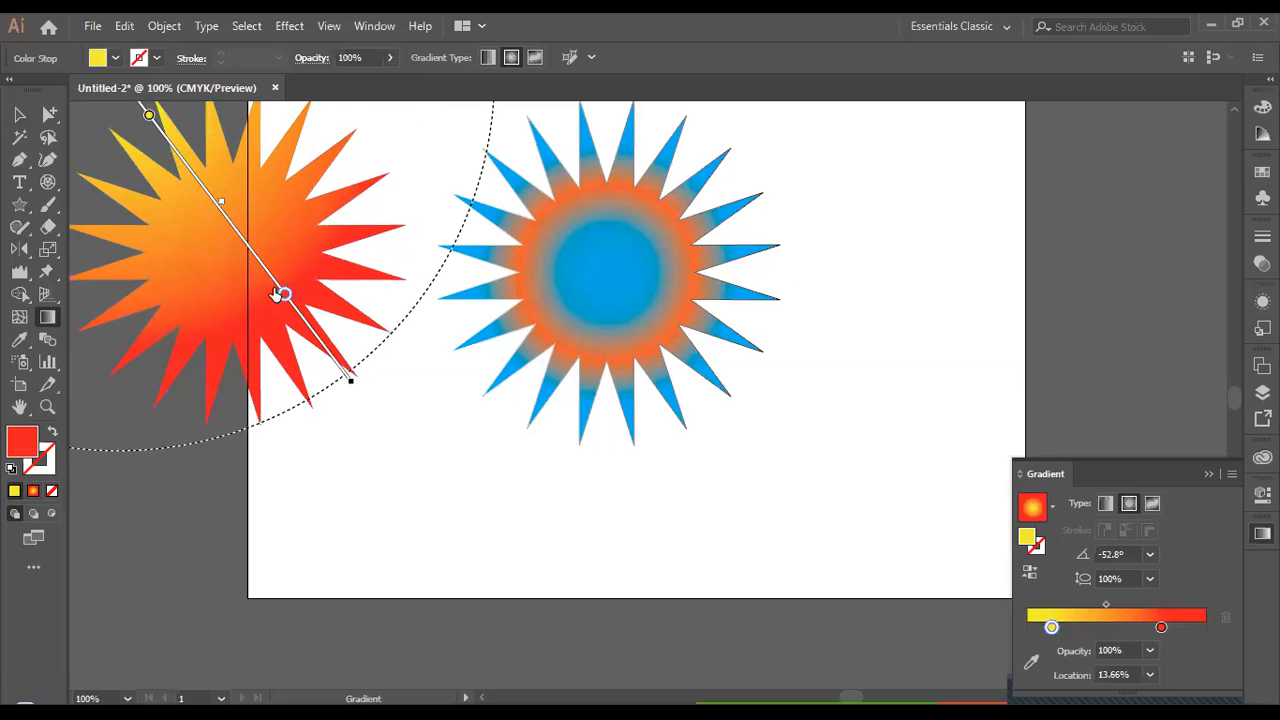
Step: Add a dark blue stop to the duplicate star's gradient and rearrange the stops as dark blue, yellow at 65.22%, and red
click(231, 228)
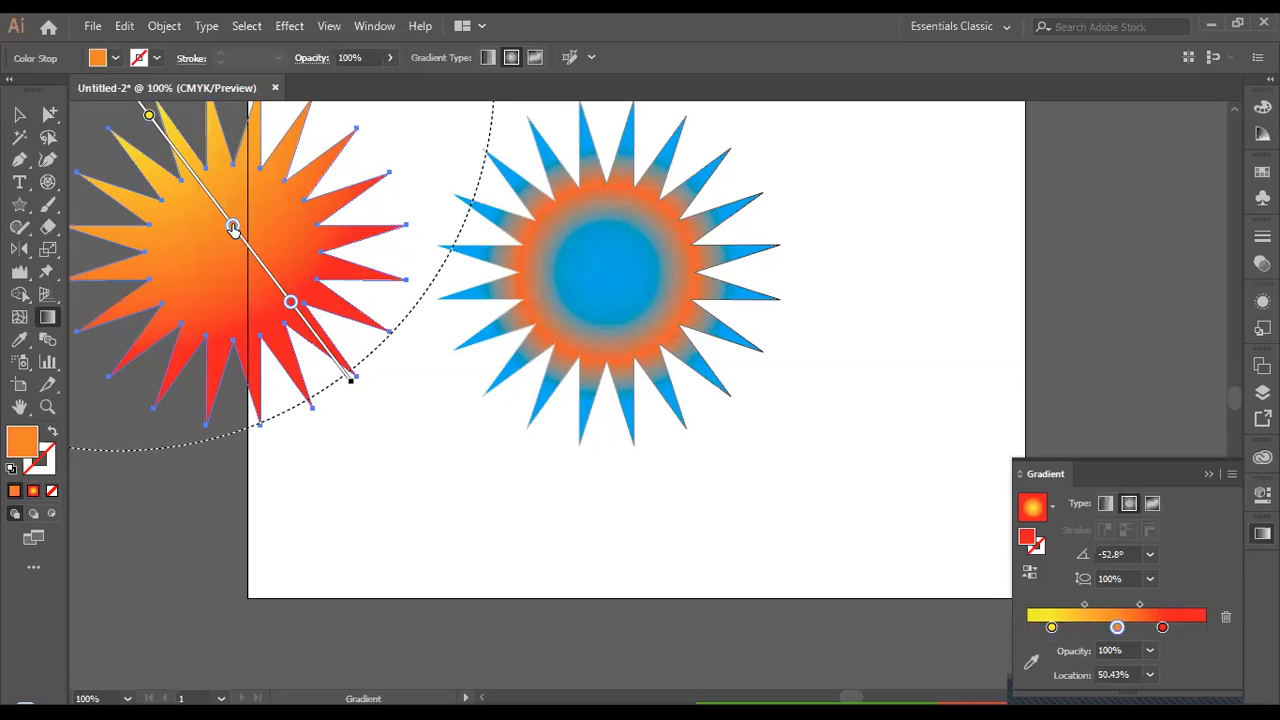
double_click(232, 228)
click(151, 295)
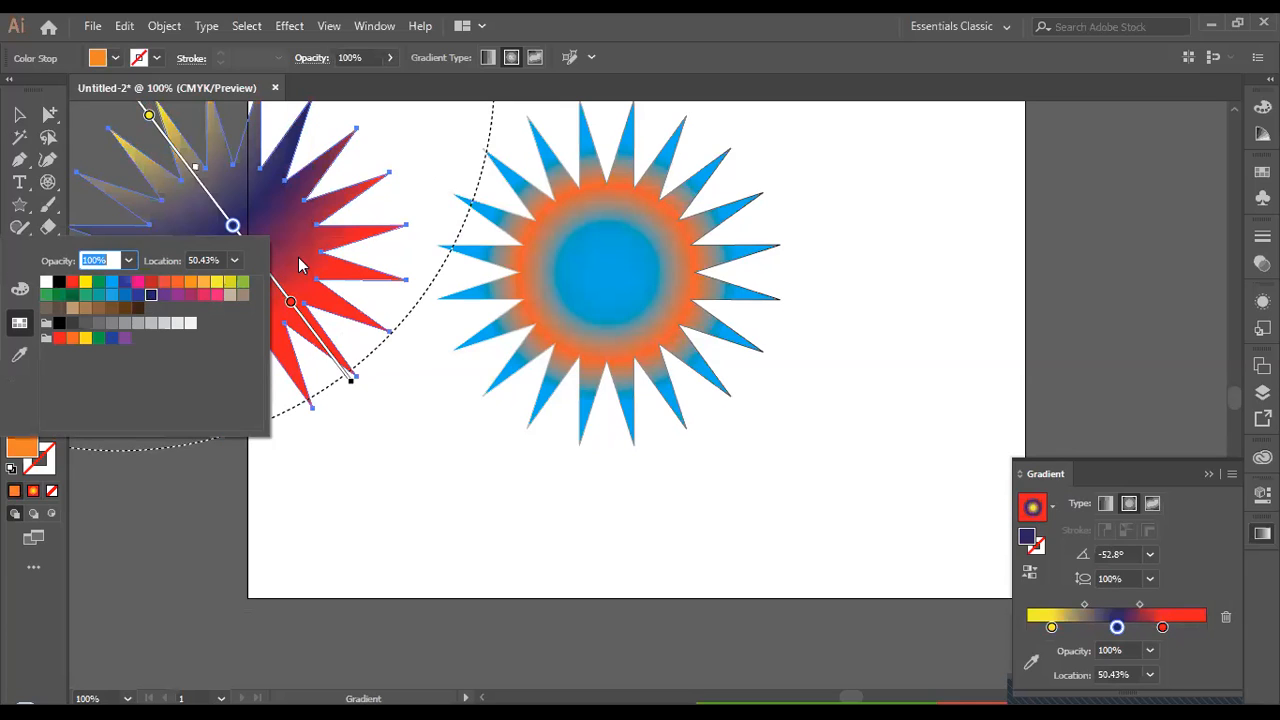
click(396, 457)
drag(232, 228, 211, 197)
mouse_move(145, 118)
mouse_down()
mouse_move(190, 165)
mouse_move(245, 285)
mouse_up()
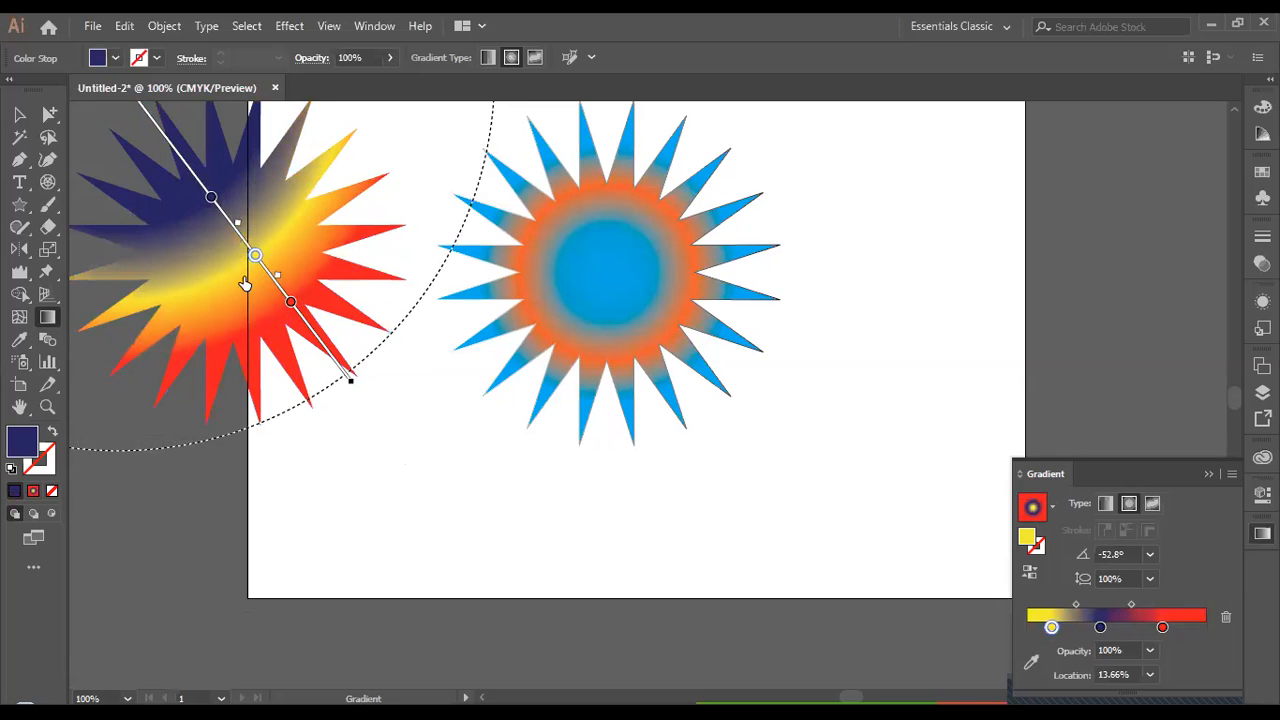
Step: Redraw the duplicate star's gradient so it runs from the star's upper right to its lower left at about -132°
drag(88, 122, 422, 511)
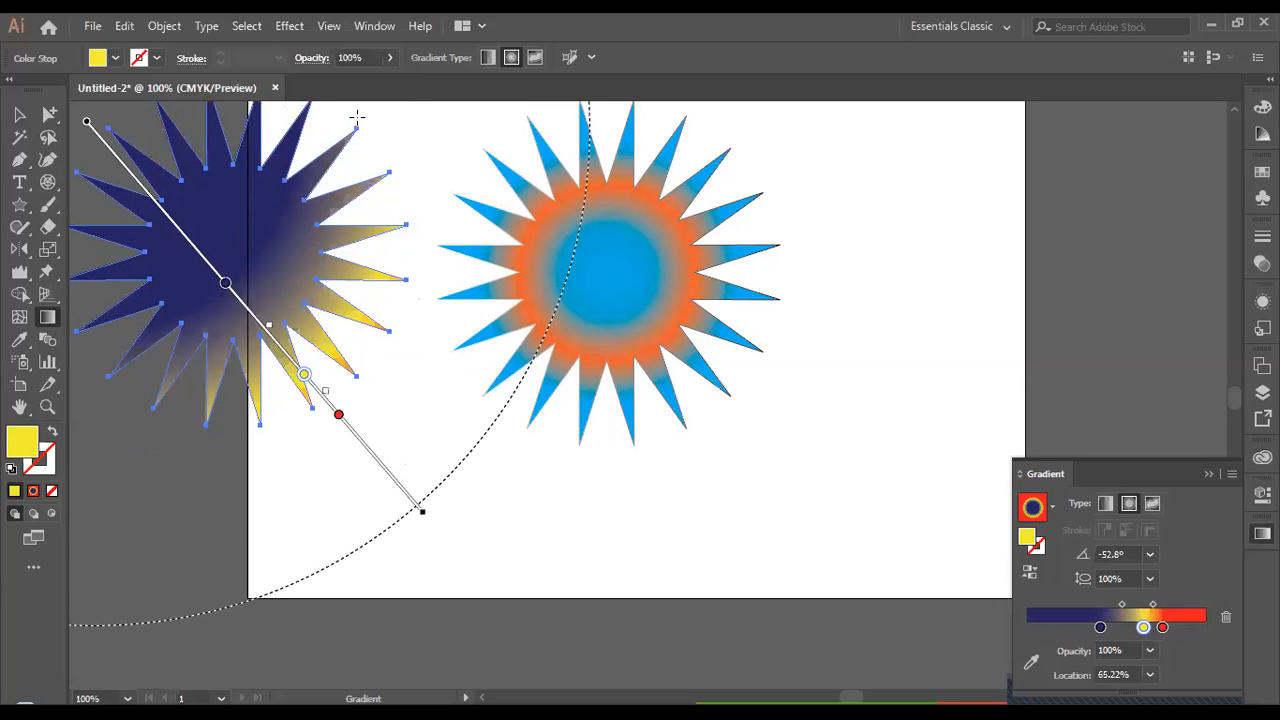
drag(395, 114, 273, 204)
mouse_move(185, 349)
mouse_down()
mouse_move(86, 500)
mouse_move(93, 516)
mouse_up()
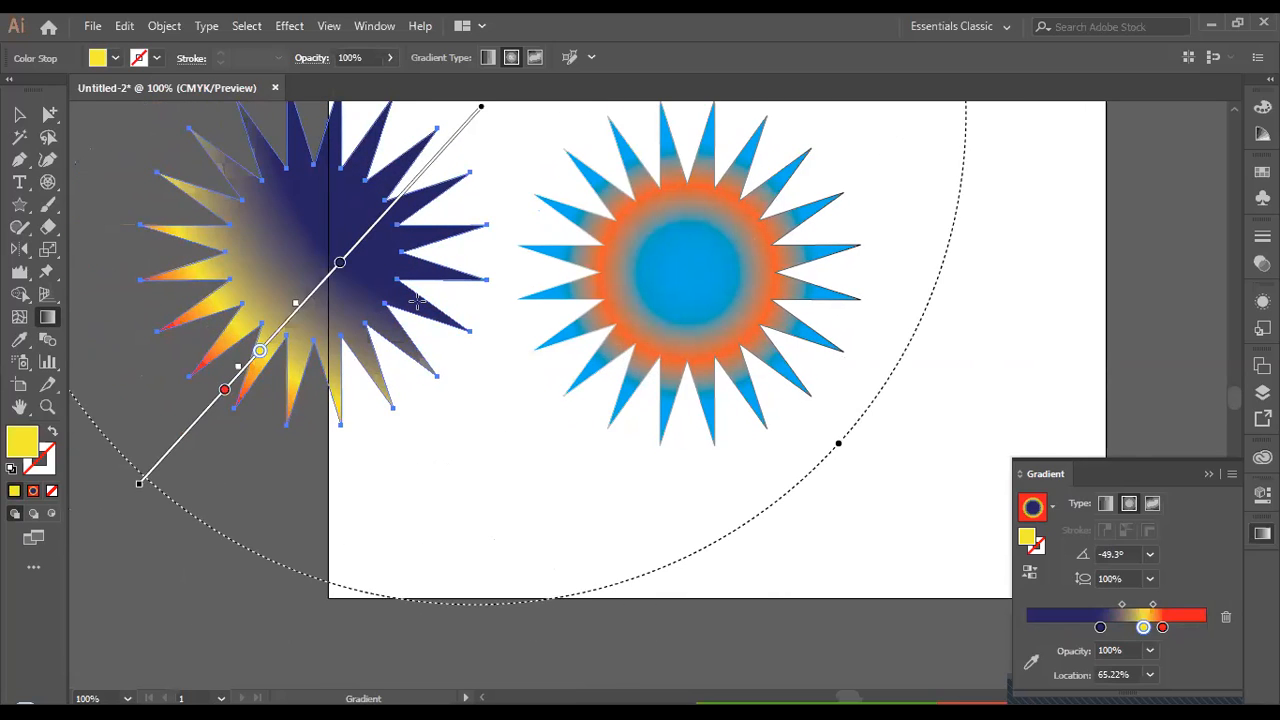
scroll(450, 350, up, 2)
Step: Shrink the duplicate star to about a quarter of its size and place it at the center of the large star
click(20, 114)
drag(284, 276, 289, 277)
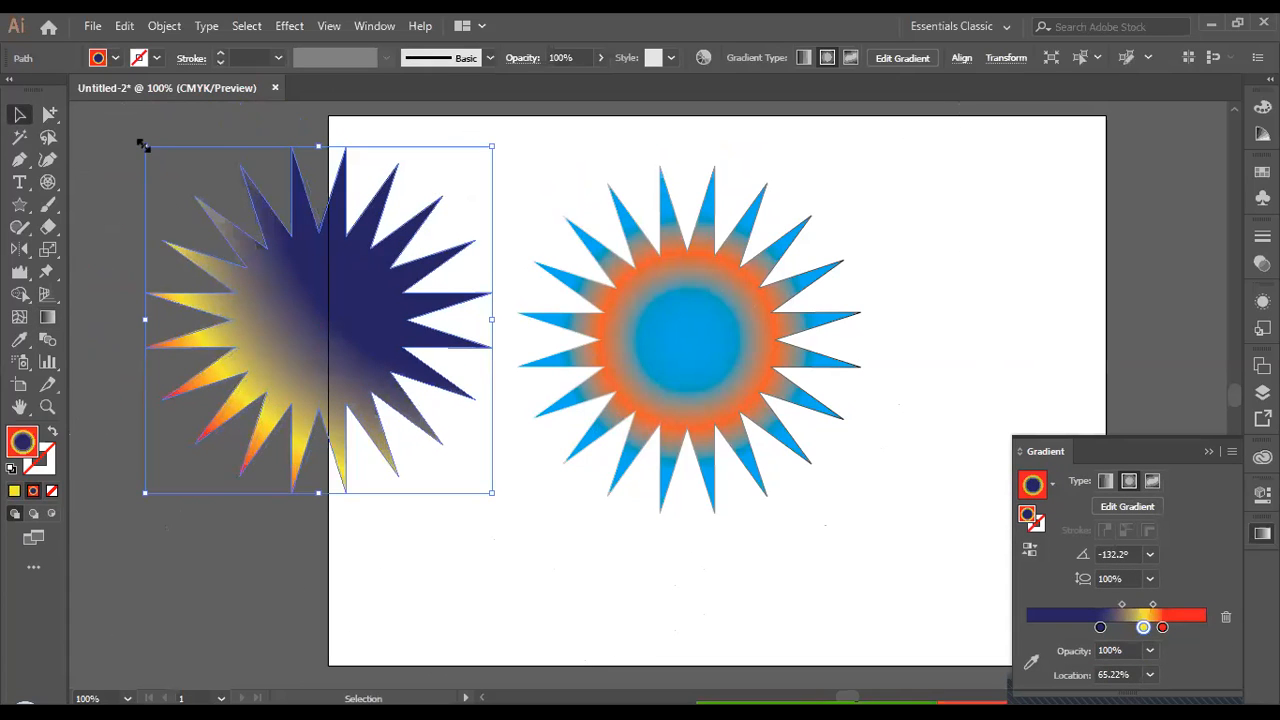
drag(145, 146, 420, 335)
drag(447, 456, 687, 347)
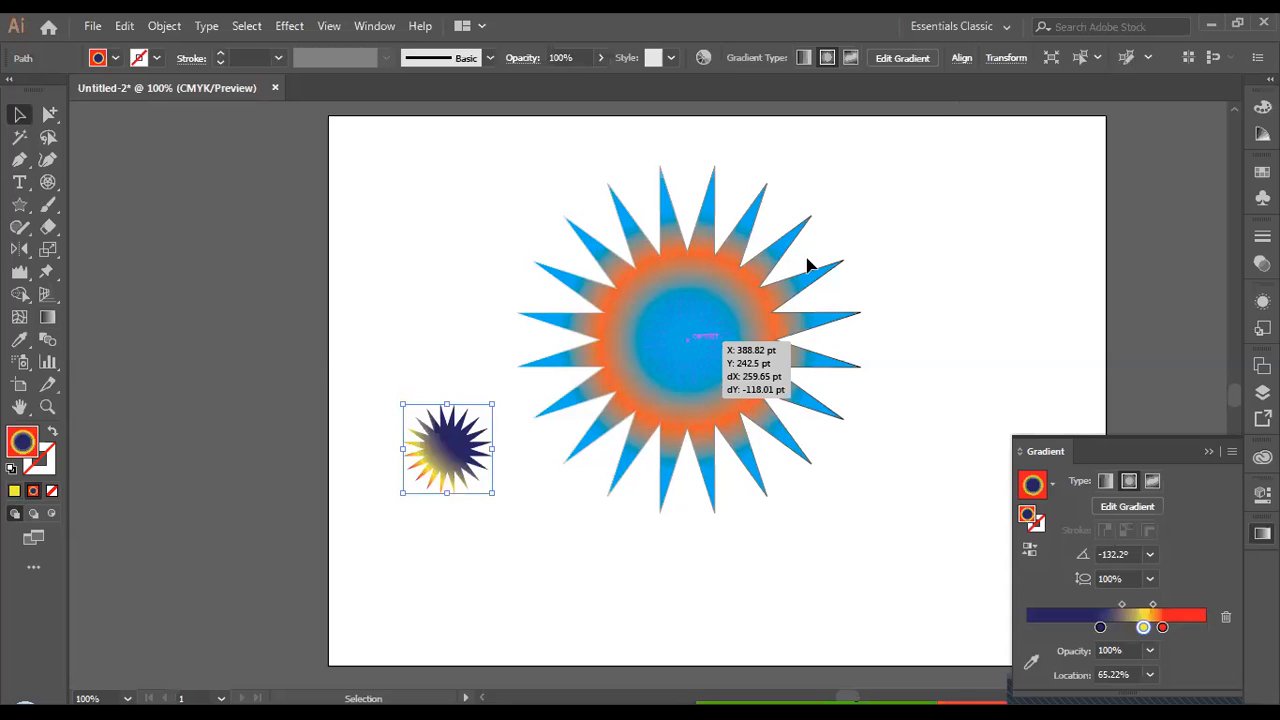
Step: Select both stars and center them horizontally on the artboard
click(966, 263)
drag(455, 172, 885, 489)
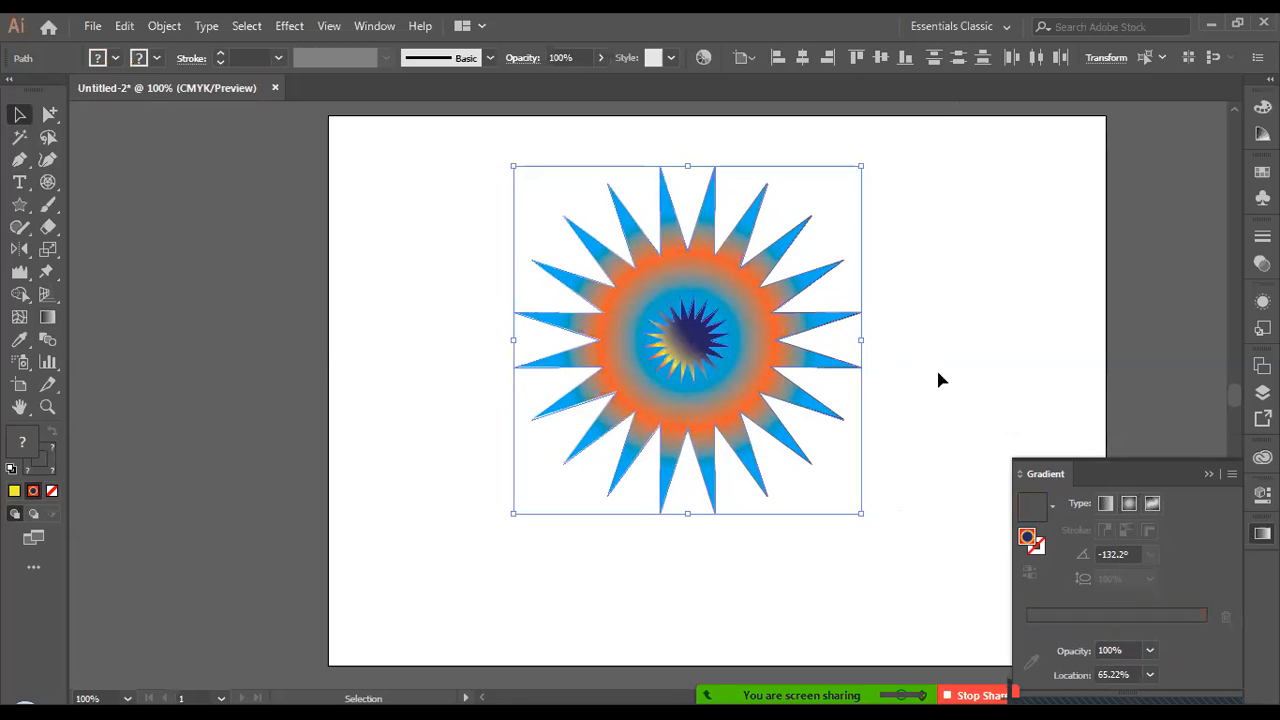
click(1021, 325)
drag(441, 150, 908, 503)
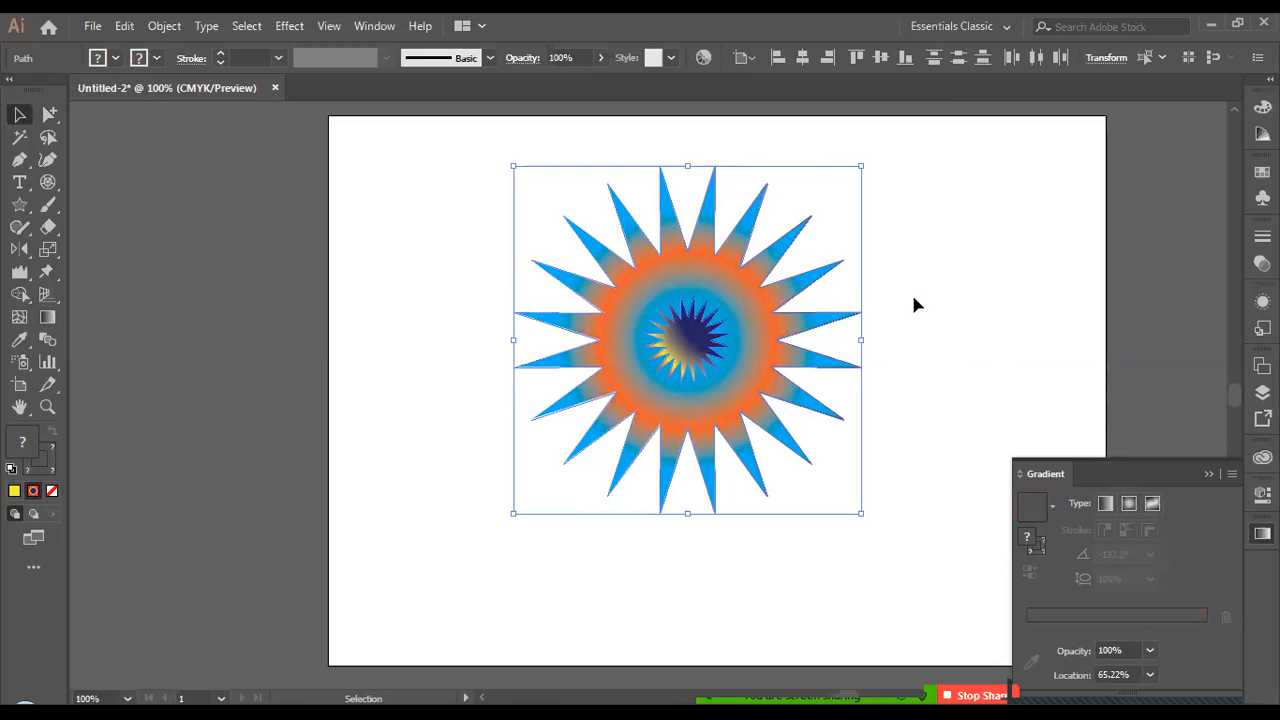
click(804, 58)
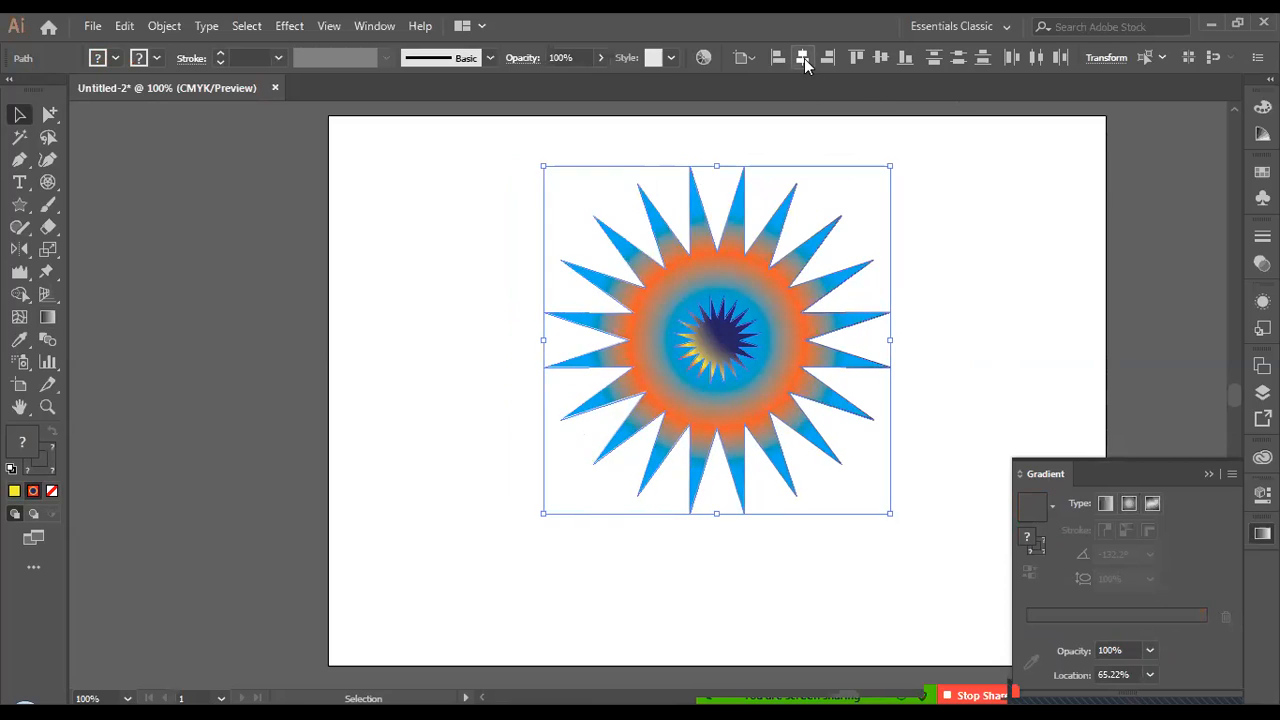
click(1000, 284)
drag(477, 171, 972, 390)
click(921, 312)
Step: With both stars selected, set the blend options to Specified Steps spacing with 100 steps
drag(464, 173, 942, 510)
click(165, 26)
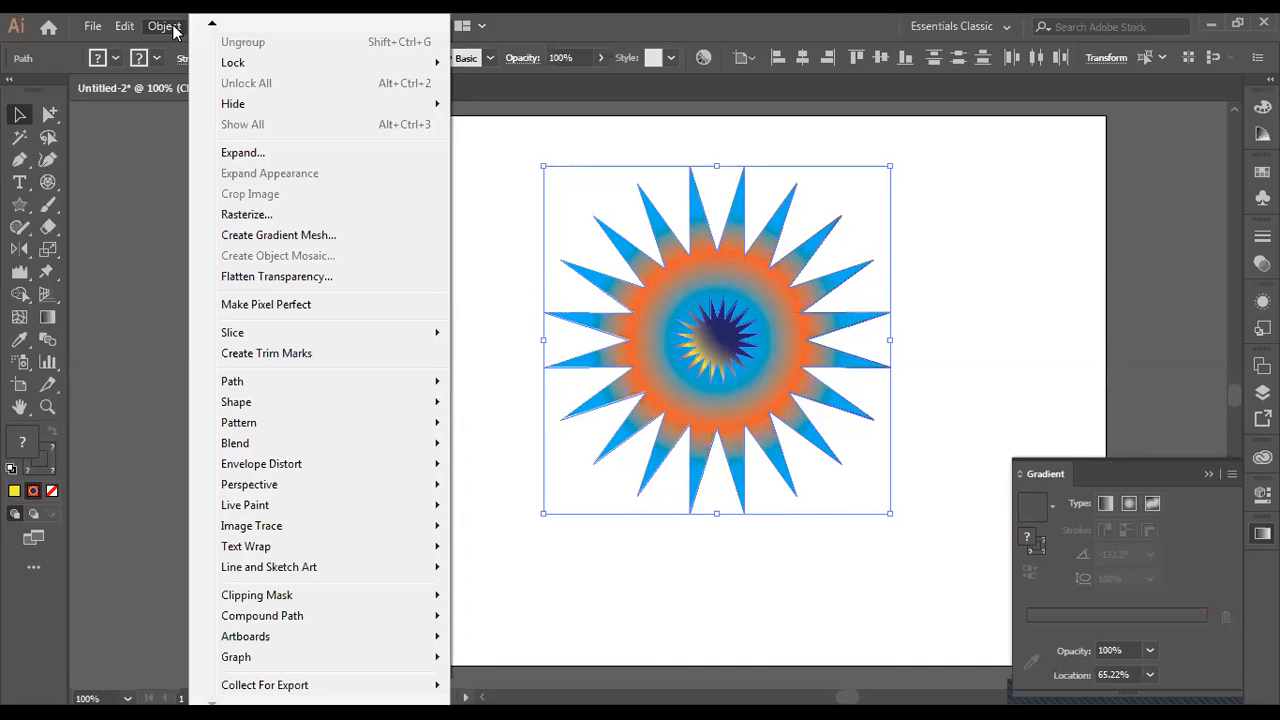
mouse_move(143, 28)
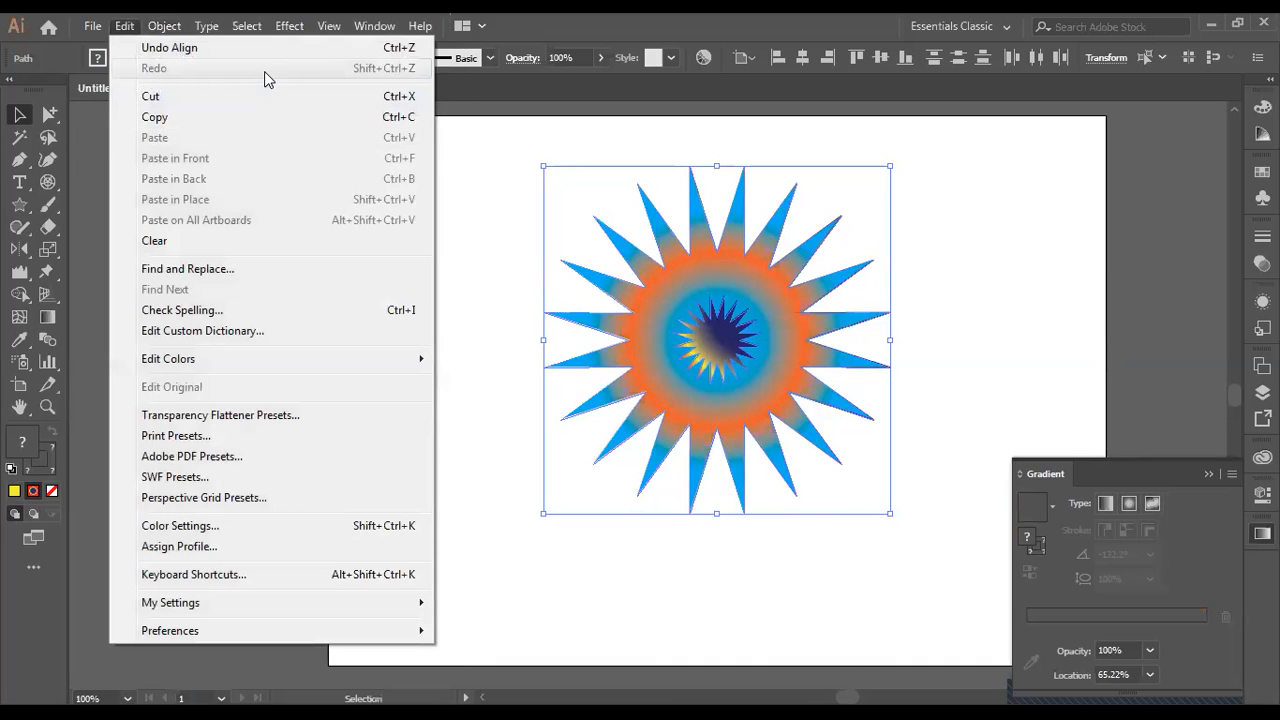
click(164, 26)
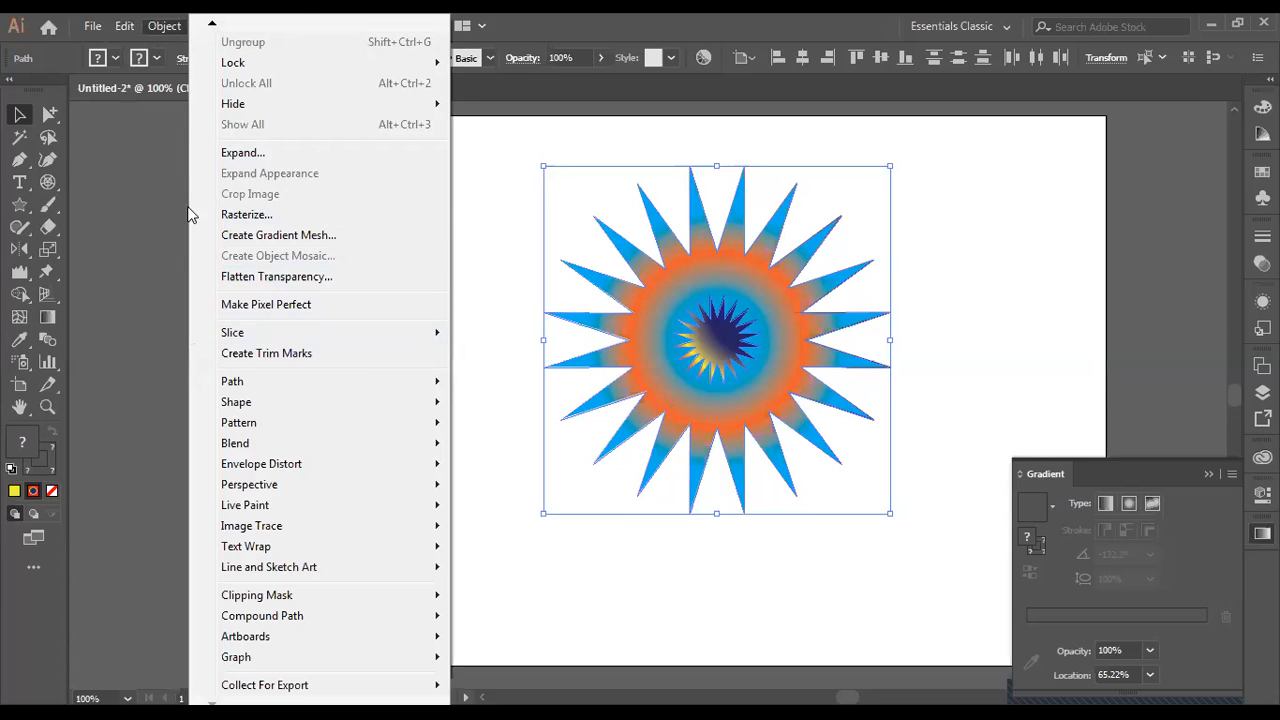
mouse_move(423, 449)
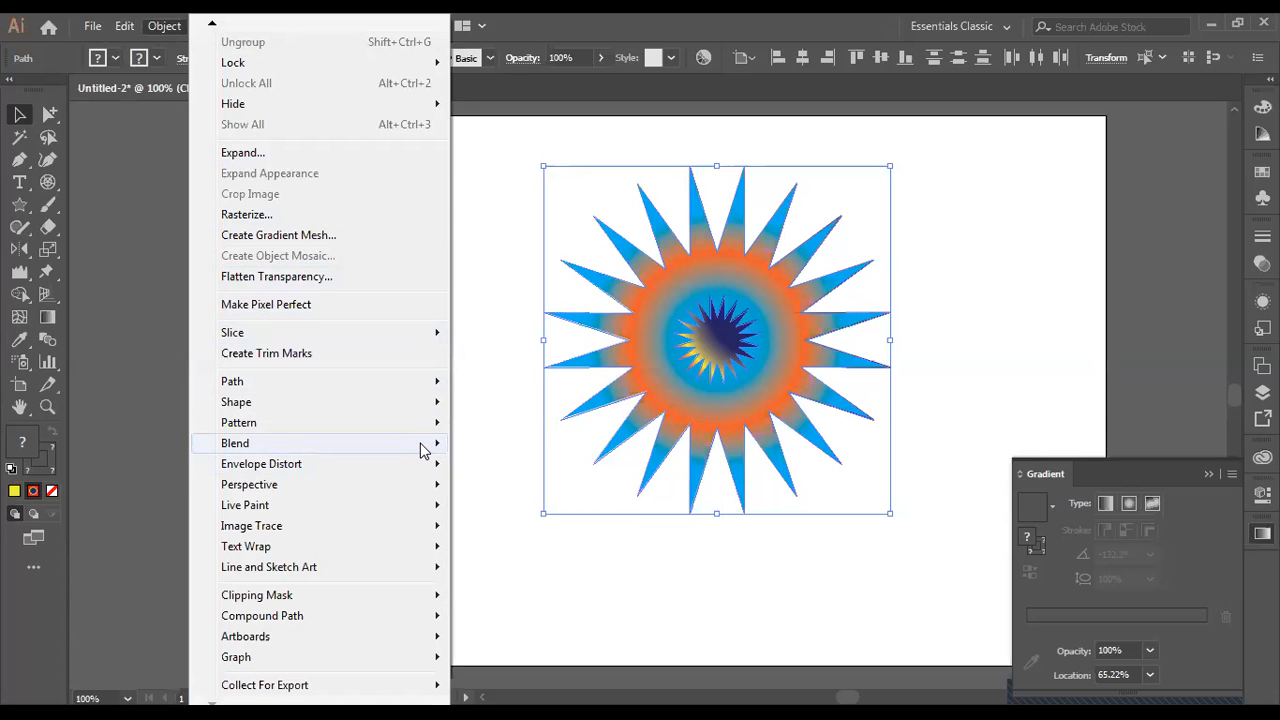
click(508, 491)
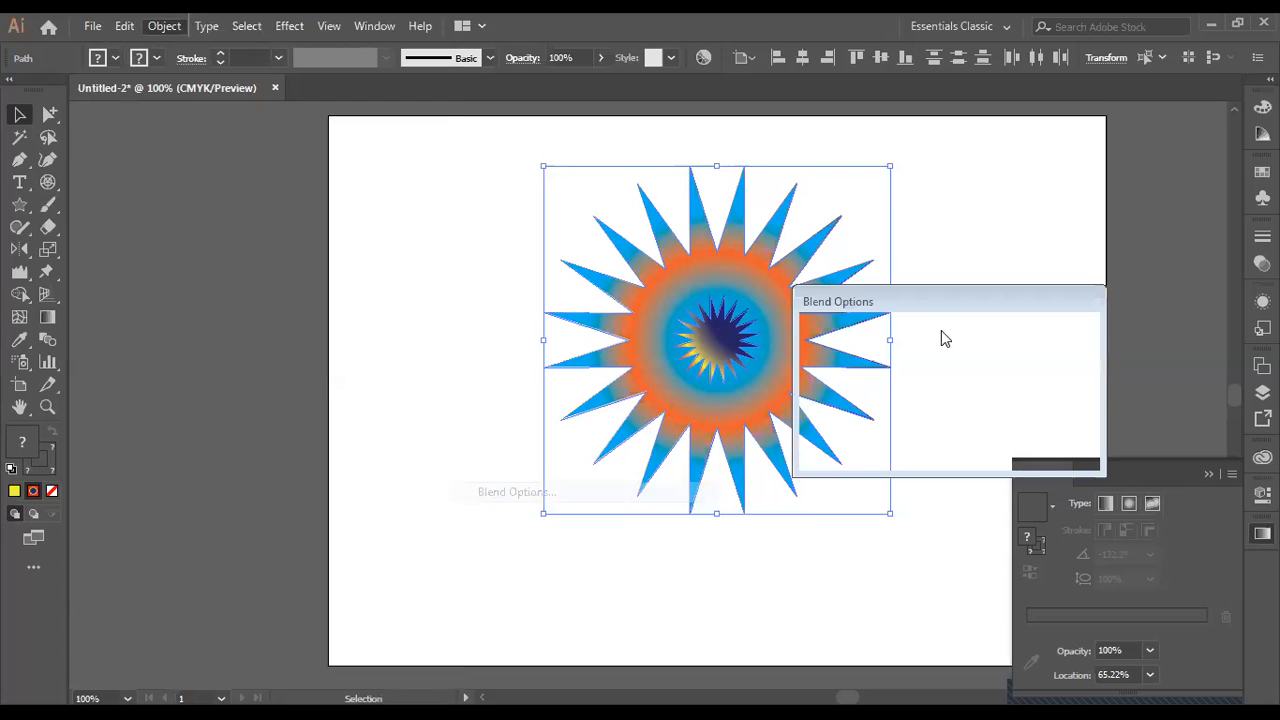
drag(966, 300, 1134, 206)
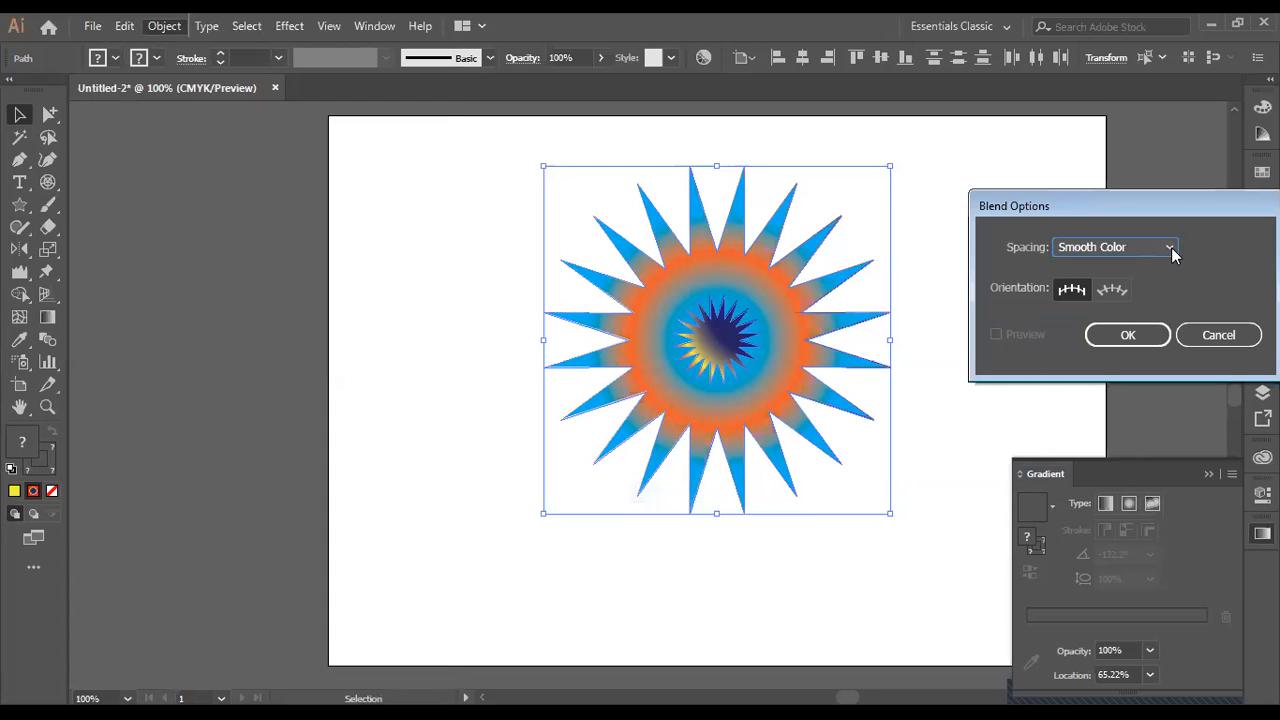
click(1169, 248)
click(1130, 298)
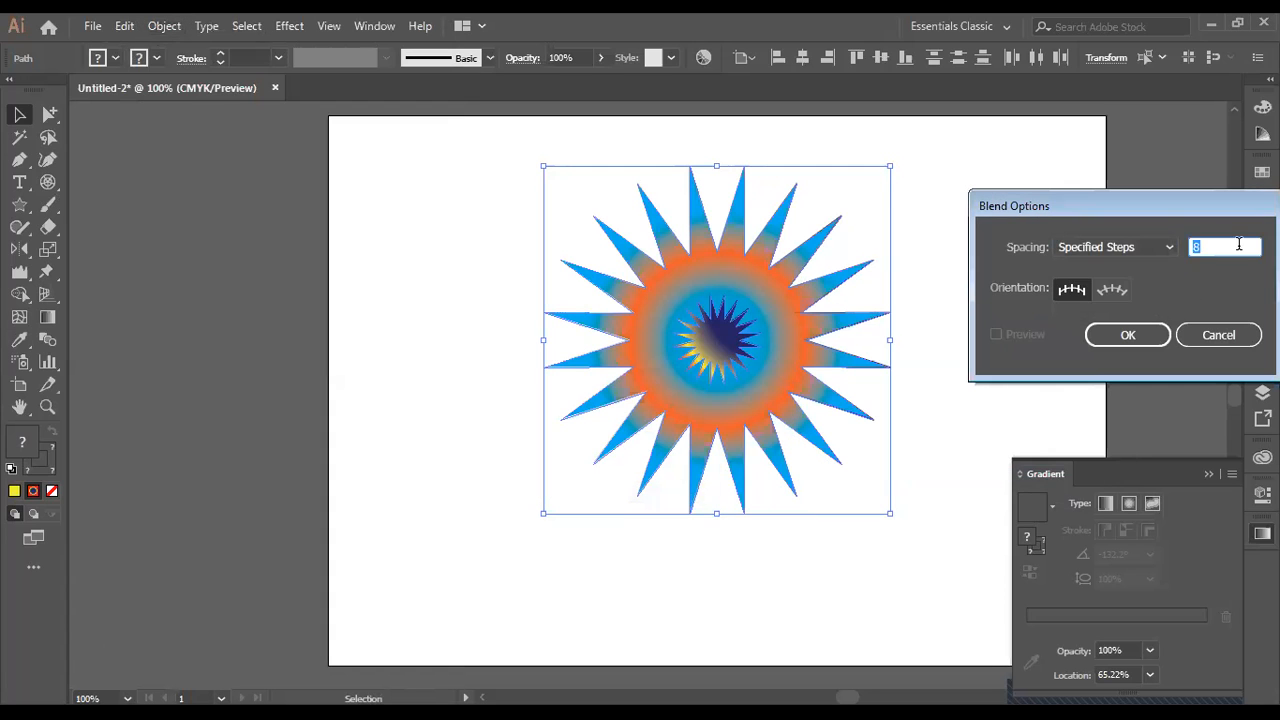
text(100)
click(1119, 337)
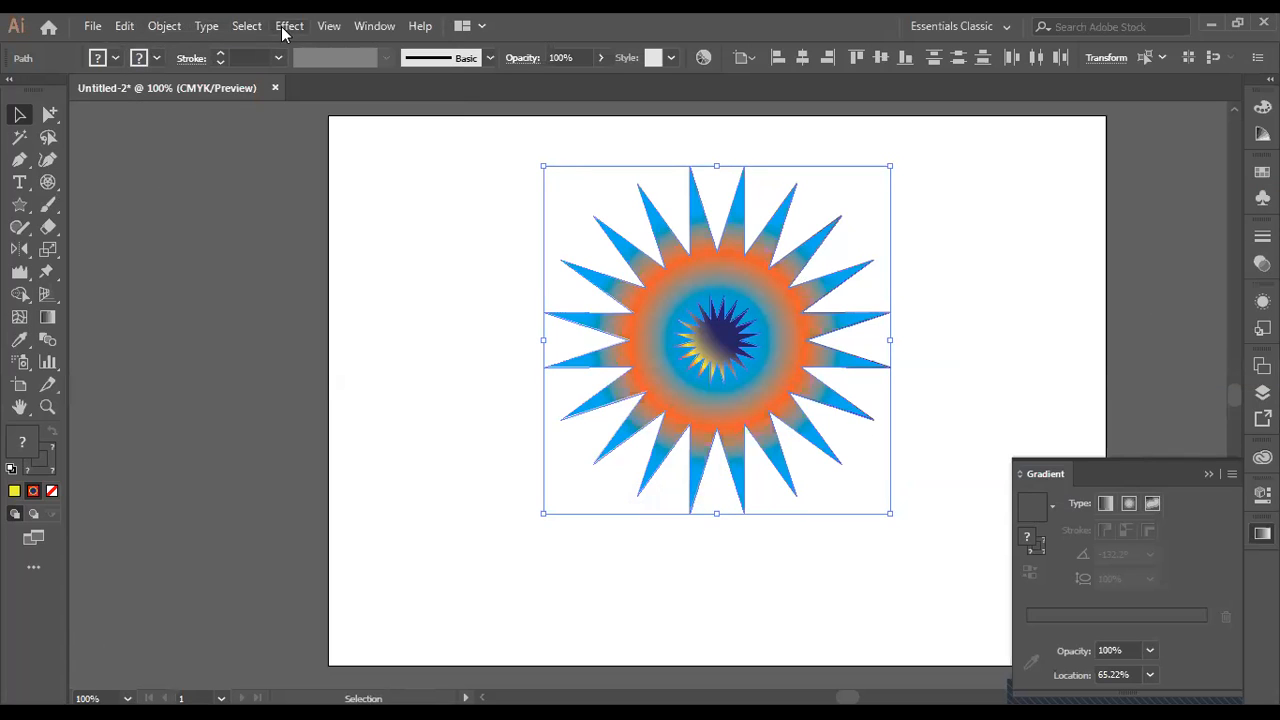
Step: Make a blend from the large and small stars, and deselect it
click(162, 26)
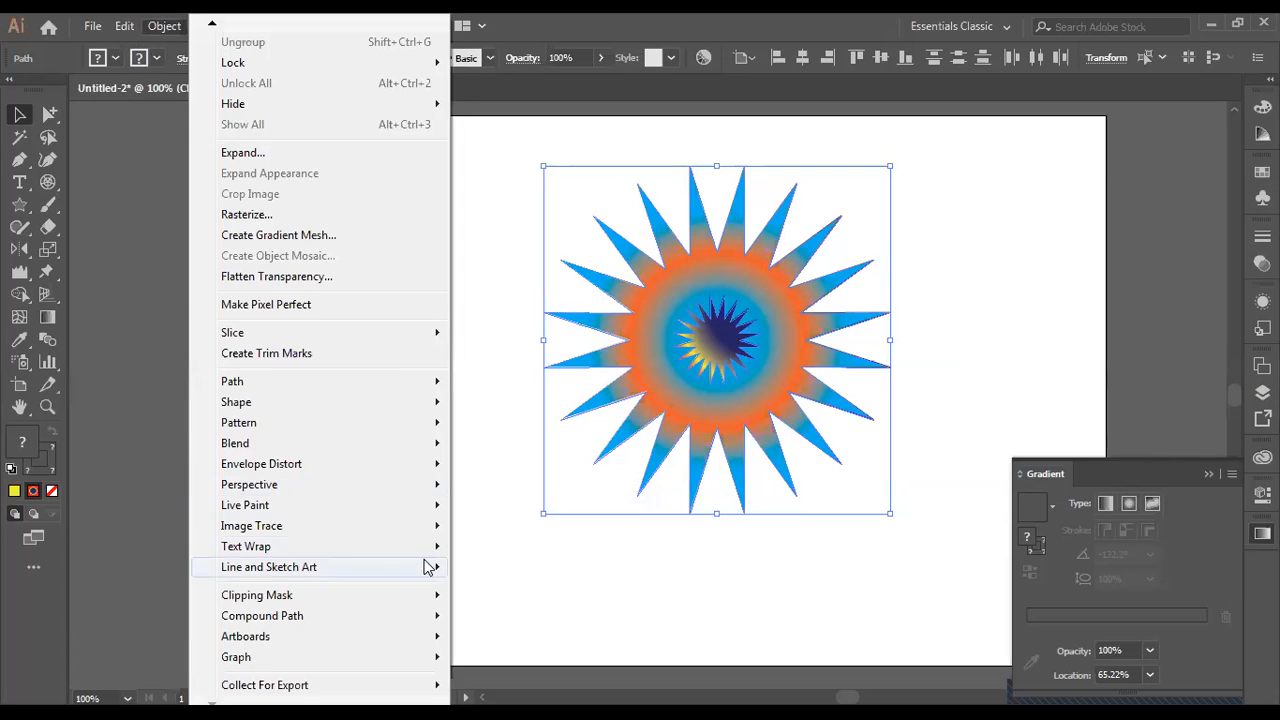
mouse_move(424, 471)
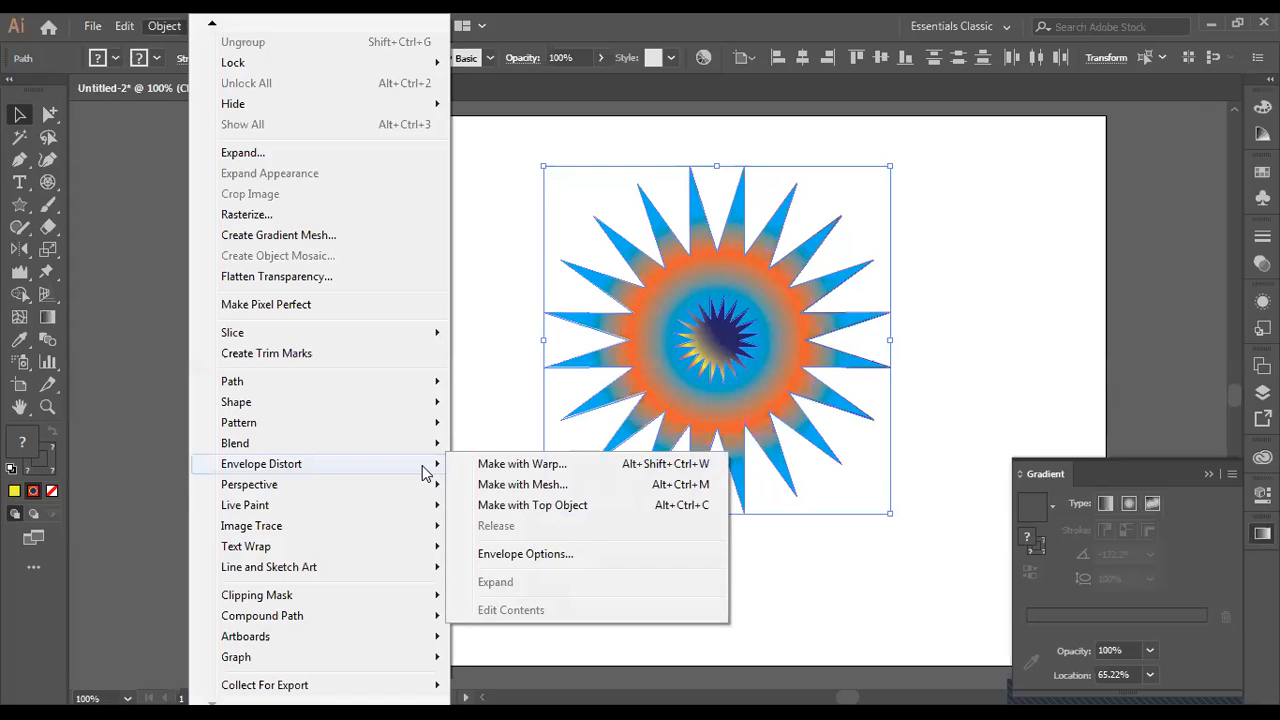
mouse_move(430, 443)
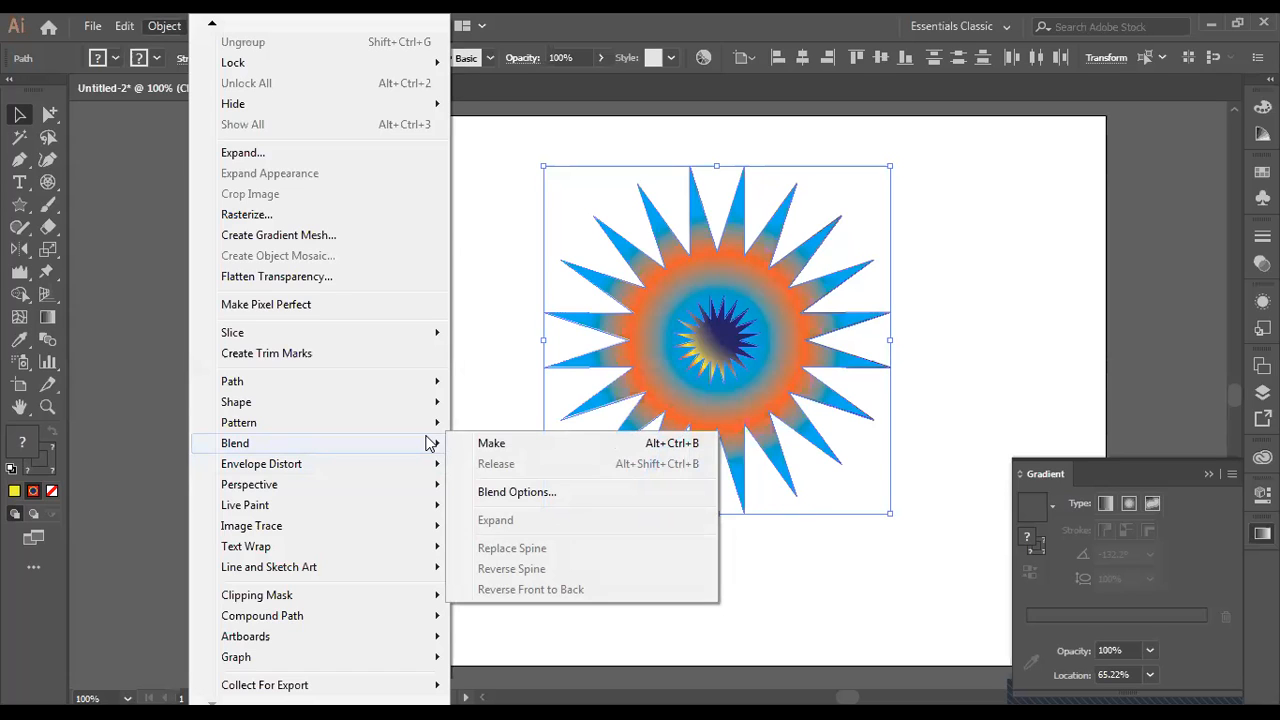
key(alt+ctrl+b)
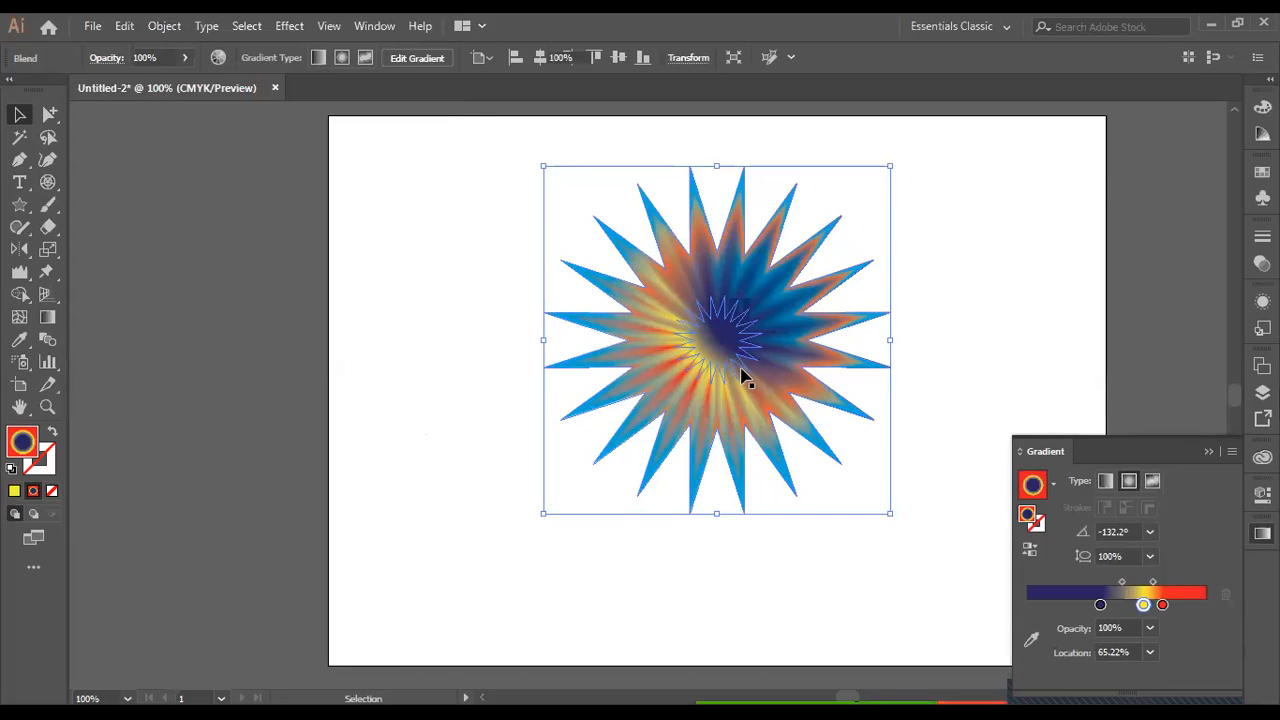
key(ctrl+shift+a)
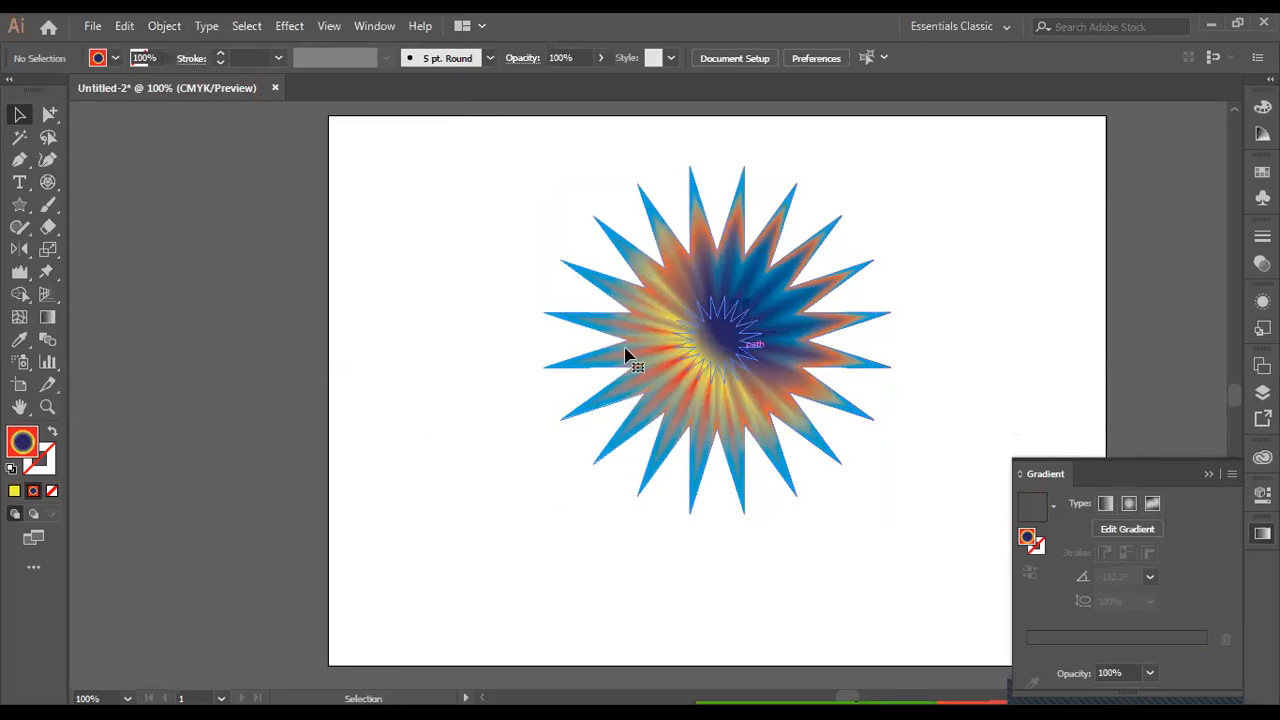
Step: Select the blended star and preview its blend options with 300 specified steps and Align to Path orientation
click(625, 355)
drag(454, 231, 845, 445)
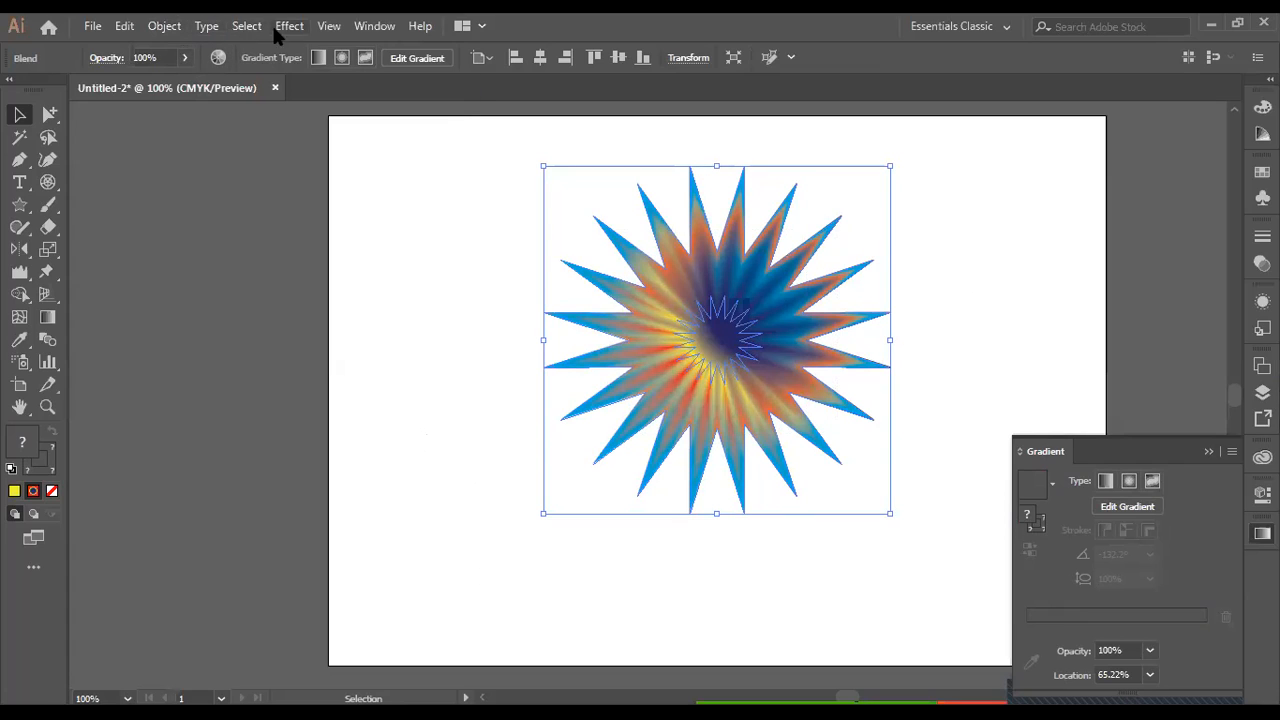
click(168, 27)
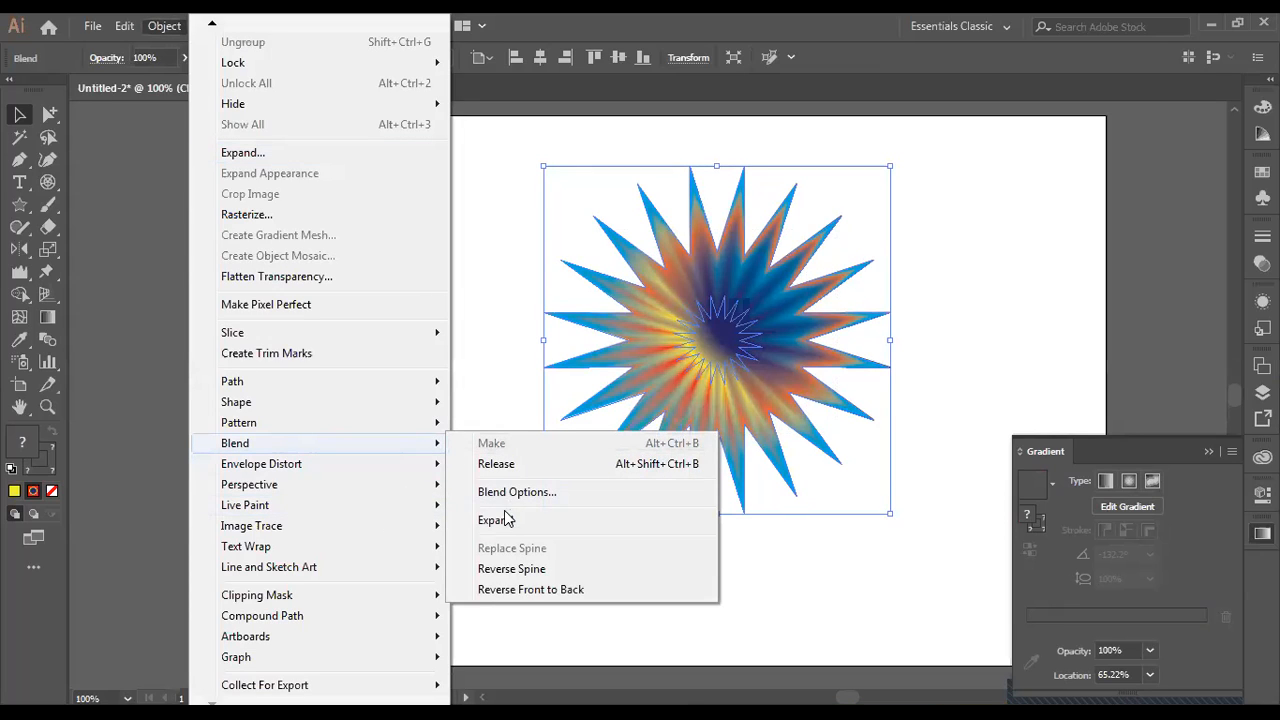
click(515, 493)
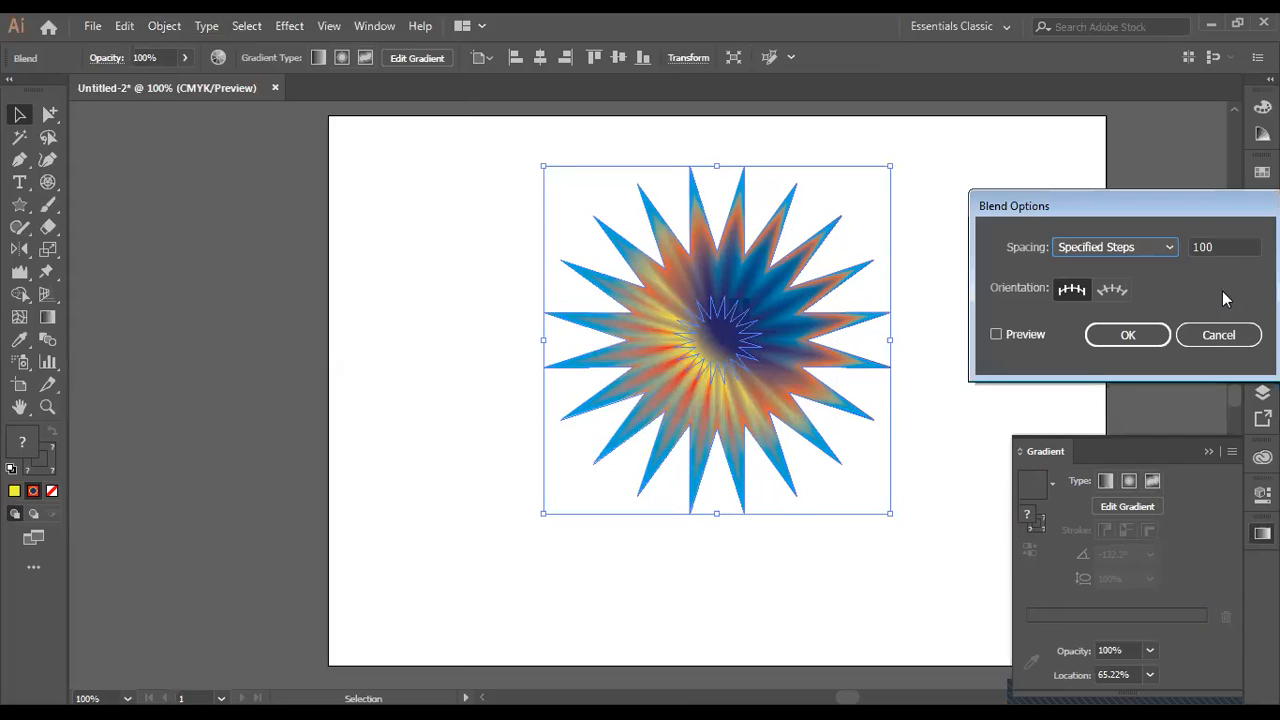
click(1113, 290)
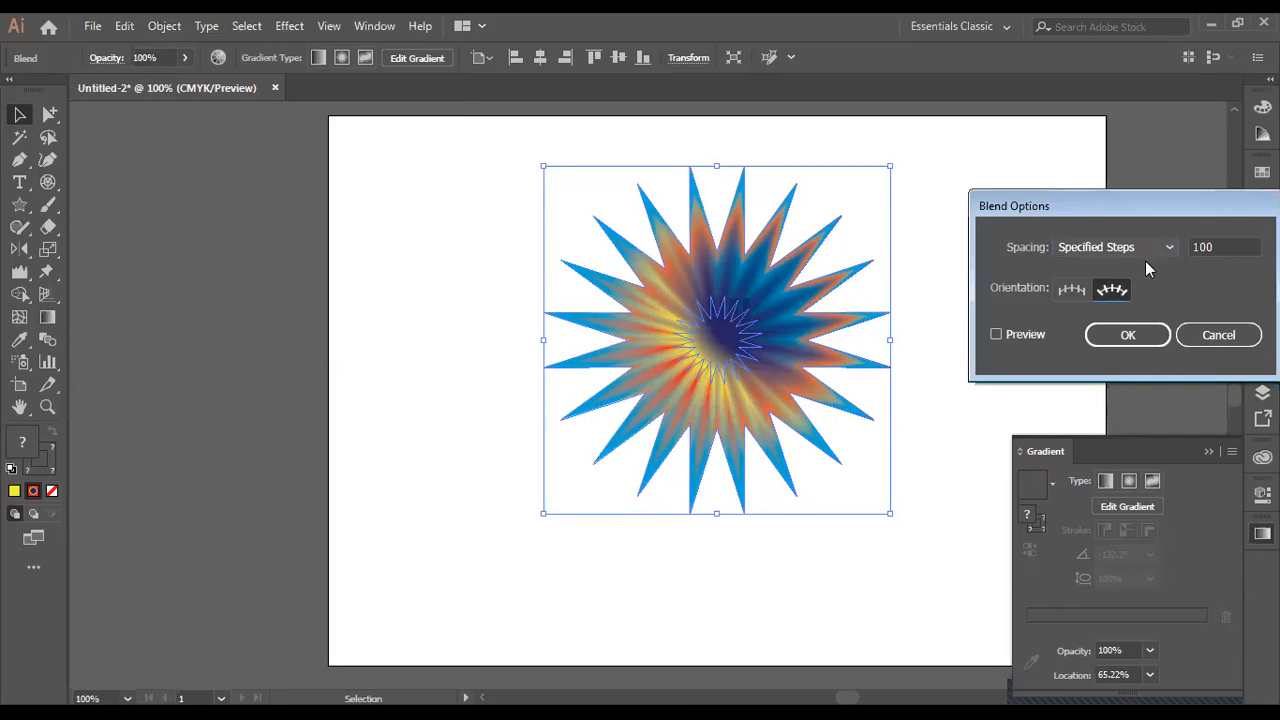
click(1168, 247)
click(1104, 286)
double_click(1232, 247)
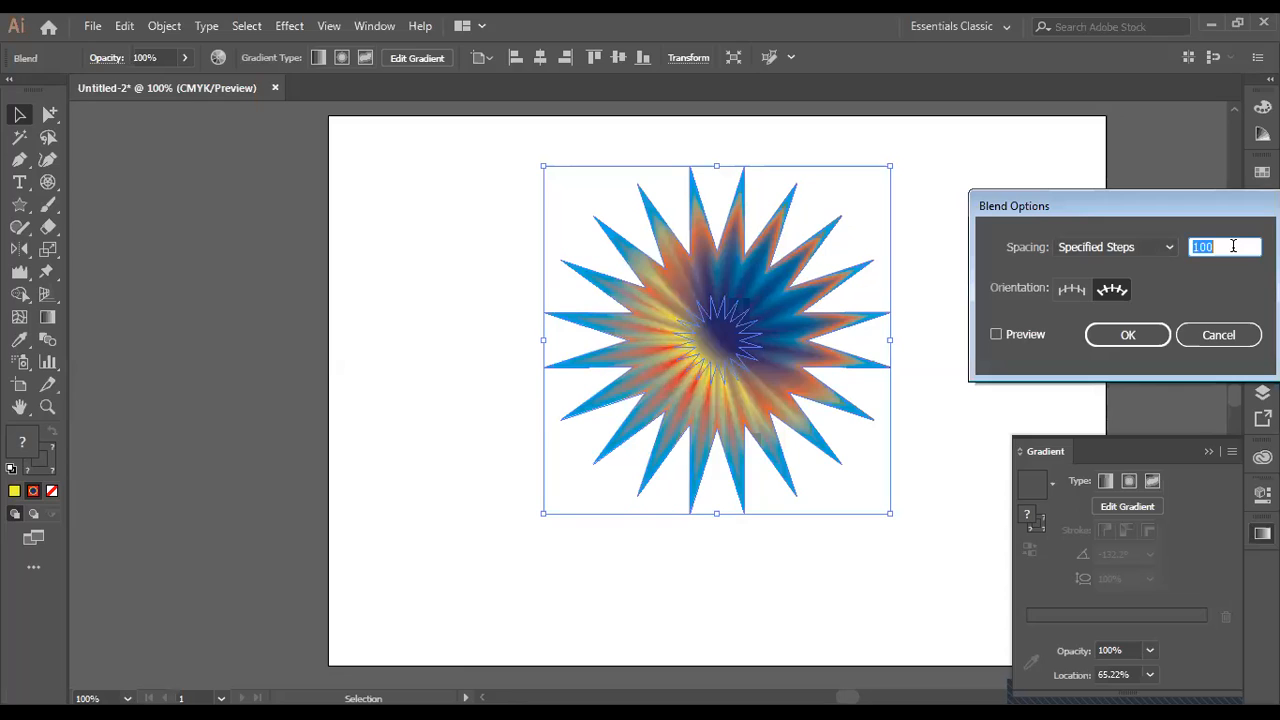
text(300)
click(998, 334)
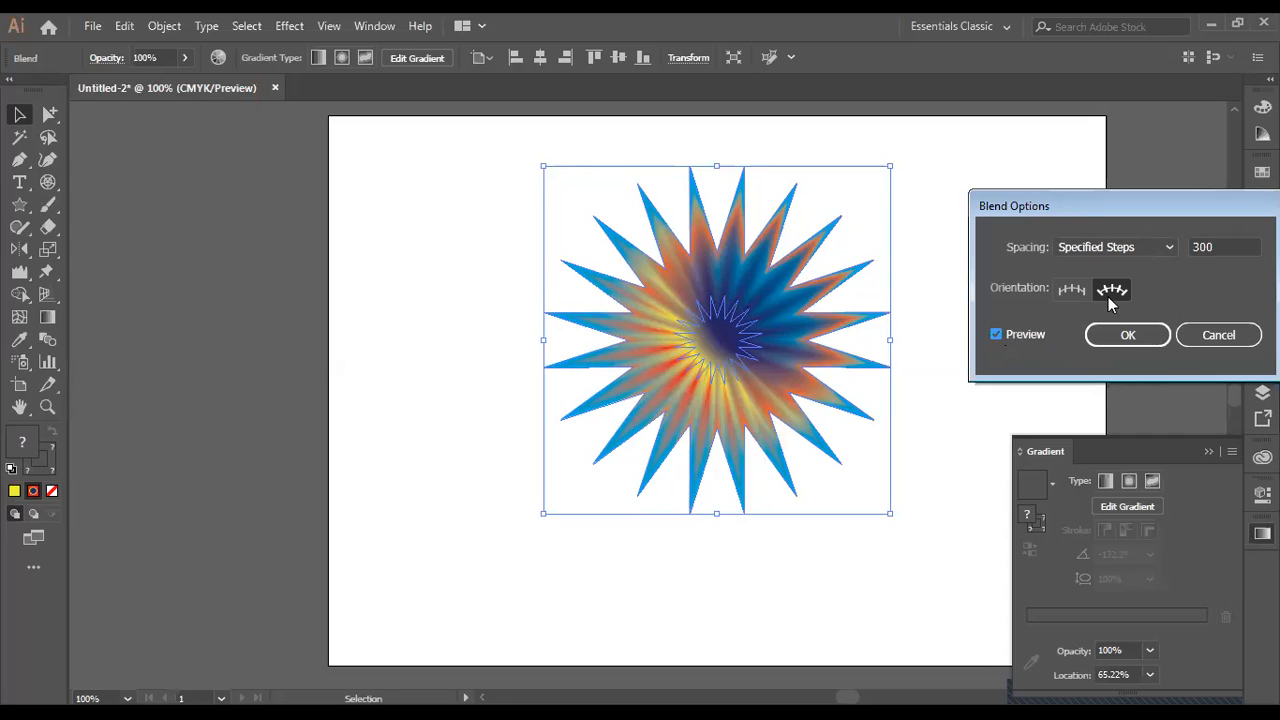
Step: Set the blended star to 600 specified steps with Align to Page orientation and apply the blend options
click(1072, 292)
double_click(1218, 246)
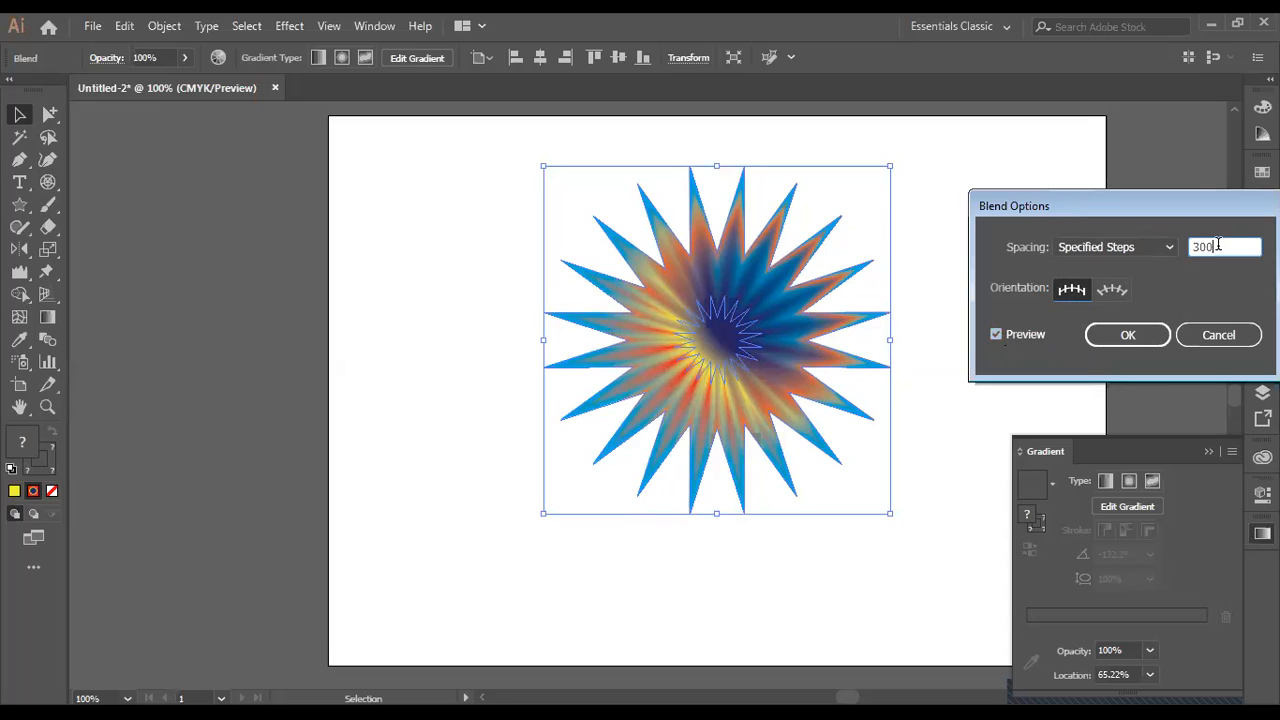
text(600)
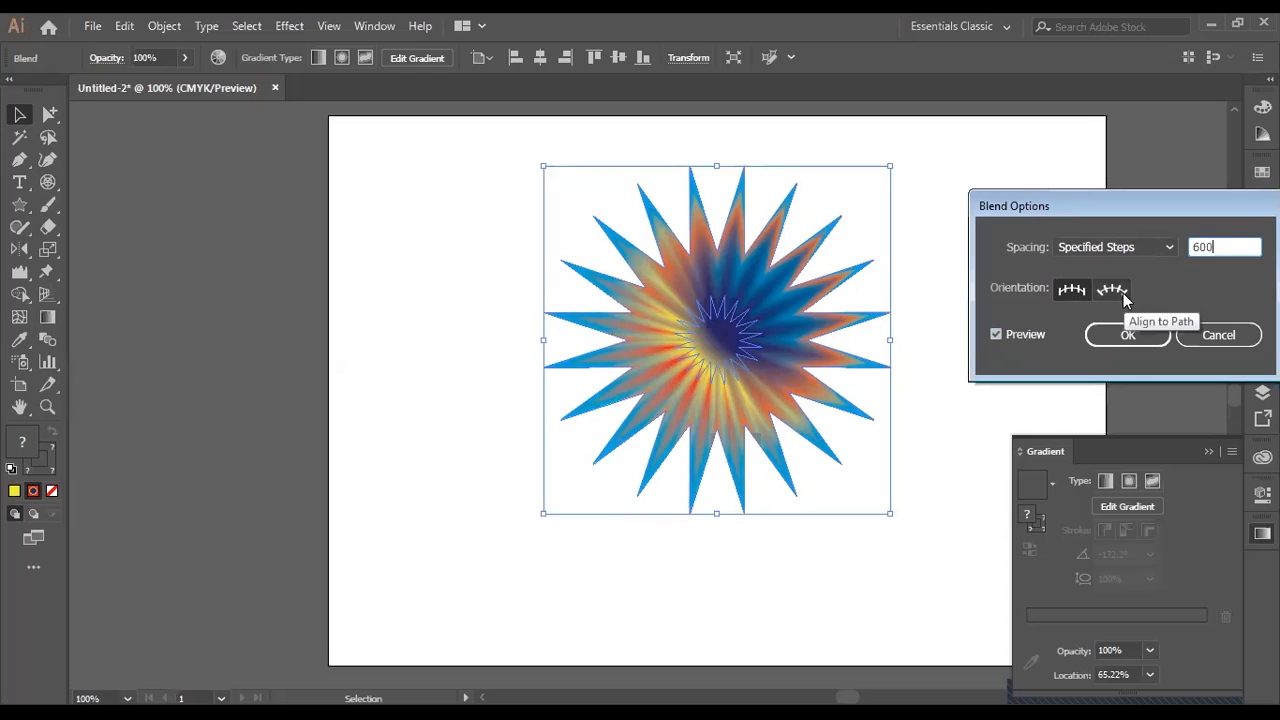
click(1128, 336)
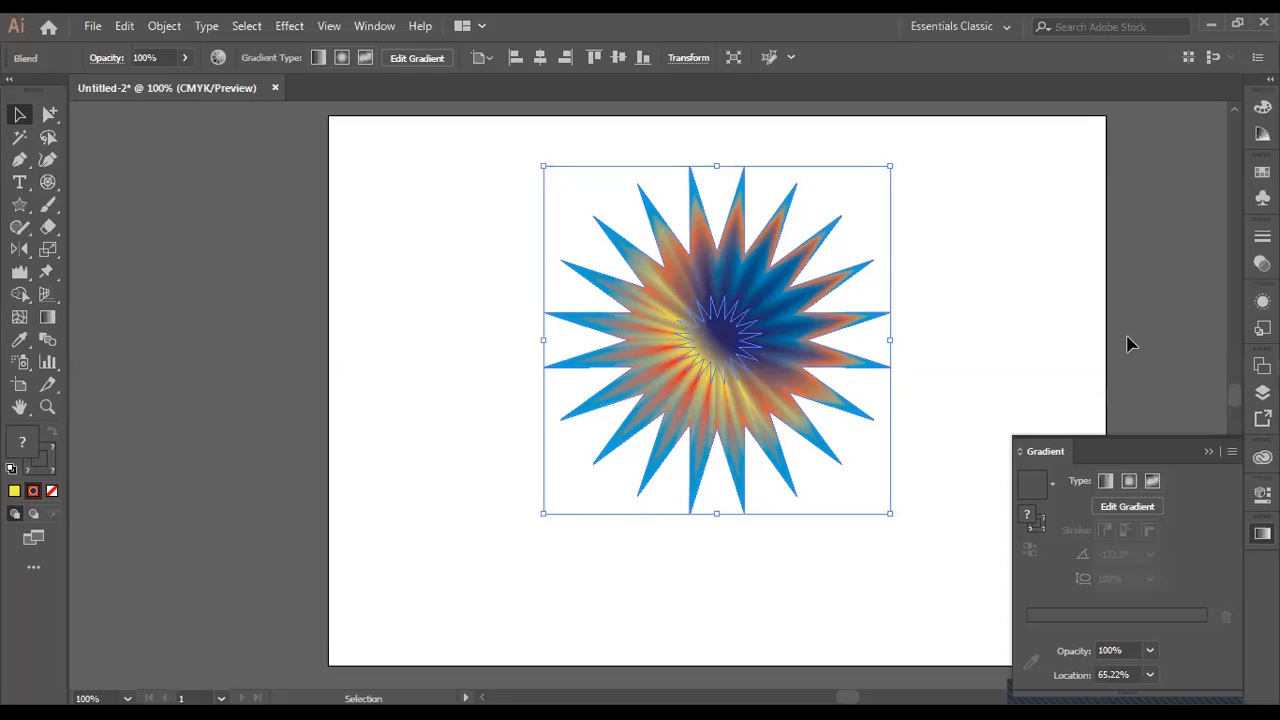
Step: Move the blended star to the artboard's left side and back near the center, and deselect it
click(966, 316)
drag(757, 343, 531, 330)
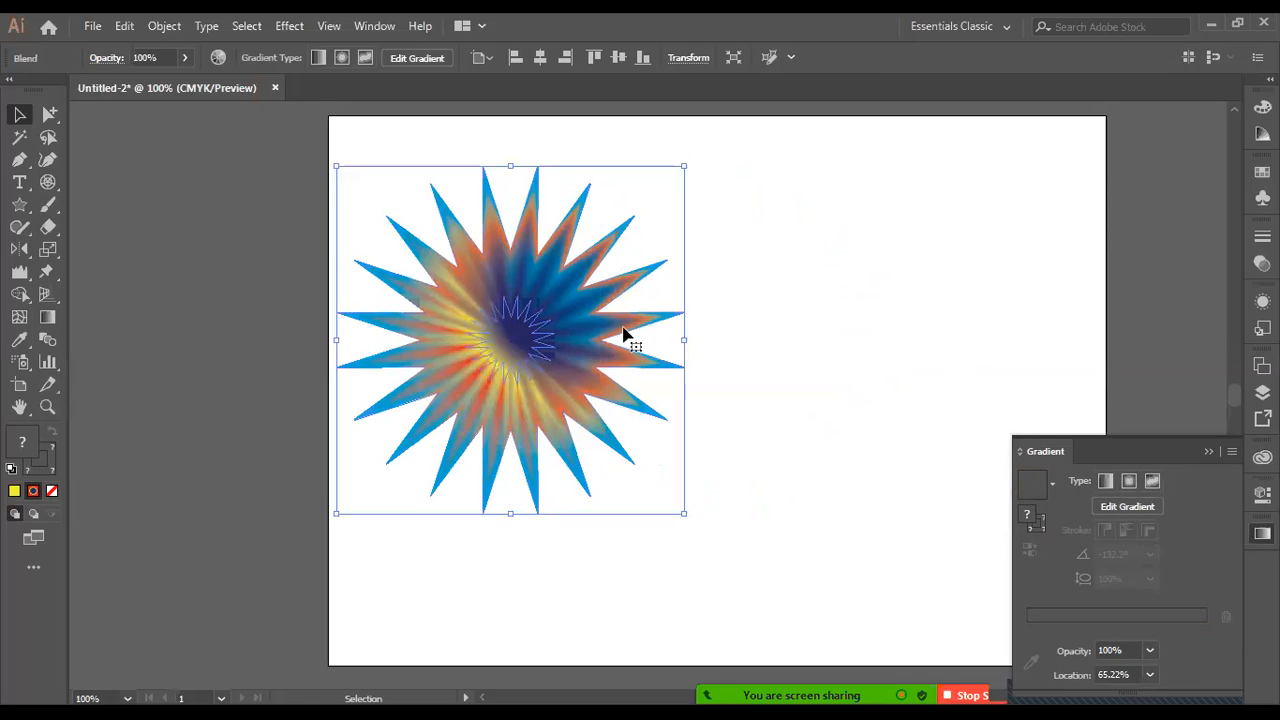
click(571, 366)
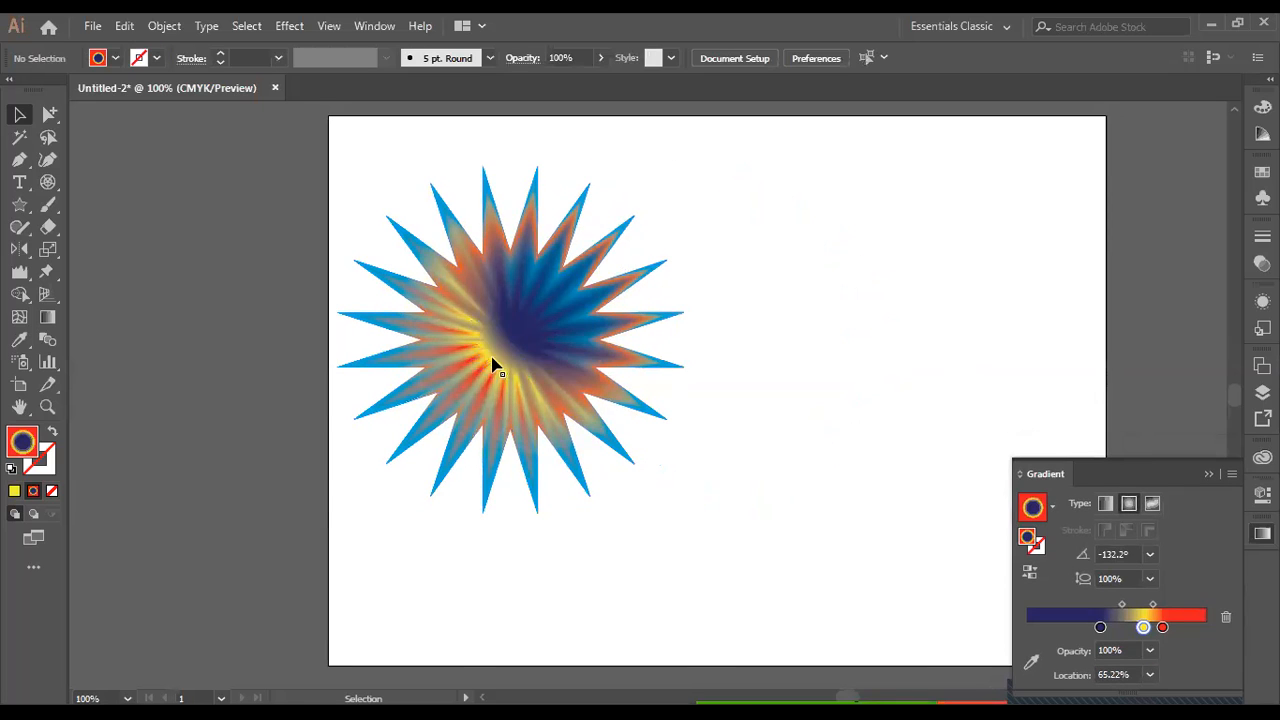
drag(485, 358, 729, 353)
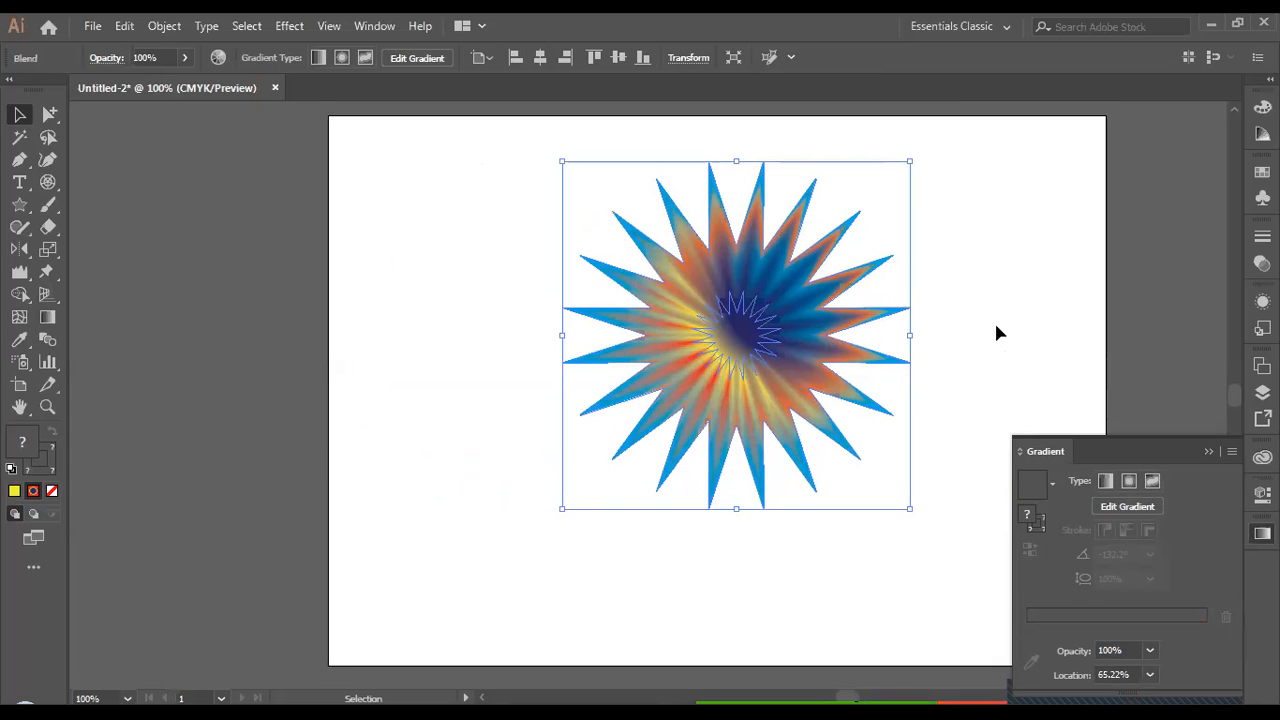
click(997, 332)
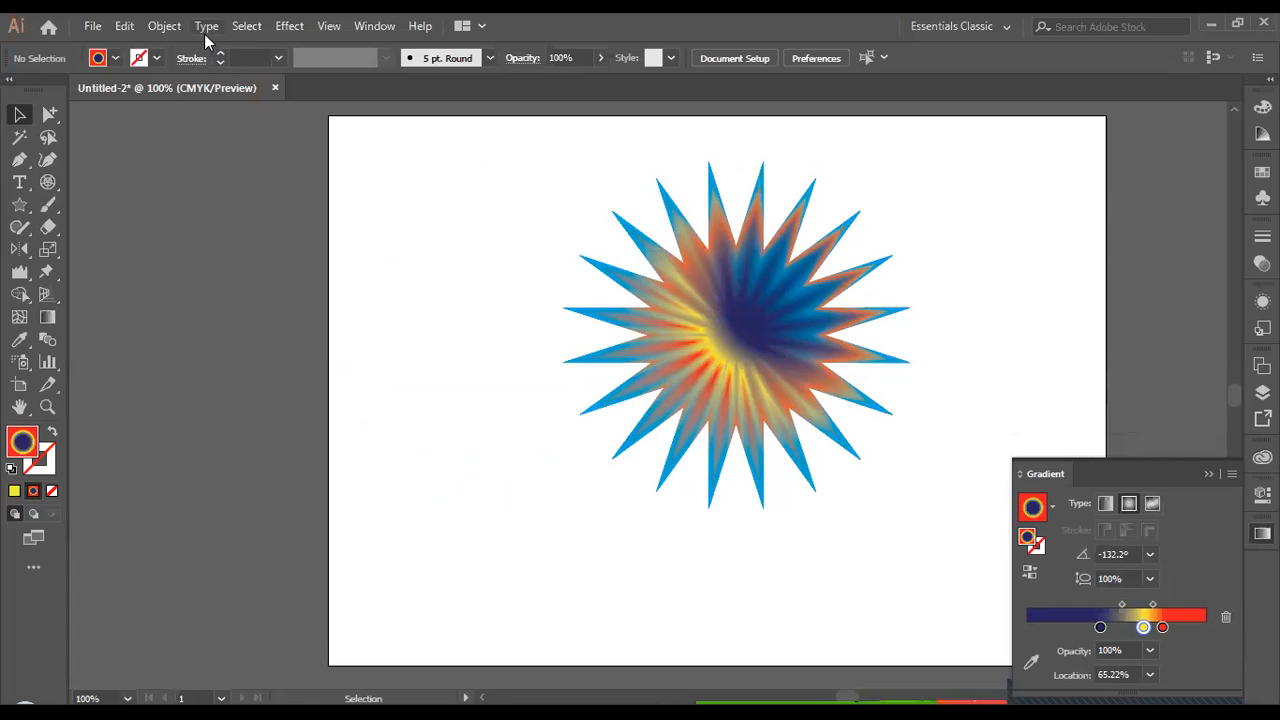
click(290, 26)
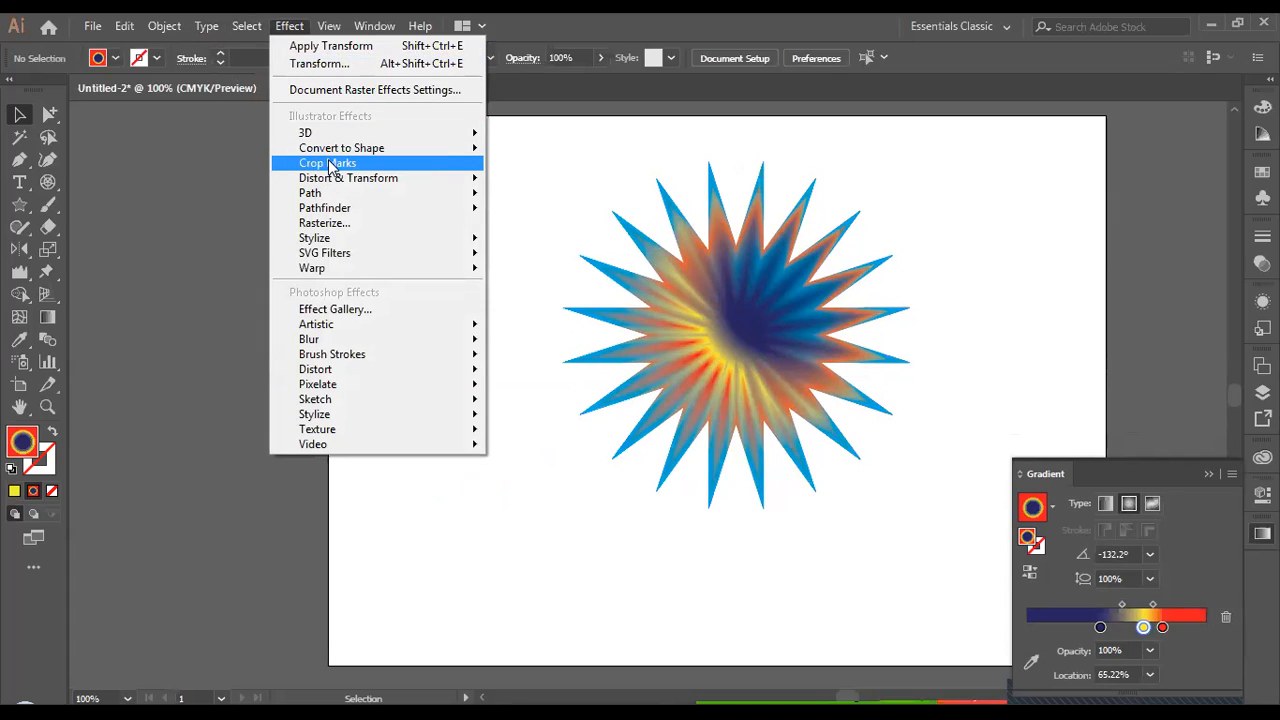
mouse_move(337, 178)
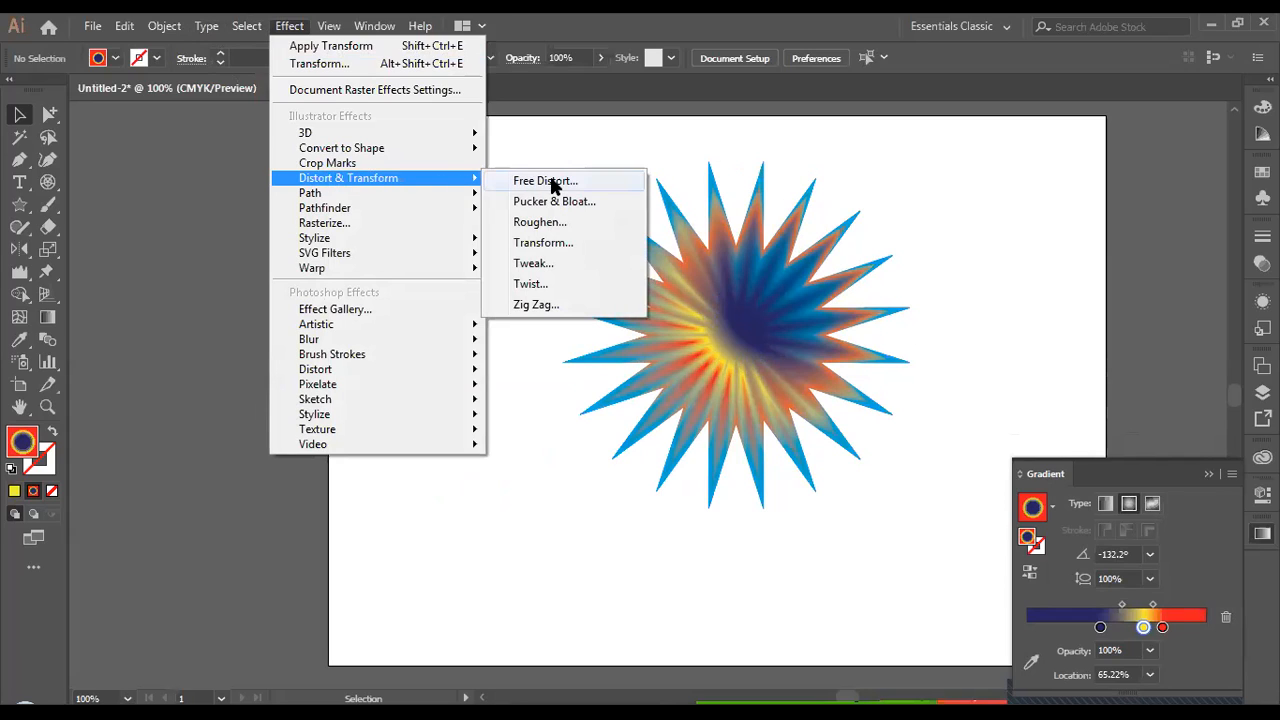
click(543, 226)
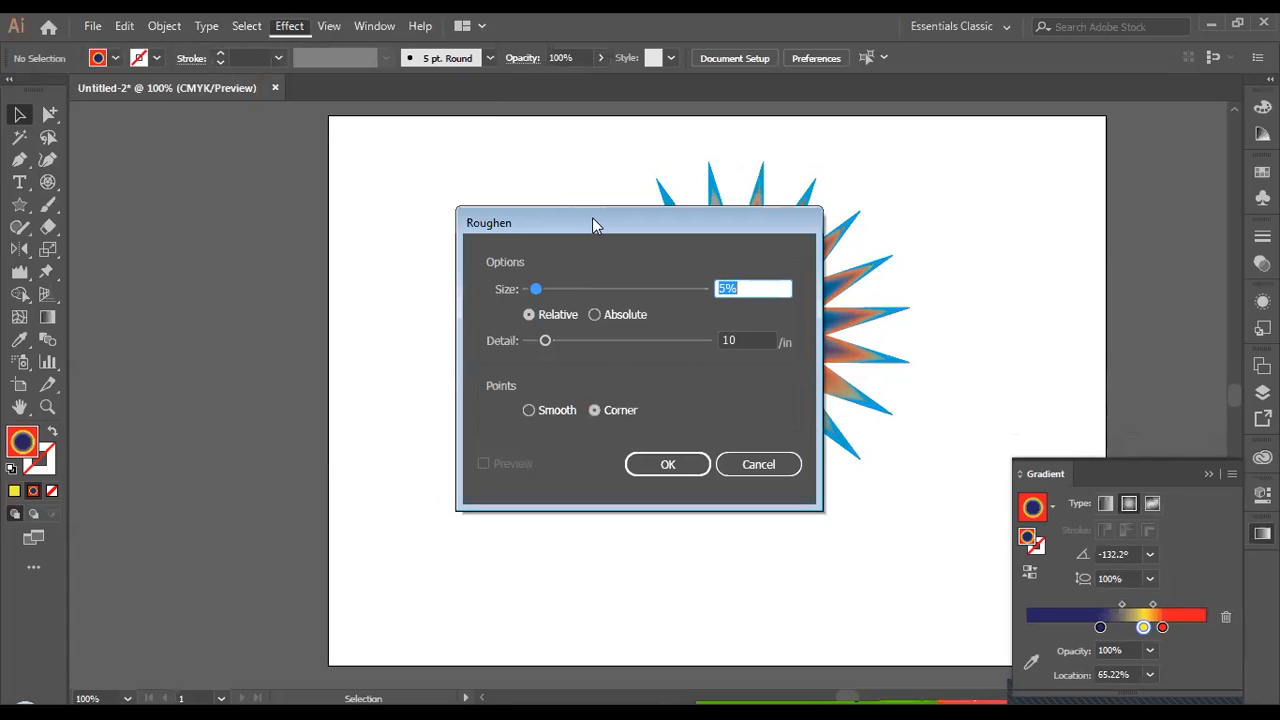
drag(592, 223, 356, 203)
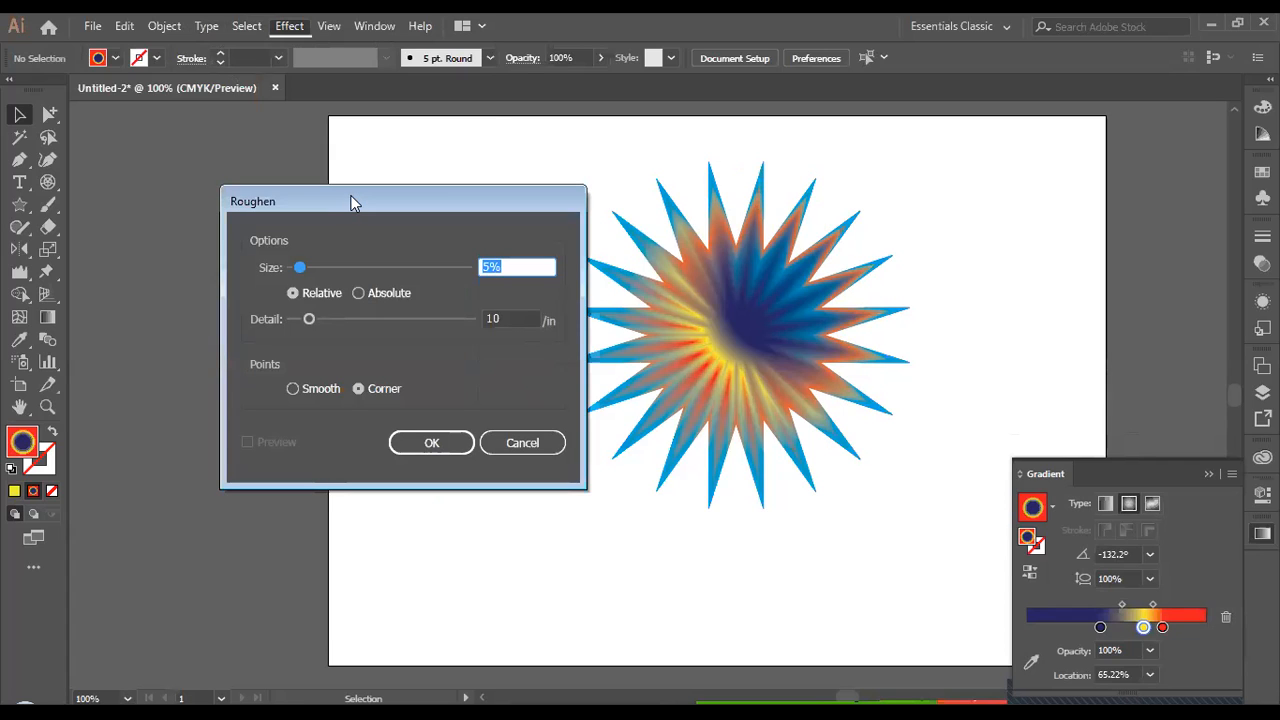
click(292, 389)
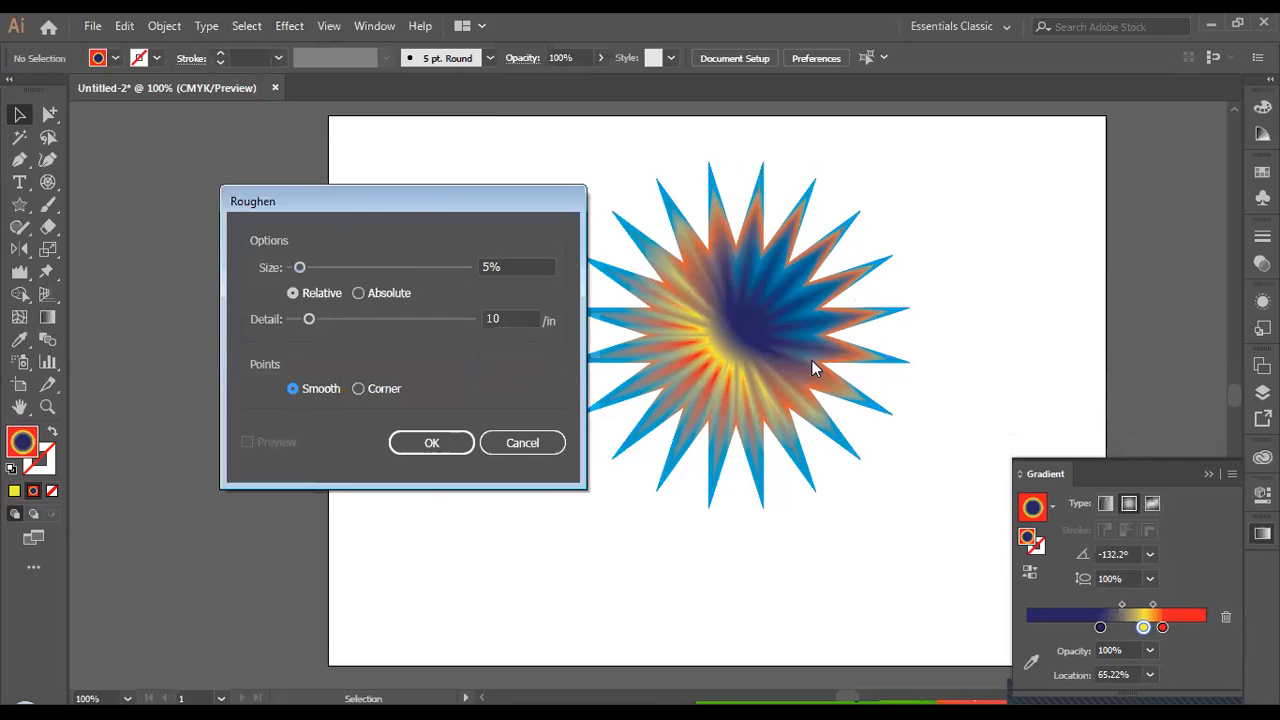
drag(391, 206, 303, 168)
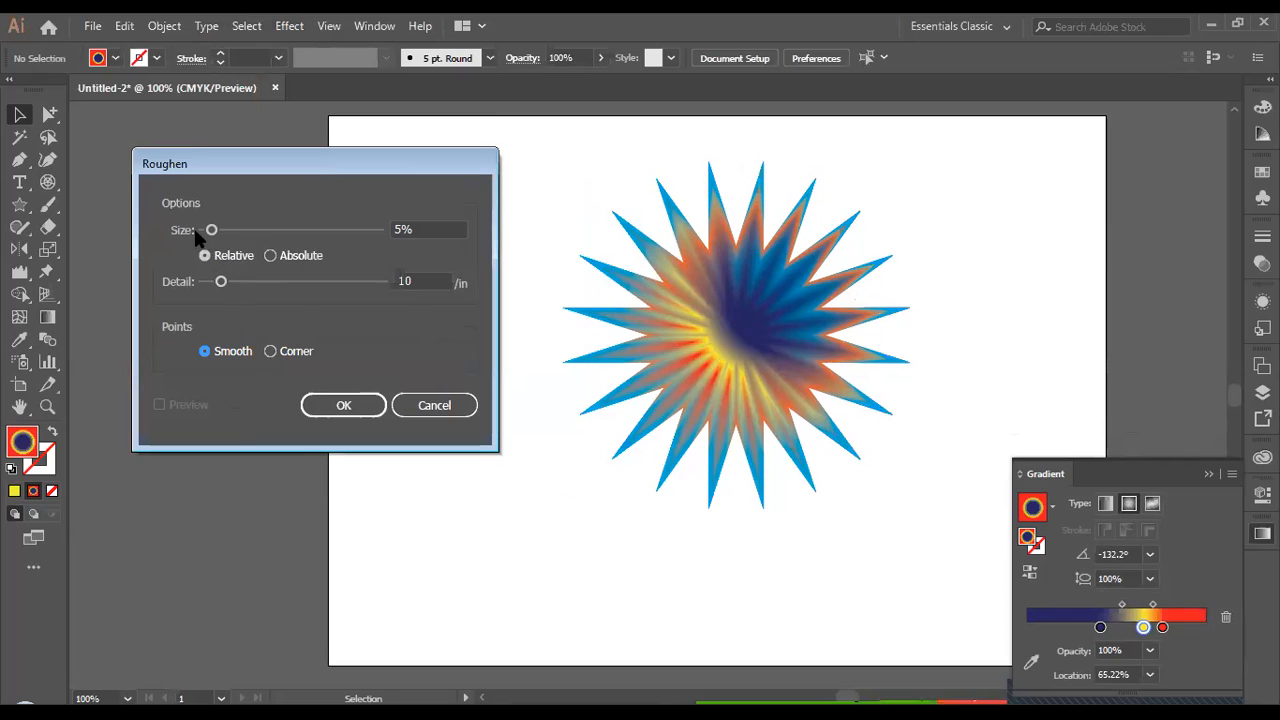
mouse_move(213, 229)
mouse_down()
mouse_move(356, 233)
mouse_move(194, 236)
mouse_up()
drag(221, 281, 259, 289)
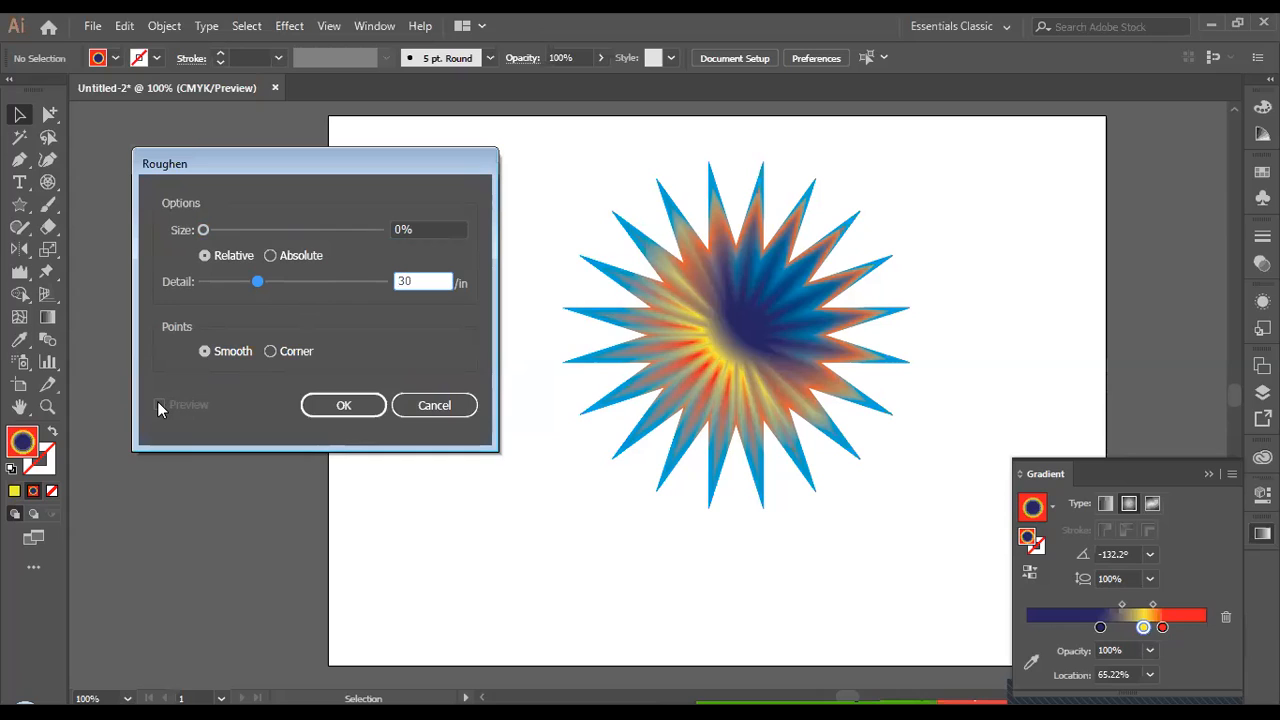
click(457, 407)
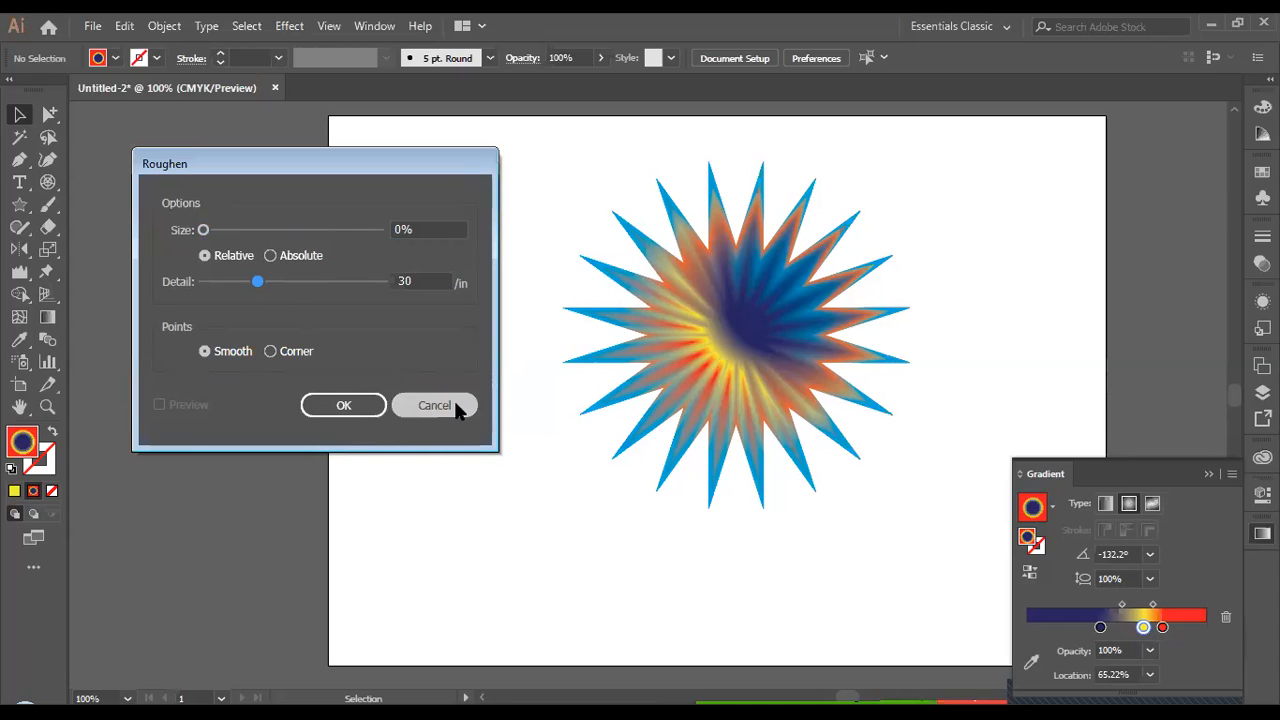
Step: Apply a Roughen effect with 53% relative size and smooth points to the blended star, and move it toward the artboard's left edge
drag(518, 193, 890, 443)
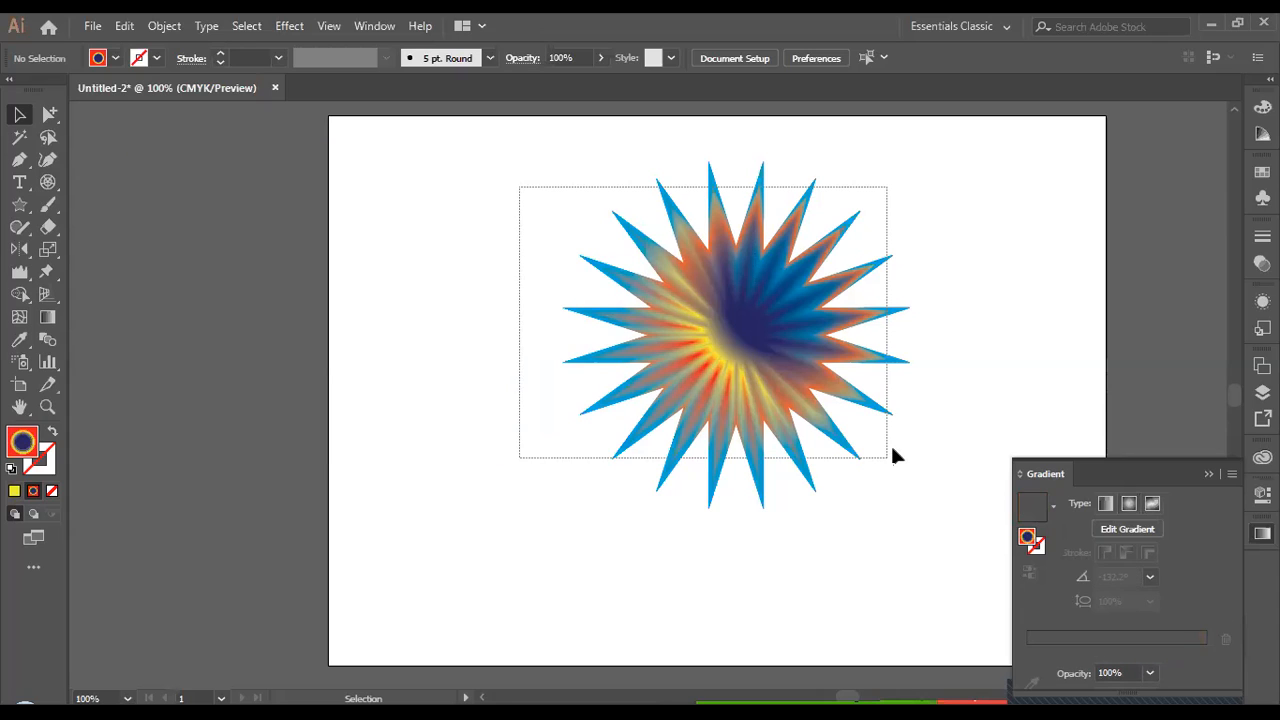
click(289, 27)
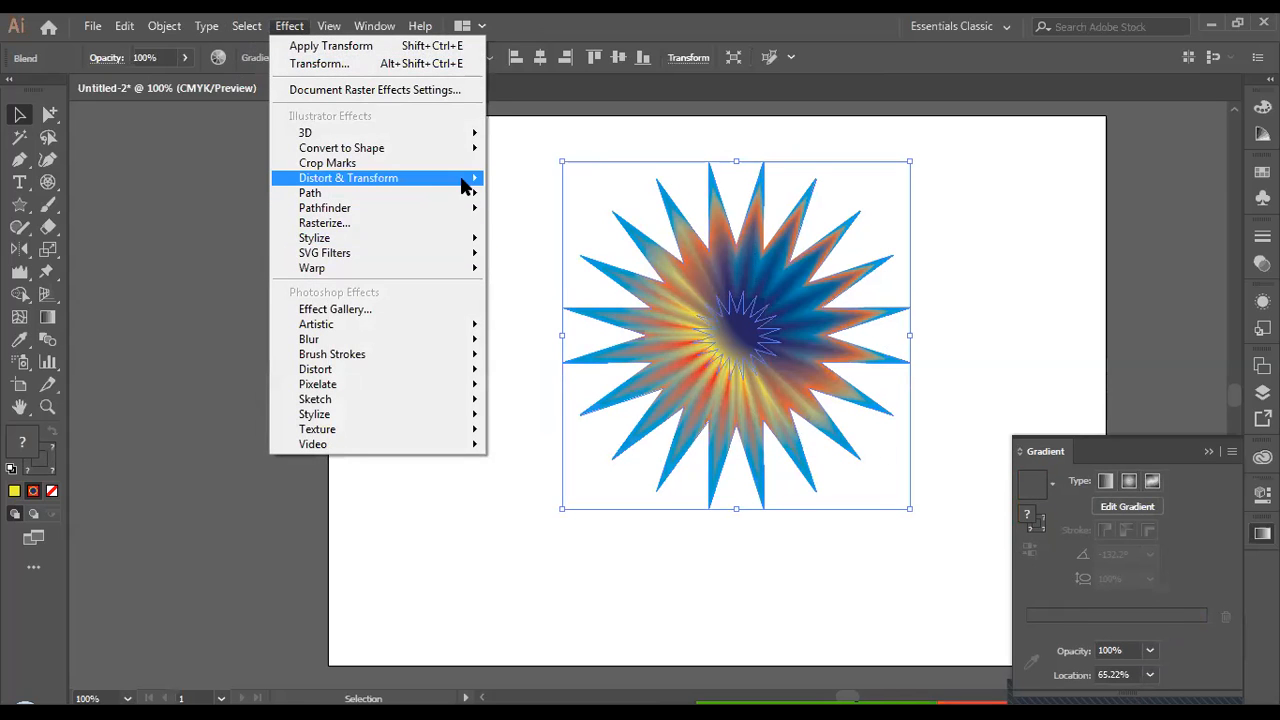
mouse_move(465, 186)
click(525, 221)
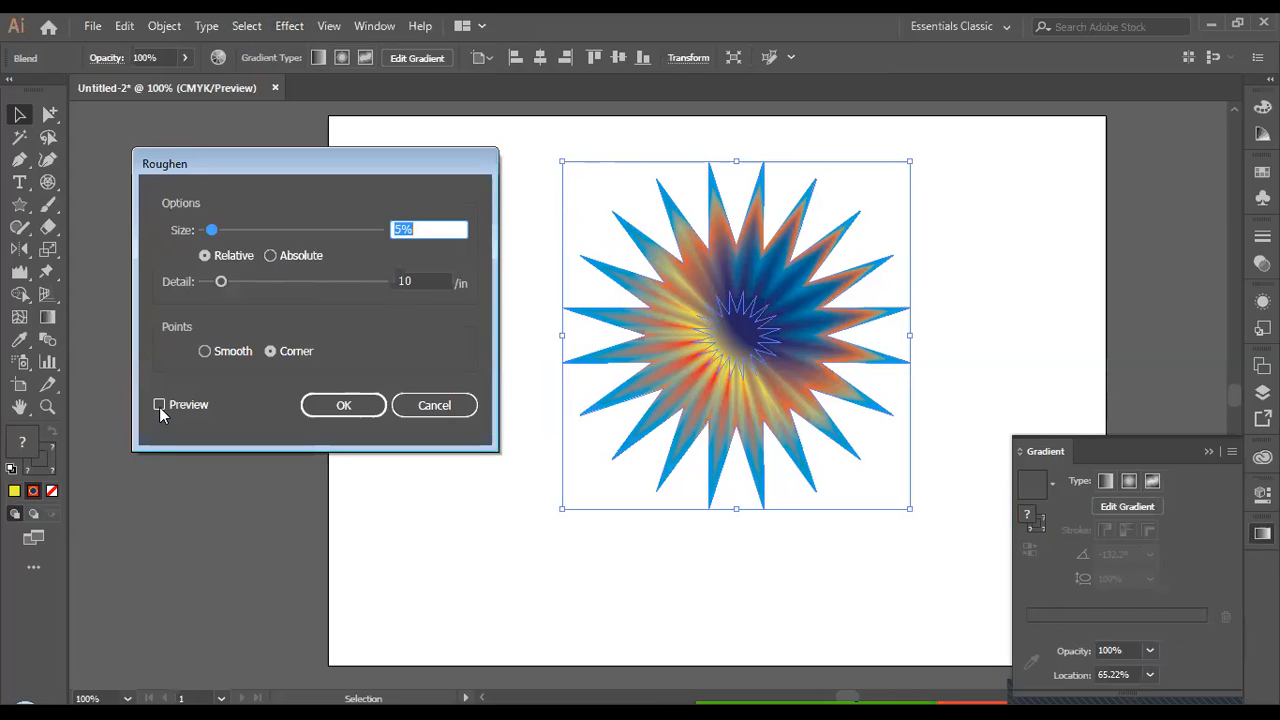
click(382, 312)
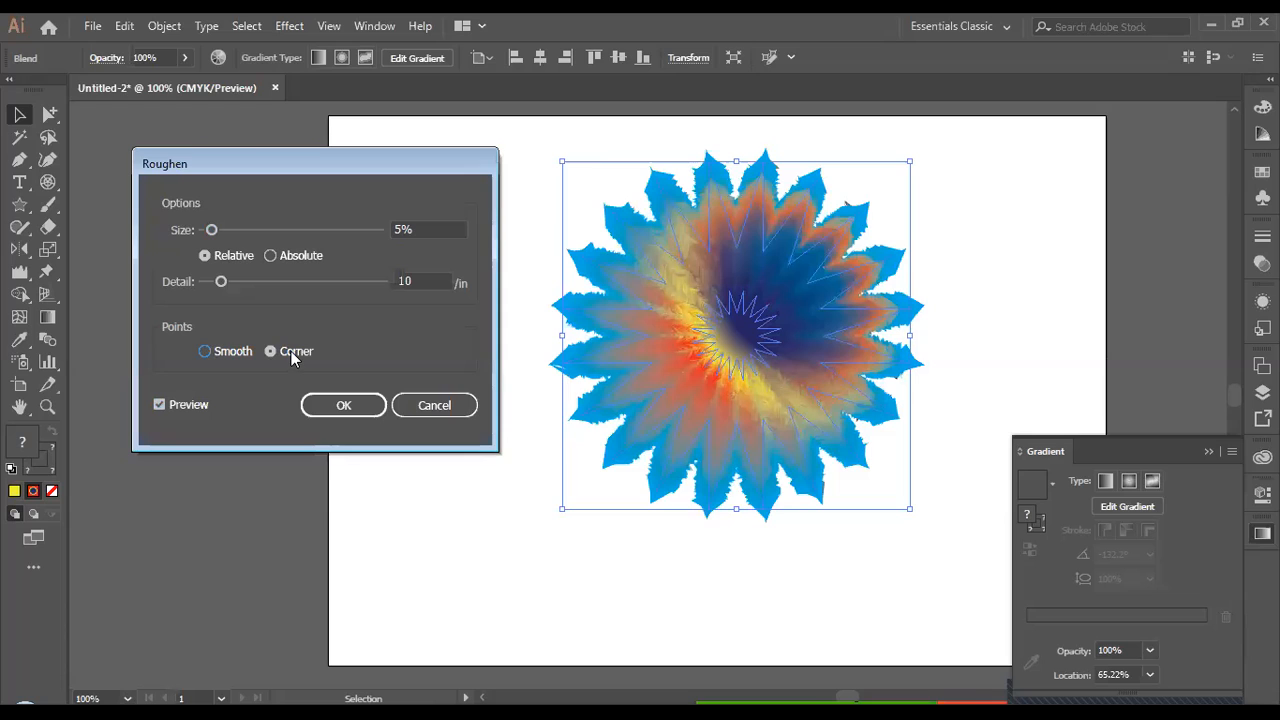
click(205, 353)
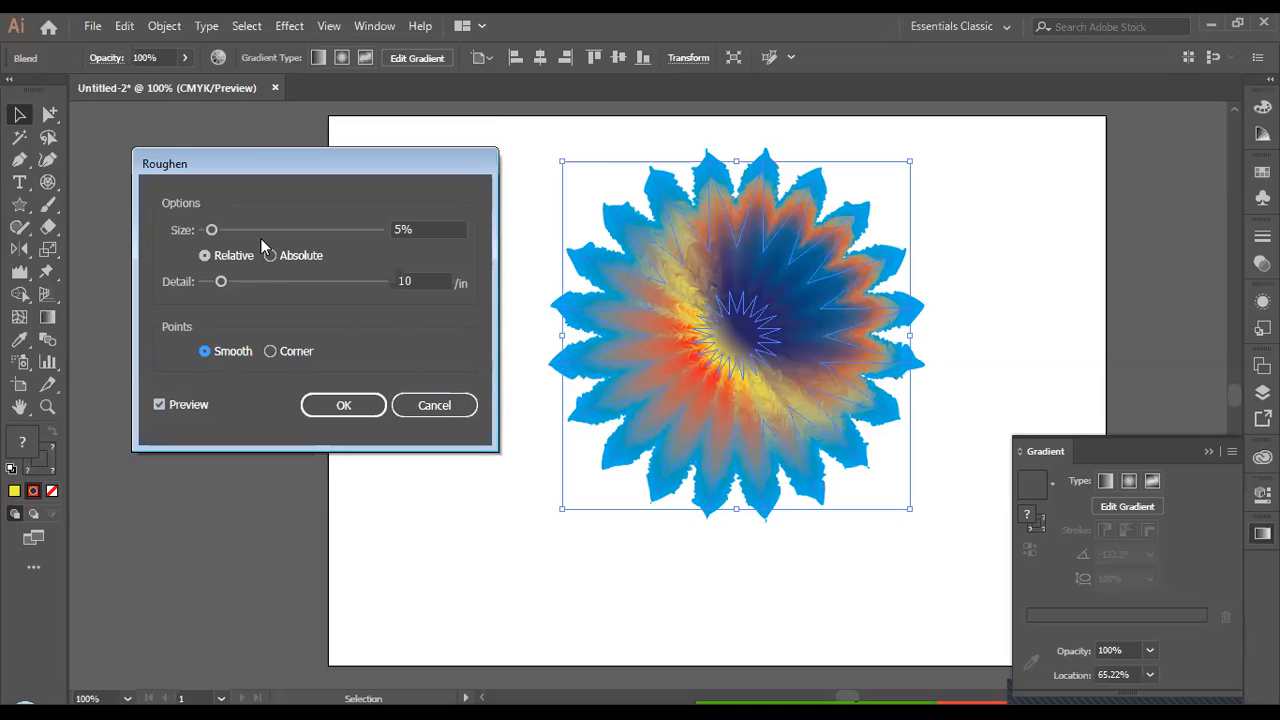
drag(211, 230, 231, 231)
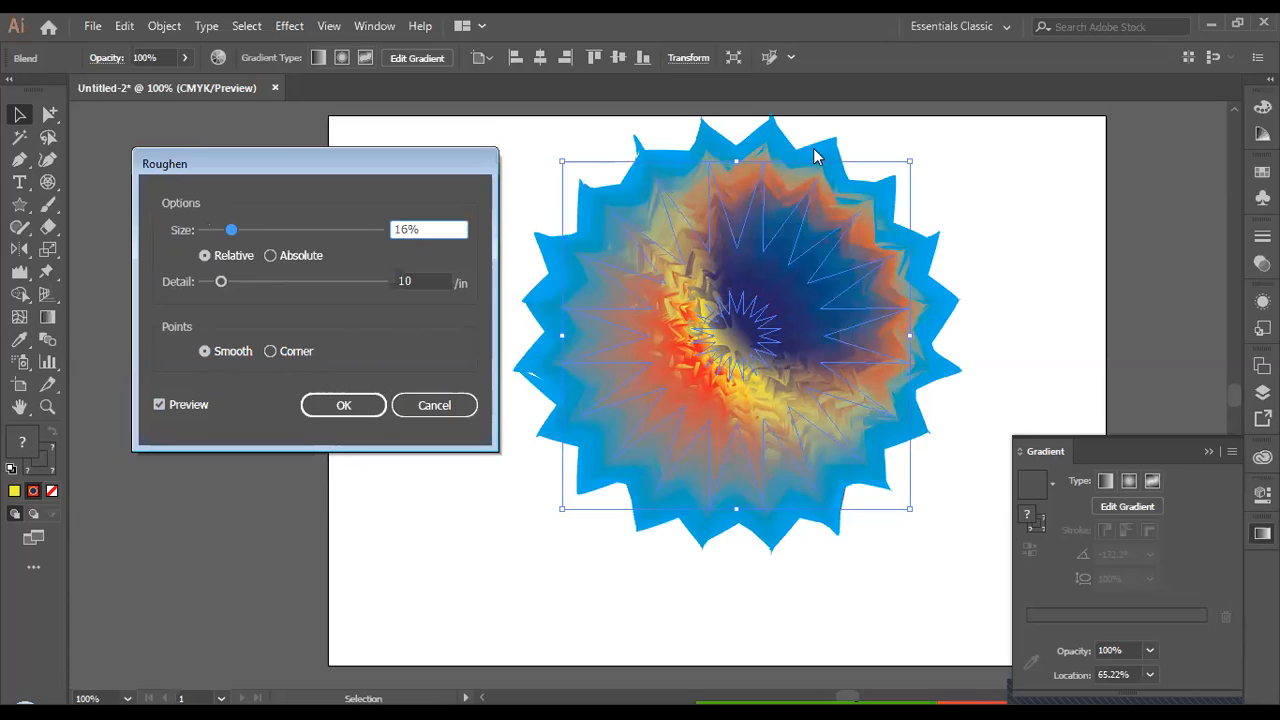
drag(230, 233, 297, 236)
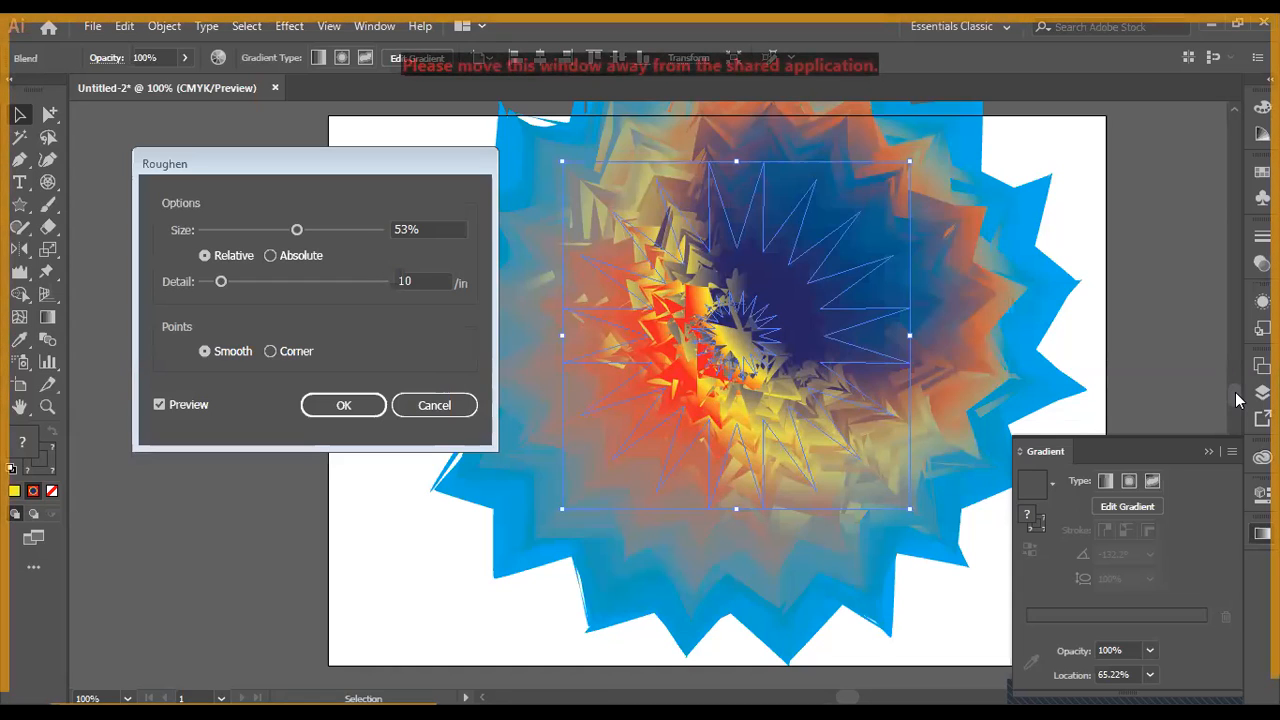
click(354, 407)
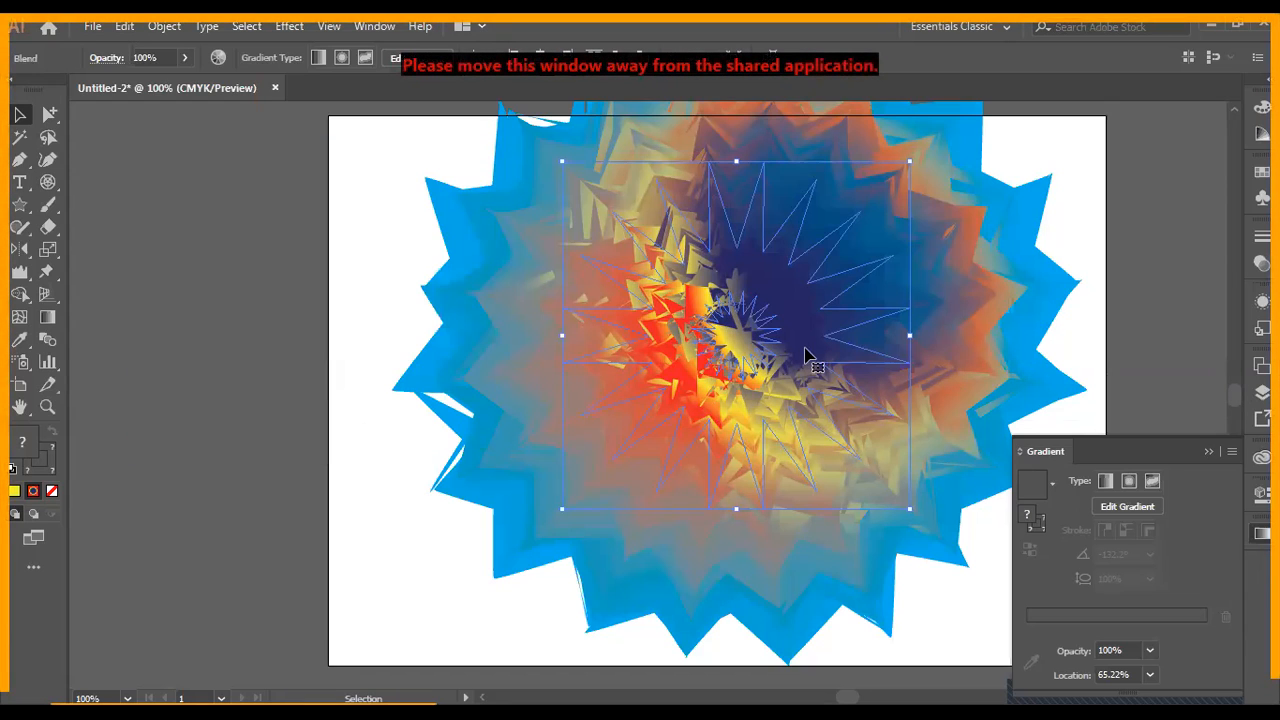
drag(700, 414, 505, 380)
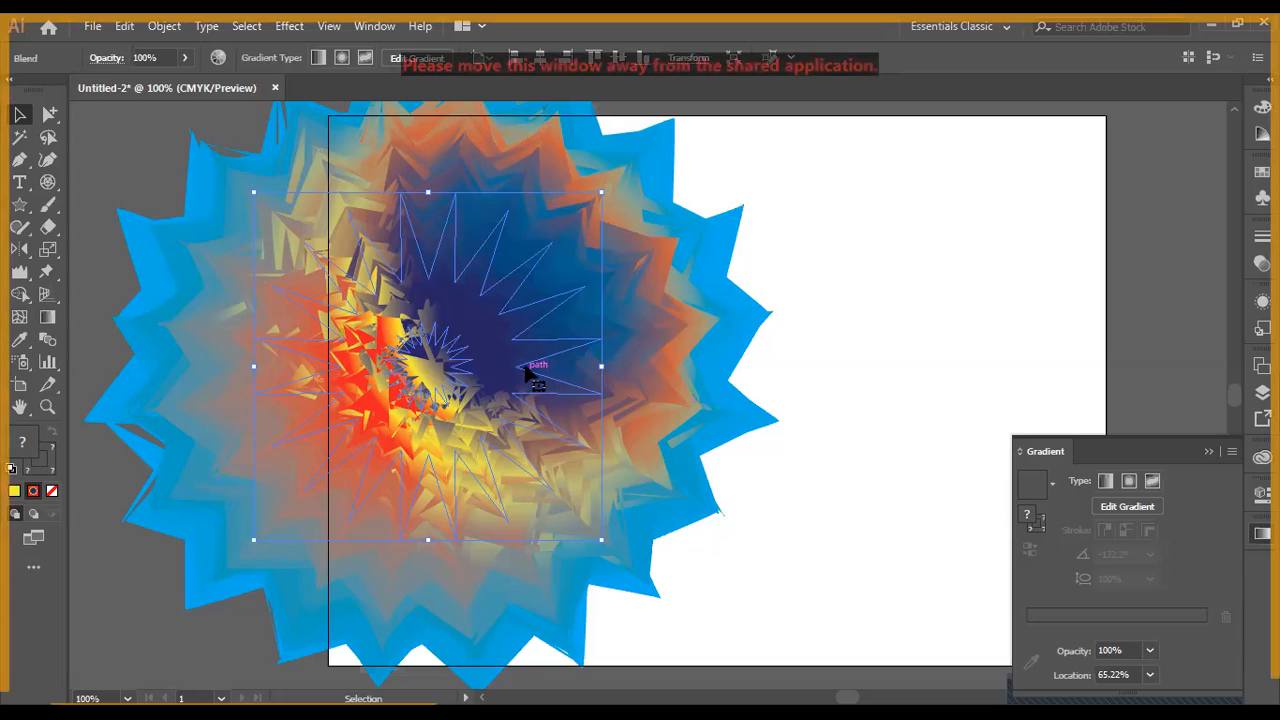
Step: Undo the edits back to the two separate full-size stars, and keep the yellow, navy and red one selected
key(ctrl+alt)
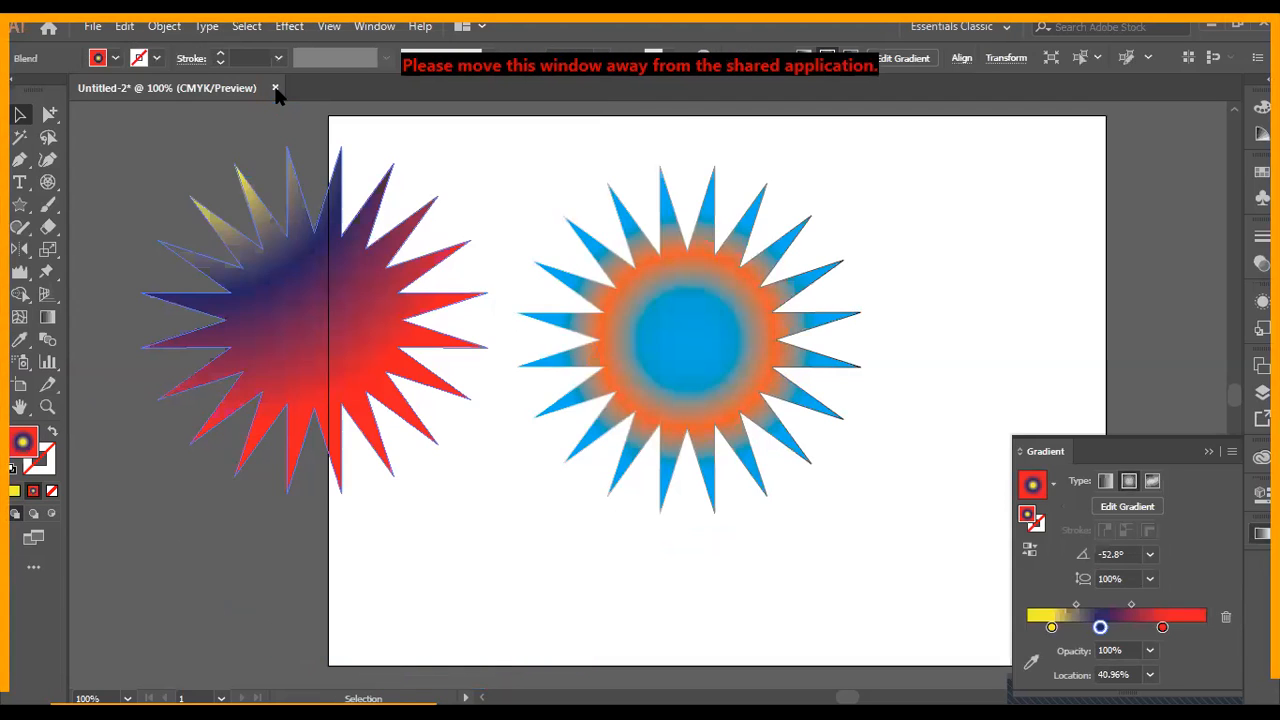
click(380, 230)
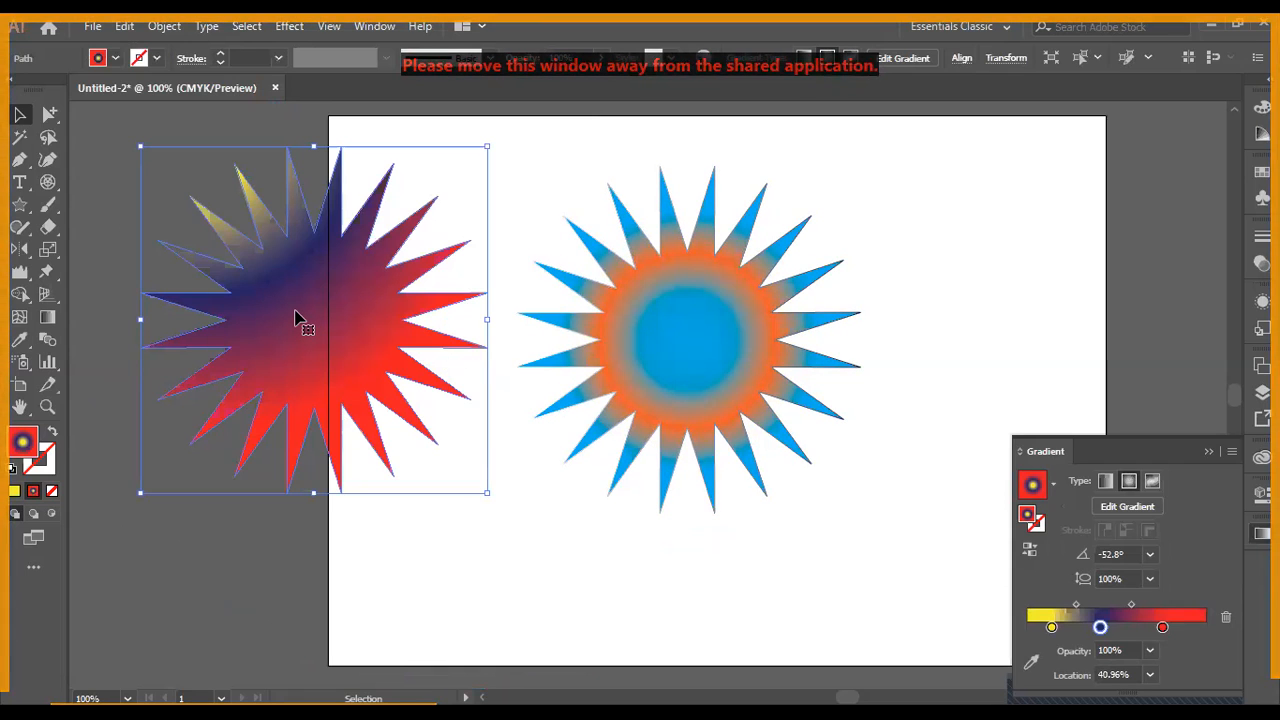
key(Delete)
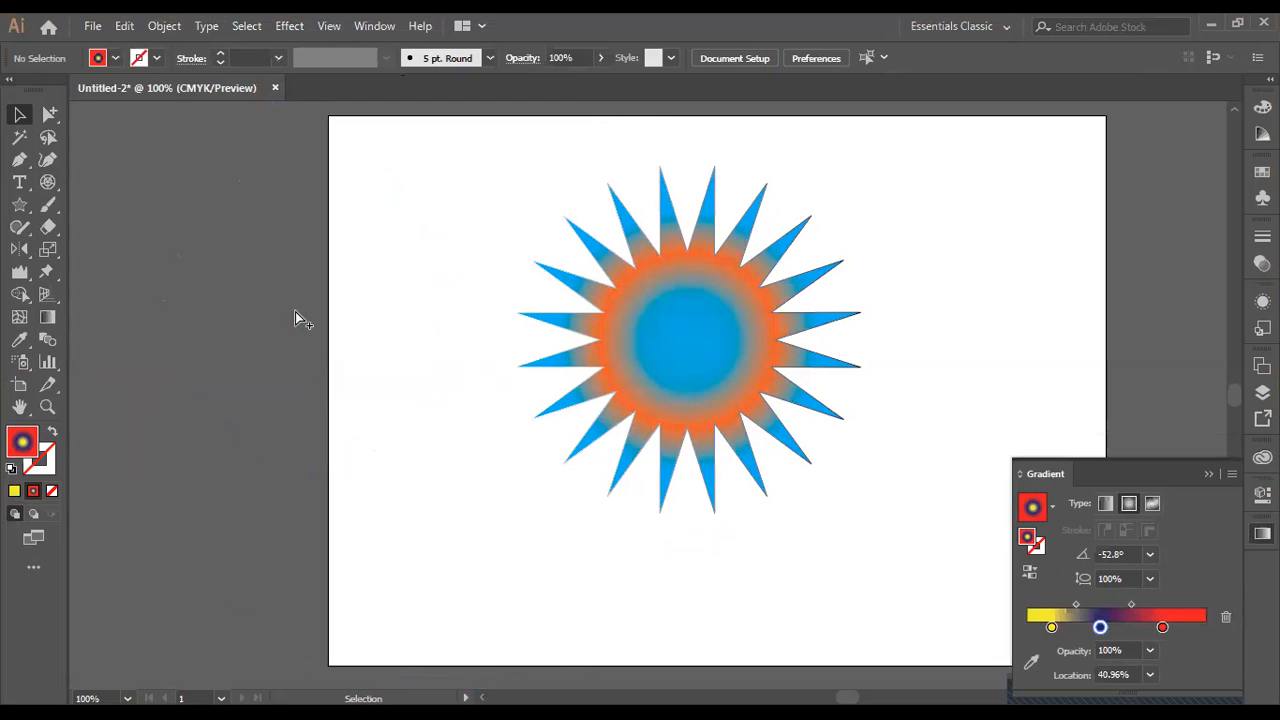
key(ctrl+z)
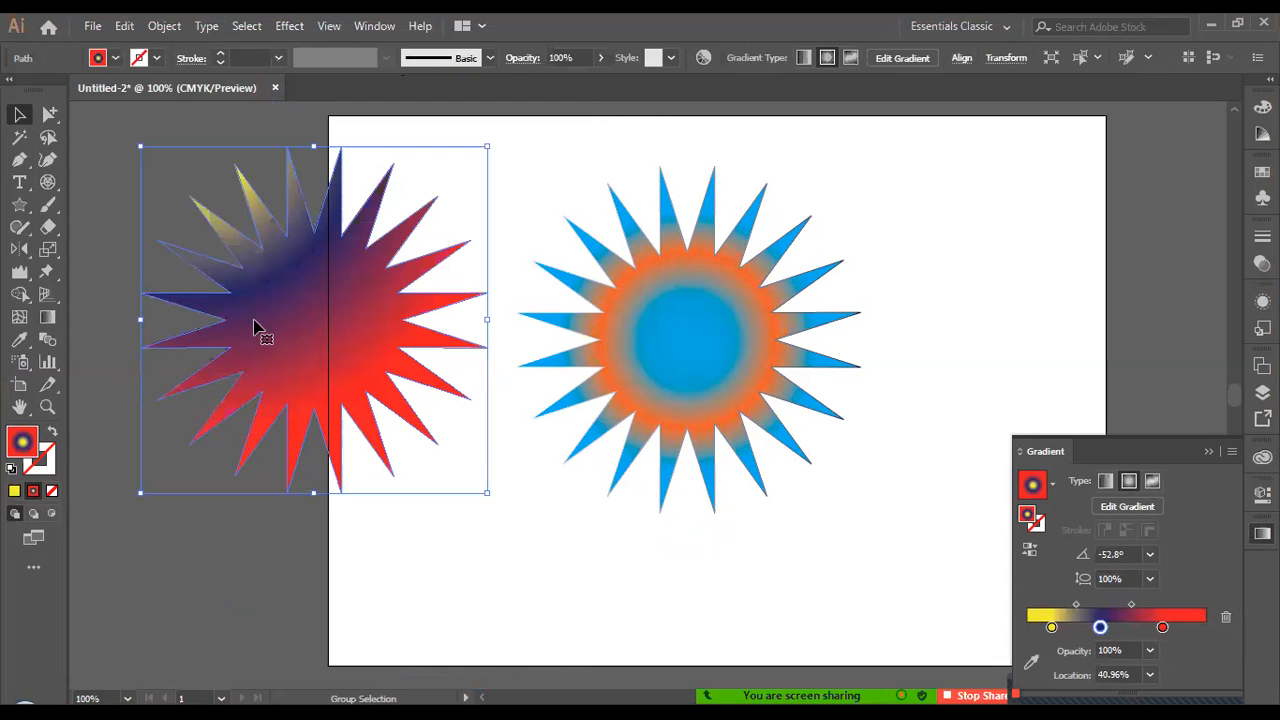
Step: Shrink the yellow, navy and red star to about a sixth of its size and place it at the blue and orange star's center
drag(140, 146, 331, 290)
drag(409, 414, 682, 348)
drag(602, 270, 652, 318)
drag(702, 369, 685, 339)
drag(634, 288, 662, 318)
drag(700, 345, 693, 334)
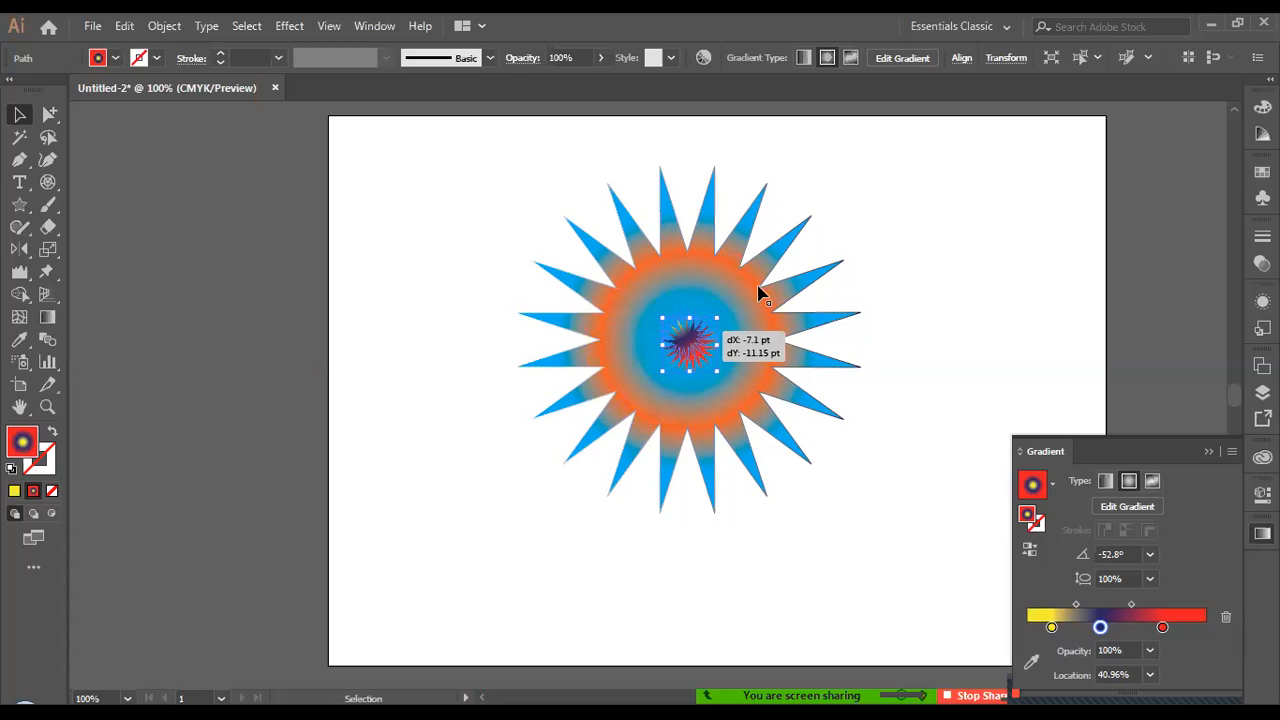
Step: Center both nested stars horizontally on the artboard and deselect them
drag(446, 217, 849, 400)
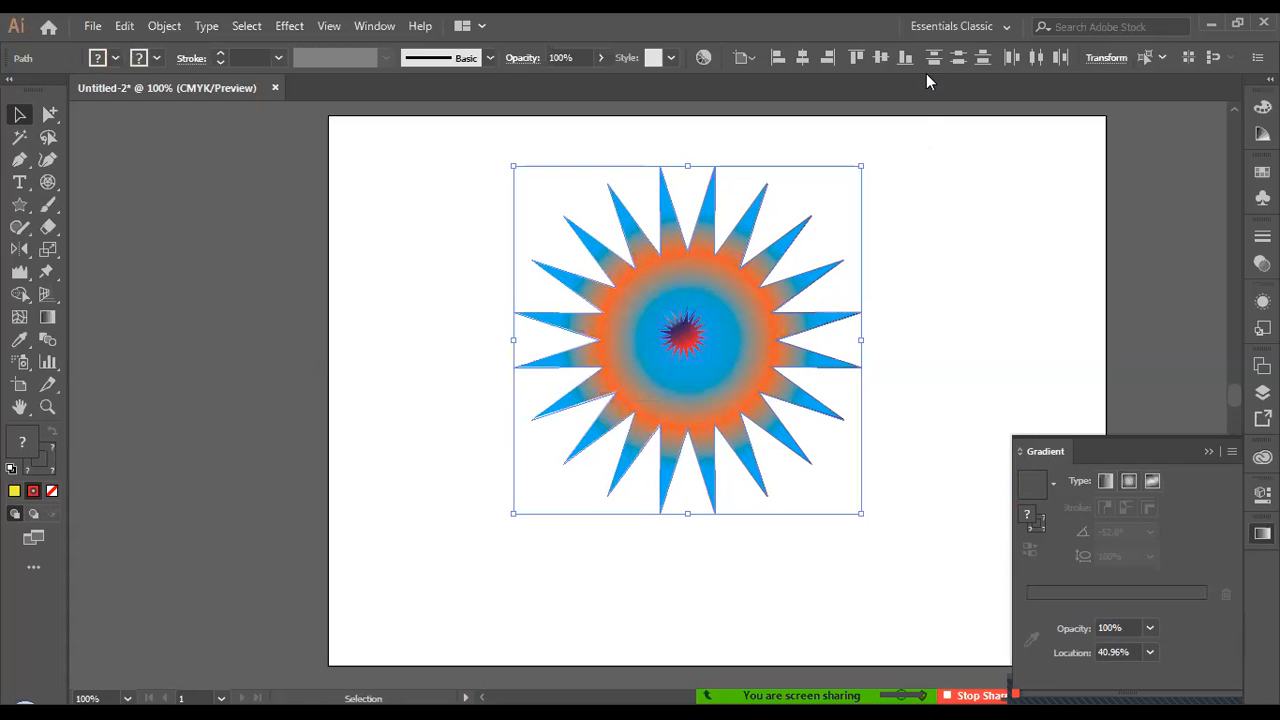
click(805, 57)
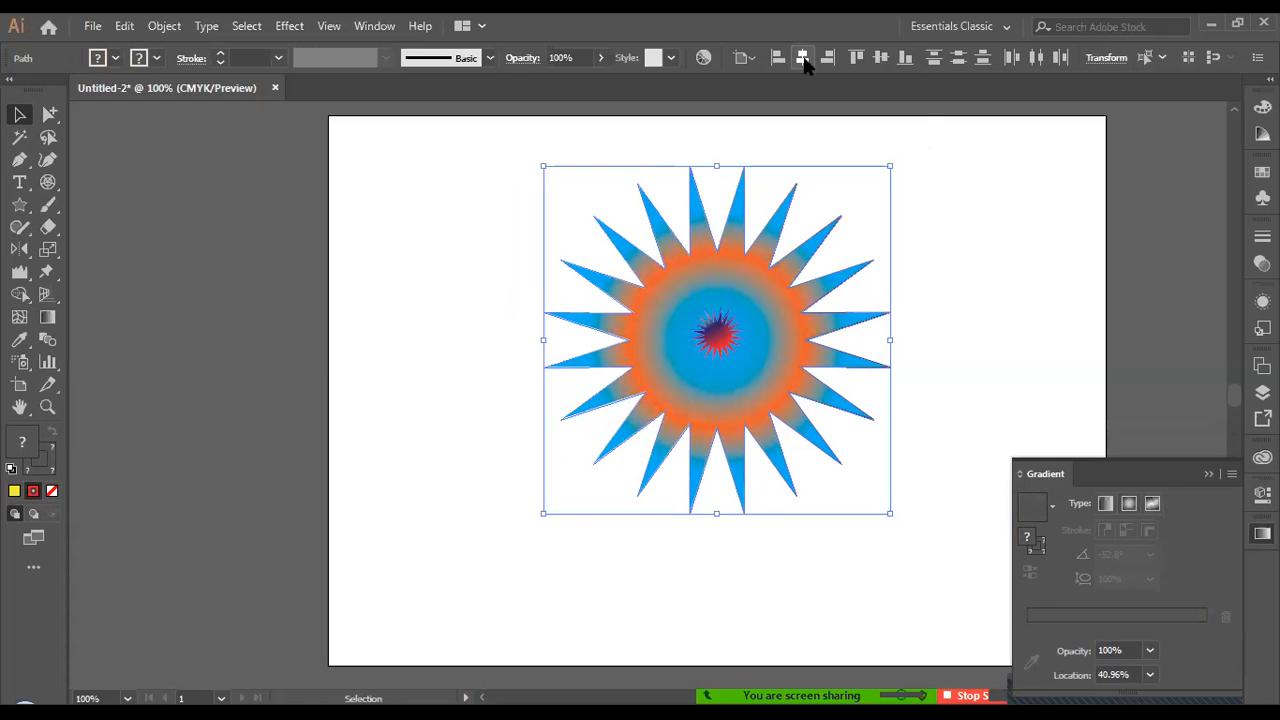
click(415, 247)
Step: With both stars selected, set the blend options to 200 specified steps with Align to Path orientation
drag(491, 194, 951, 440)
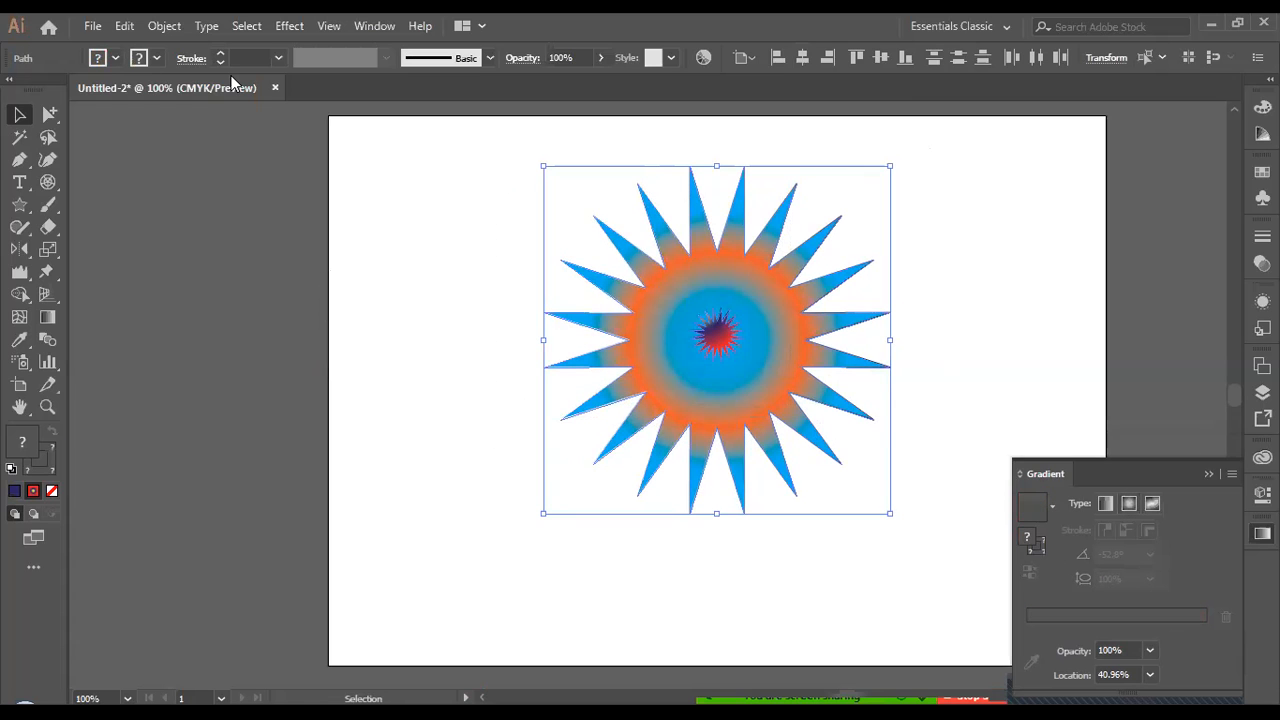
click(168, 27)
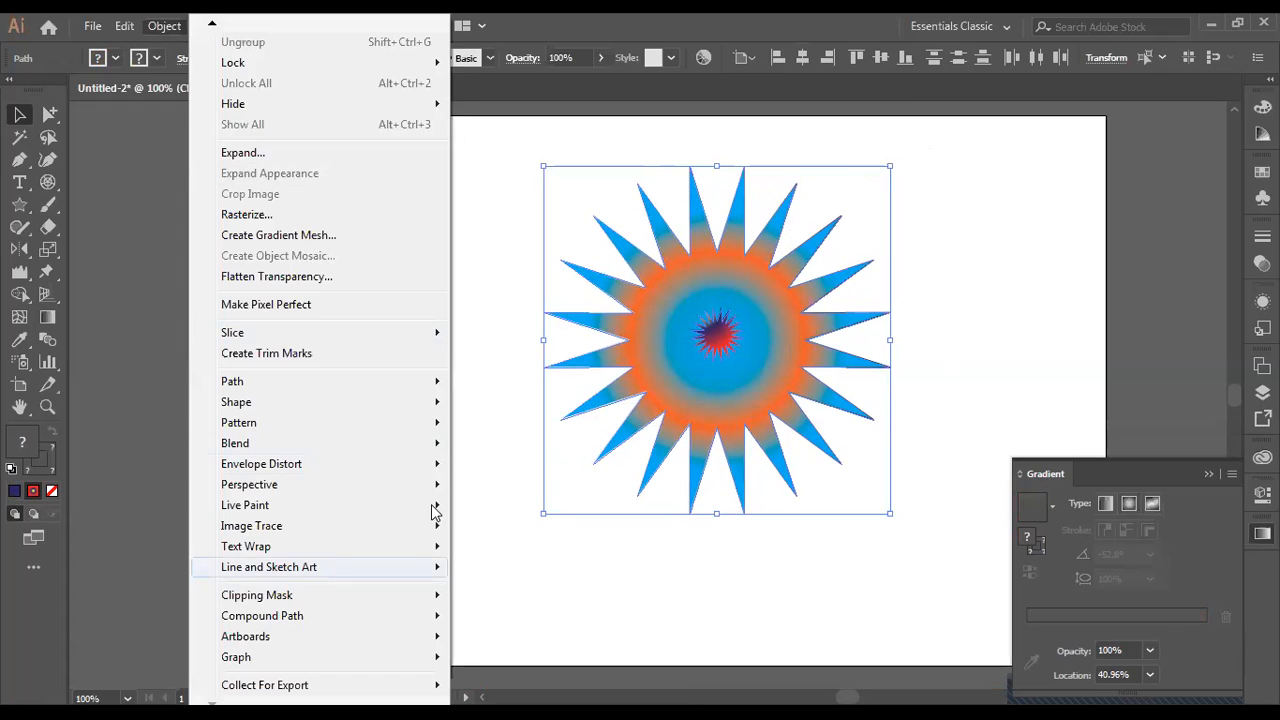
mouse_move(434, 443)
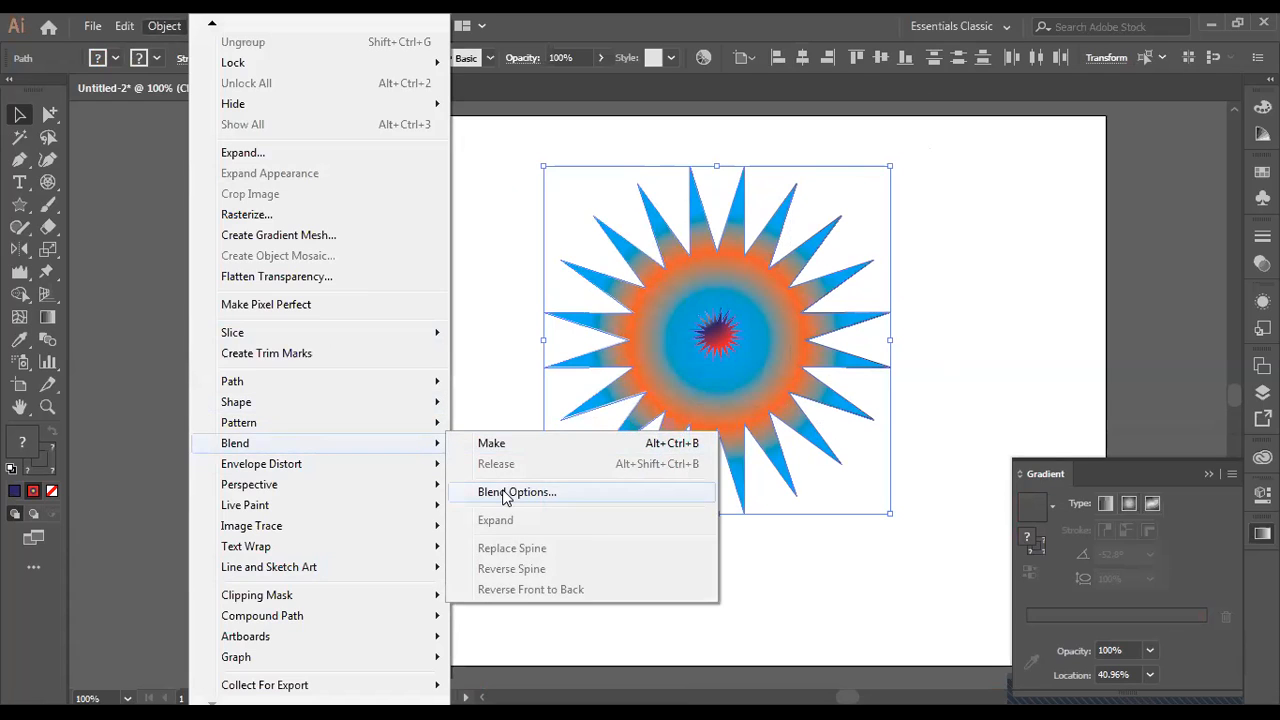
click(505, 492)
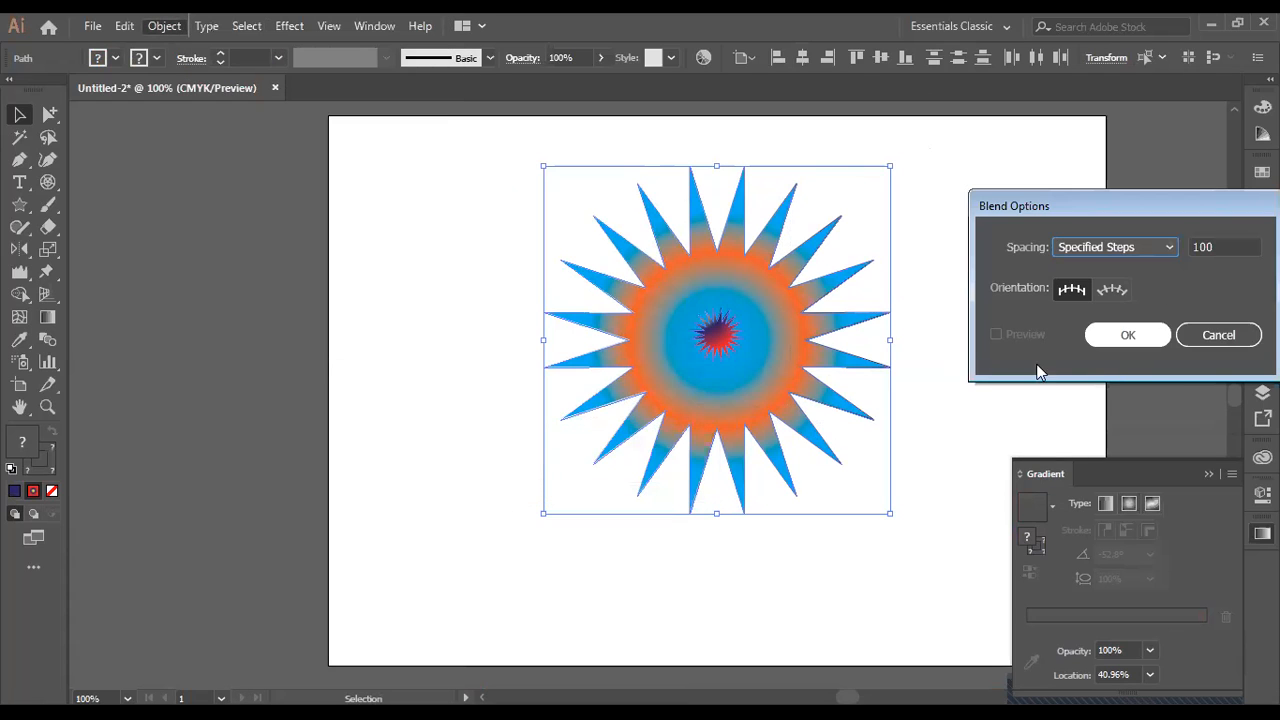
click(1113, 290)
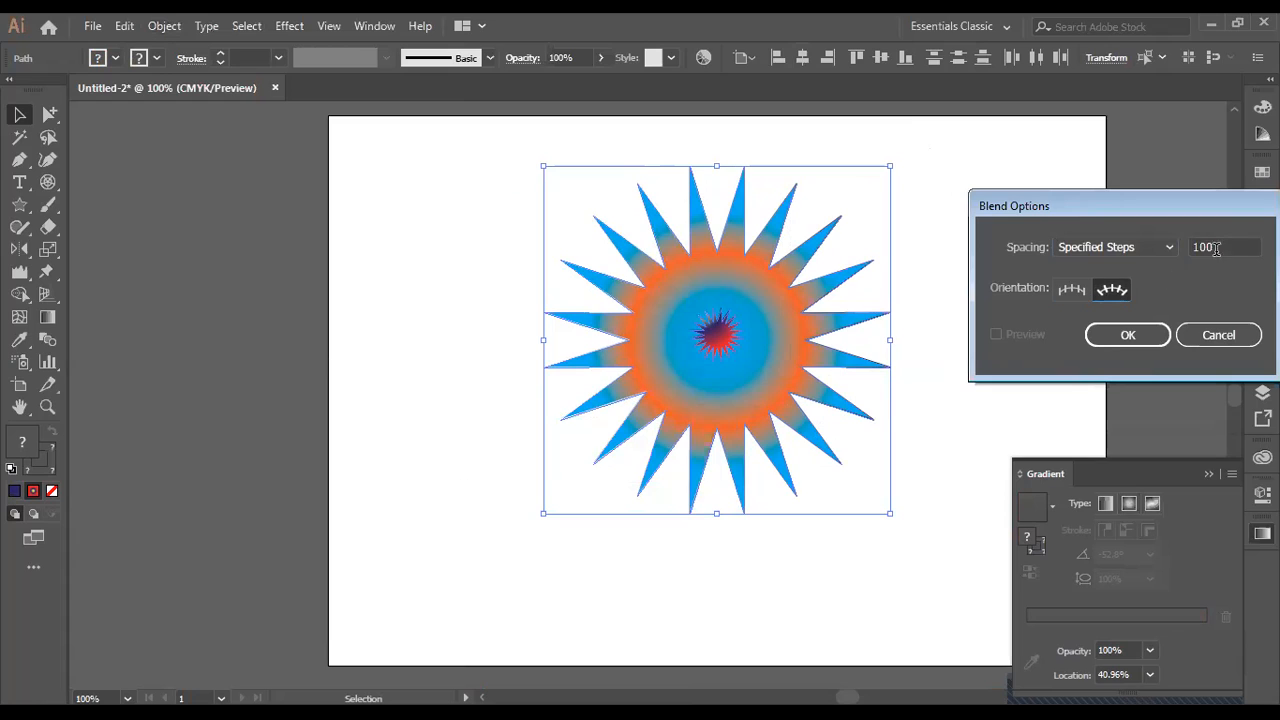
click(1228, 247)
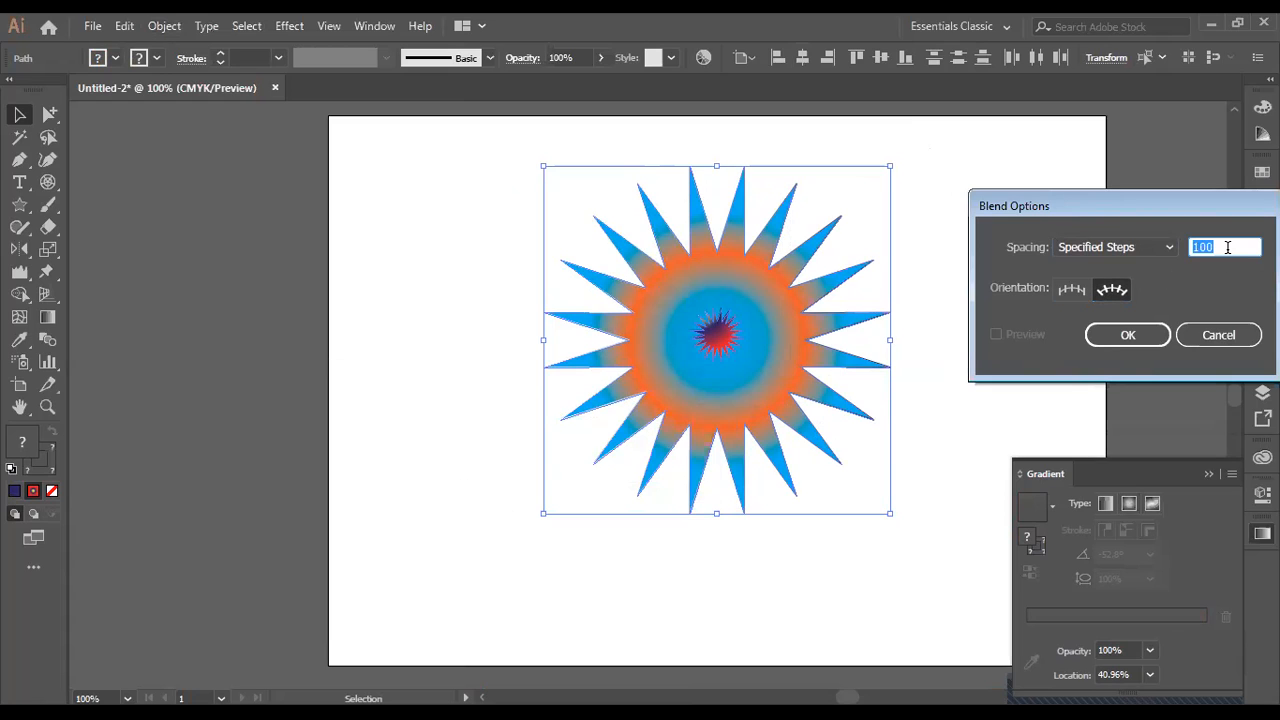
text(200)
click(1141, 337)
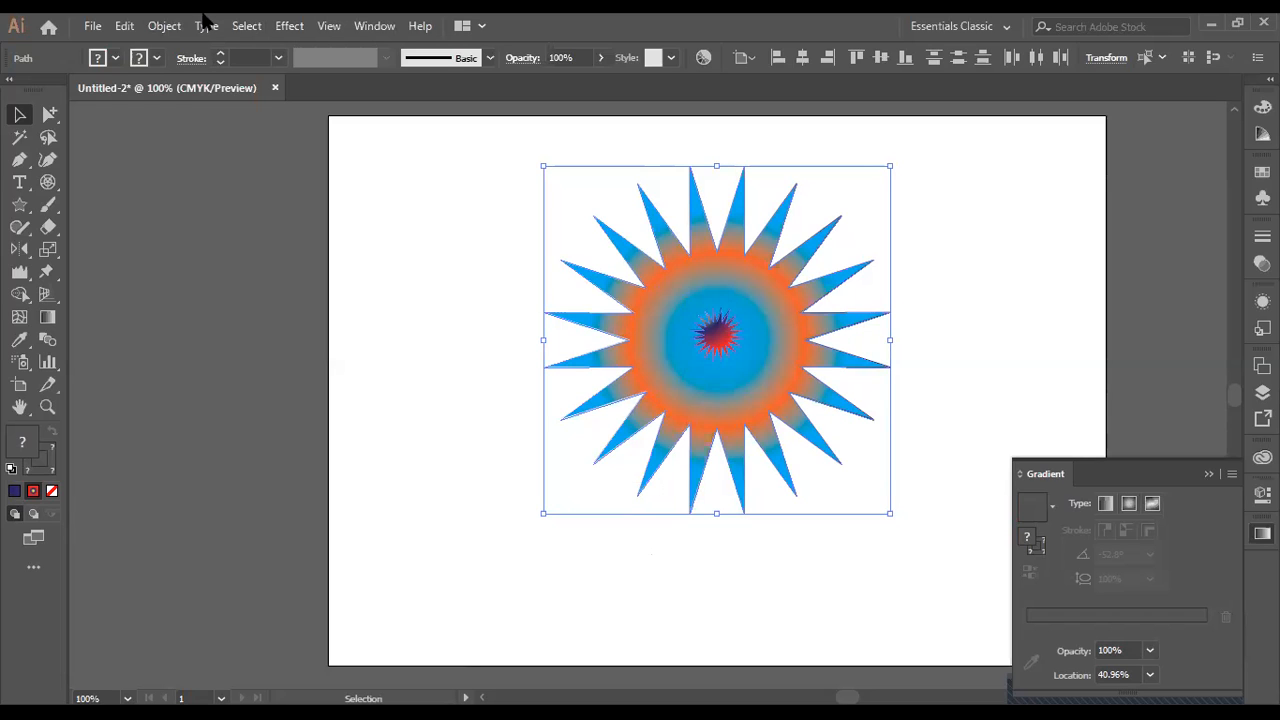
Step: Make a blend from the large blue and orange star and the small star inside it, and deselect it
click(170, 28)
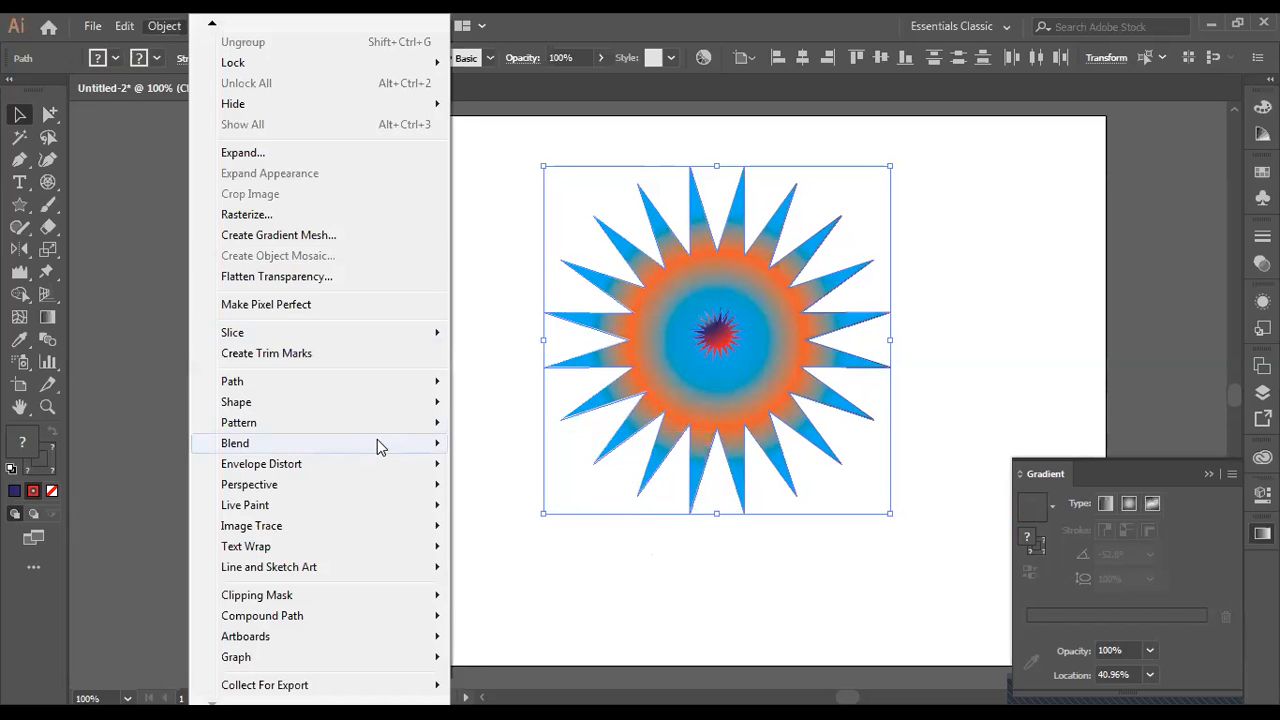
mouse_move(417, 443)
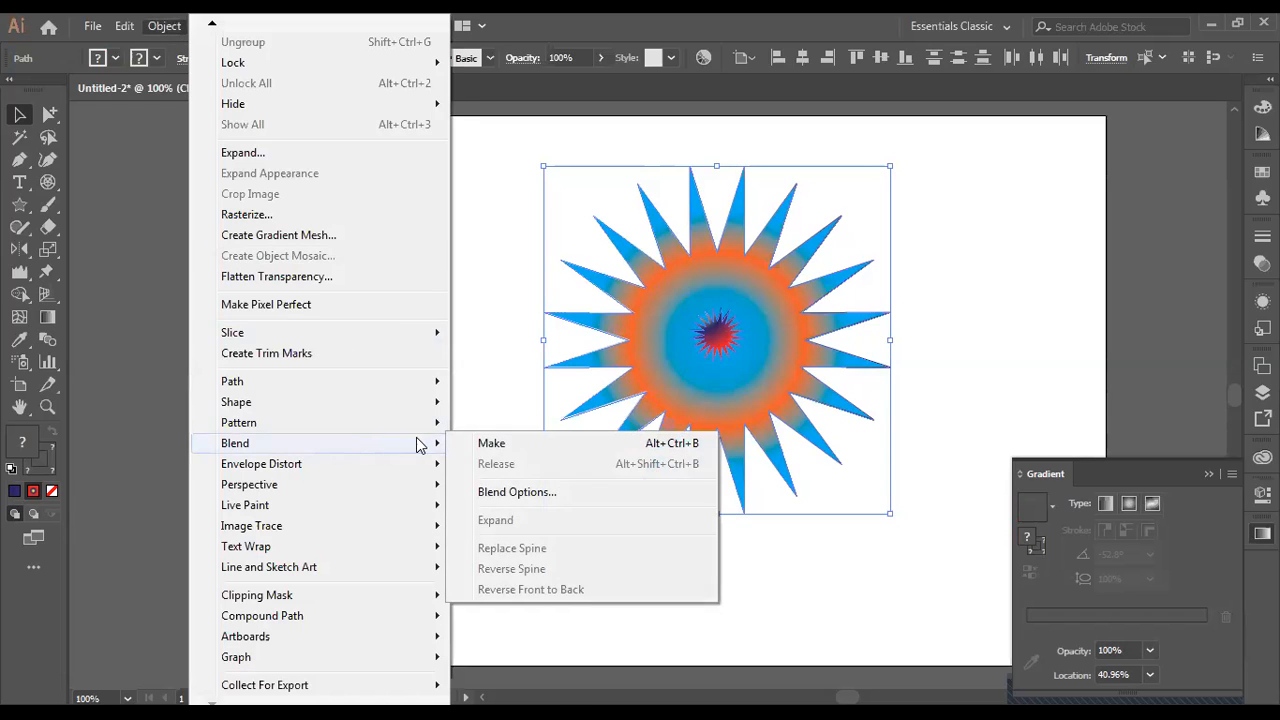
click(492, 444)
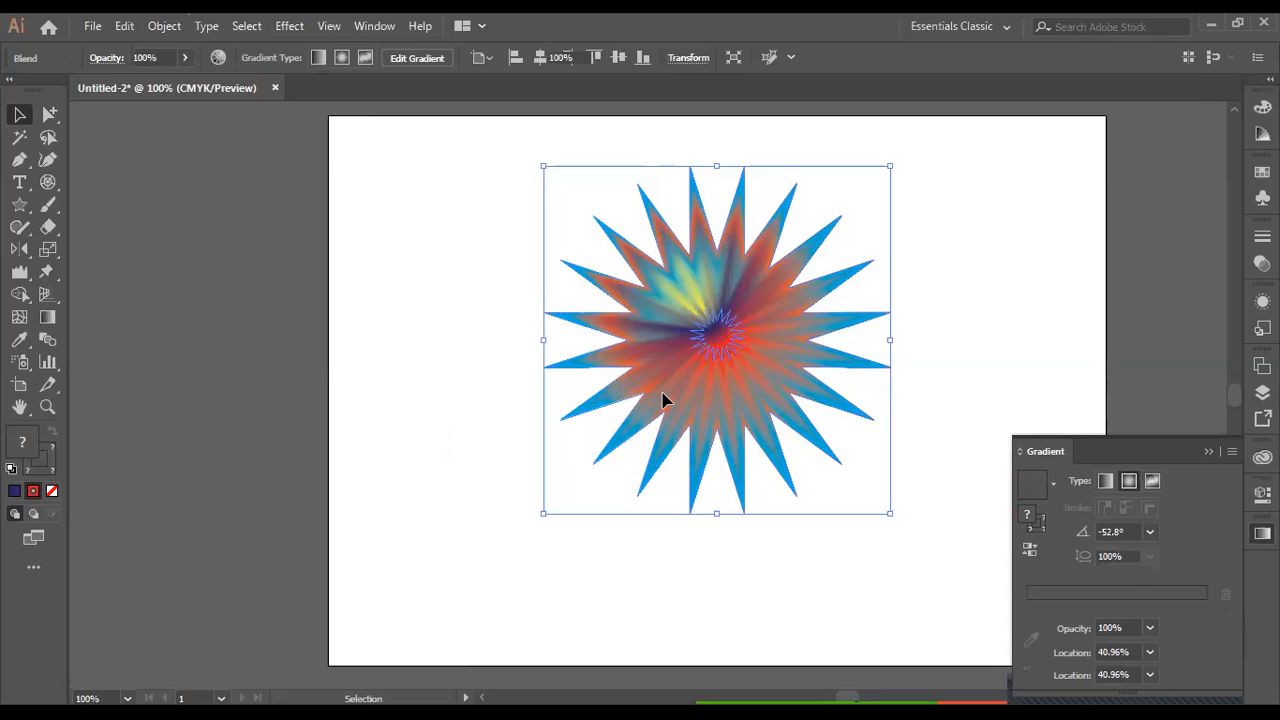
key(ctrl+shift+a)
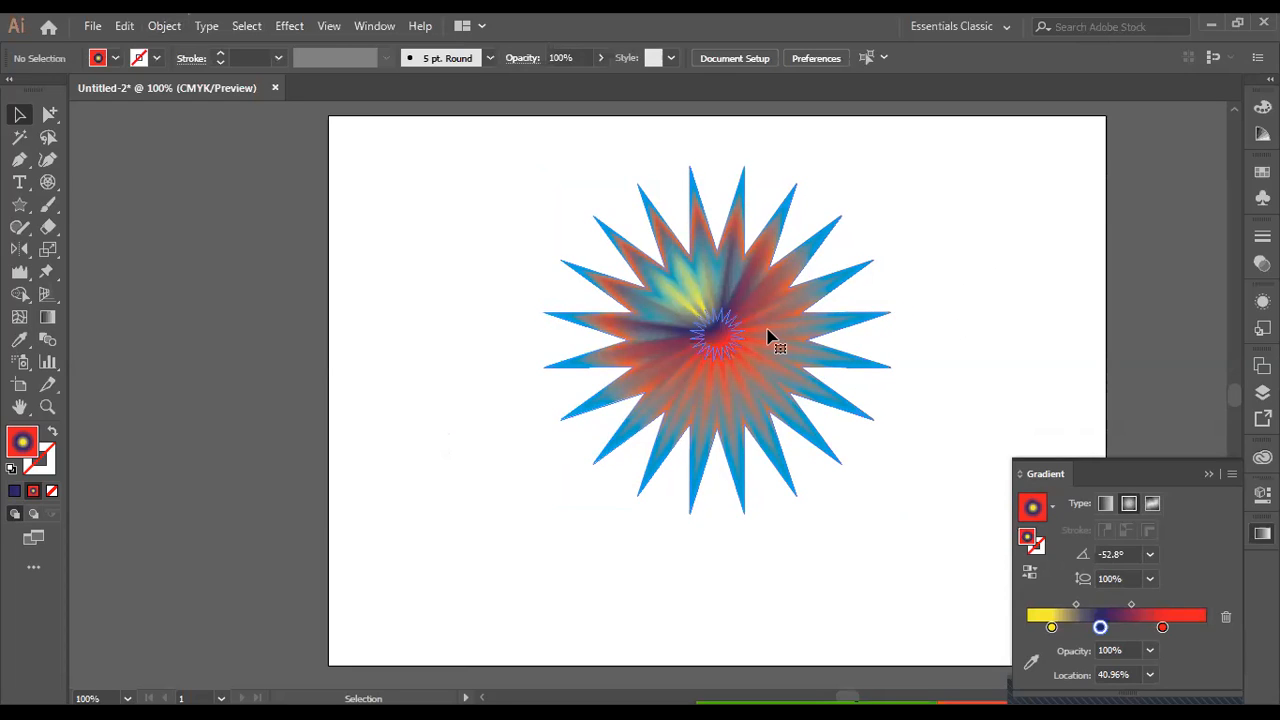
Step: Start a Roughen effect on the blended star with the preview on and smooth points
click(589, 334)
click(291, 26)
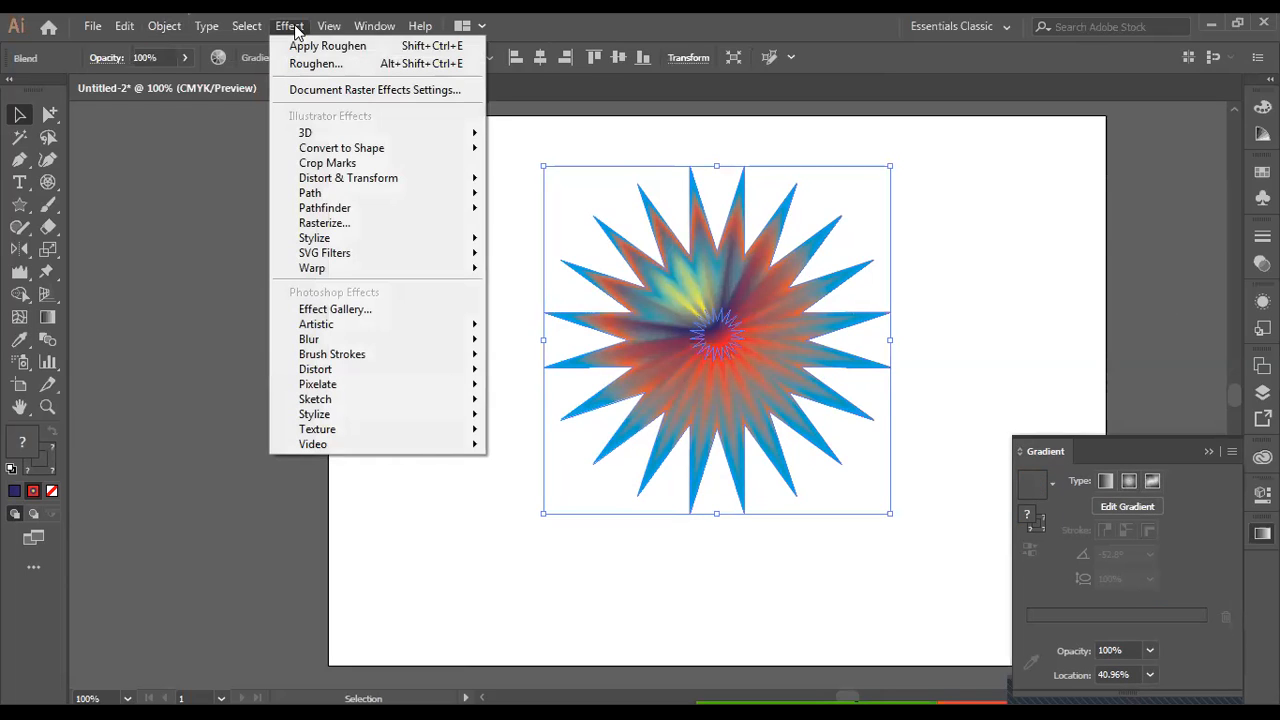
mouse_move(463, 180)
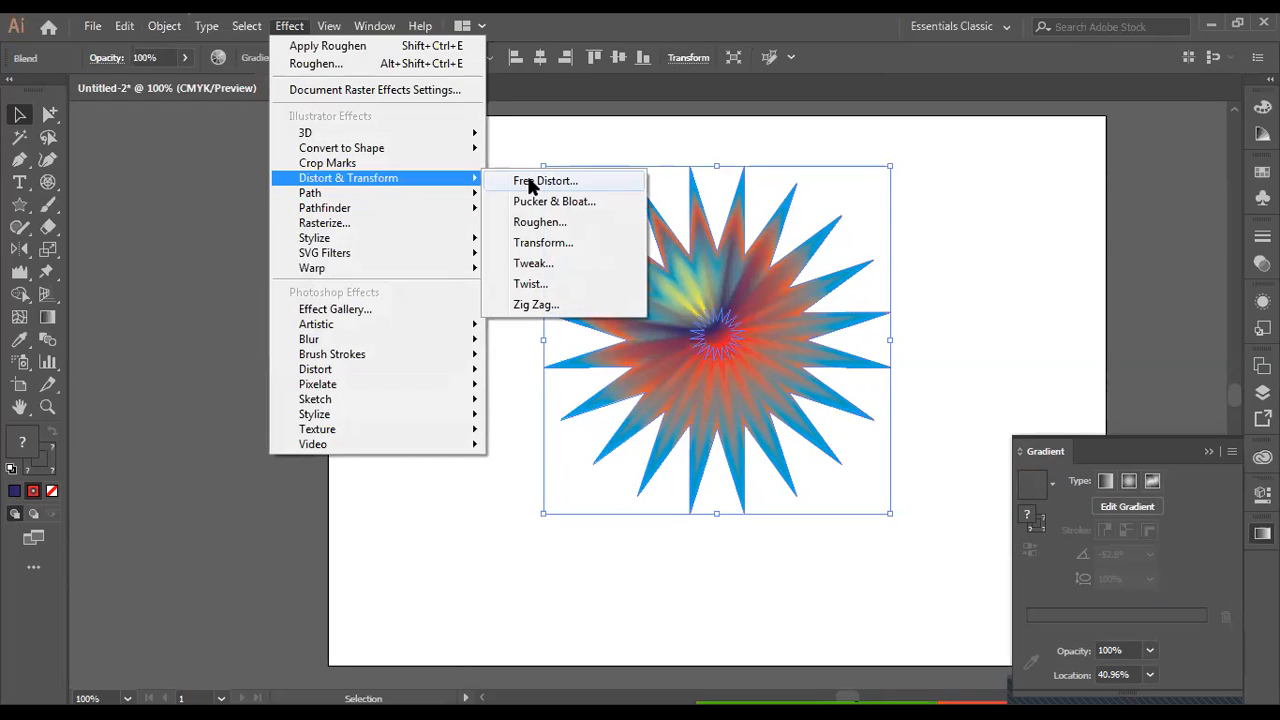
click(541, 224)
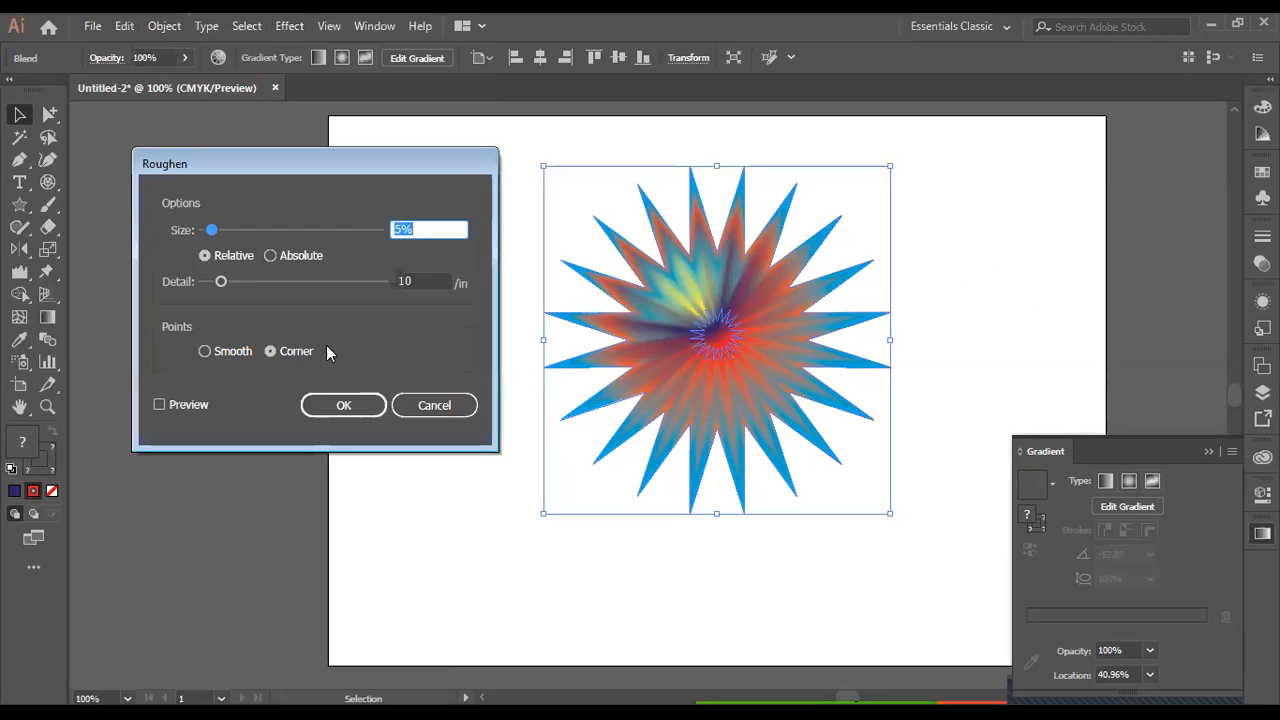
click(159, 407)
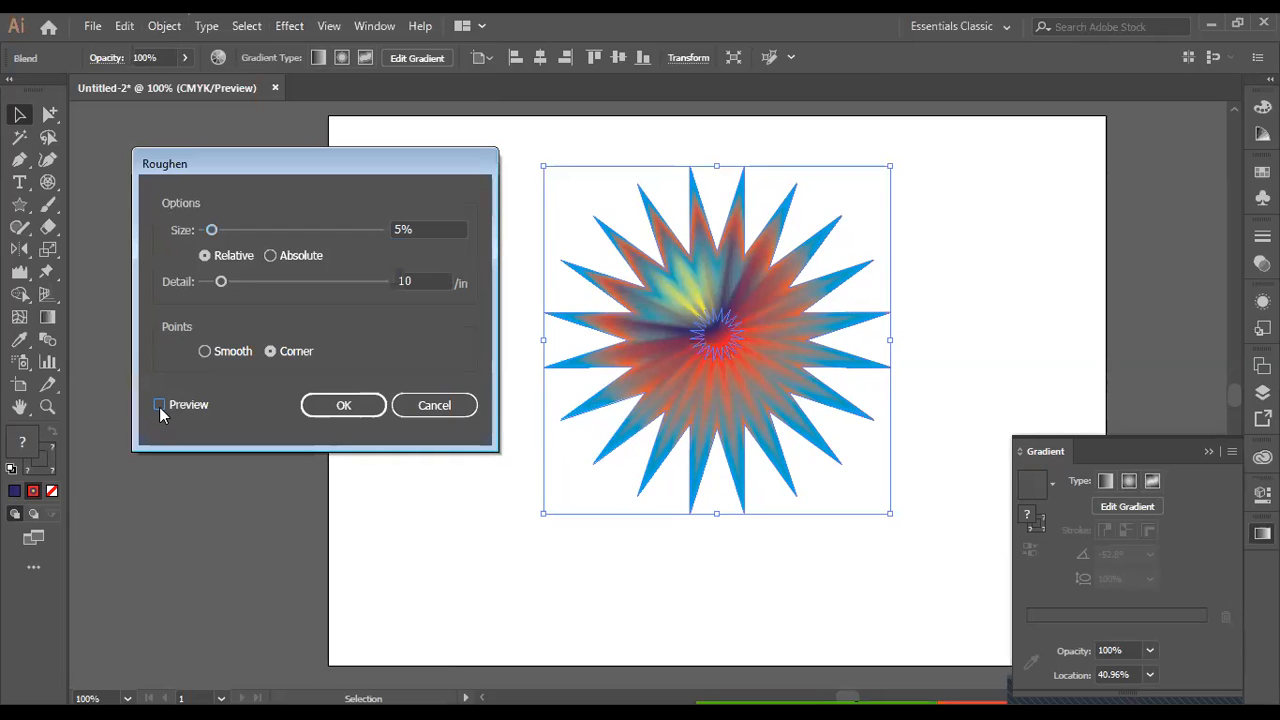
click(159, 405)
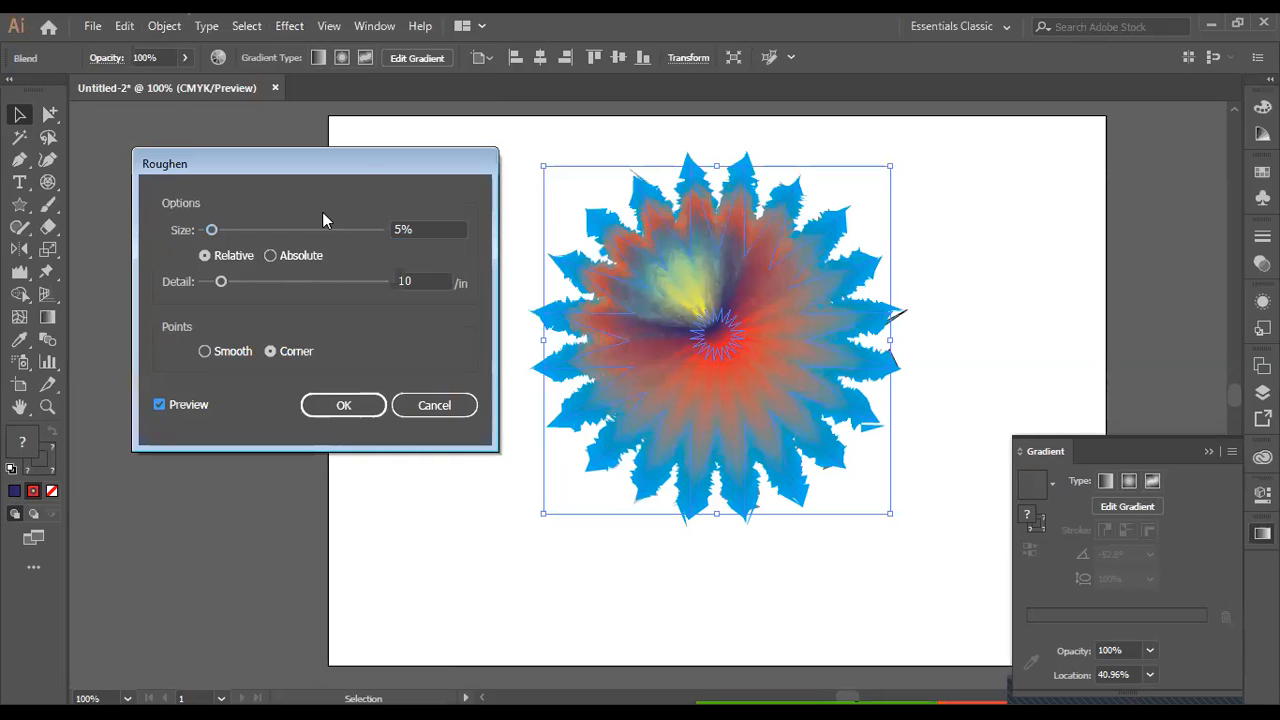
click(205, 351)
key(space)
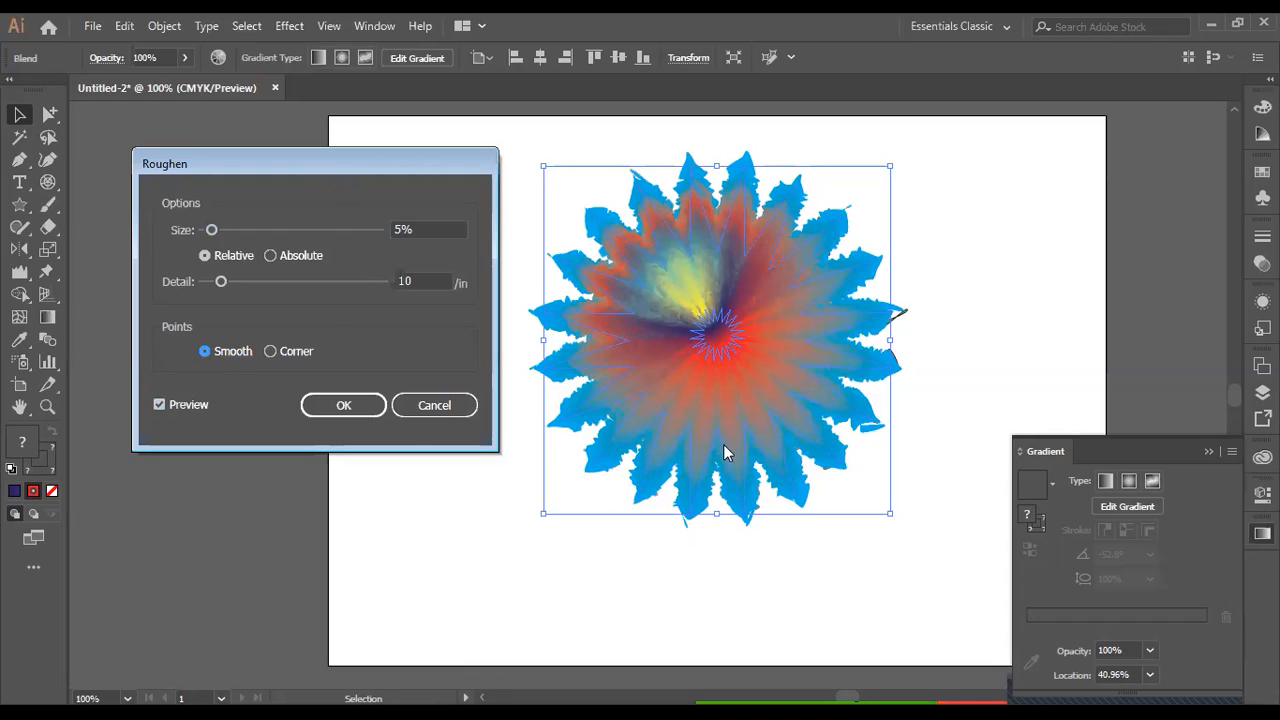
Step: Try Roughen details of 23 and 50 per inch with relative sizes of 23% and 7%
drag(221, 282, 242, 287)
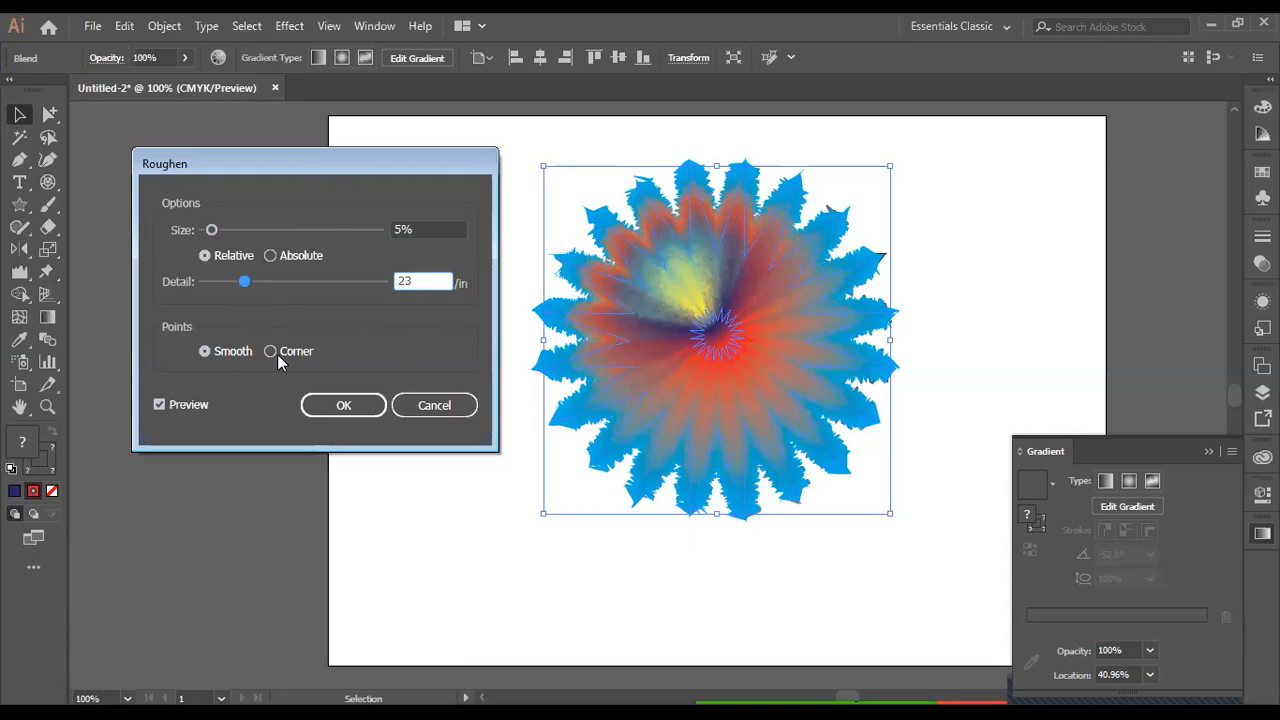
drag(240, 287, 290, 291)
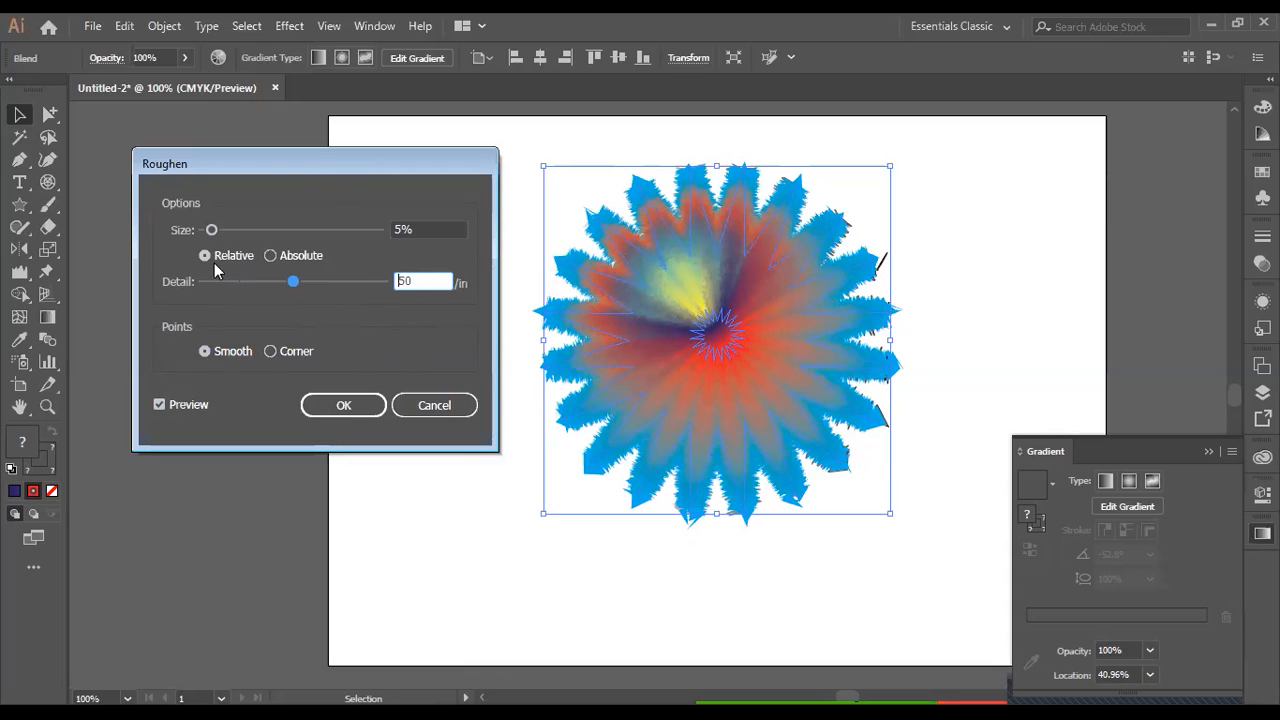
drag(212, 230, 244, 230)
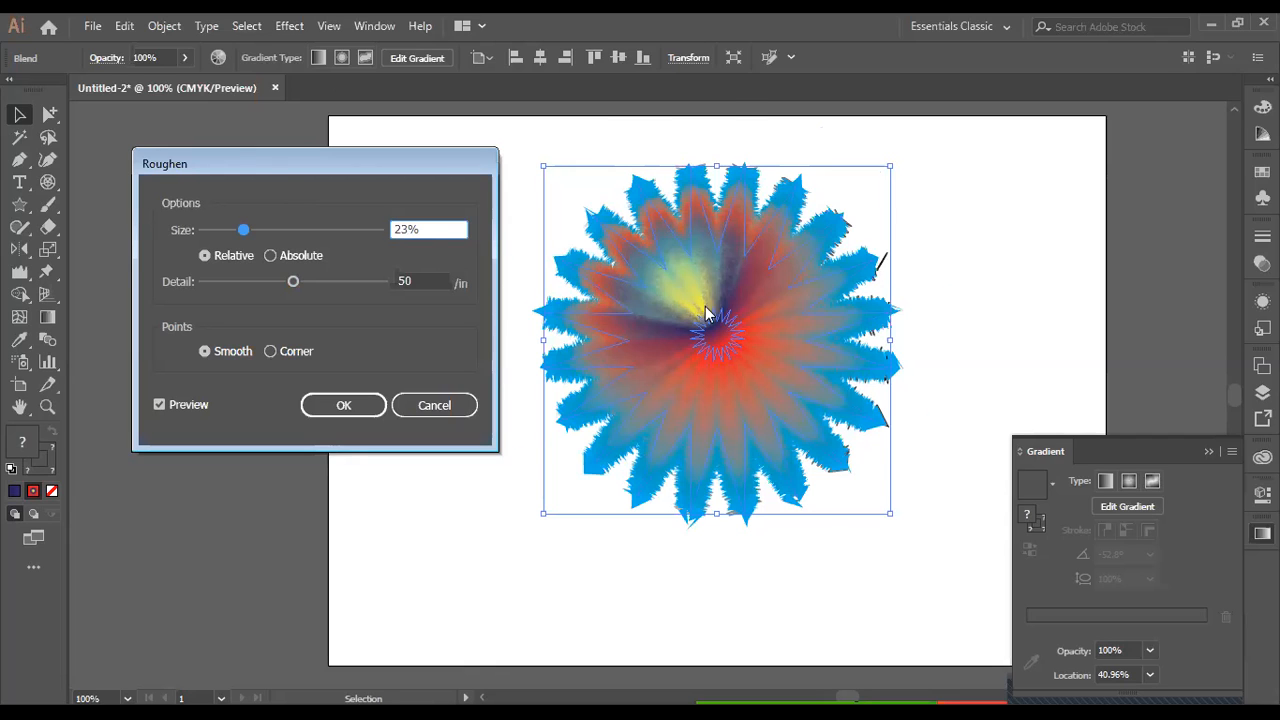
click(216, 229)
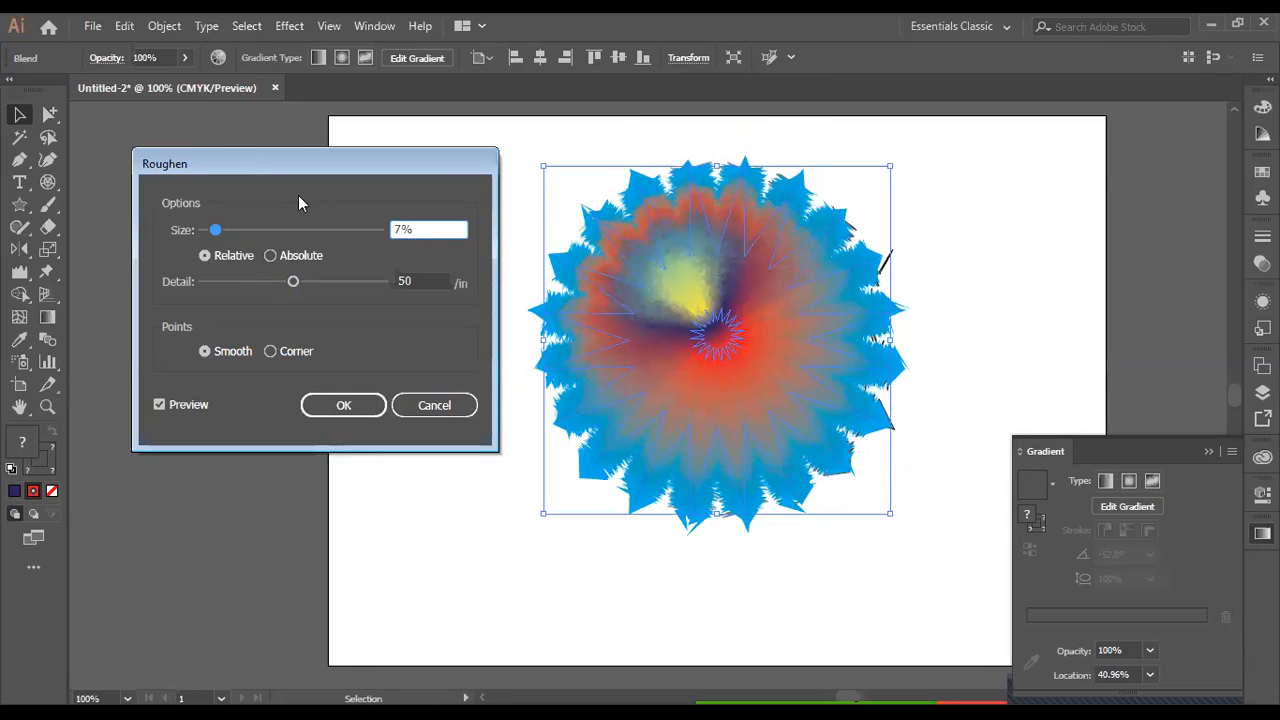
Step: Set the Roughen size to 3% and the detail to 74 per inch, apply the effect, and deselect the star
click(214, 230)
drag(213, 231, 207, 236)
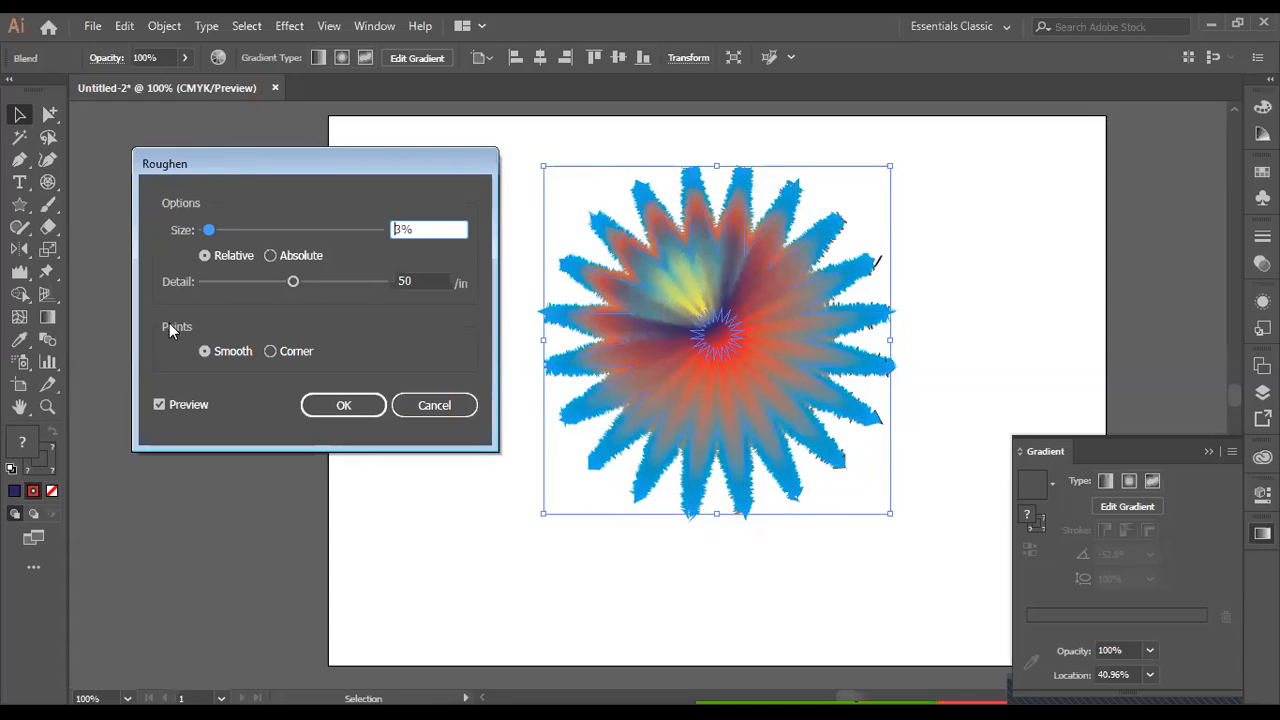
drag(293, 283, 341, 285)
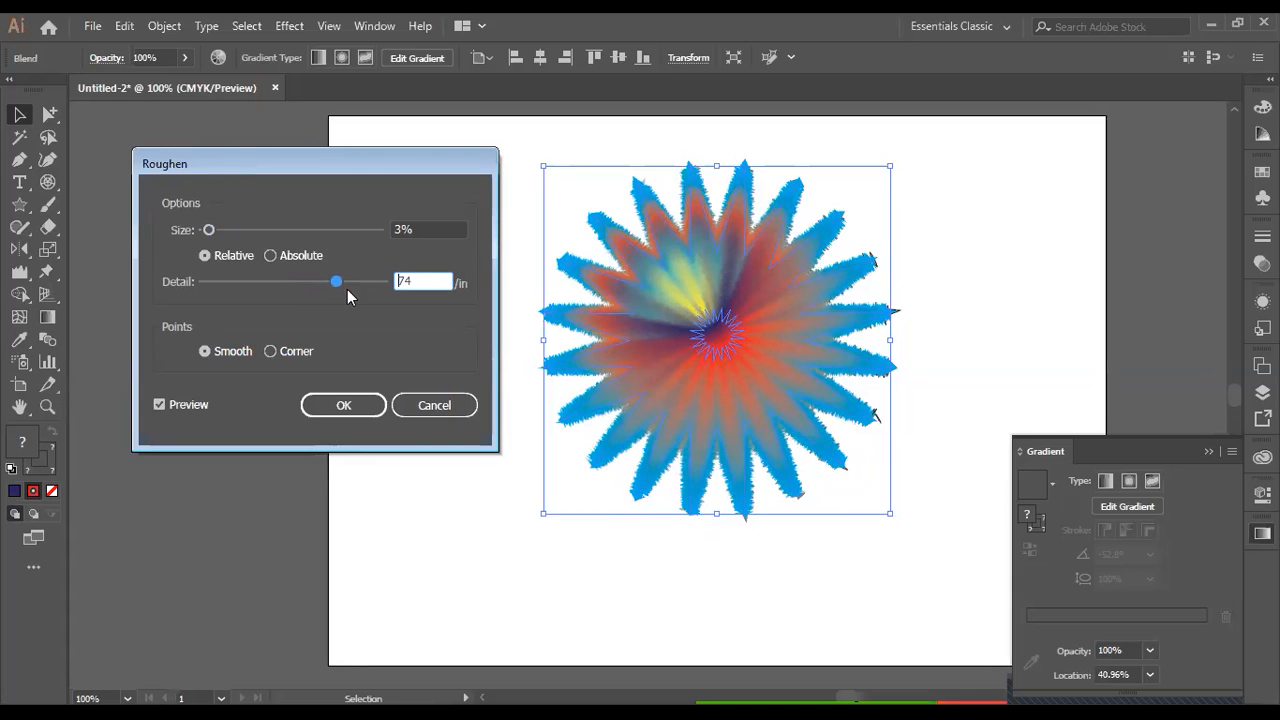
click(347, 407)
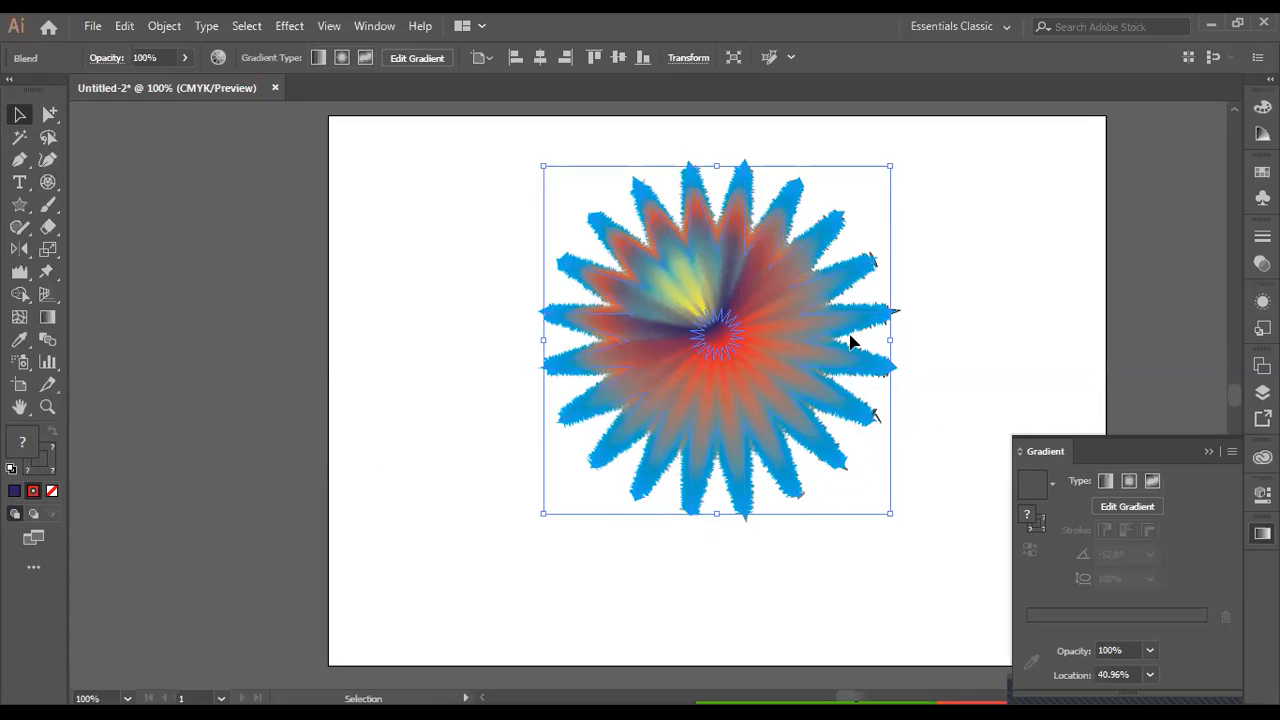
click(1000, 237)
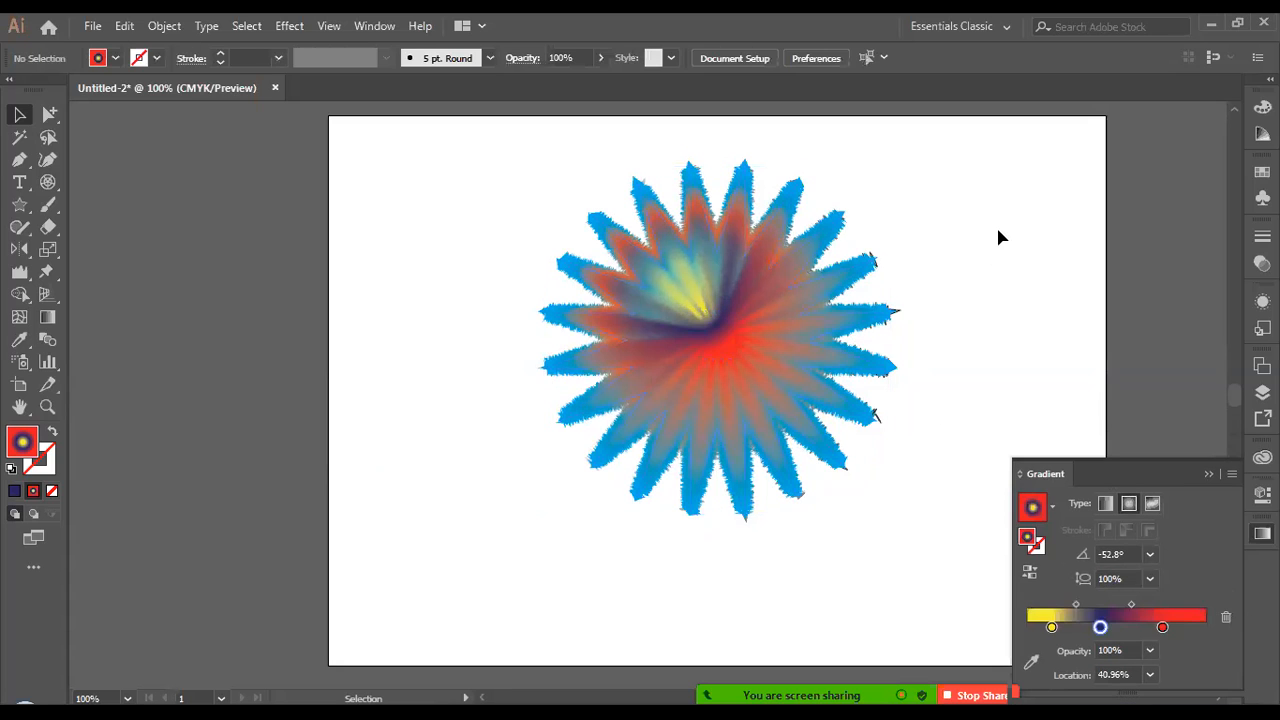
click(705, 340)
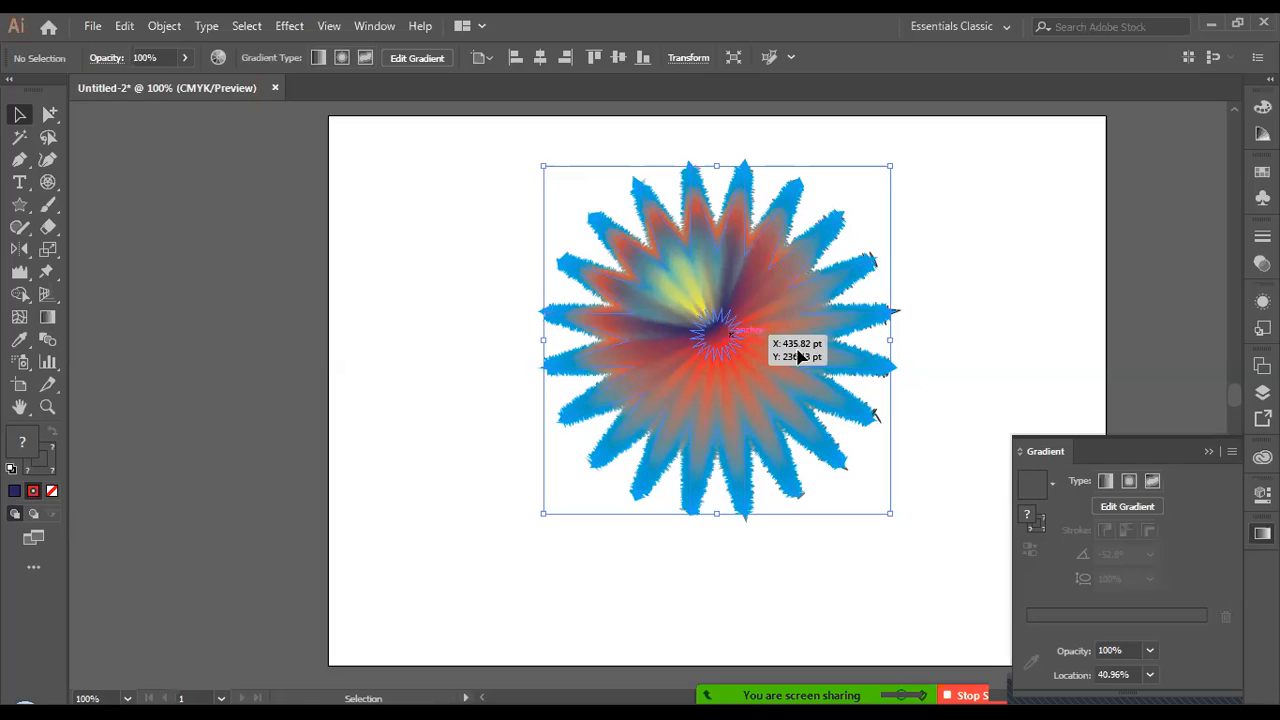
click(340, 366)
click(898, 409)
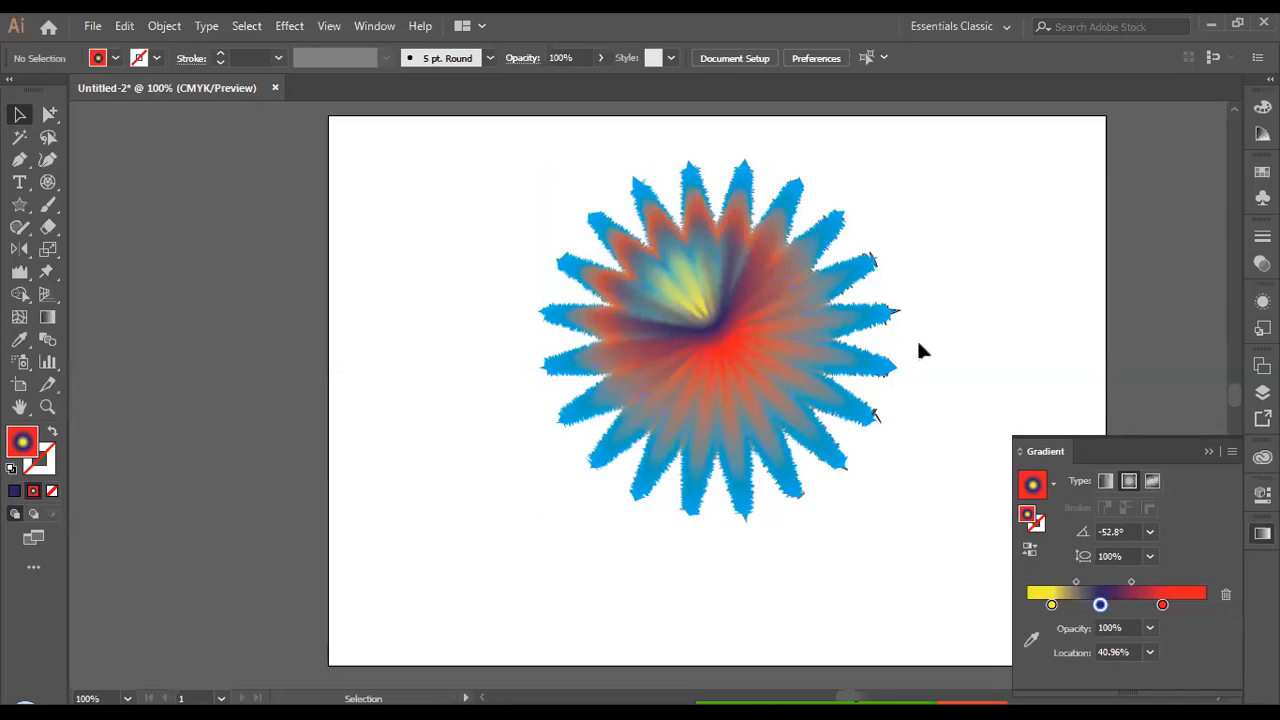
Step: Start a Gaussian Blur effect on the blended star with the preview on
drag(935, 213, 529, 530)
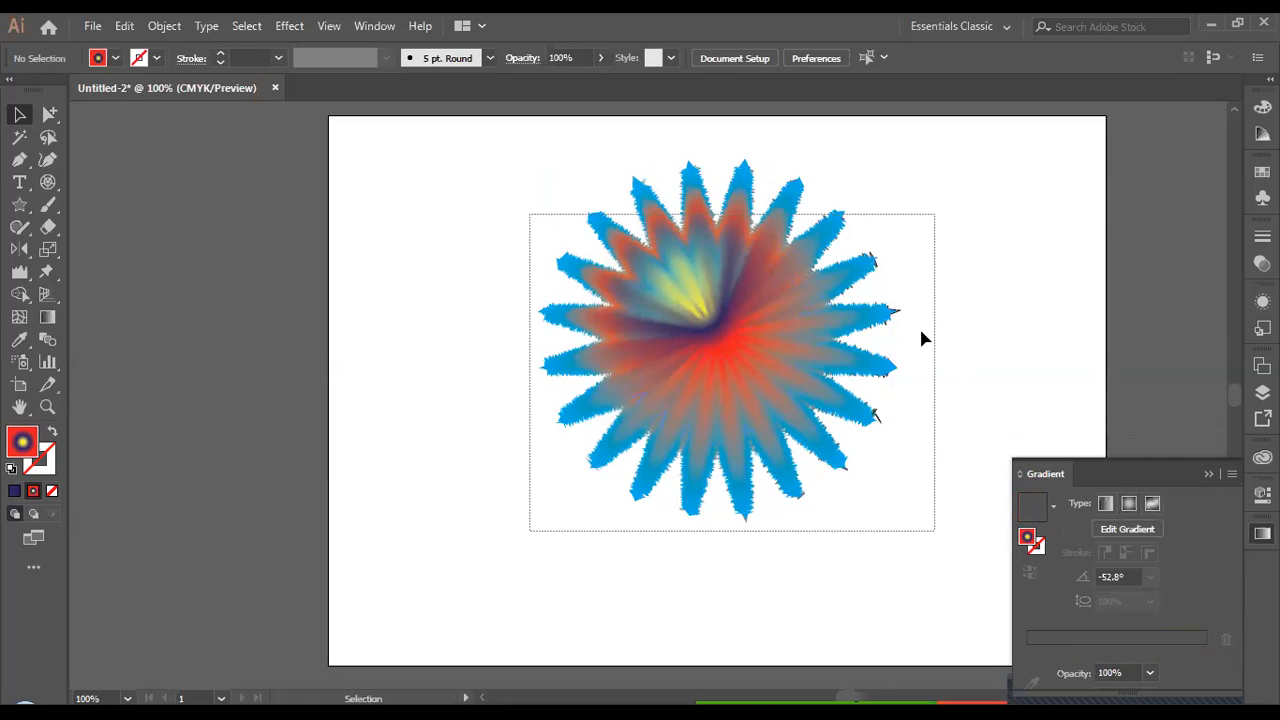
click(289, 26)
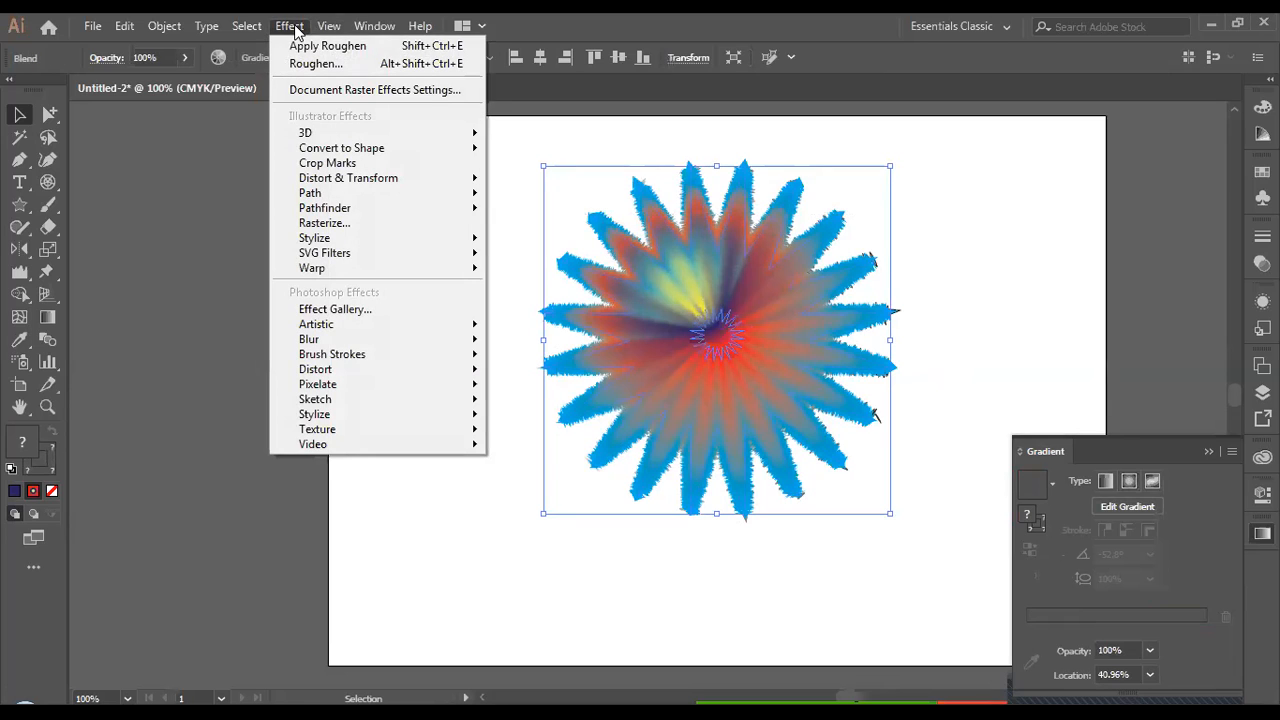
mouse_move(414, 198)
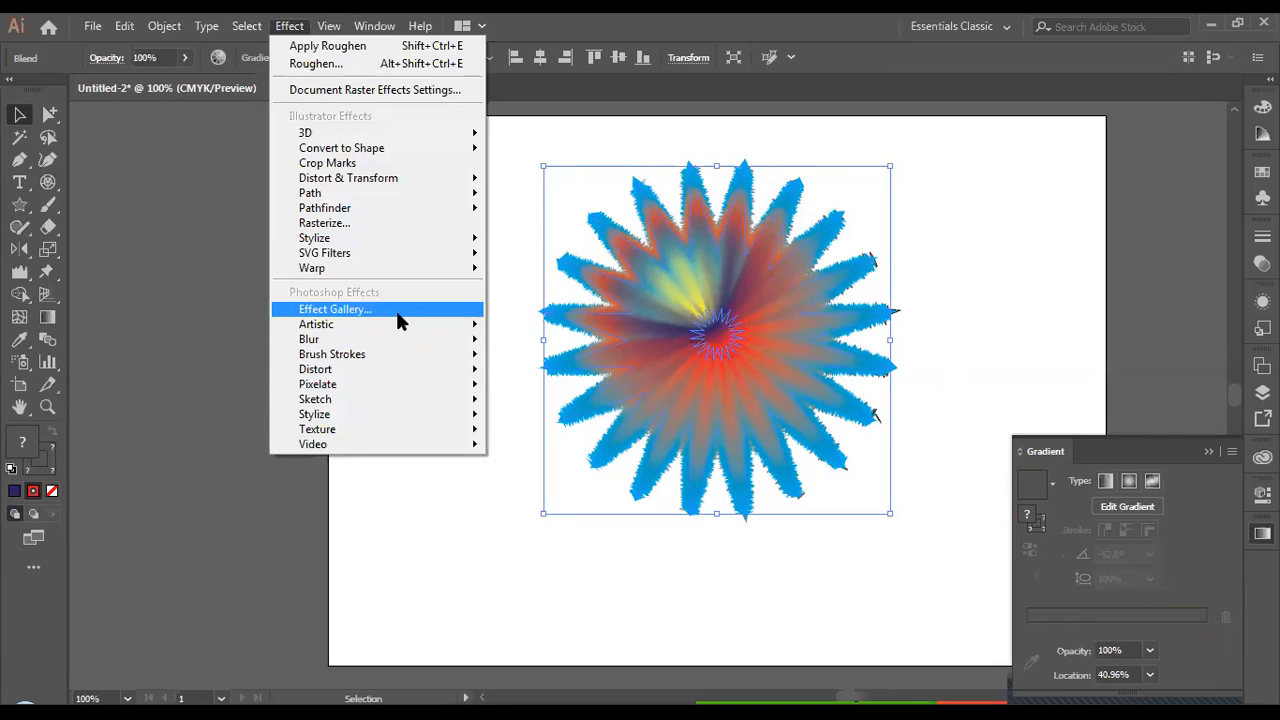
mouse_move(386, 431)
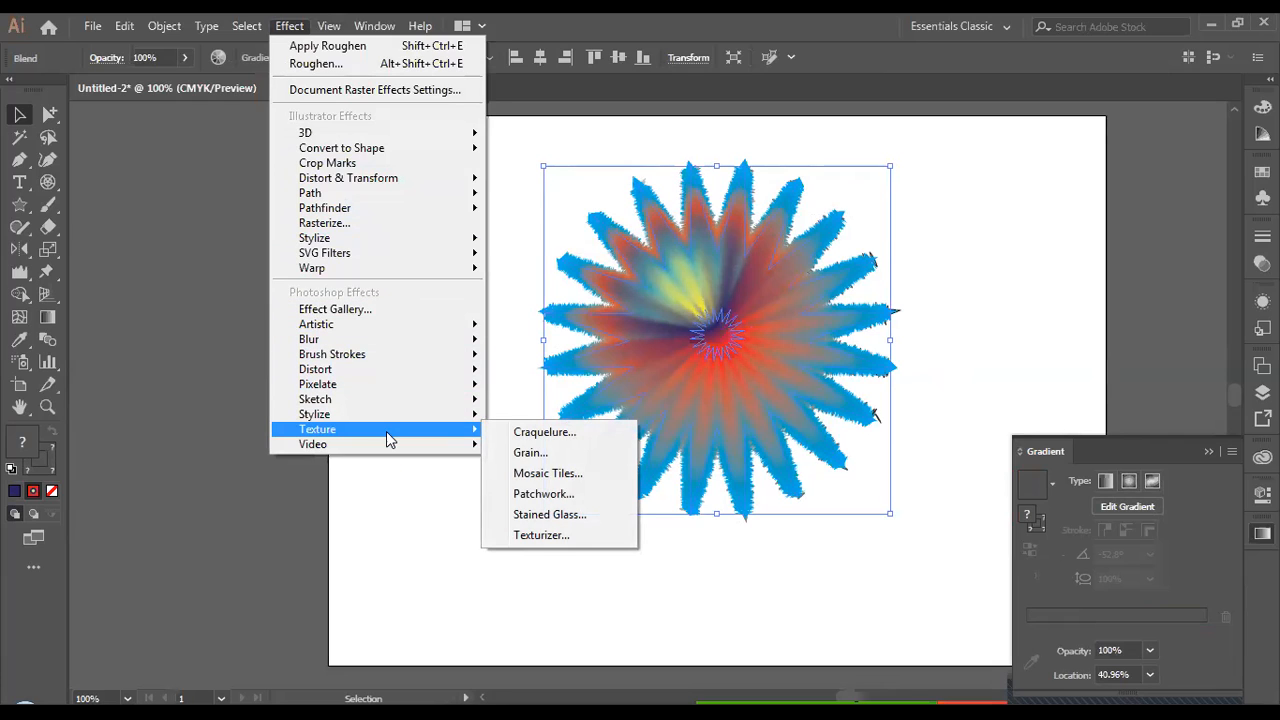
mouse_move(375, 398)
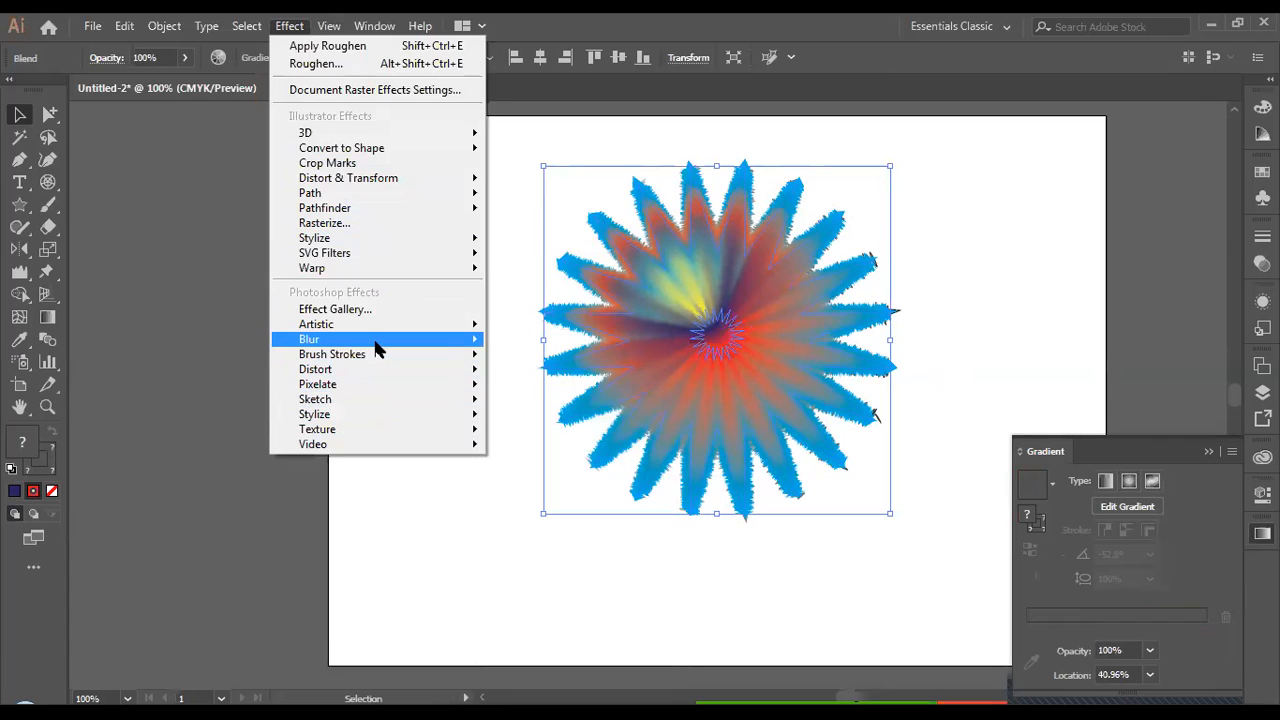
mouse_move(377, 348)
click(530, 342)
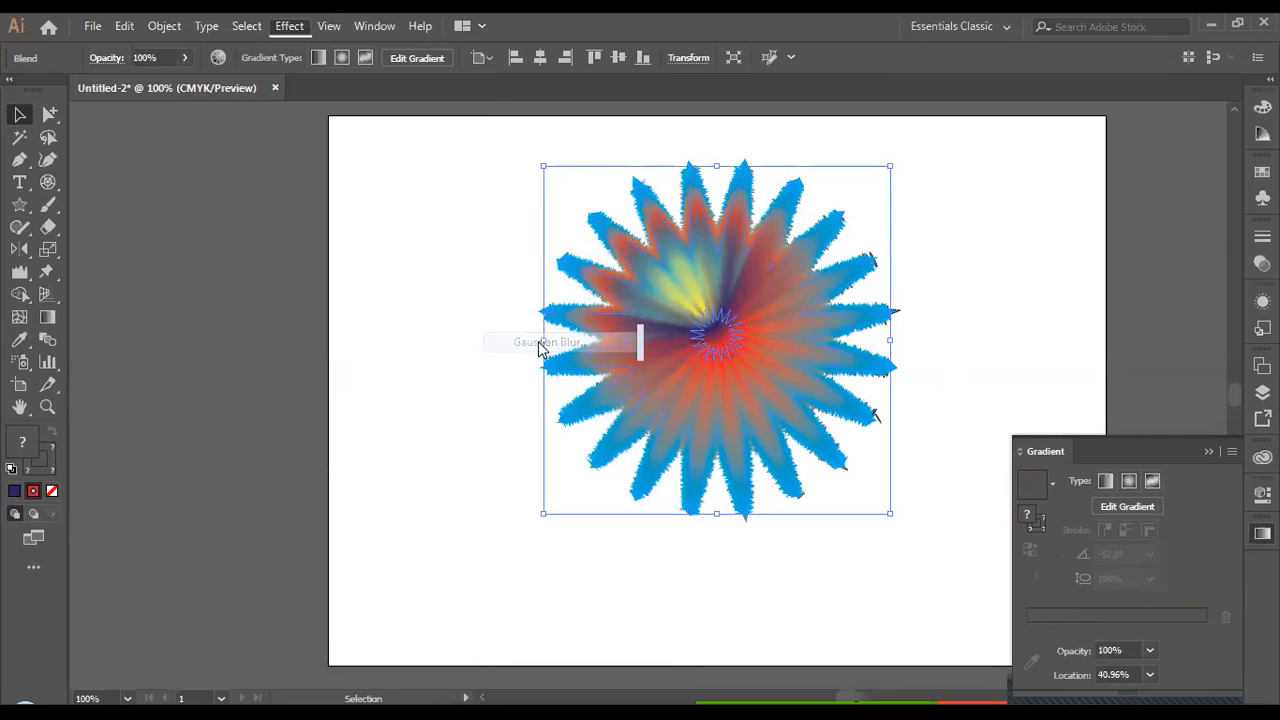
drag(840, 259, 420, 233)
click(245, 318)
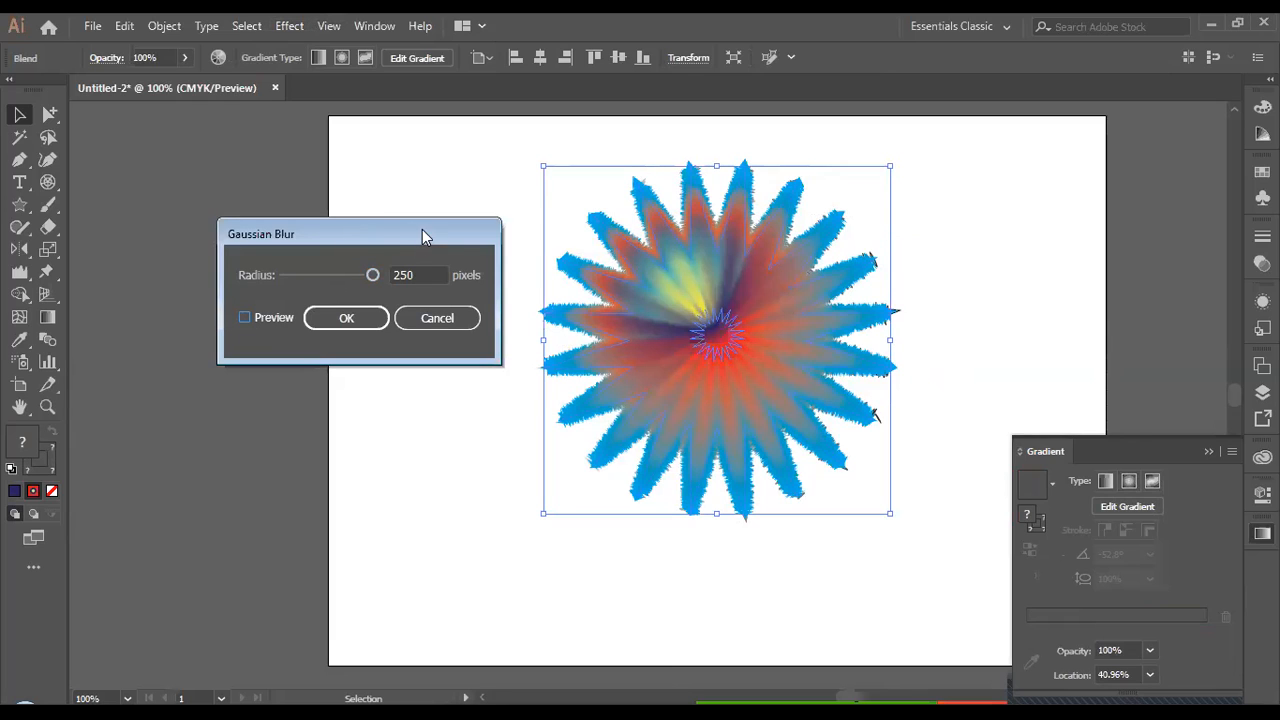
Step: Set the blur radius to 7.3 pixels, apply it, and move the star about 169 pt to the left
click(245, 318)
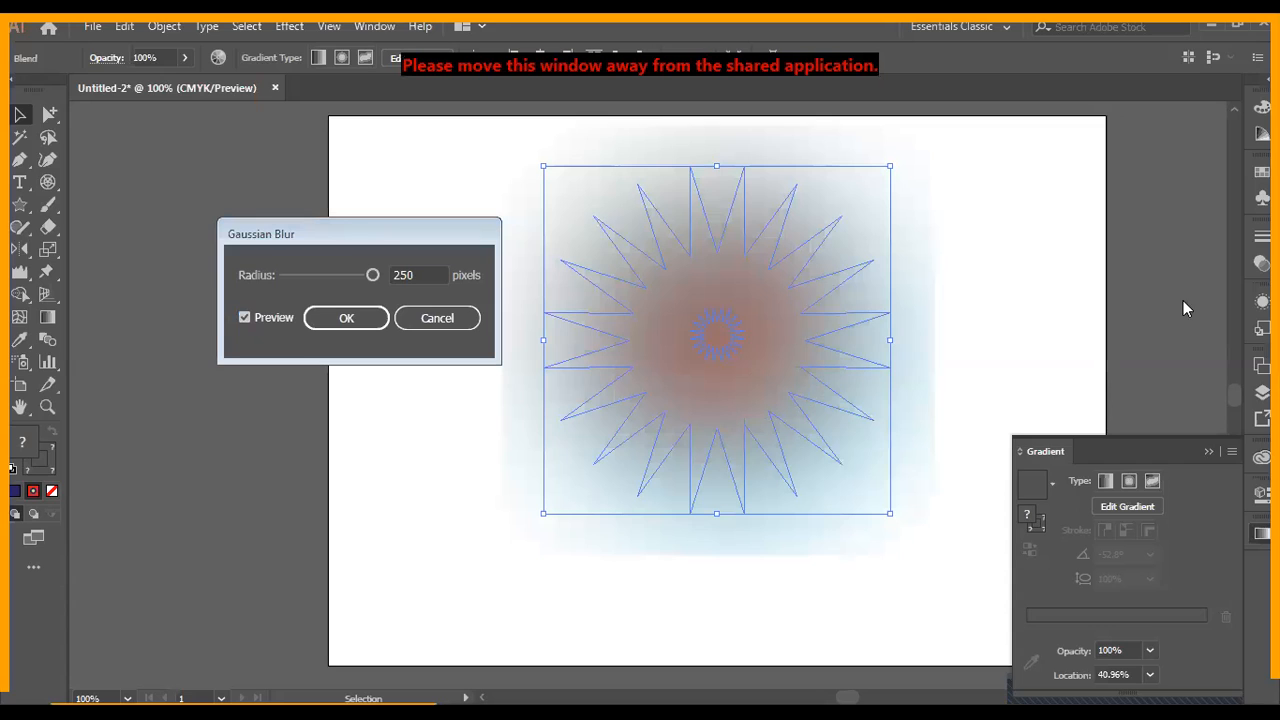
drag(347, 281, 315, 284)
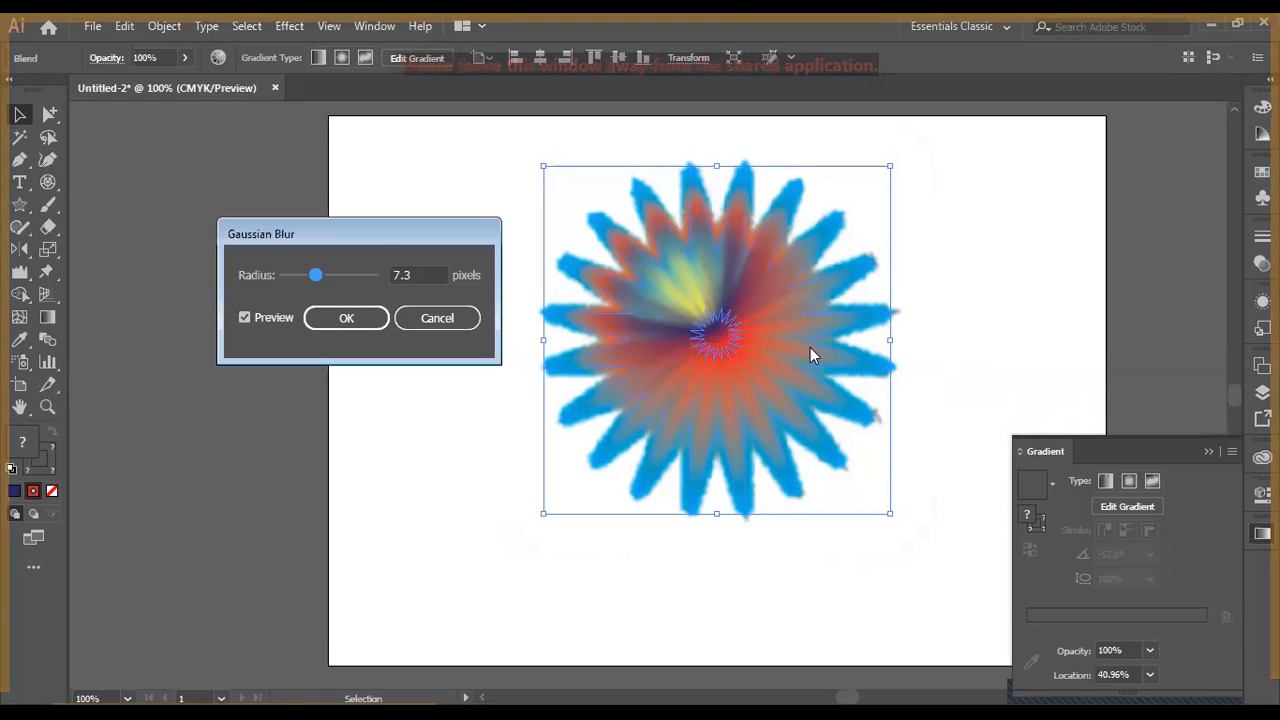
click(346, 318)
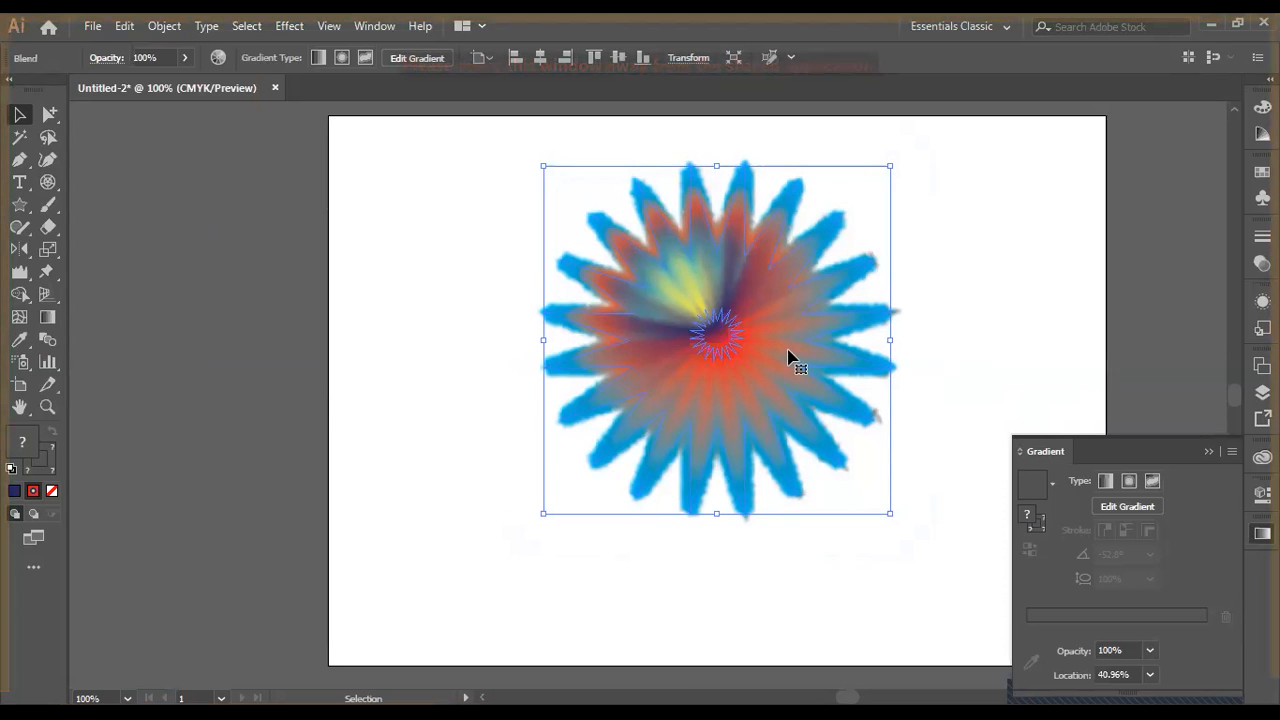
mouse_move(650, 348)
mouse_down()
mouse_move(592, 350)
mouse_move(650, 348)
mouse_up()
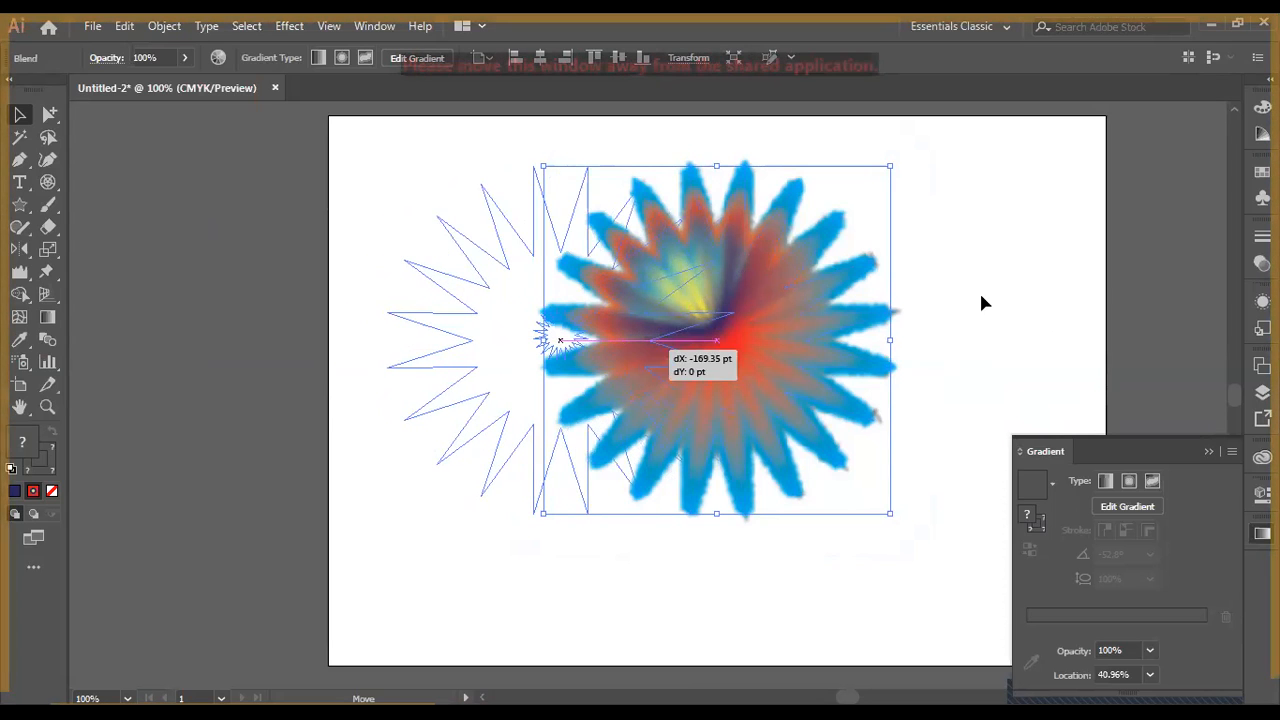
click(976, 290)
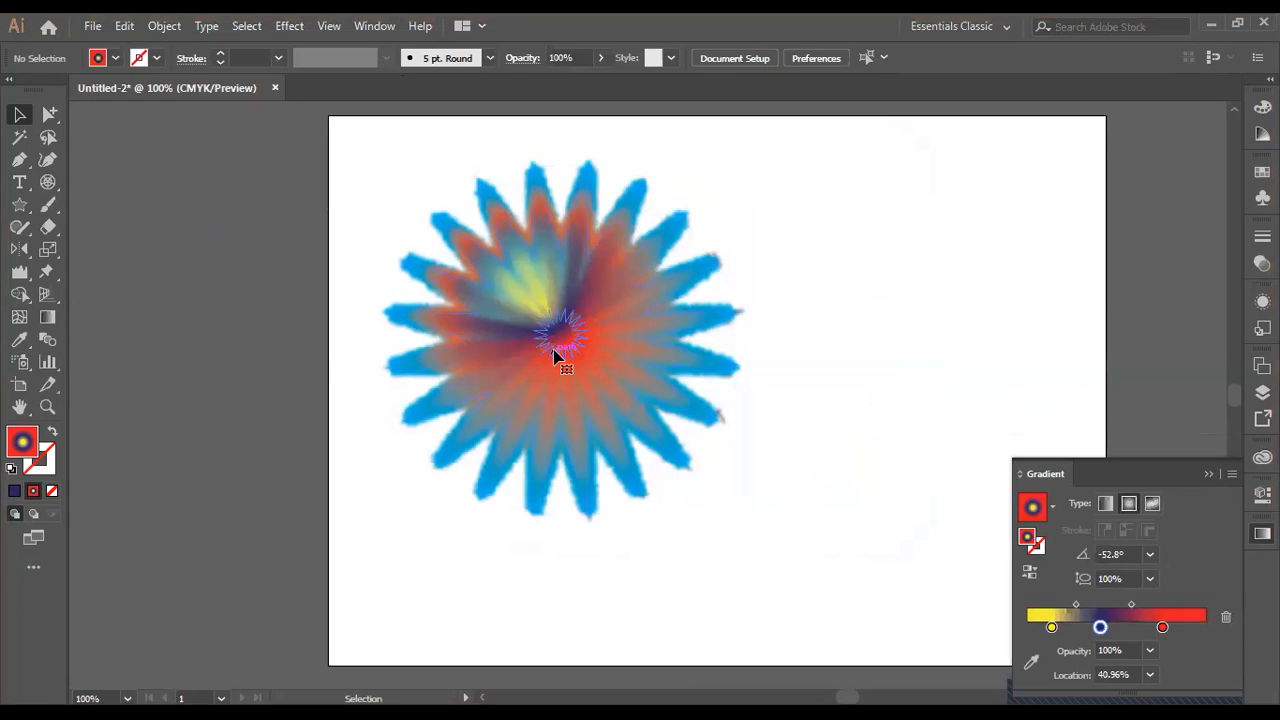
Step: Try an Inner Glow on the blurred star in Screen mode with 76% opacity and the preview on
key(ctrl+a)
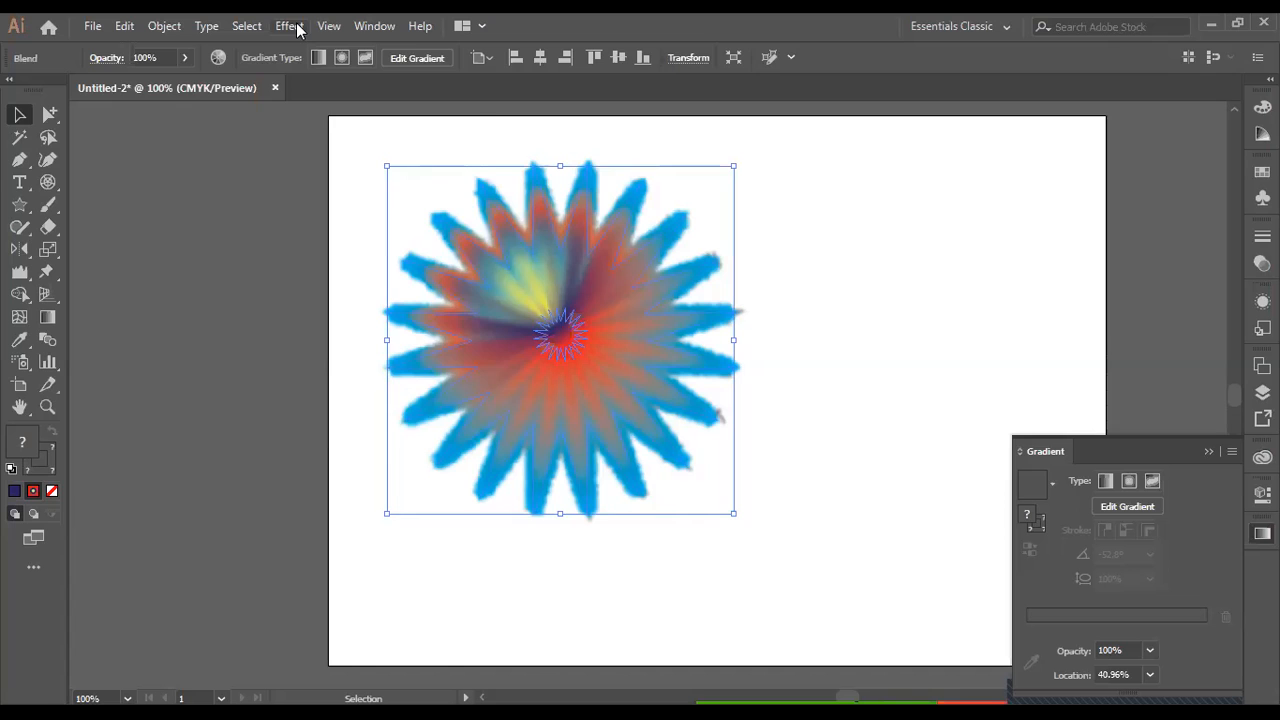
click(295, 28)
mouse_move(435, 278)
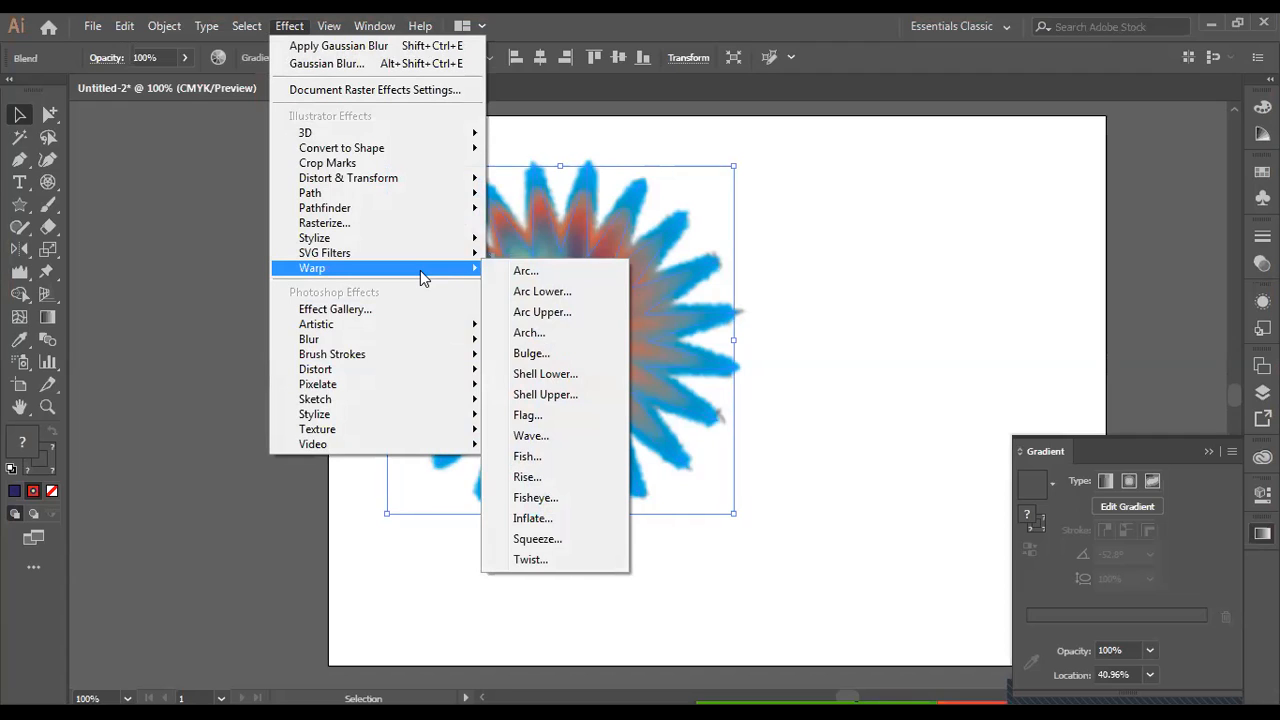
mouse_move(423, 238)
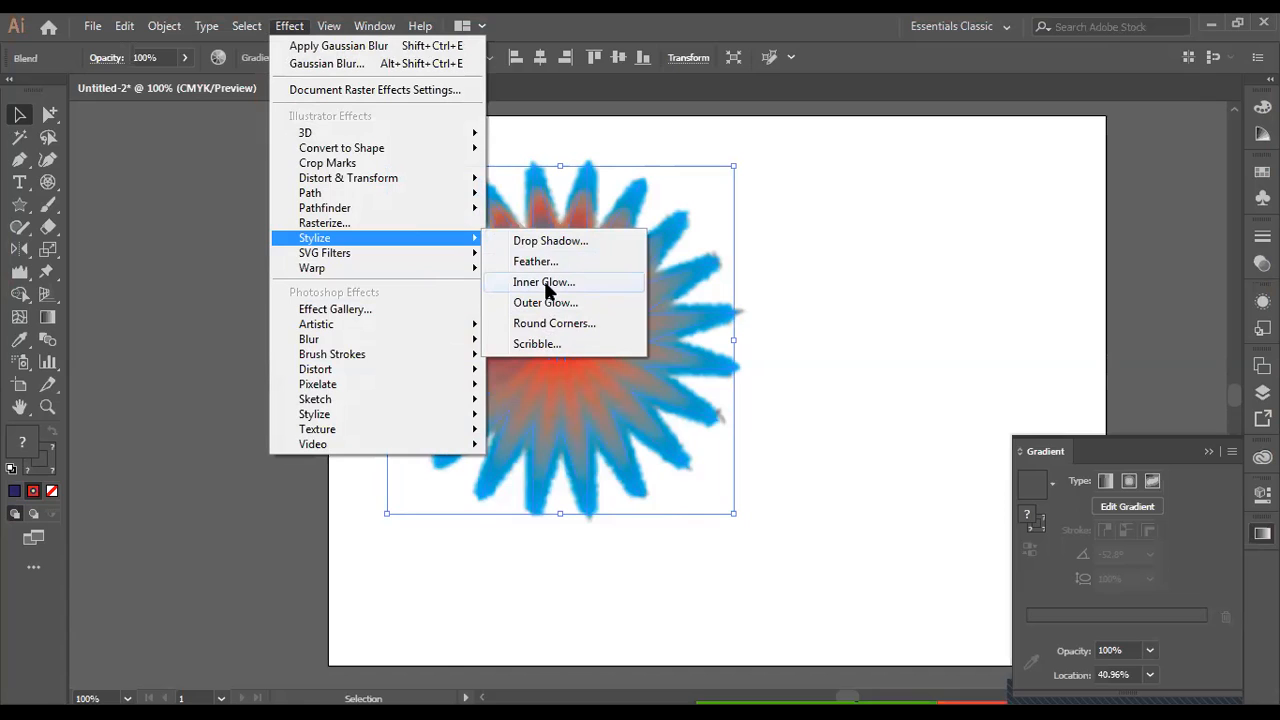
click(546, 285)
drag(620, 261, 878, 200)
click(905, 243)
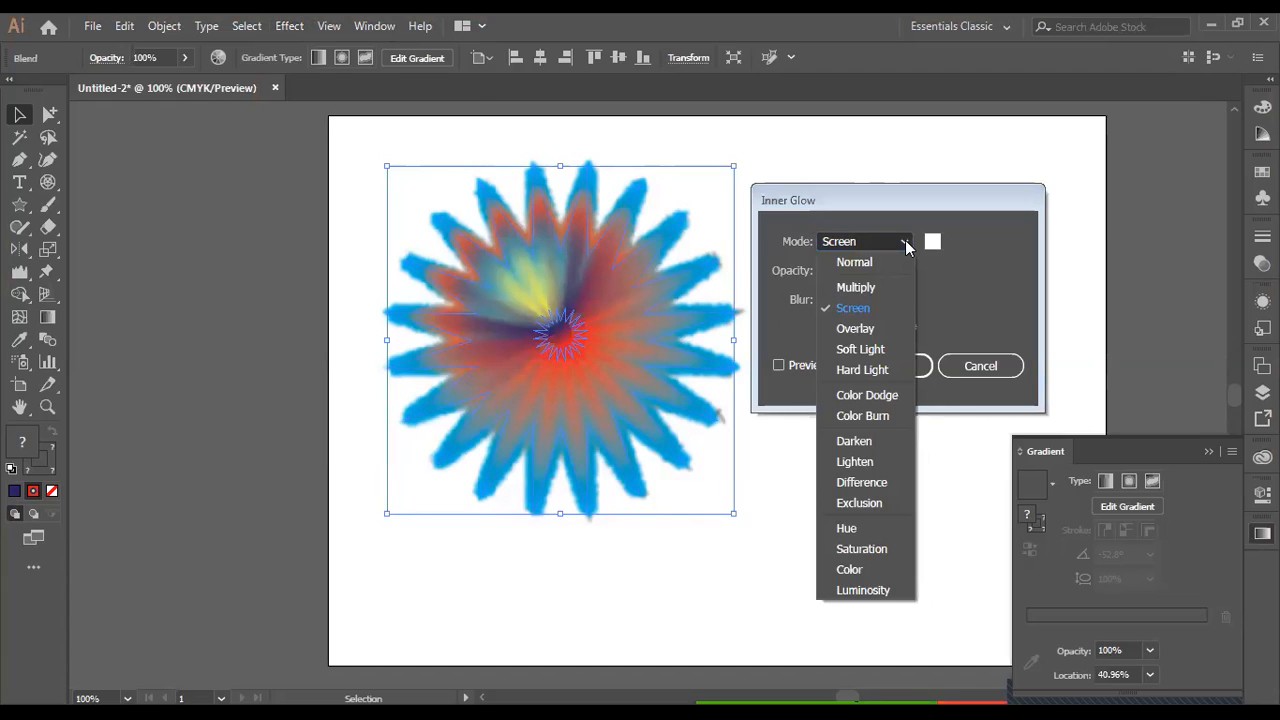
click(905, 243)
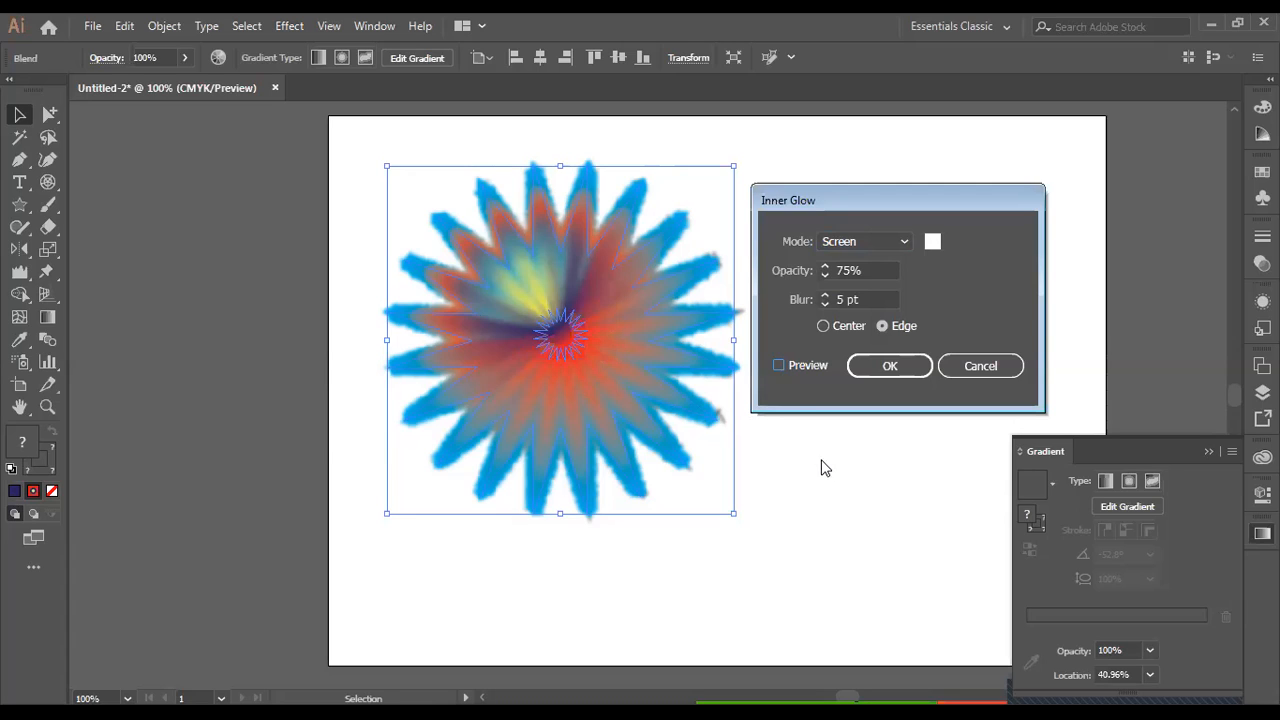
click(779, 366)
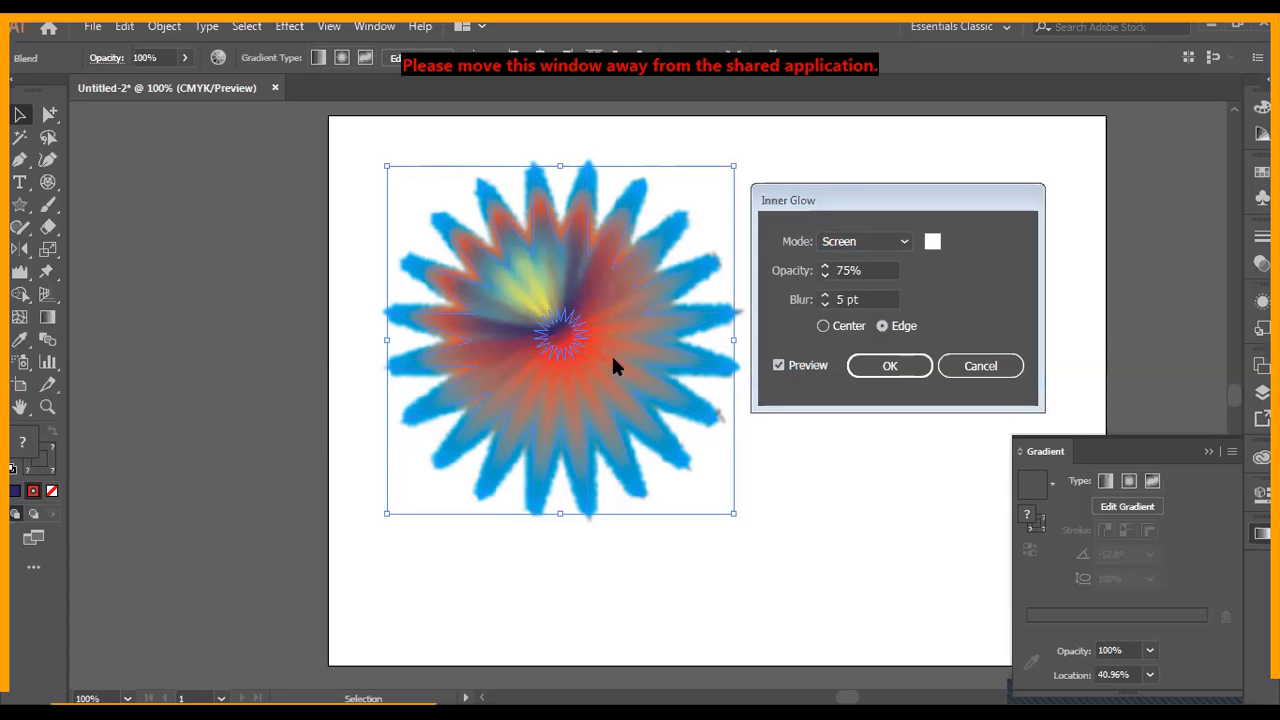
click(825, 271)
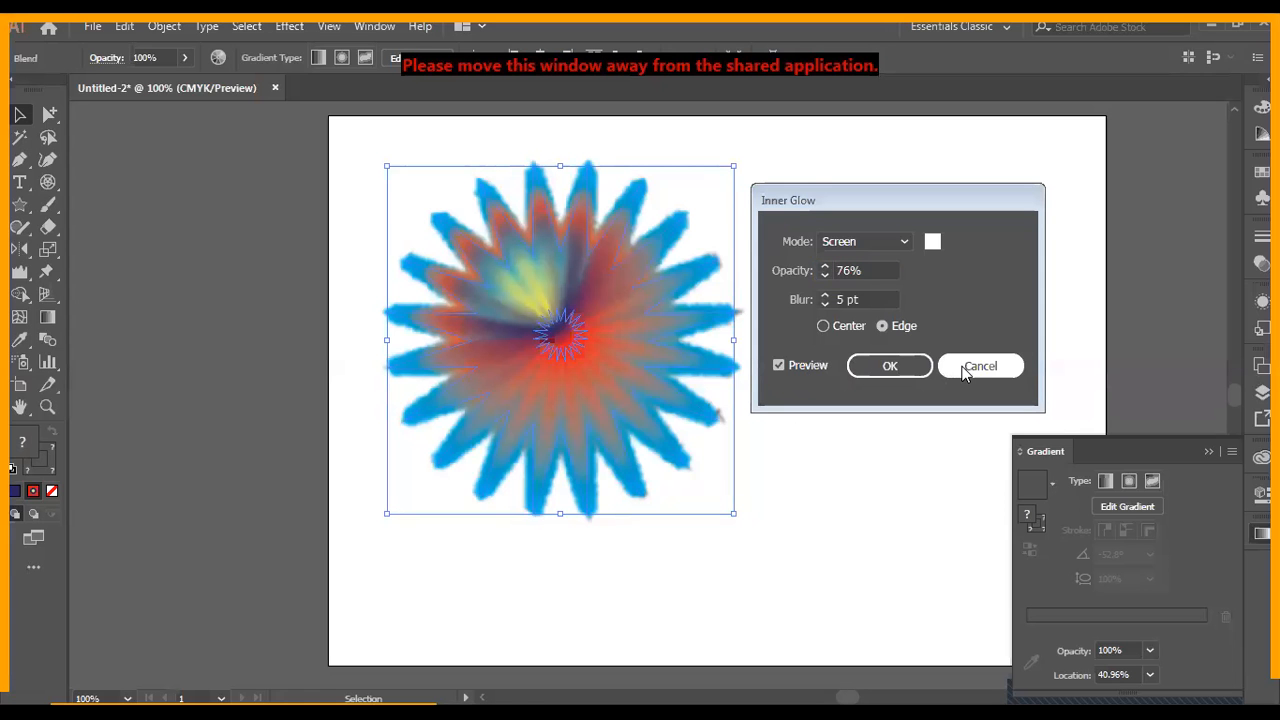
click(965, 368)
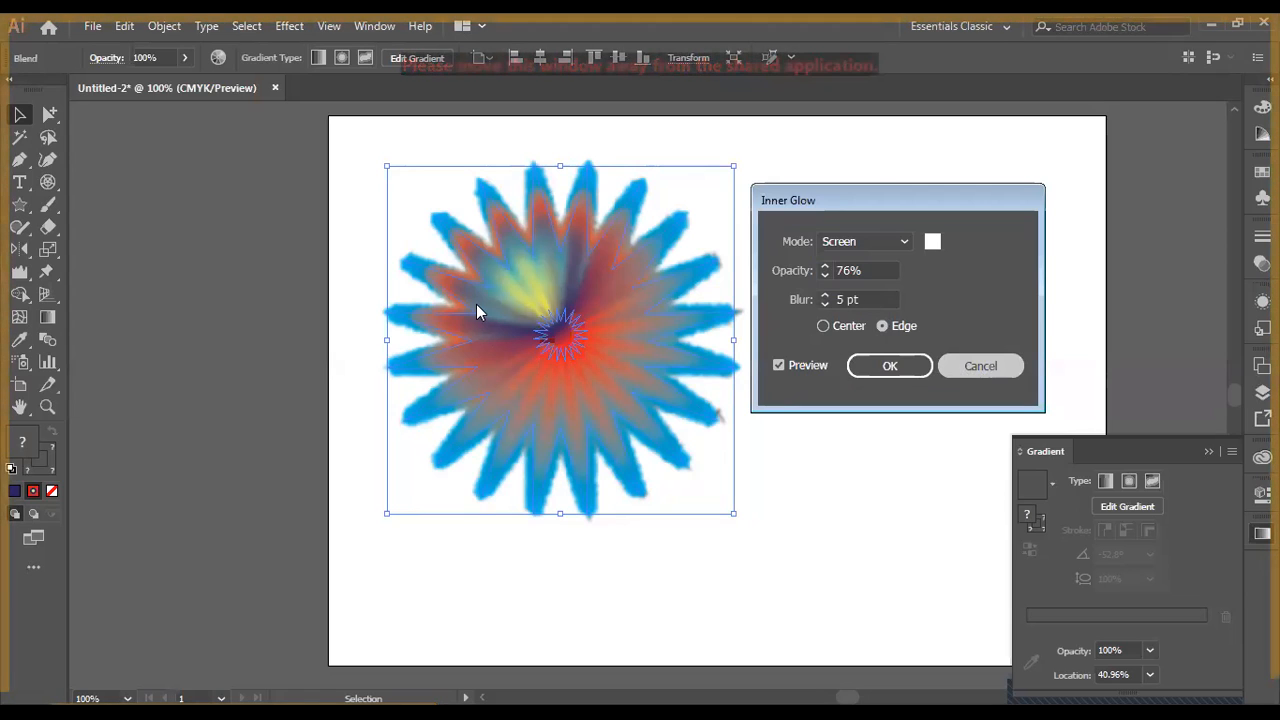
click(995, 362)
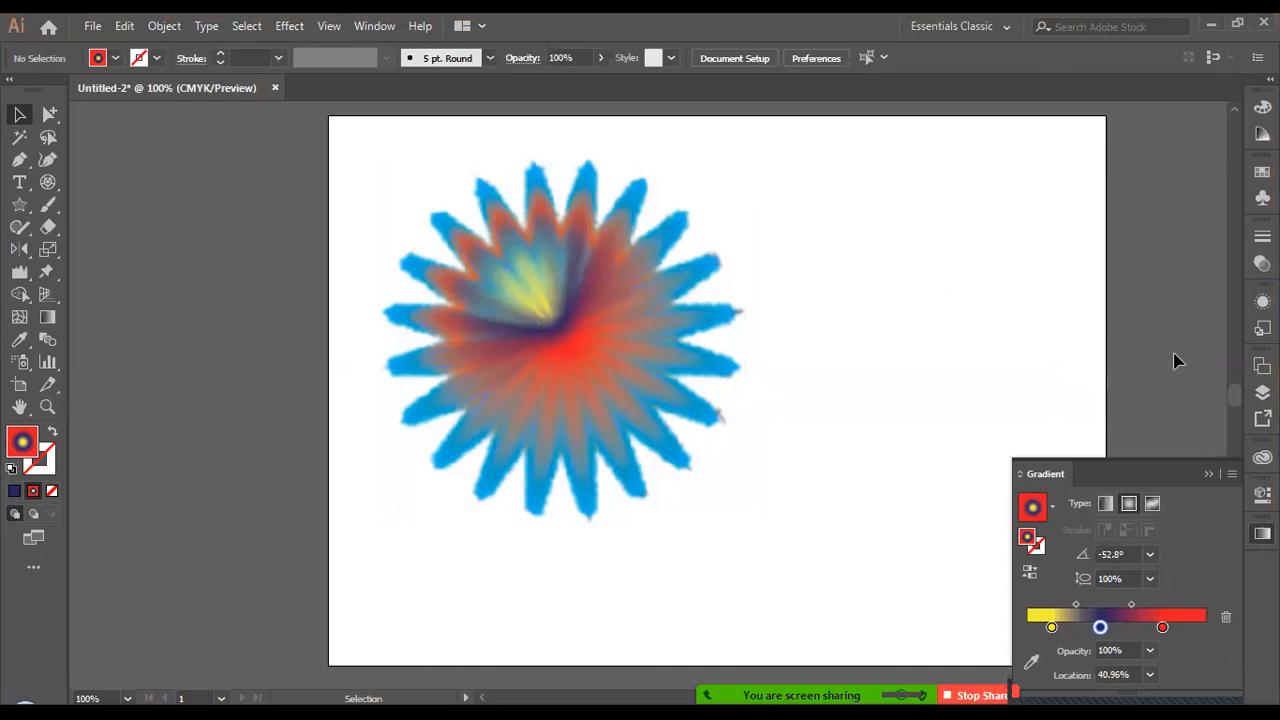
Step: Look through the Pathfinder, Distort & Transform, Blur and Distort effects available for the selected star
click(289, 26)
key(Escape)
drag(364, 163, 806, 430)
click(290, 26)
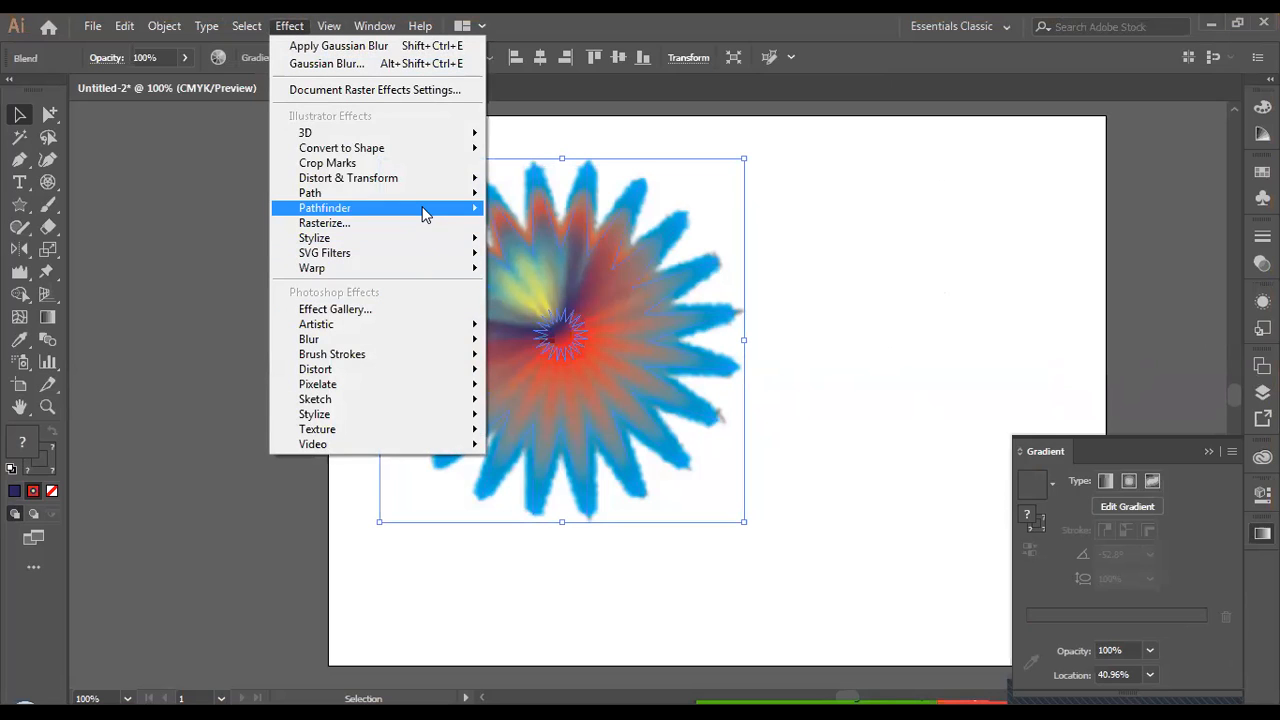
mouse_move(422, 212)
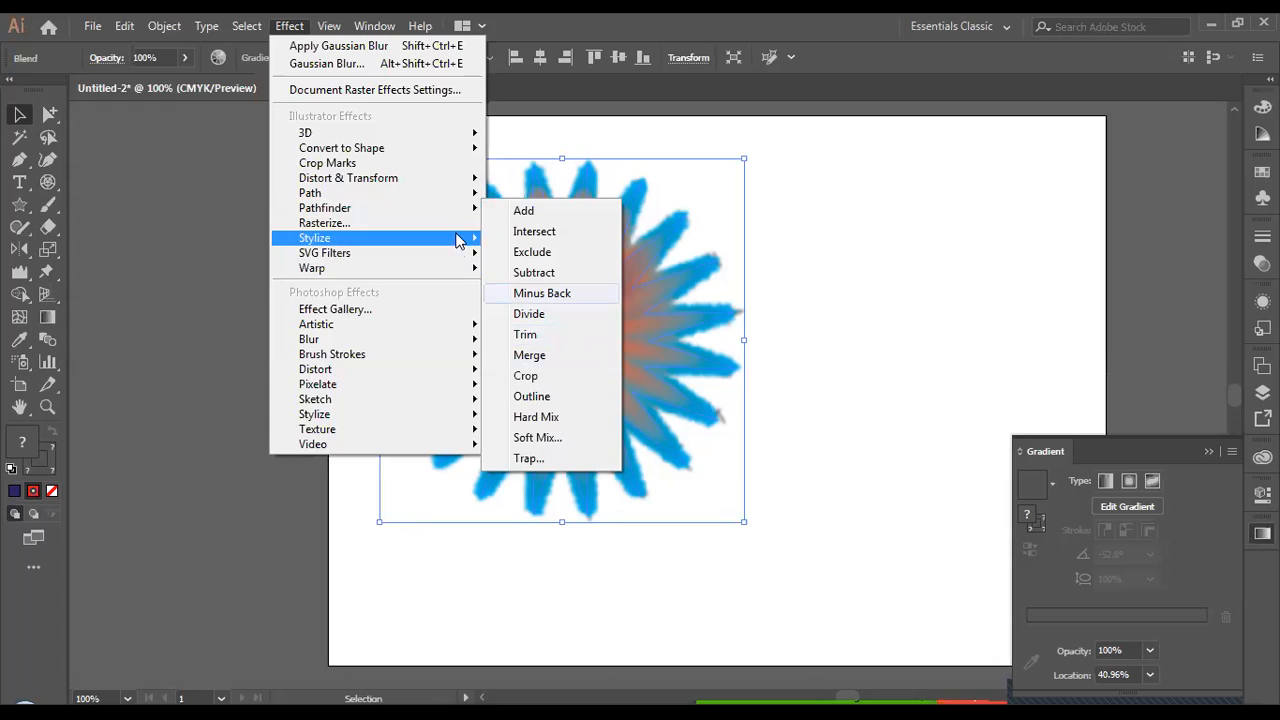
mouse_move(457, 183)
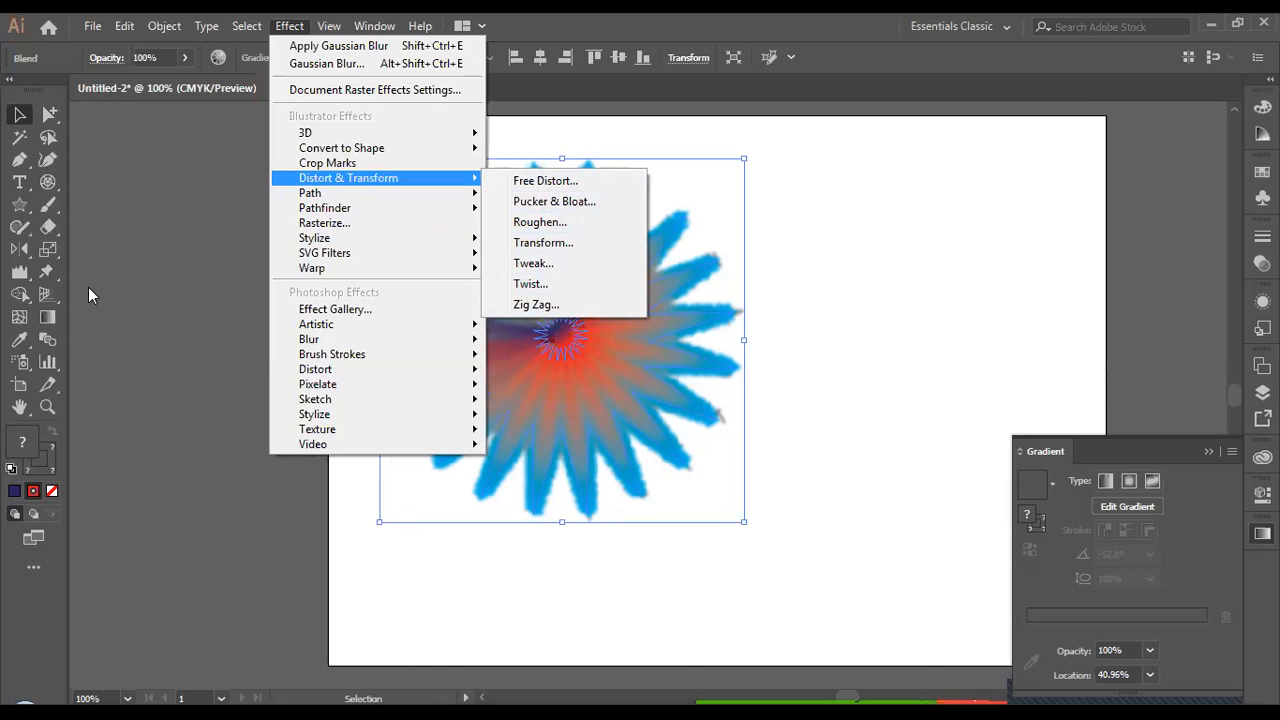
mouse_move(352, 332)
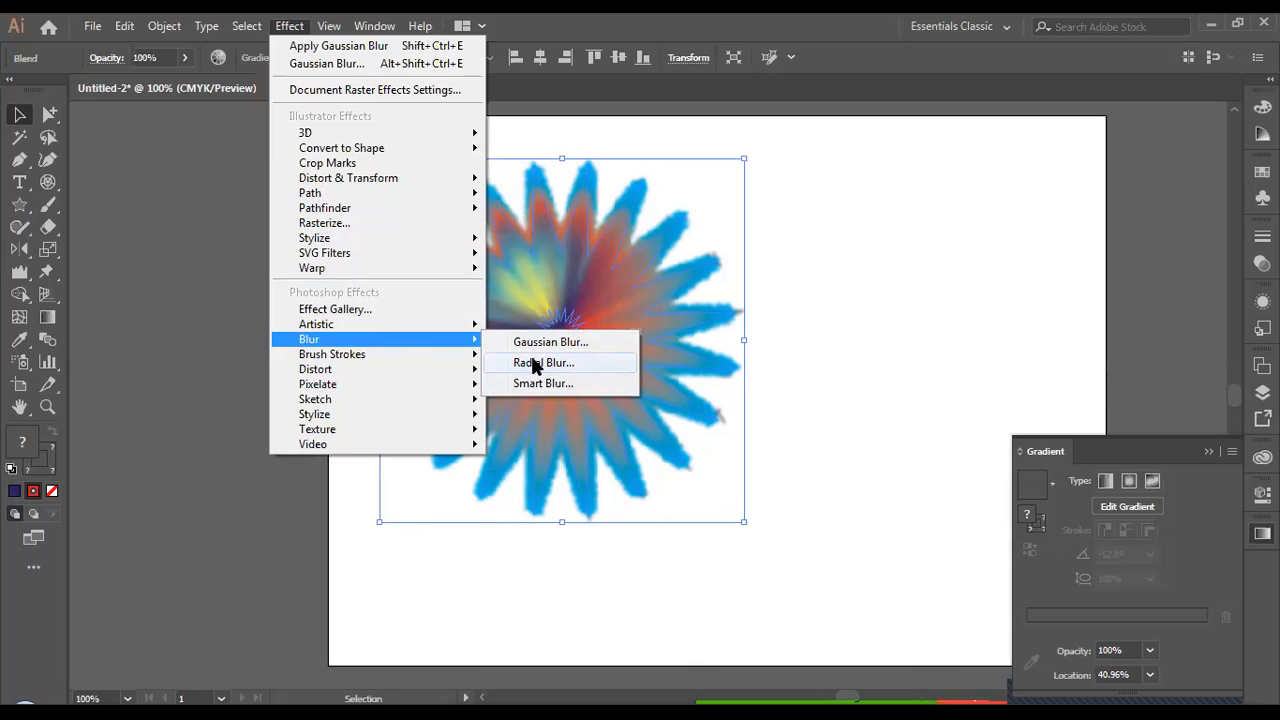
mouse_move(465, 362)
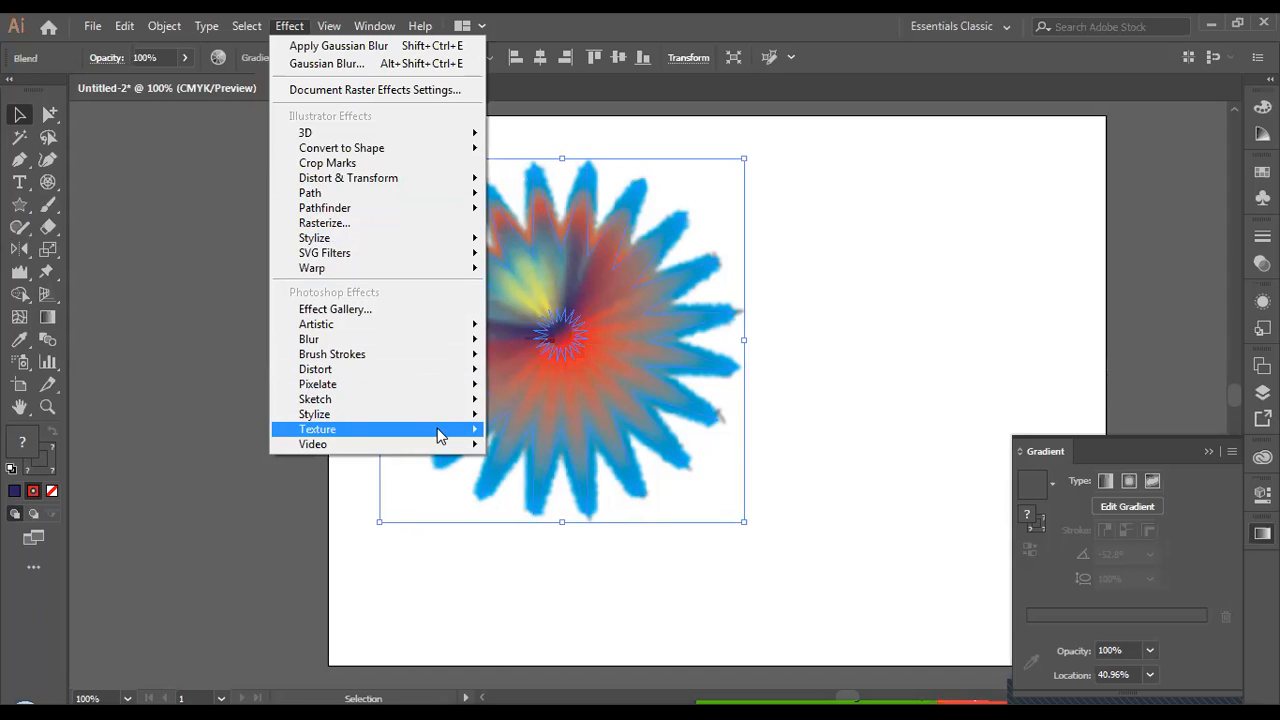
mouse_move(428, 377)
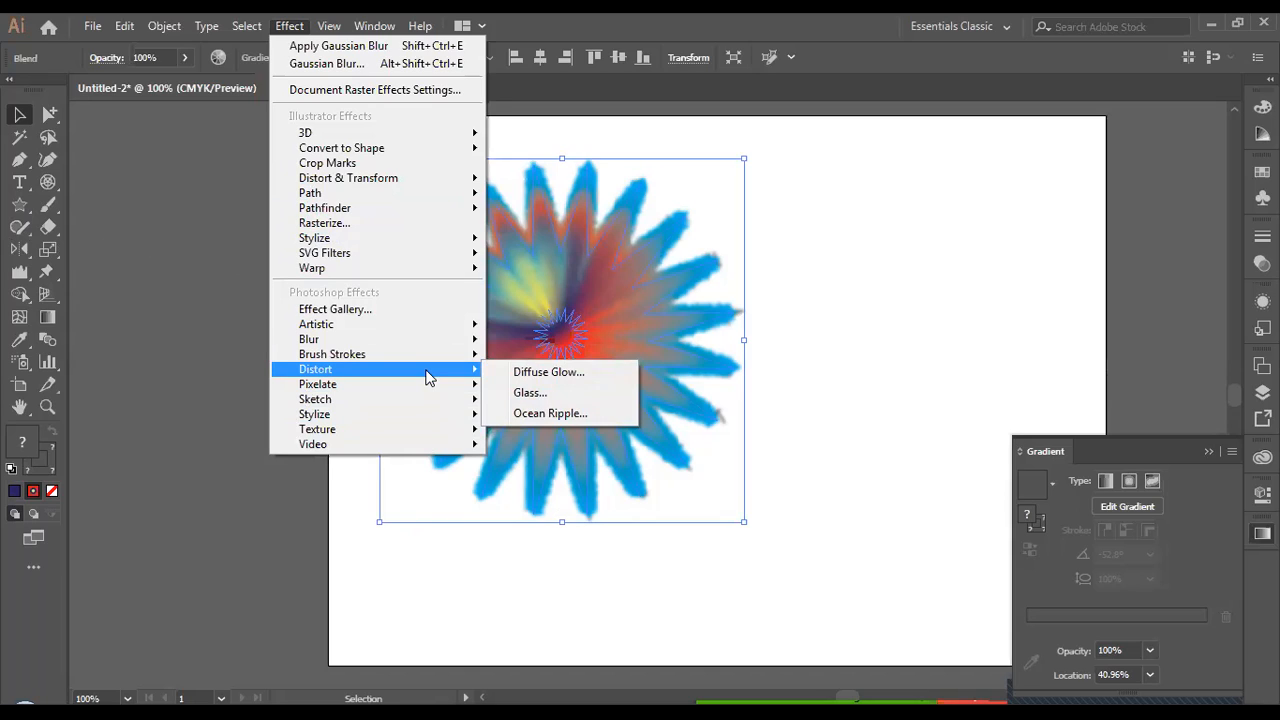
click(755, 667)
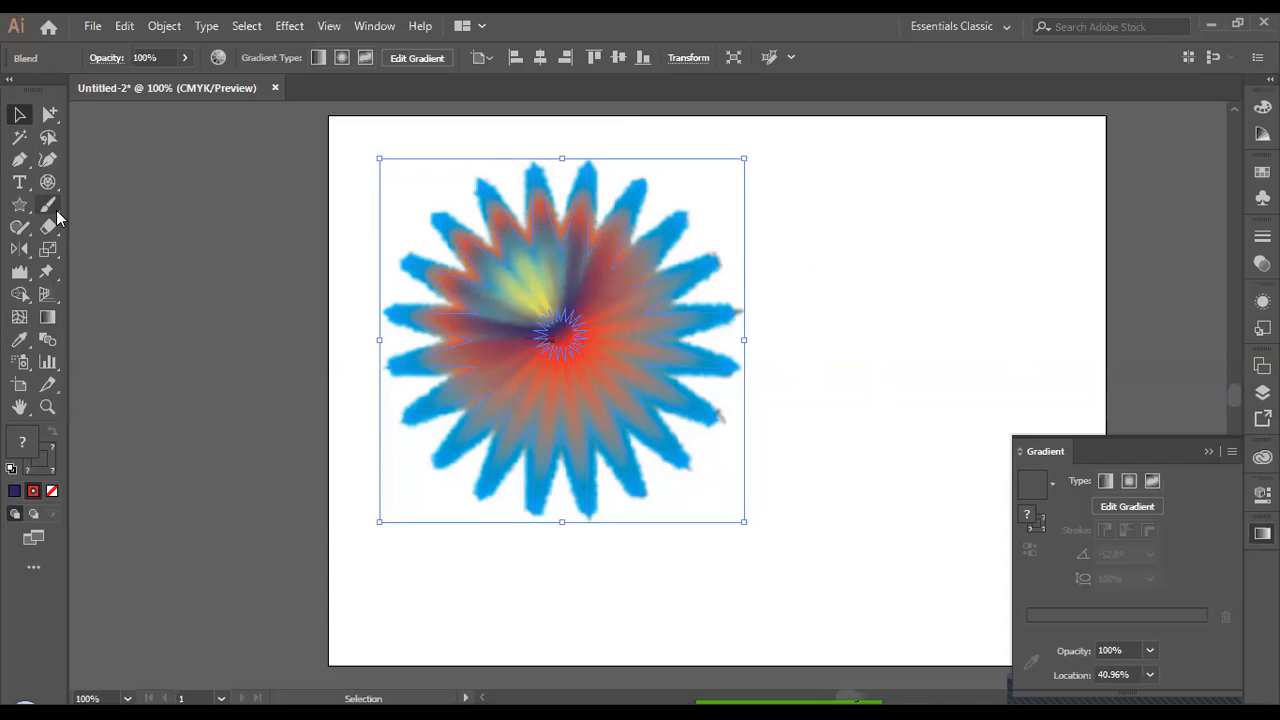
Step: Move the blurred star off the artboard to its left side and deselect it
scroll(918, 300, down, 3)
scroll(905, 320, up, 2)
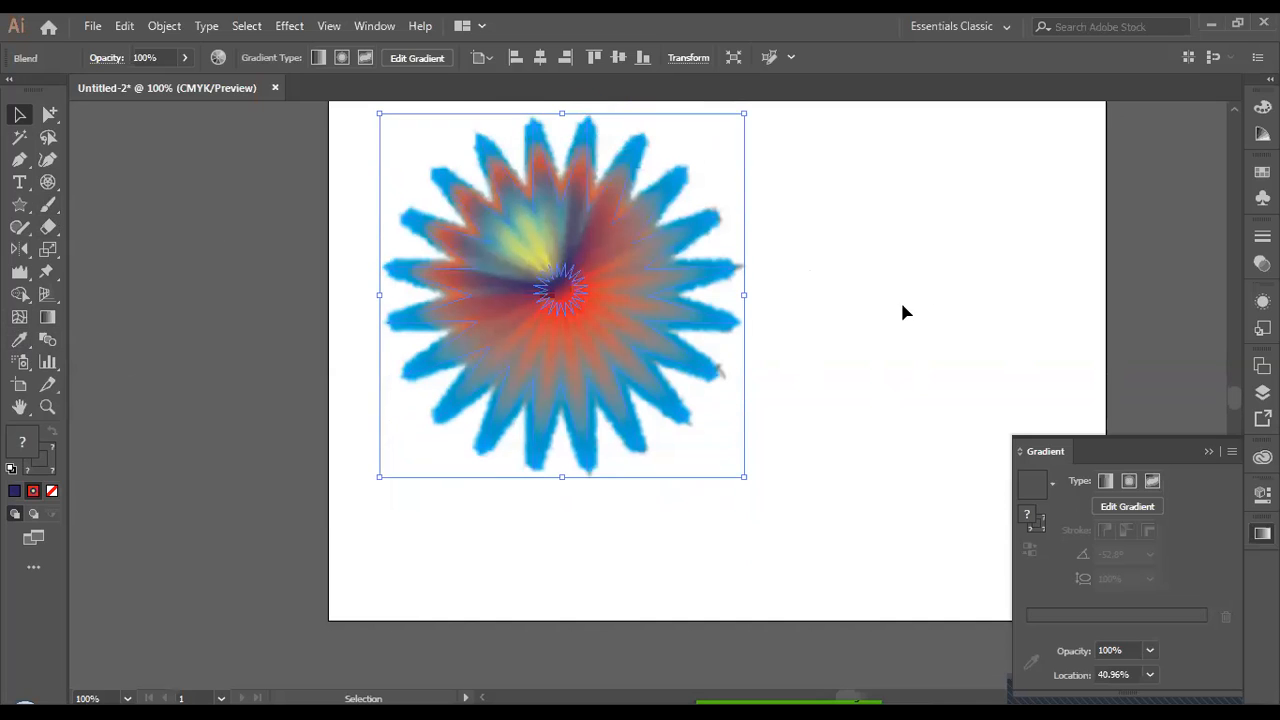
drag(543, 303, 355, 325)
click(760, 295)
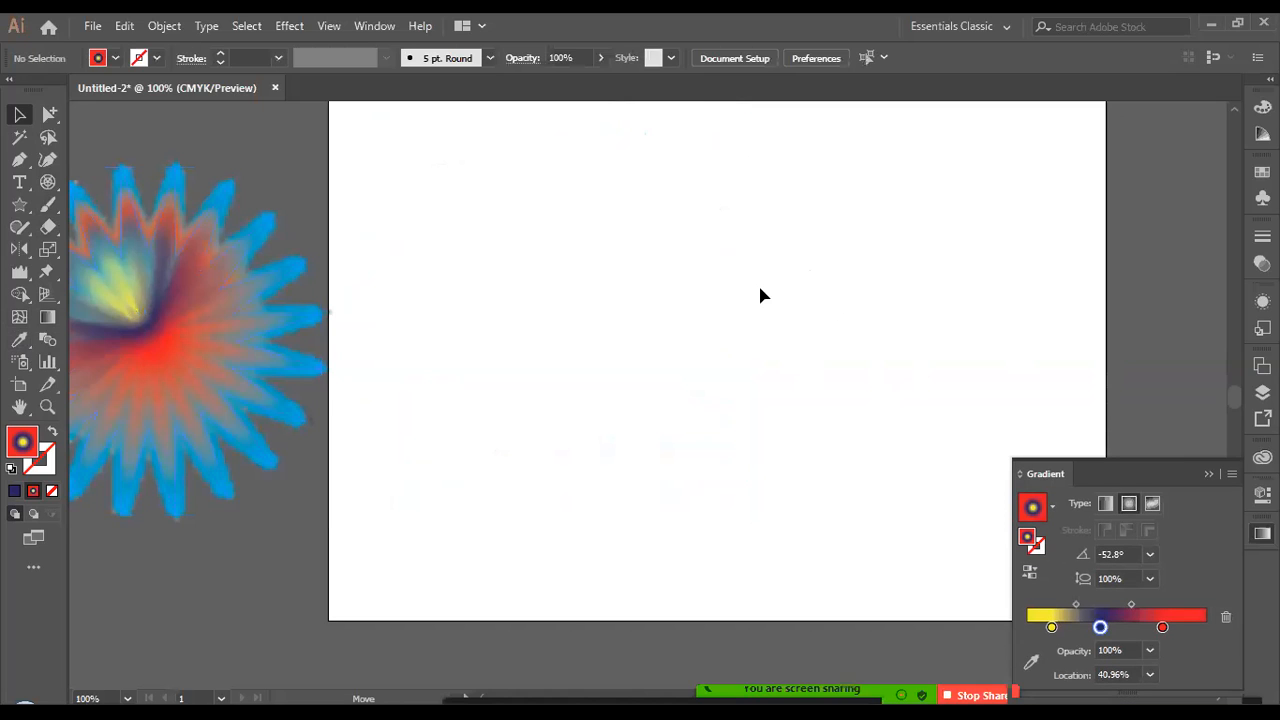
Step: Draw a rectangle covering the whole artboard, filled with the yellow, dark blue and red radial gradient
scroll(769, 290, up, 1)
scroll(769, 284, down, 1)
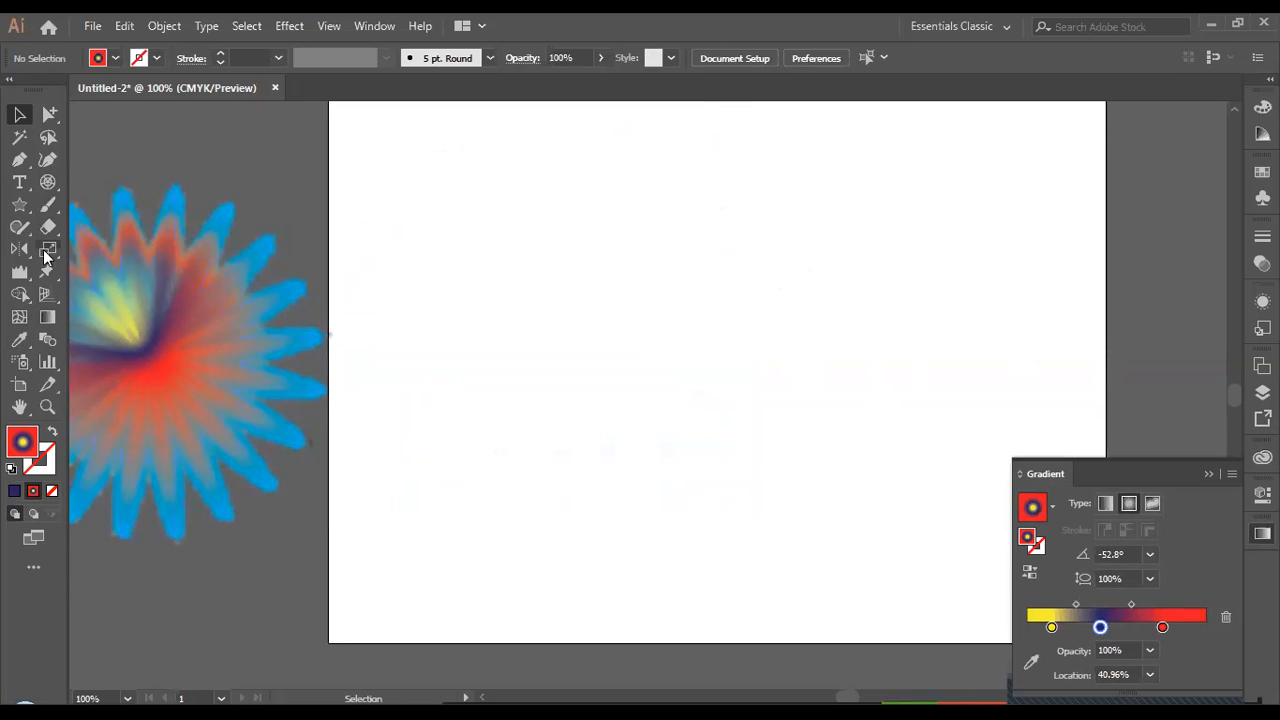
right_click(23, 208)
click(98, 206)
scroll(476, 268, up, 1)
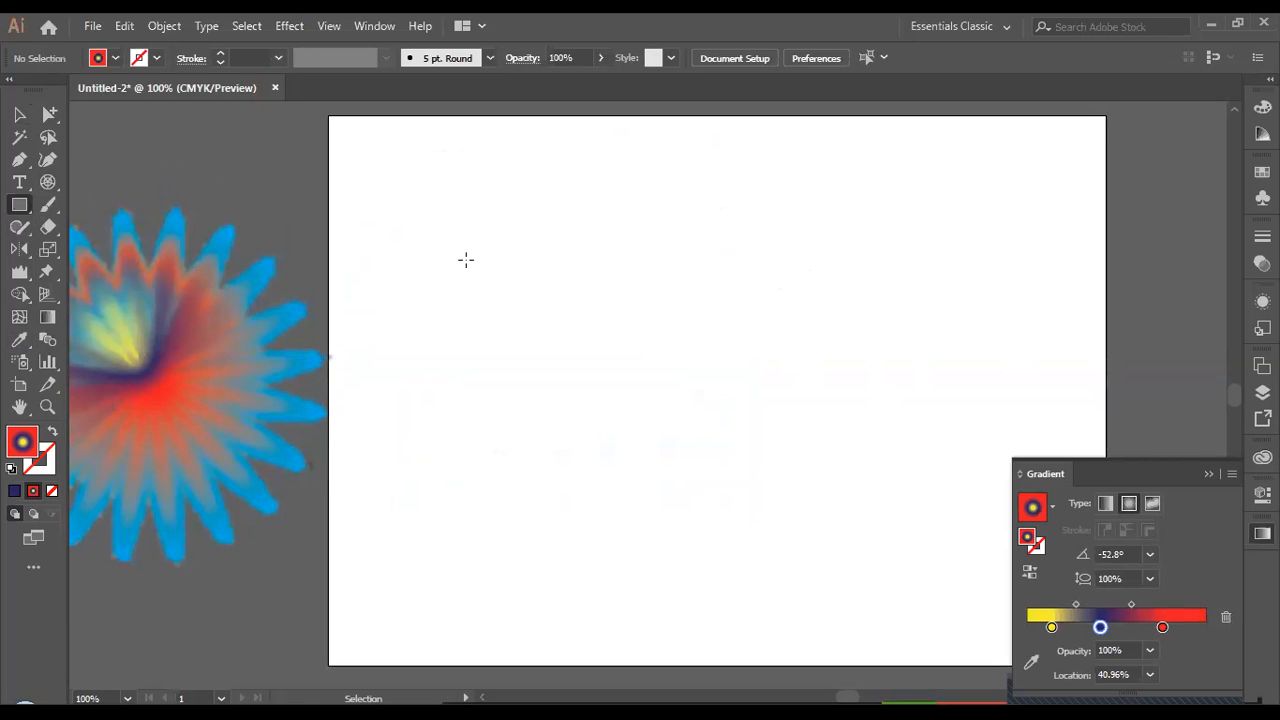
key(ctrl+minus)
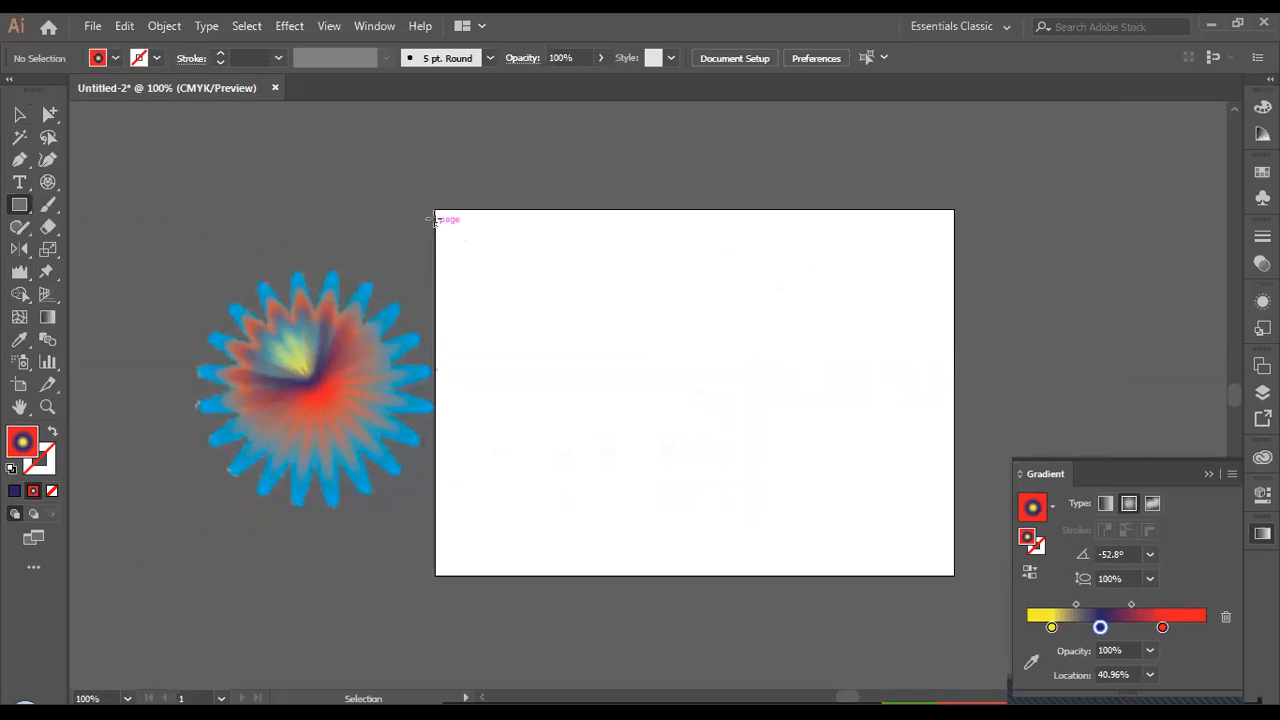
drag(435, 209, 954, 572)
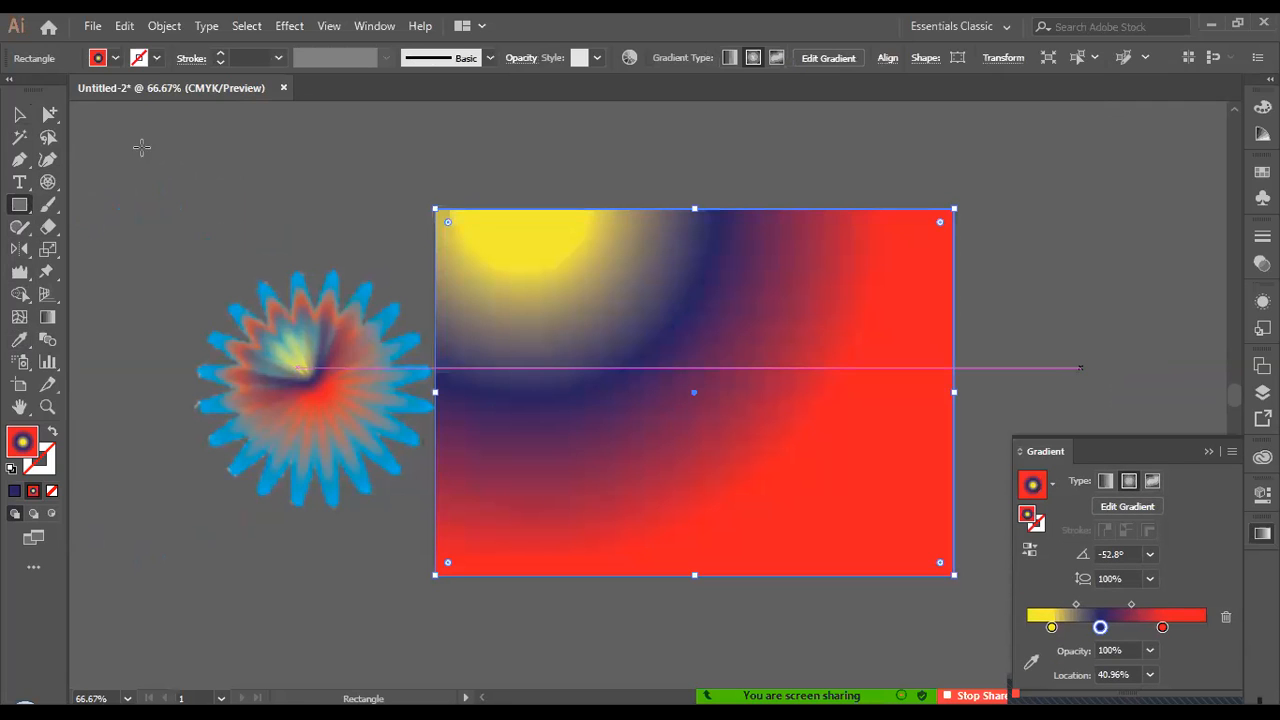
click(19, 114)
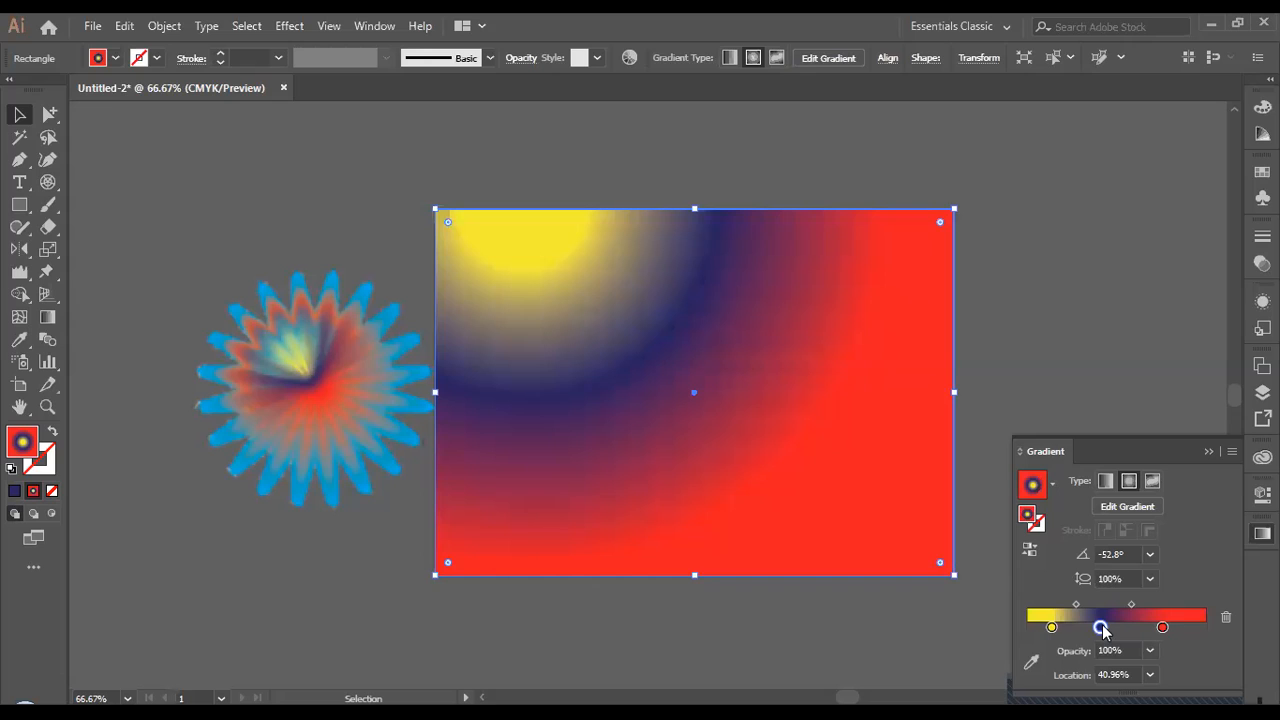
Step: Remove the yellow stop from the rectangle's radial gradient and spread the dark blue and red stops to the gradient's opposite ends
mouse_move(1051, 627)
mouse_down()
mouse_move(1036, 656)
mouse_move(1077, 628)
mouse_move(1048, 636)
mouse_move(1050, 656)
mouse_move(1099, 629)
mouse_move(1049, 635)
mouse_up()
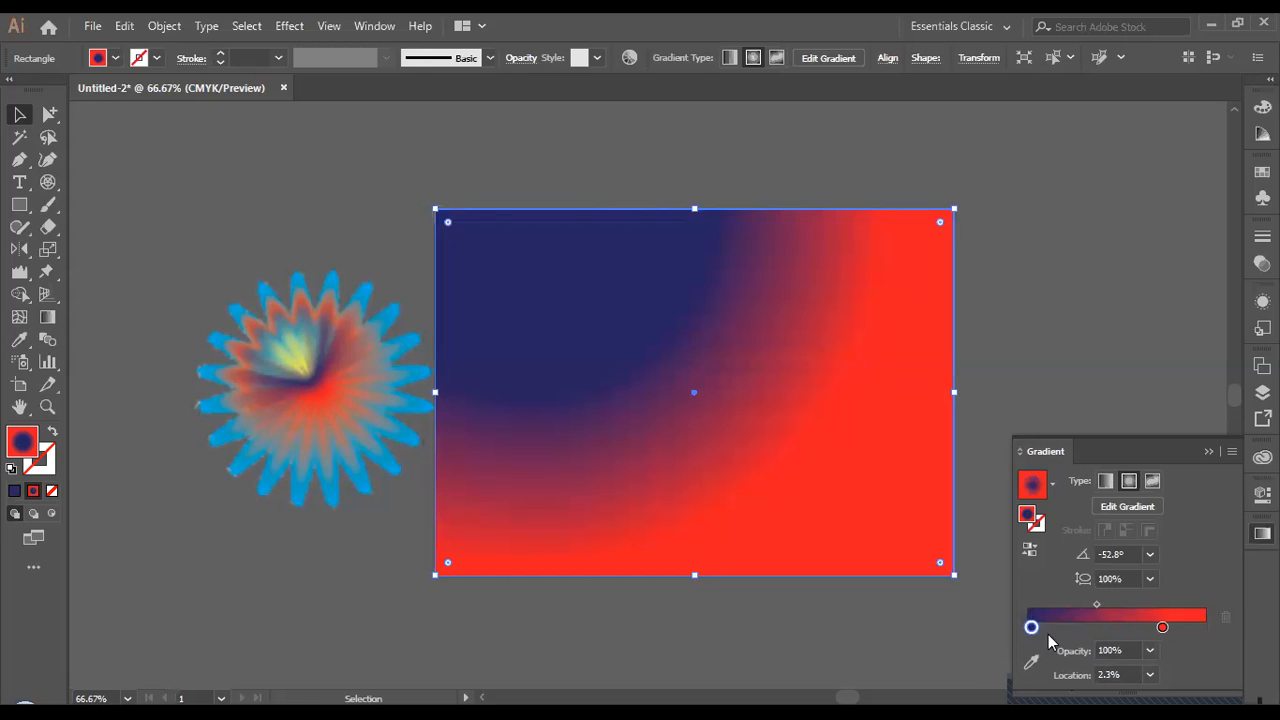
drag(1163, 627, 1205, 627)
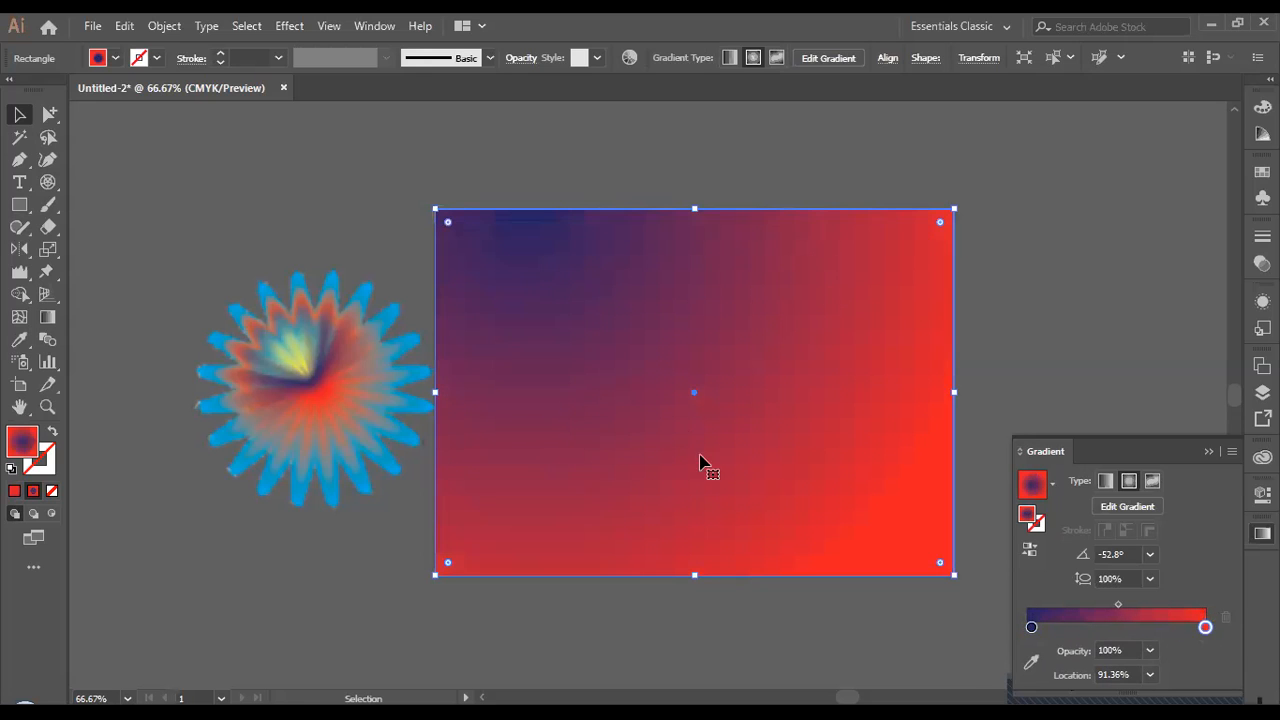
Step: Move the blurred star onto the middle of the gradient rectangle, bring it to the front, and deselect it
drag(294, 386, 678, 385)
right_click(646, 360)
mouse_move(823, 545)
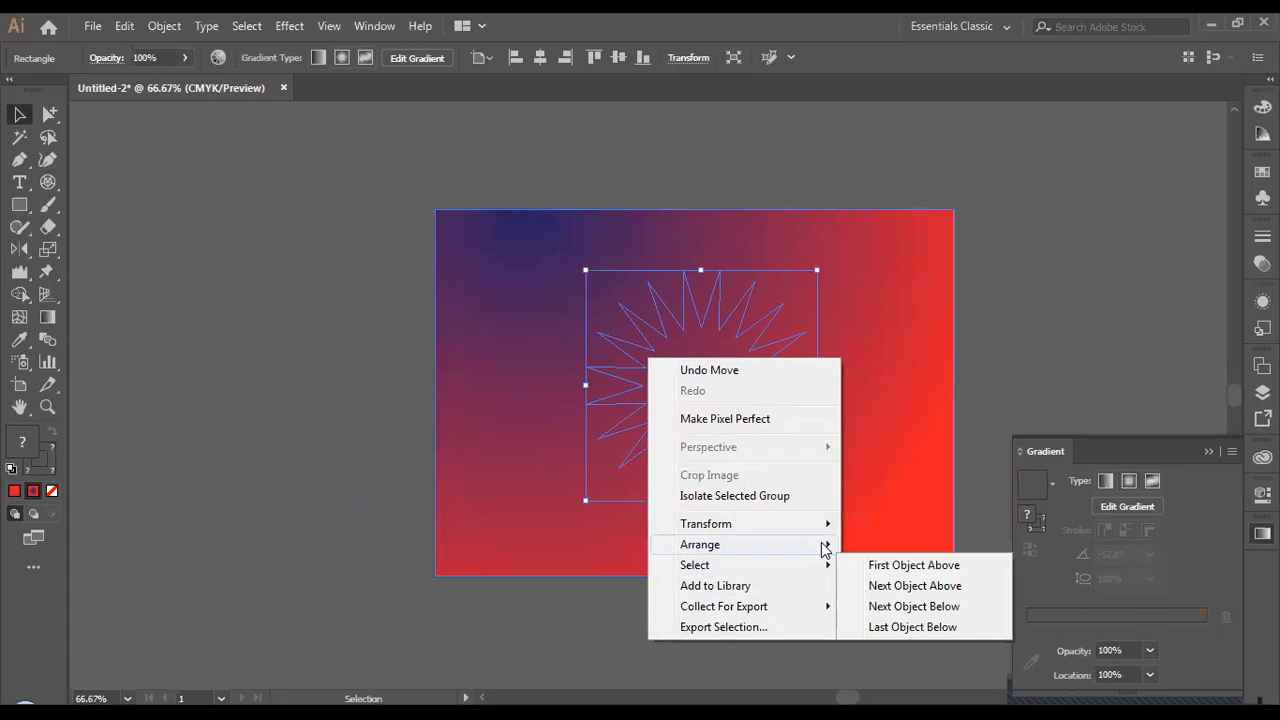
click(903, 545)
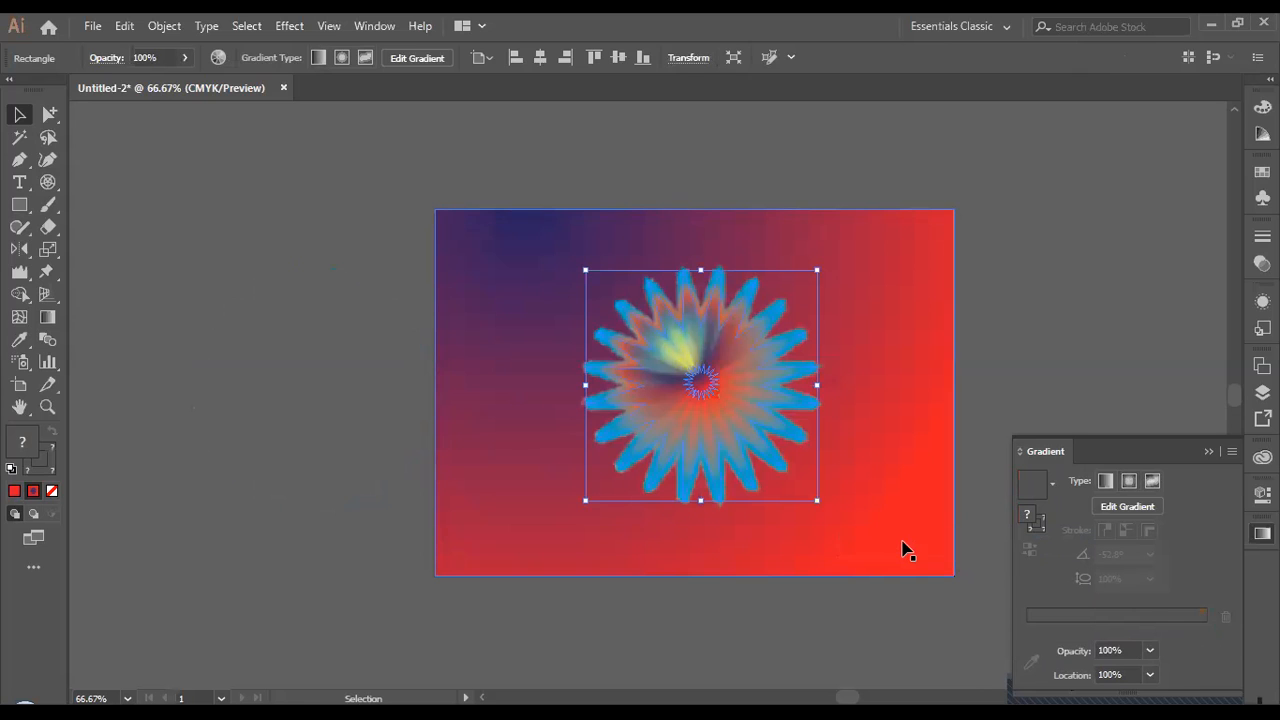
click(1033, 308)
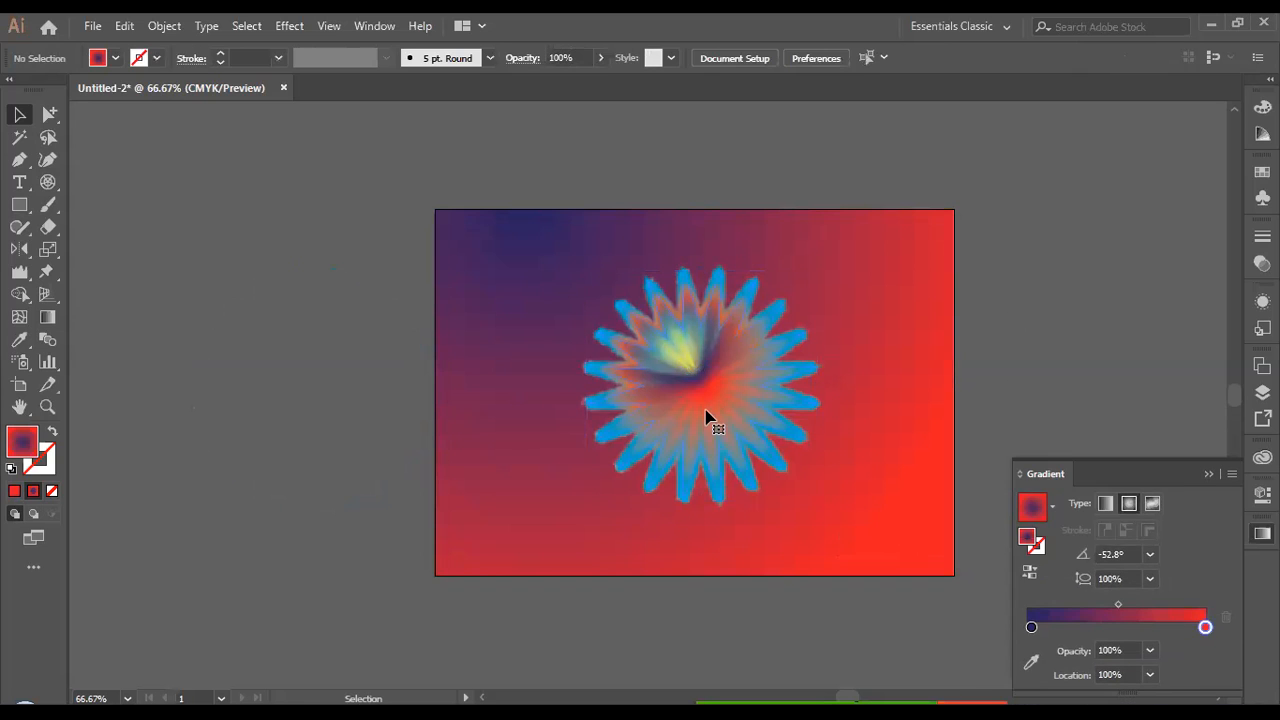
click(753, 464)
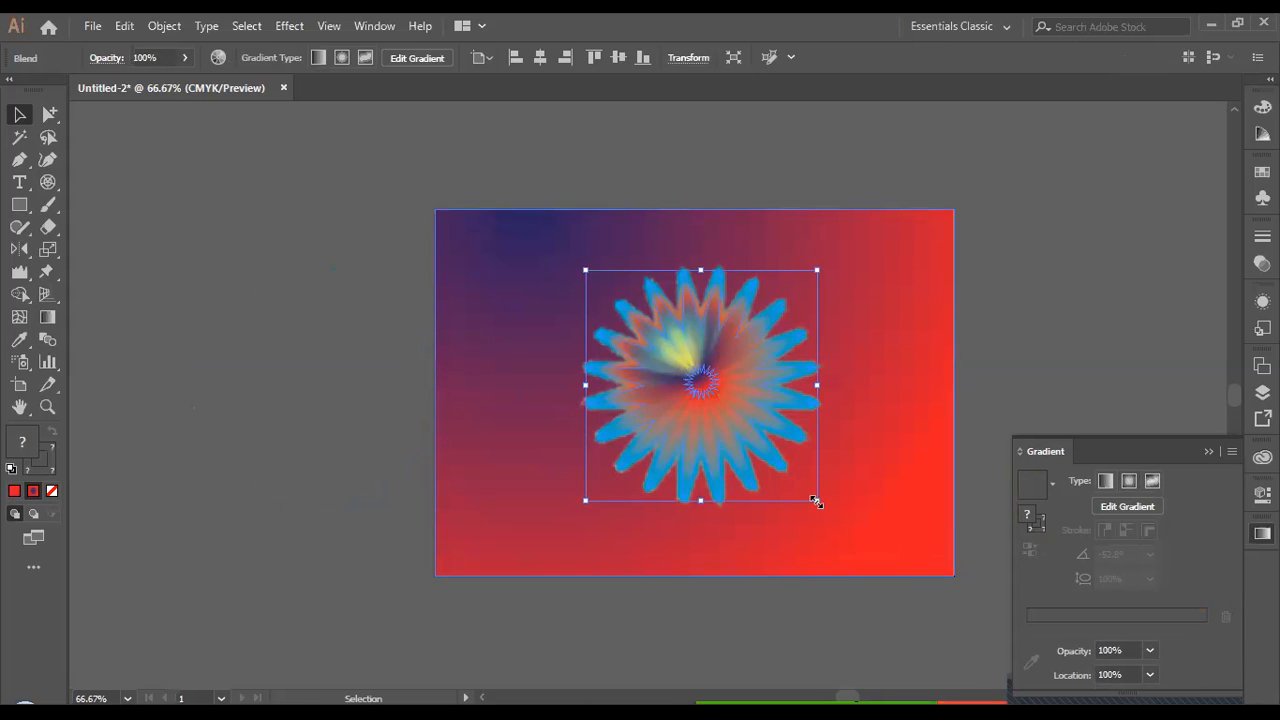
right_click(701, 384)
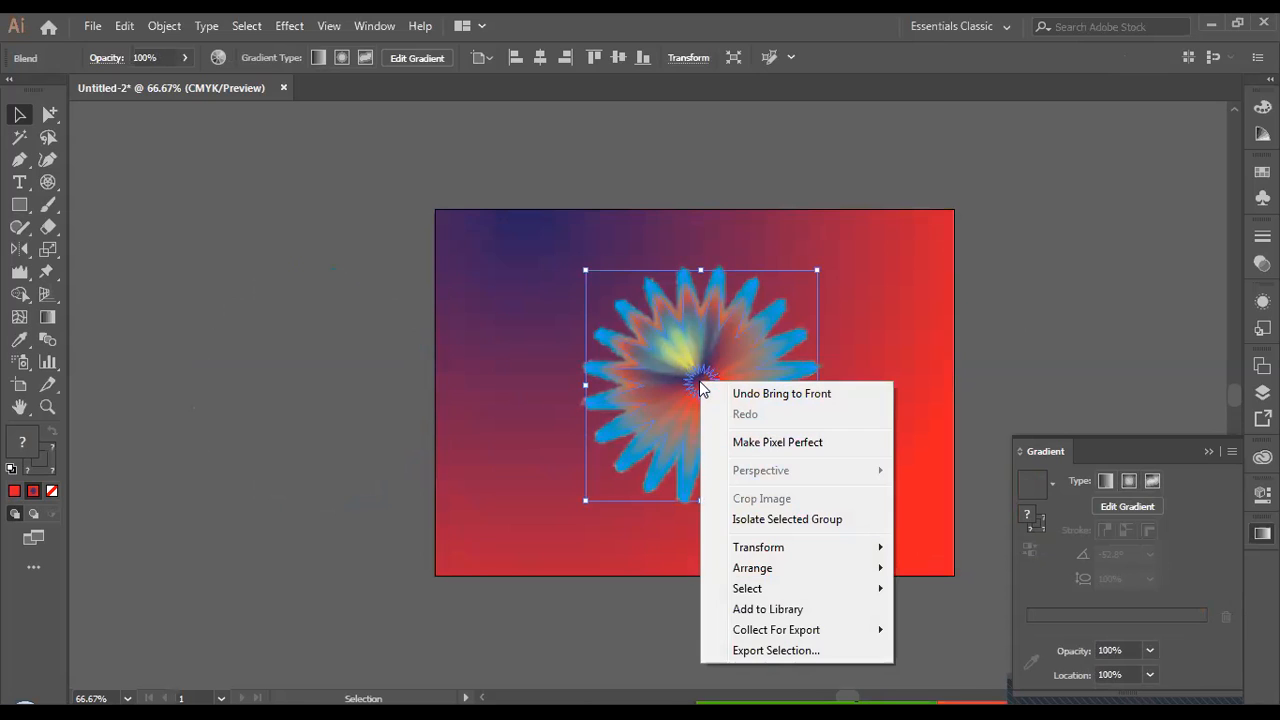
click(995, 302)
click(876, 426)
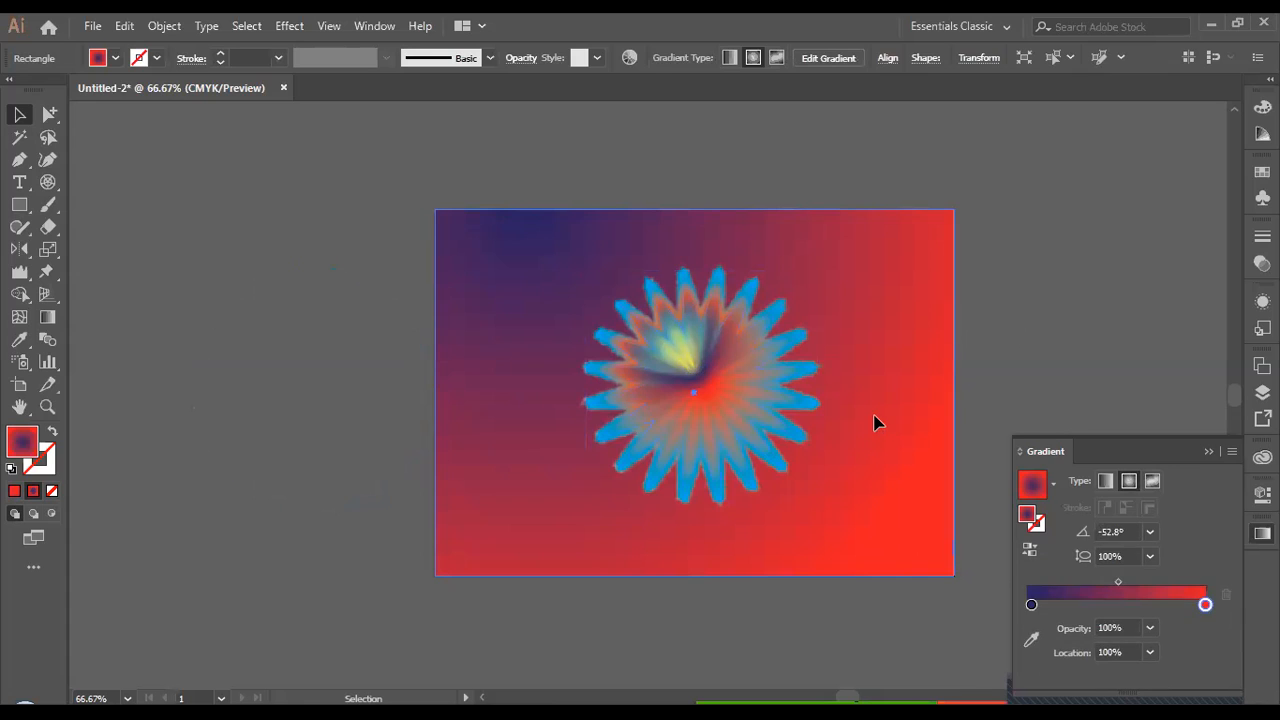
key(ctrl+shift+a)
Step: Enlarge the star proportionally to about 457 pt wide and center it horizontally on the artboard
click(733, 402)
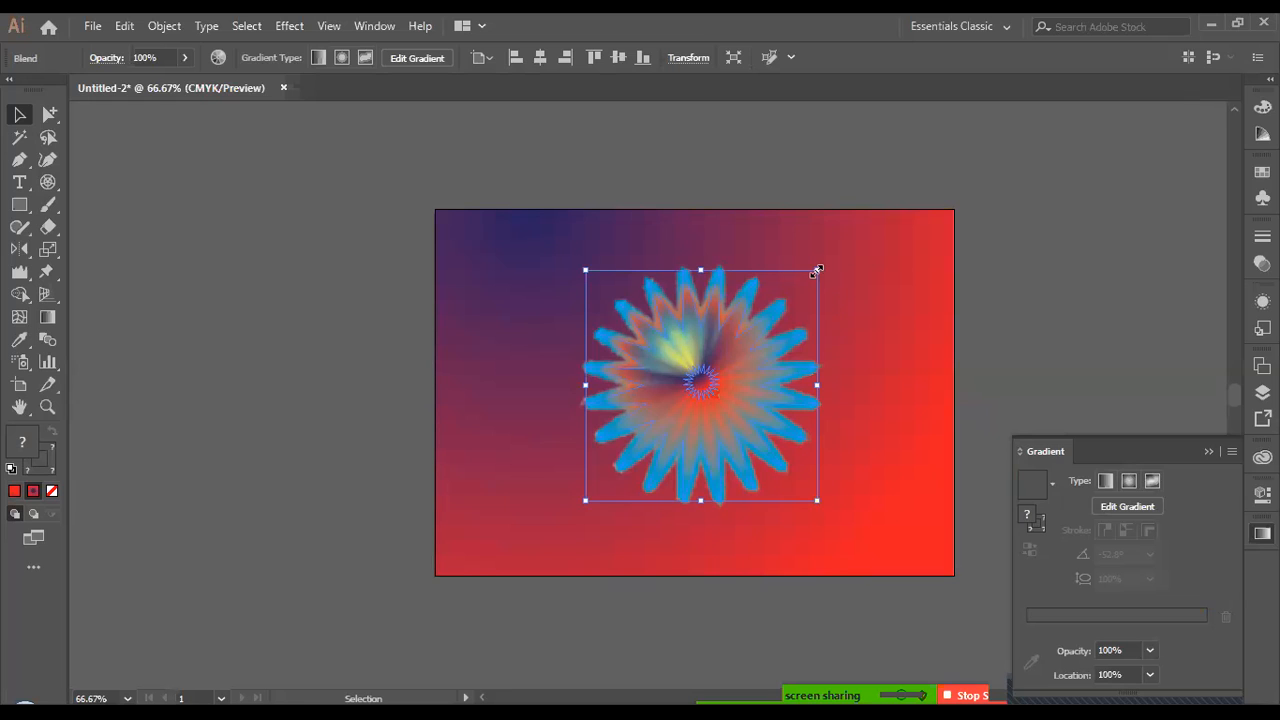
drag(817, 270, 790, 362)
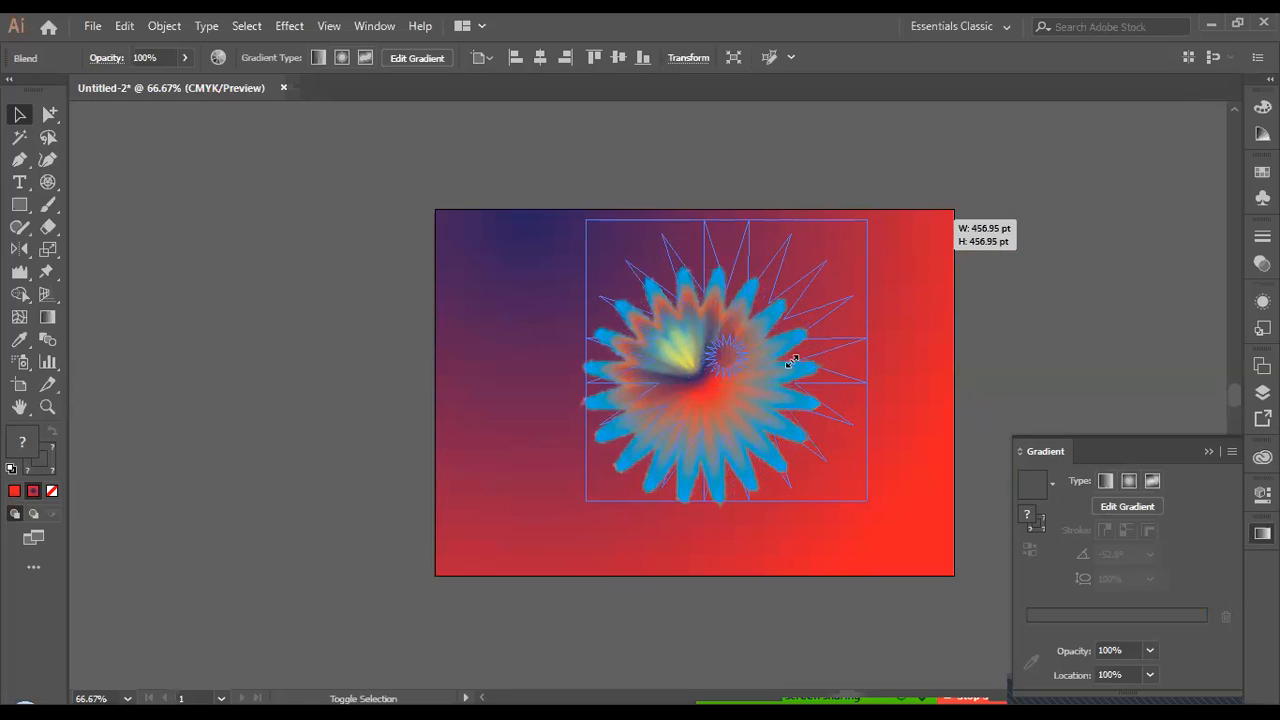
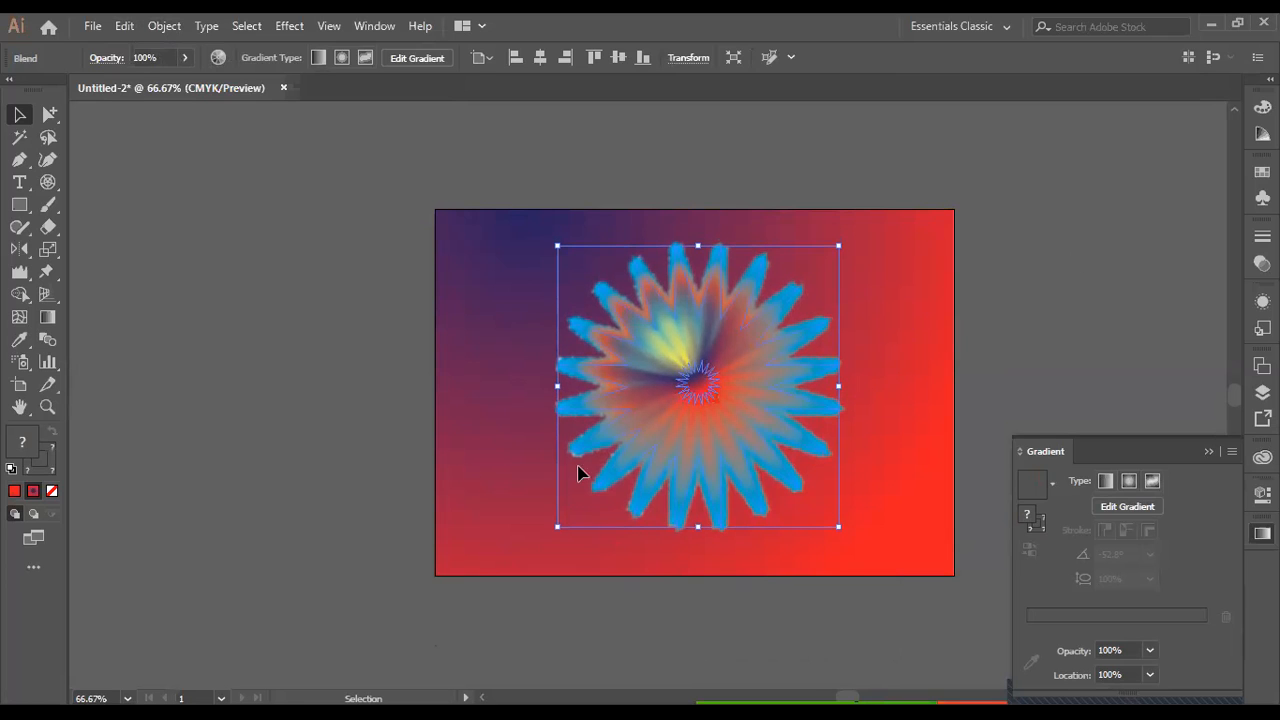
click(363, 450)
drag(327, 302, 1009, 363)
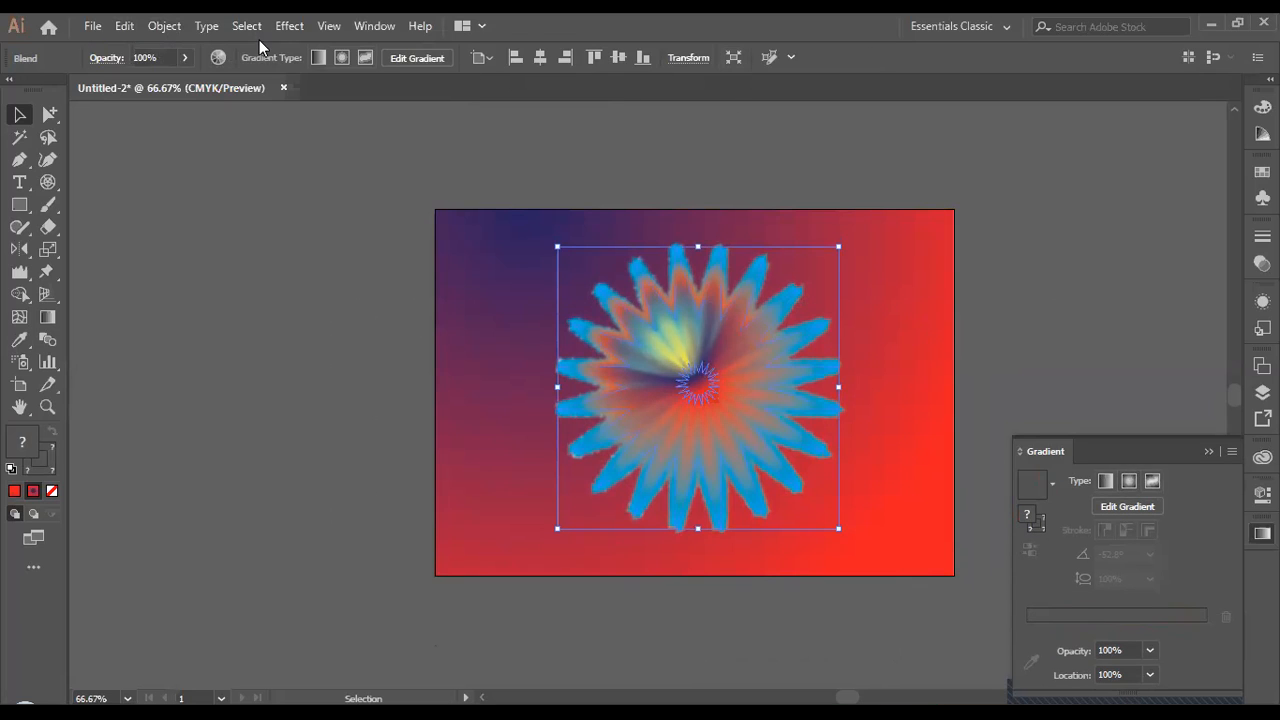
click(540, 58)
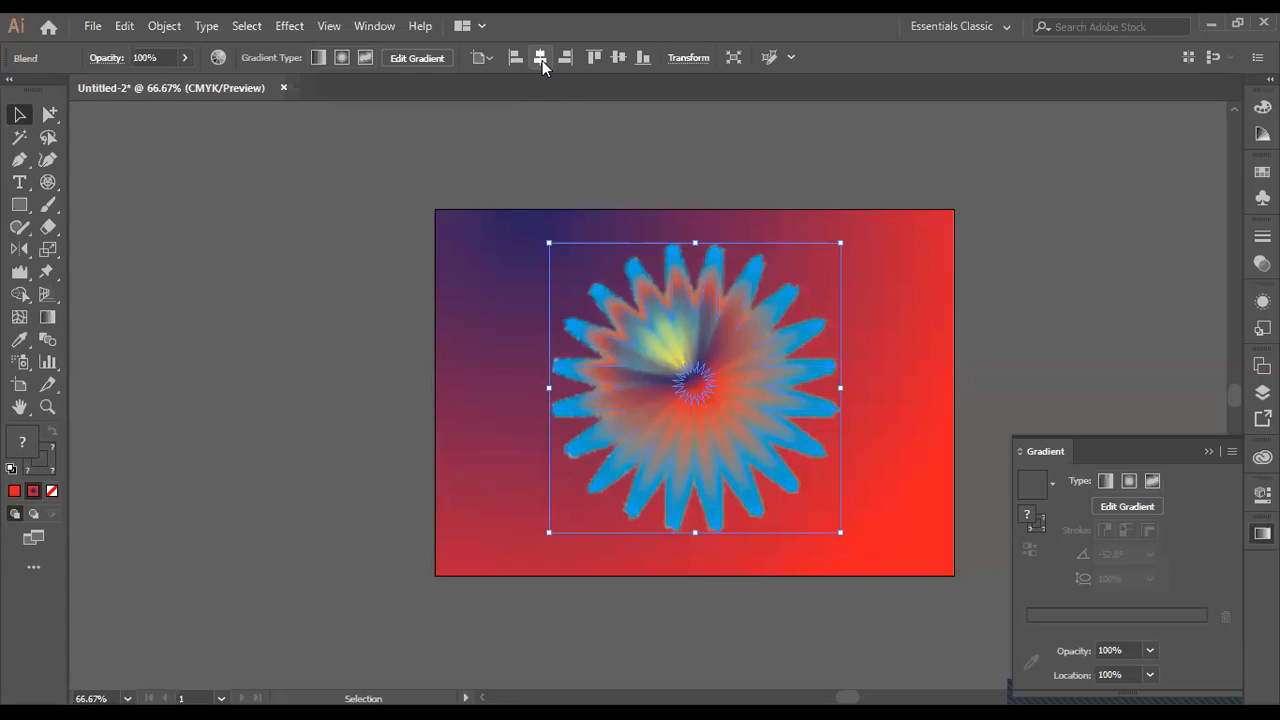
click(435, 424)
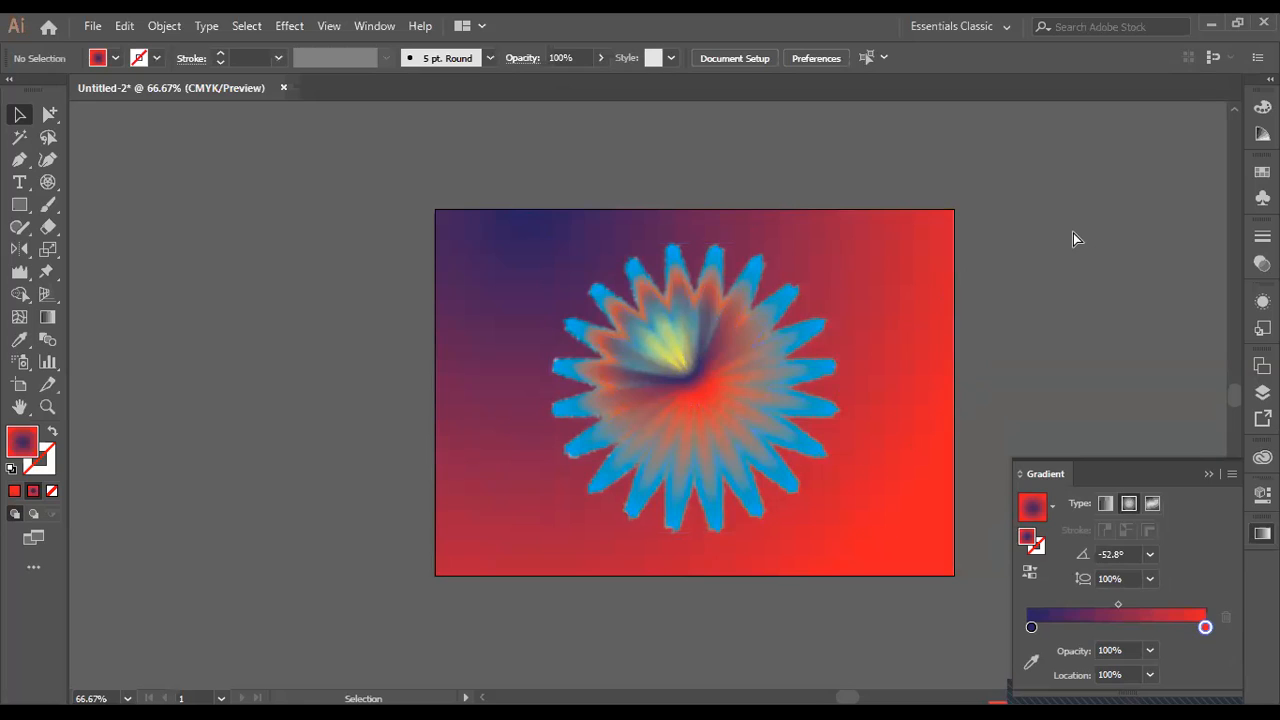
key(ctrl+a)
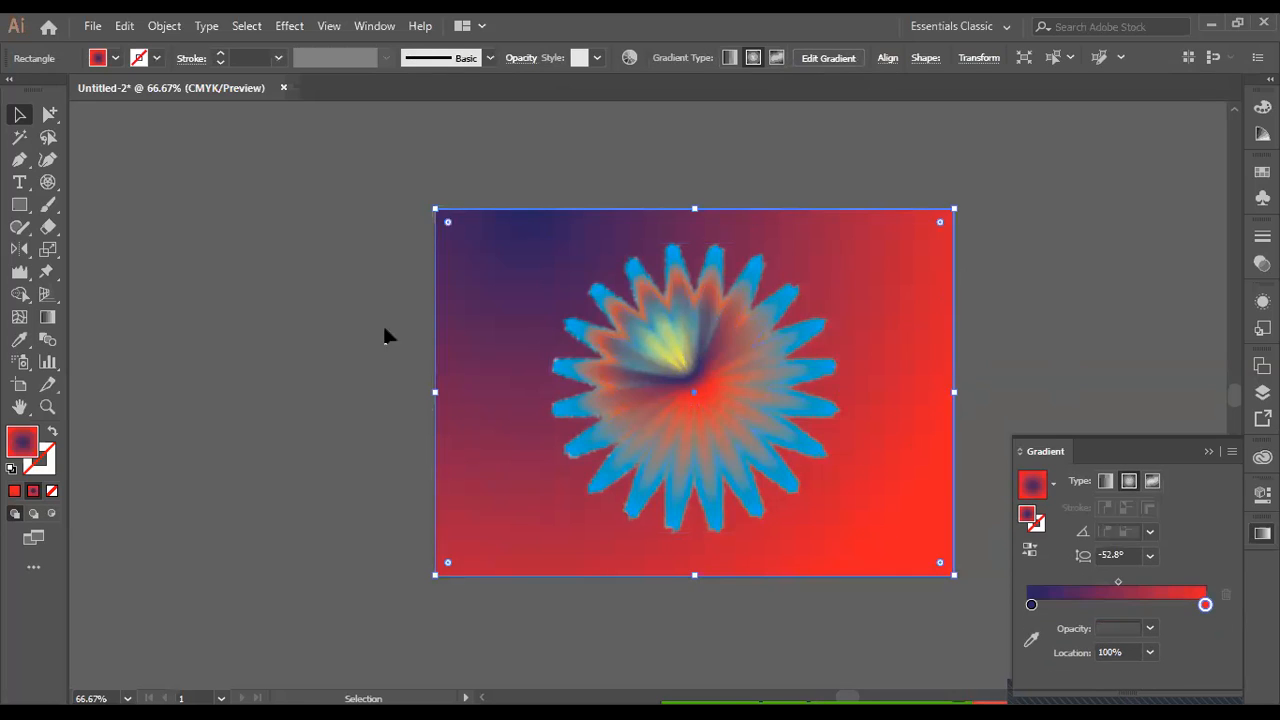
click(385, 330)
key(ctrl+a)
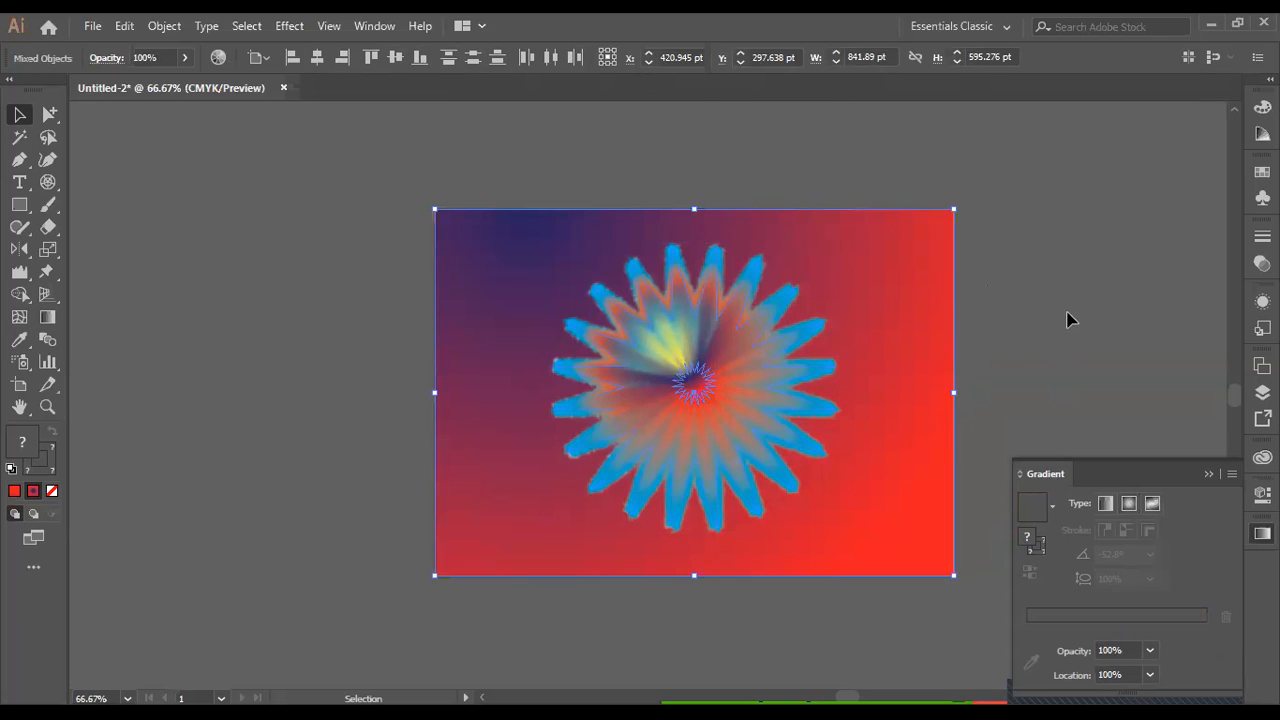
click(985, 363)
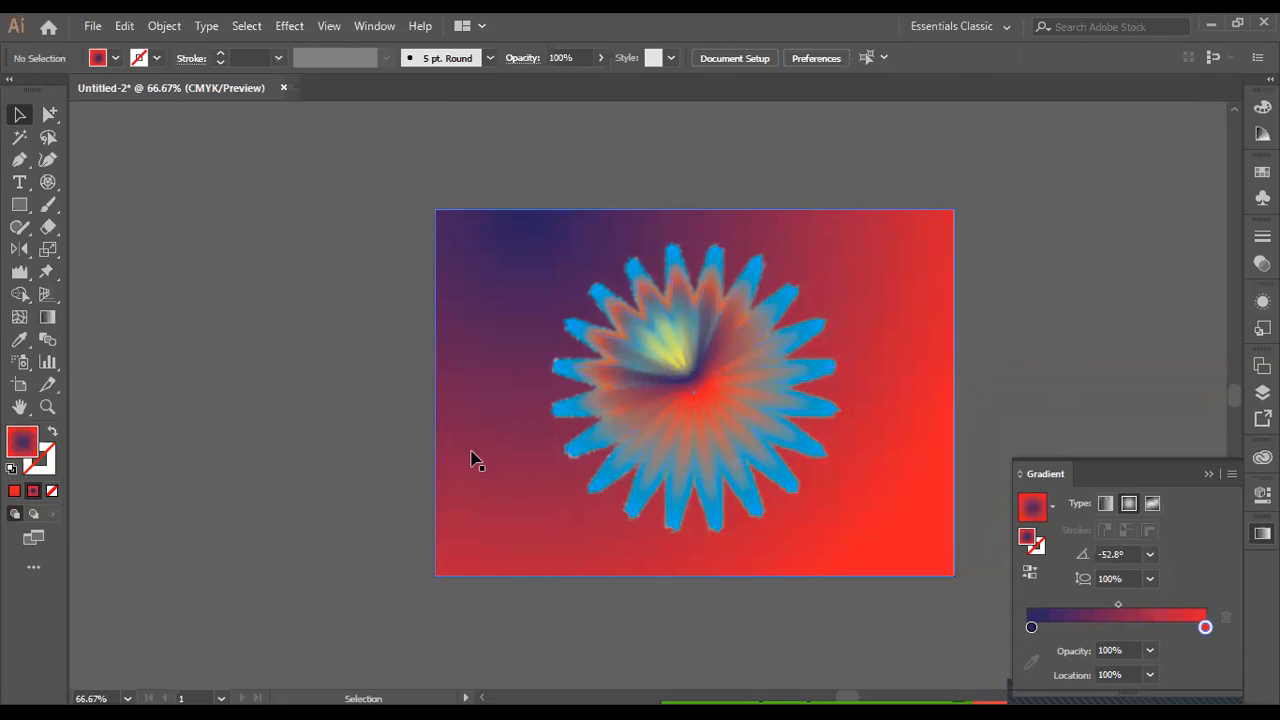
click(630, 430)
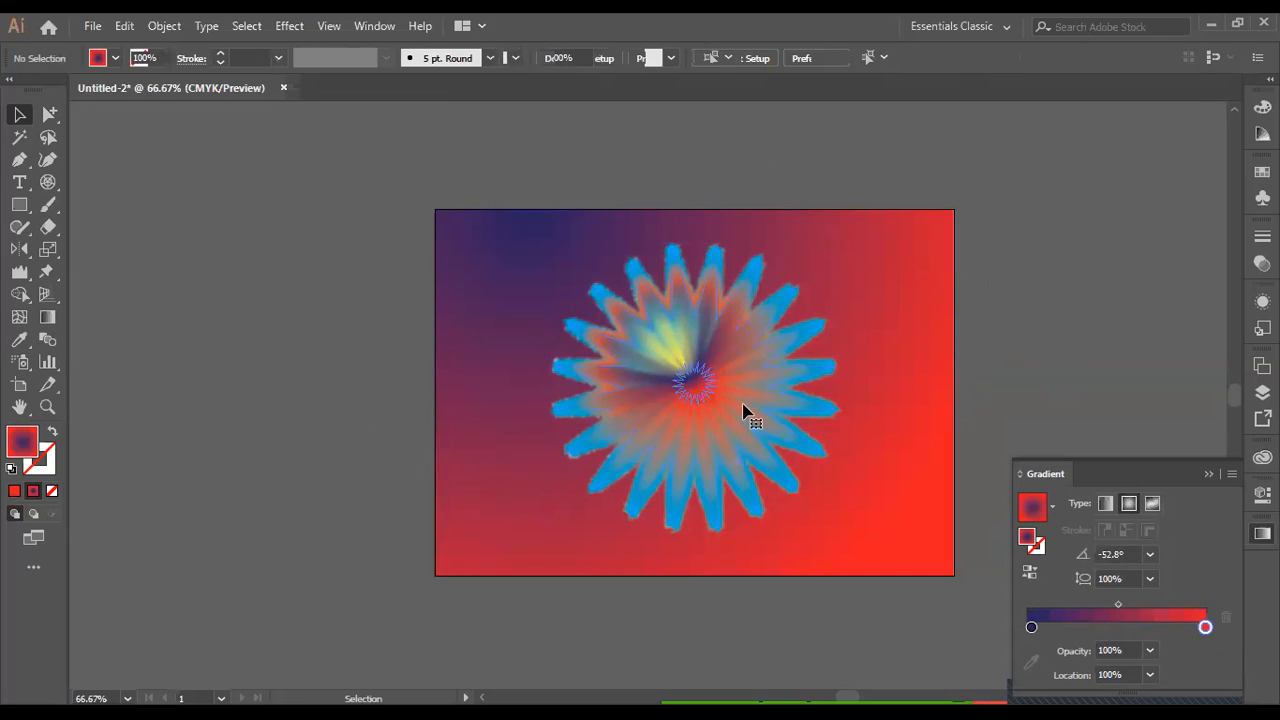
click(1146, 239)
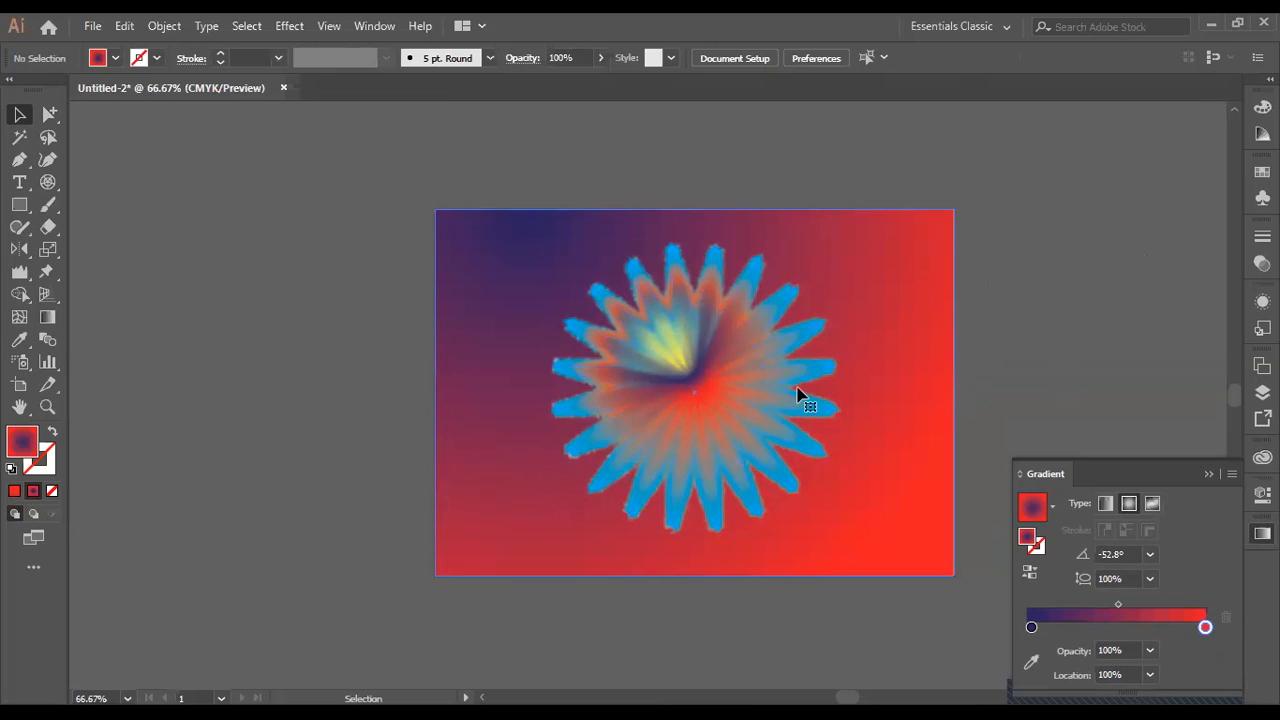
Step: Move the background rectangle's red gradient stop to 86.08% and change its fill to a freeform gradient drawn with points
click(875, 386)
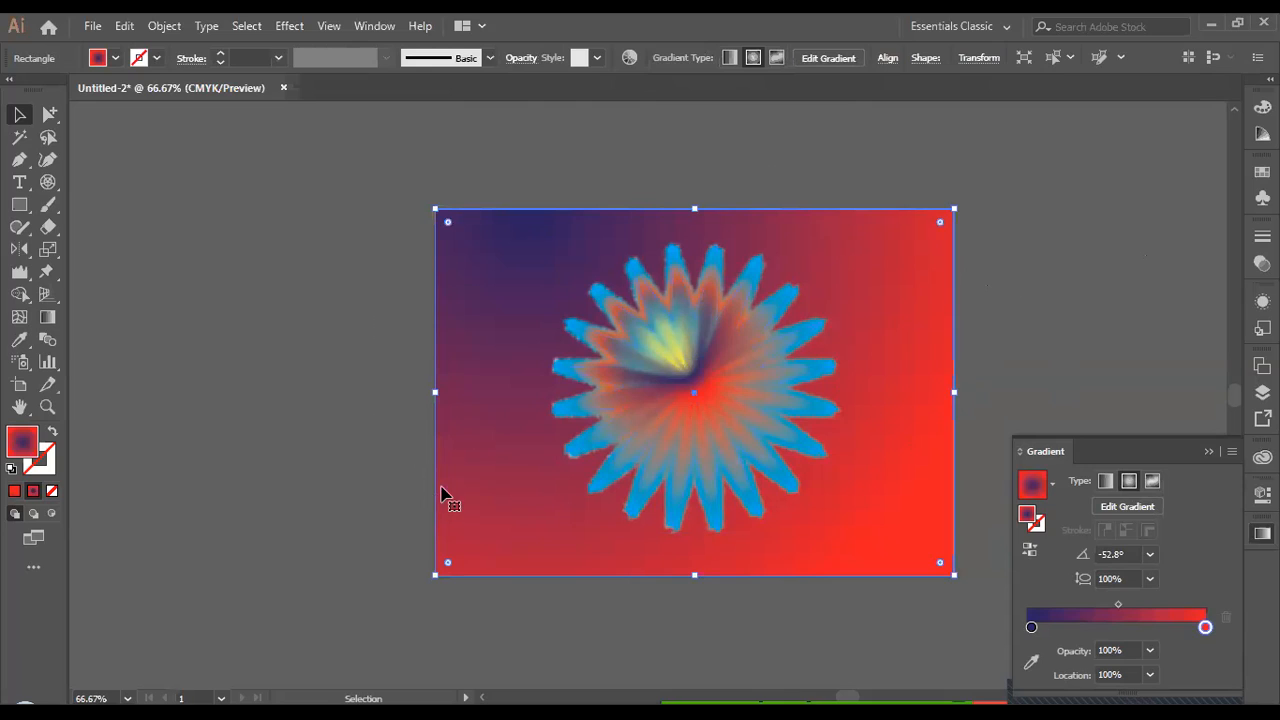
drag(1206, 627, 1180, 628)
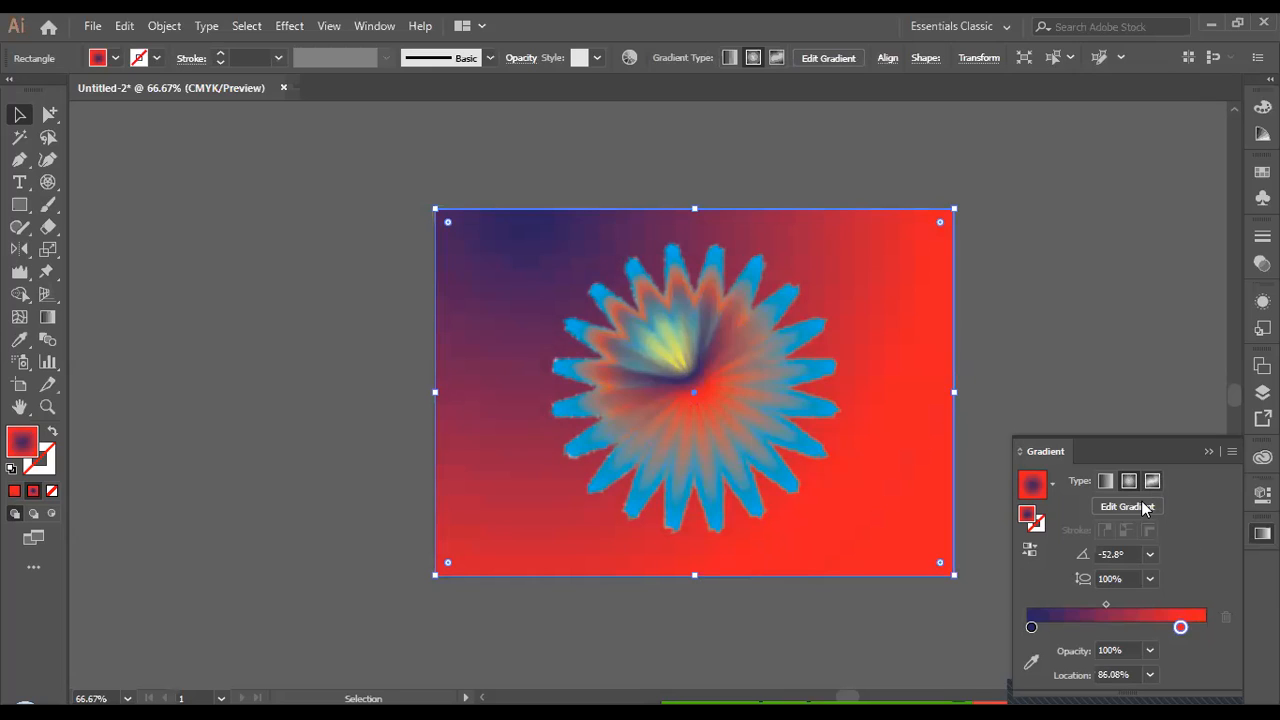
click(1145, 508)
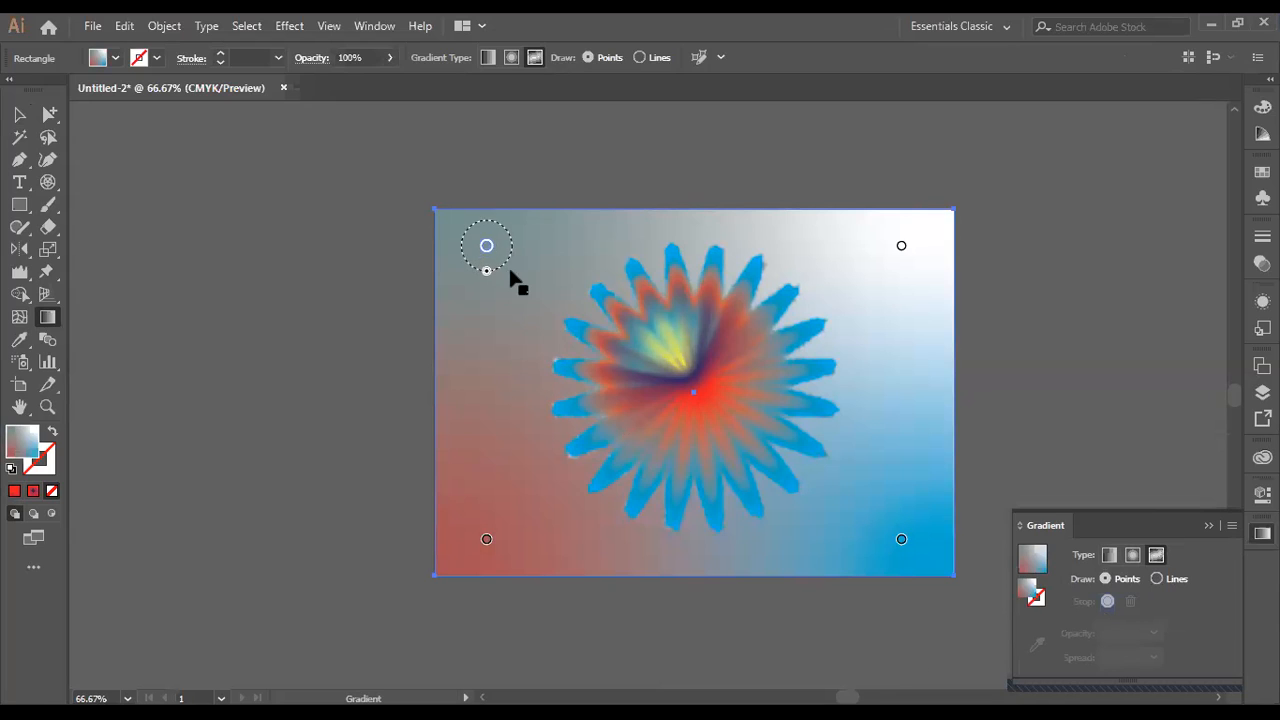
Step: Move the gray, red, blue and white freeform gradient points inward from the rectangle's corners toward the star
click(487, 247)
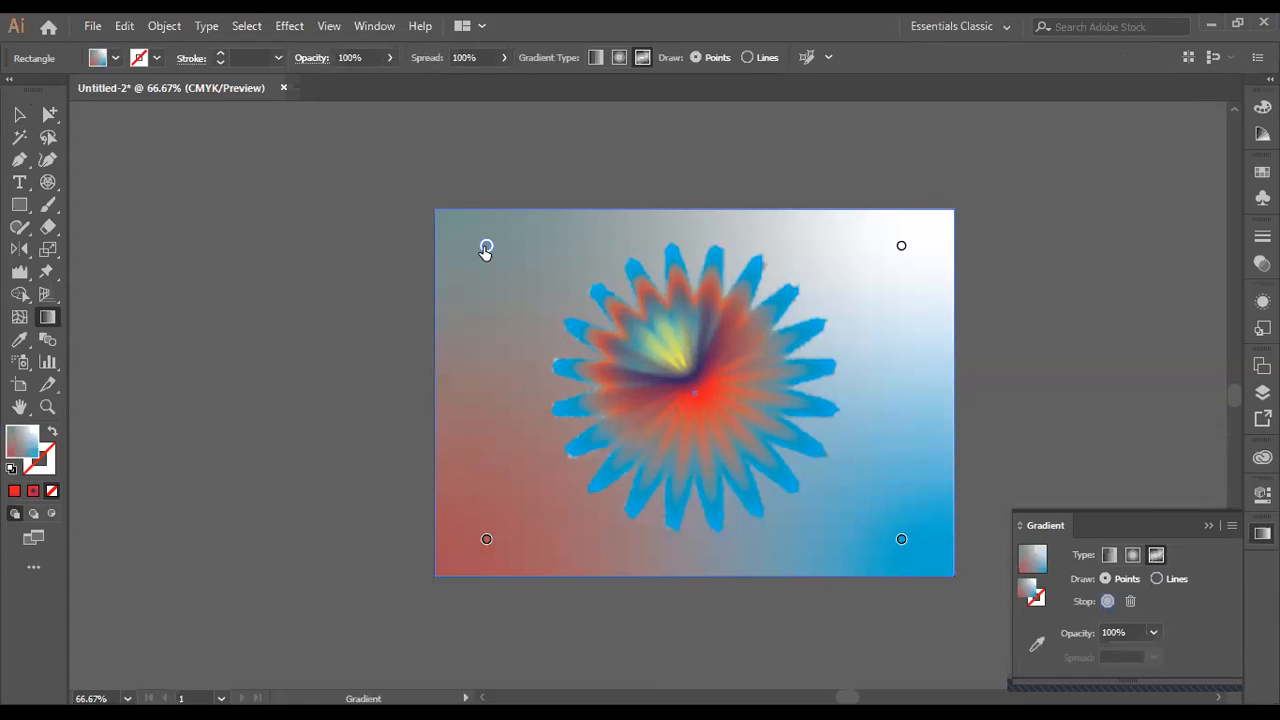
drag(487, 284, 573, 257)
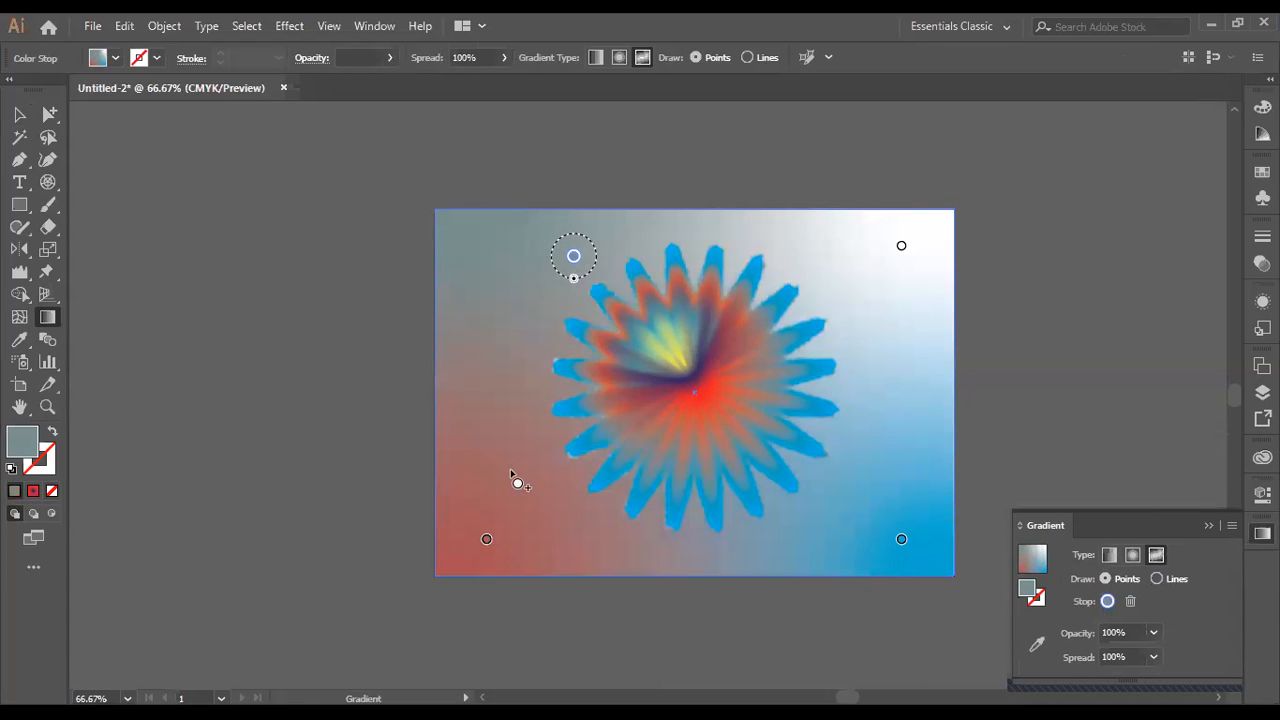
drag(486, 539, 623, 539)
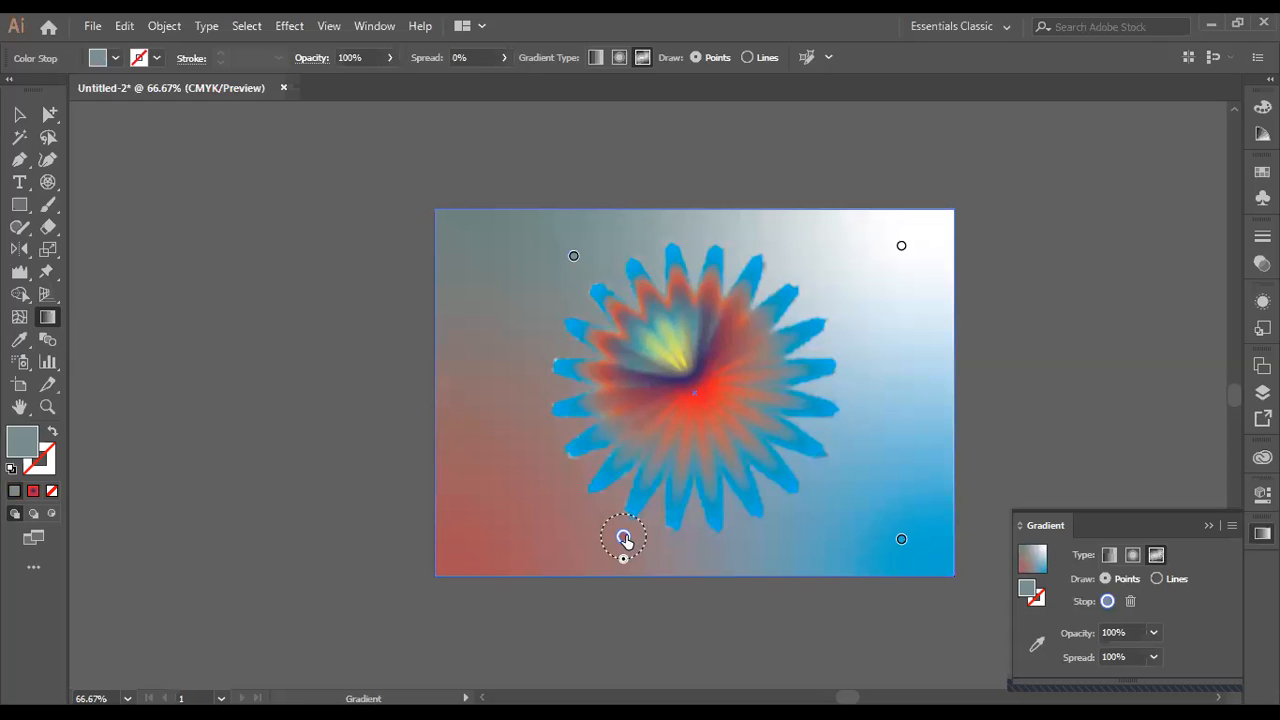
click(901, 540)
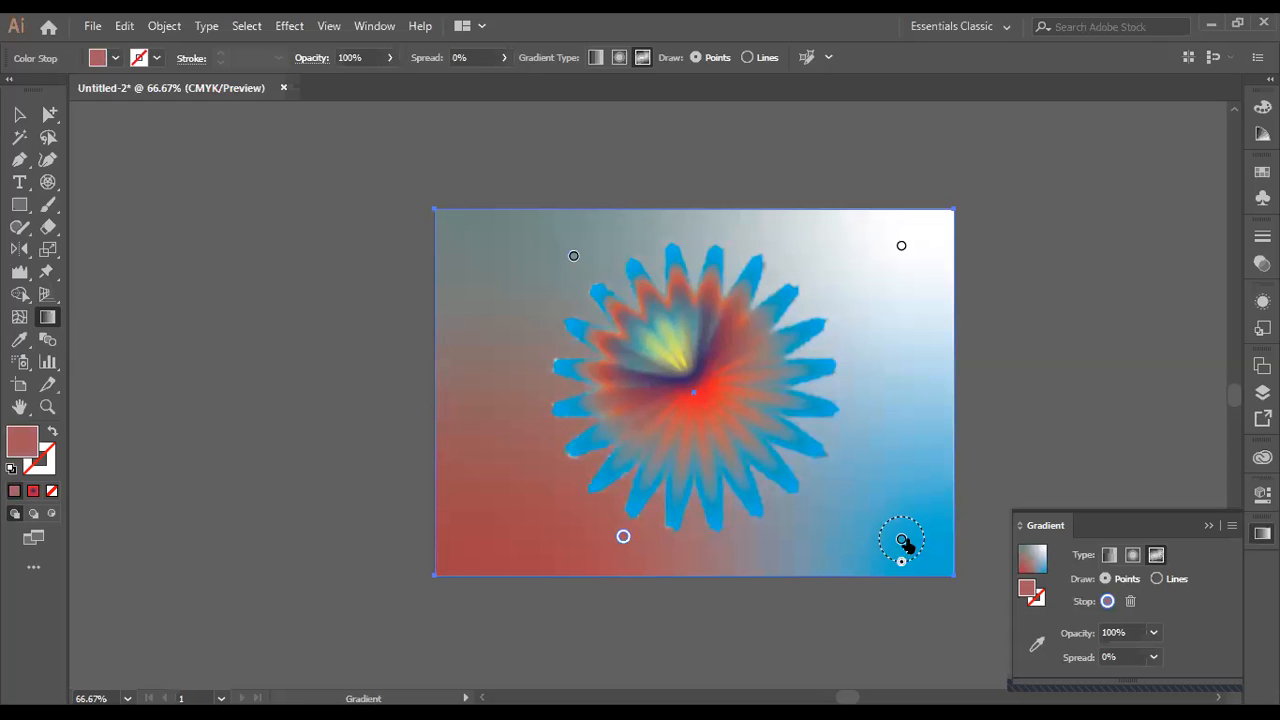
drag(894, 530, 871, 476)
drag(901, 250, 843, 274)
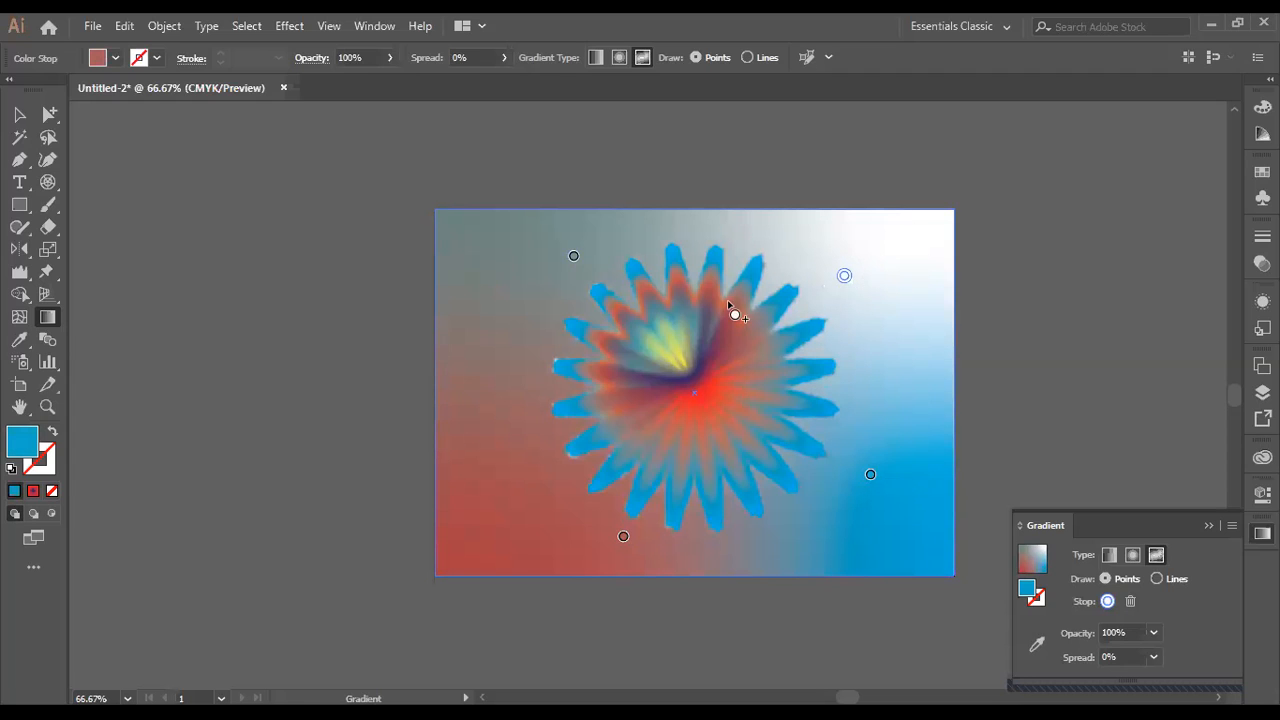
Step: Reposition the freeform points: white at the rectangle's upper-right corner, gray just above the star, and blue beside the star's left edge
click(844, 276)
drag(845, 278, 950, 234)
drag(574, 257, 686, 232)
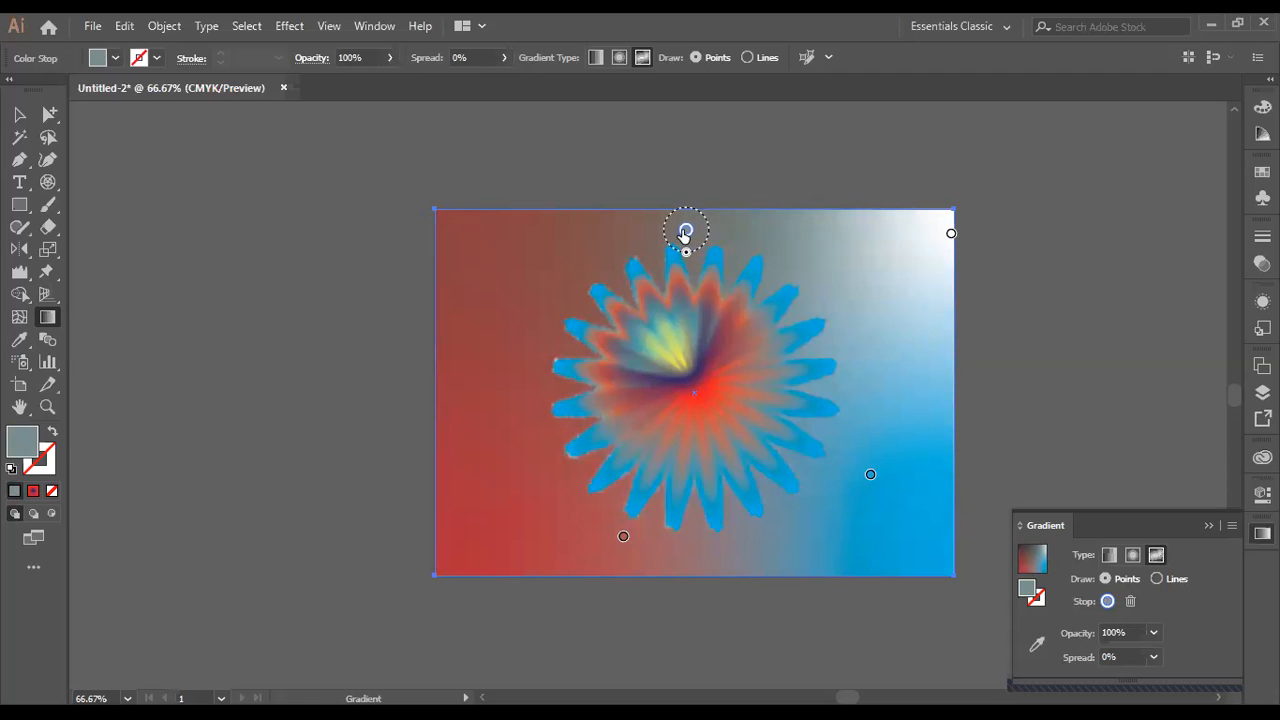
click(870, 476)
drag(530, 405, 511, 375)
click(686, 232)
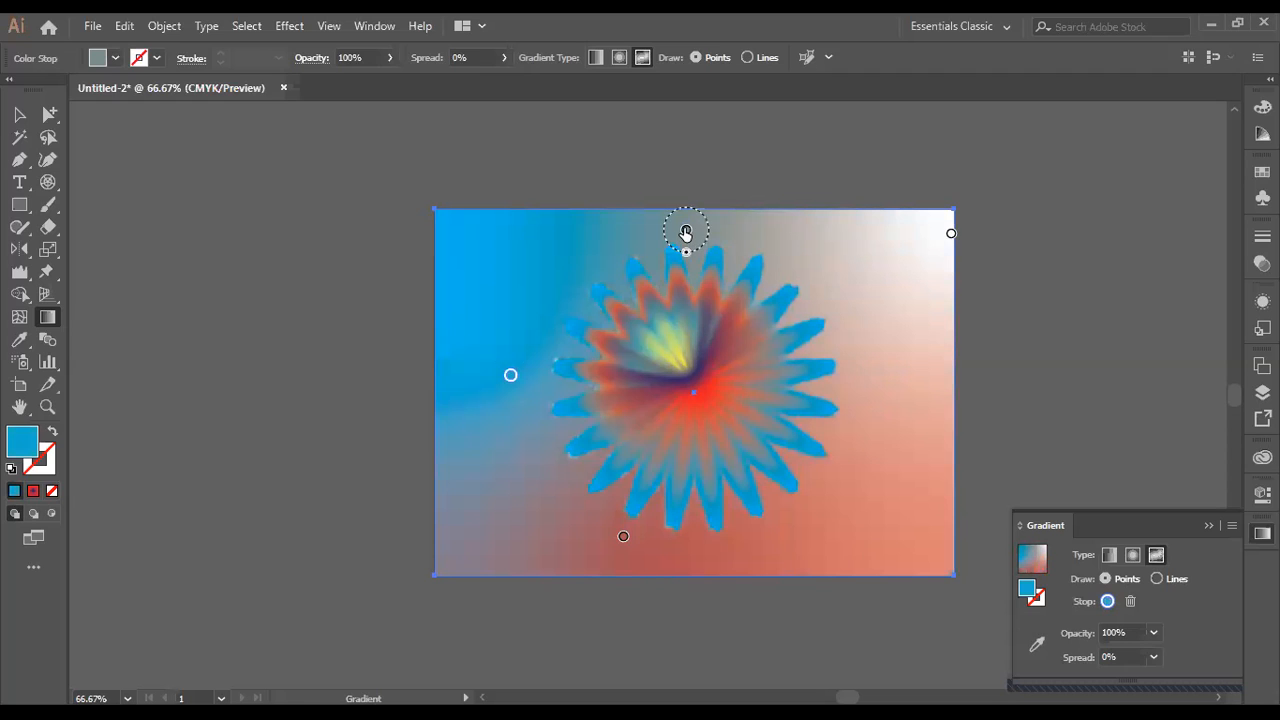
drag(686, 233, 641, 238)
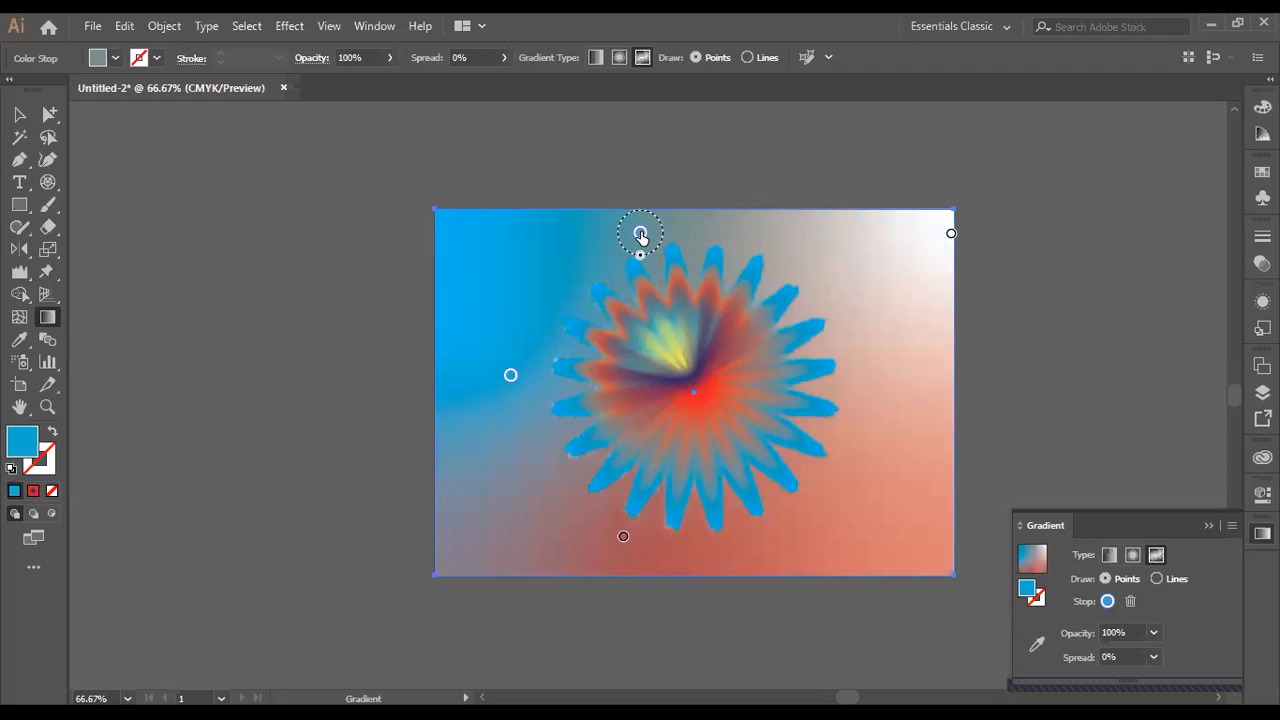
Step: Place the blue point right of the star with 100% spread, move the white point over the star's upper petals, and finish editing the gradient
drag(951, 234, 862, 292)
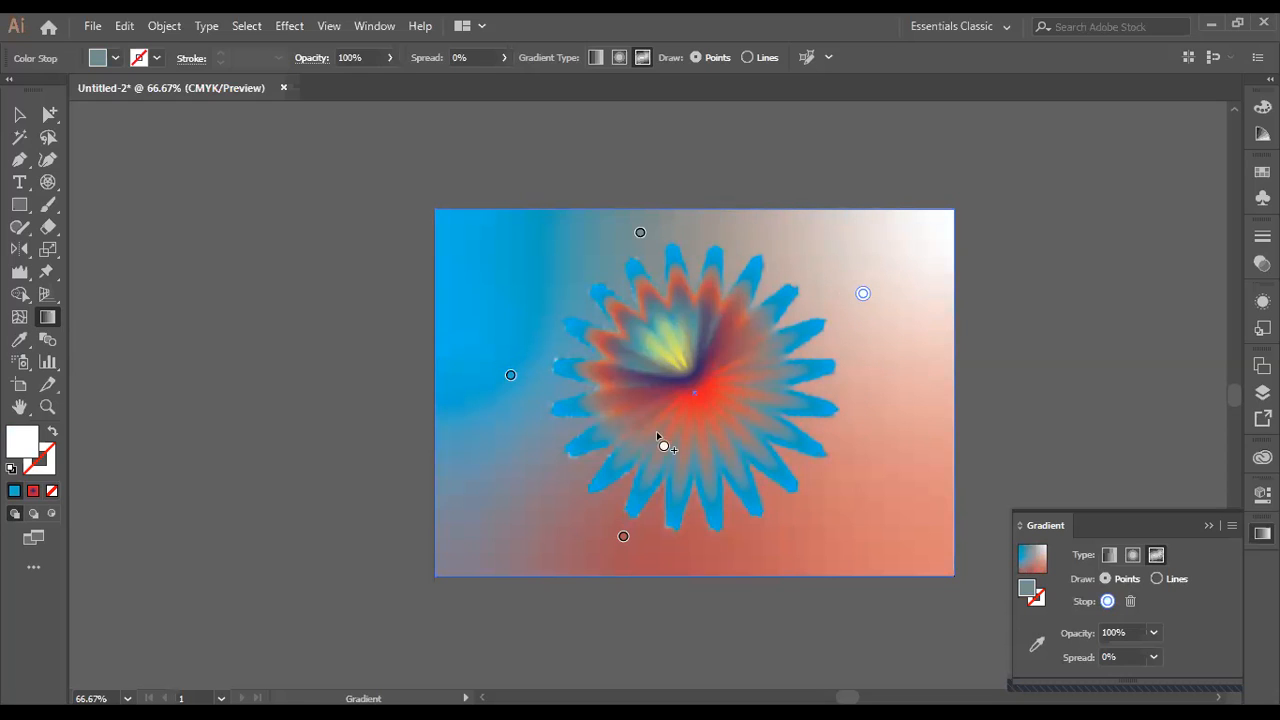
click(510, 376)
drag(510, 378, 902, 406)
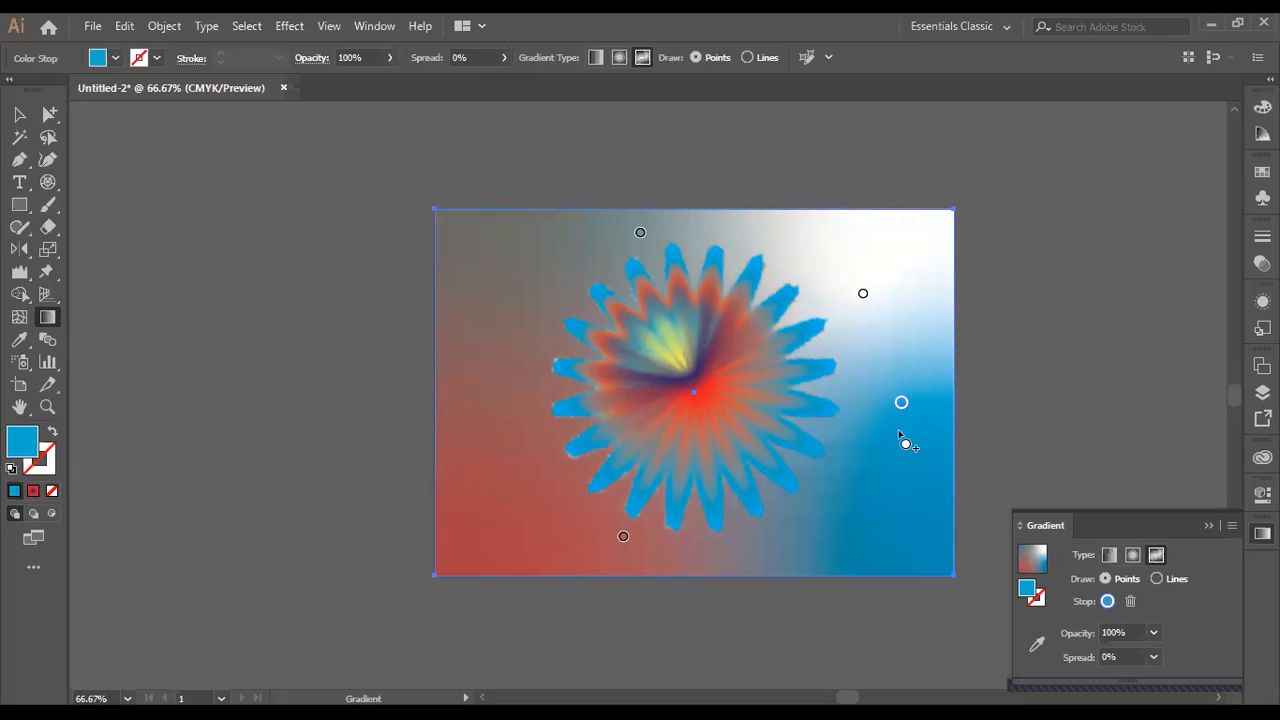
drag(902, 428, 909, 462)
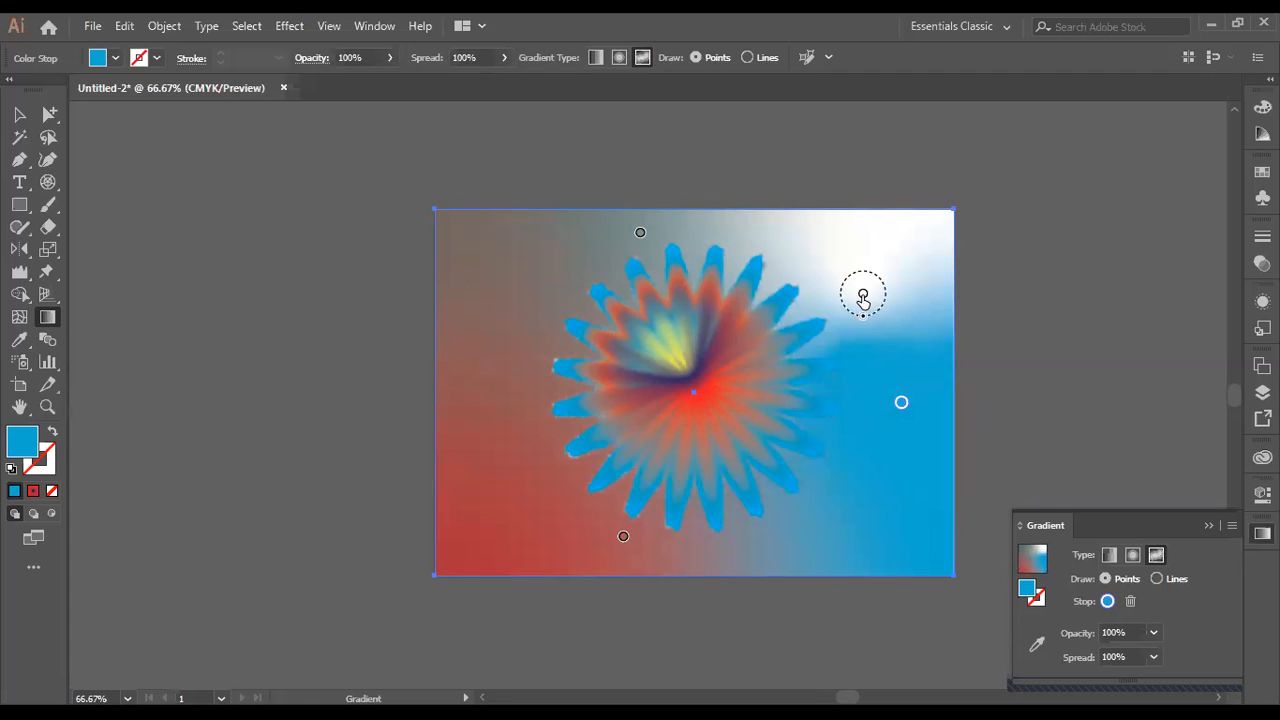
drag(860, 289, 713, 307)
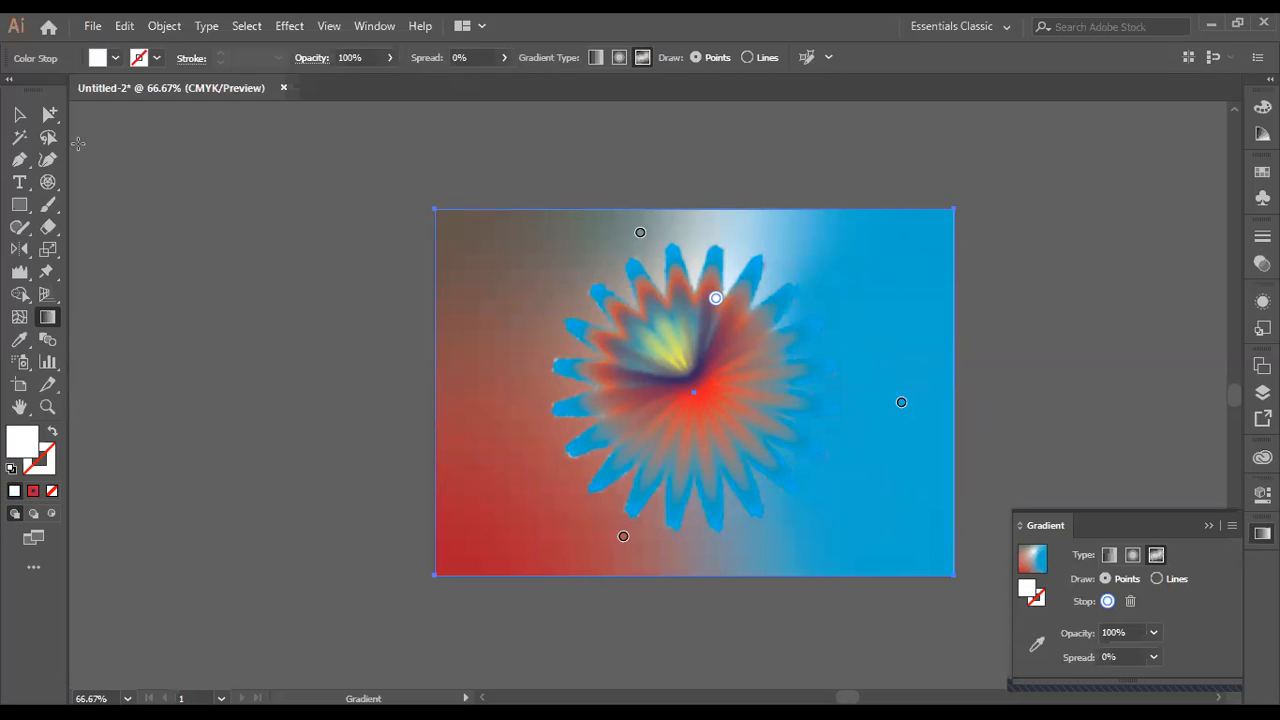
click(19, 114)
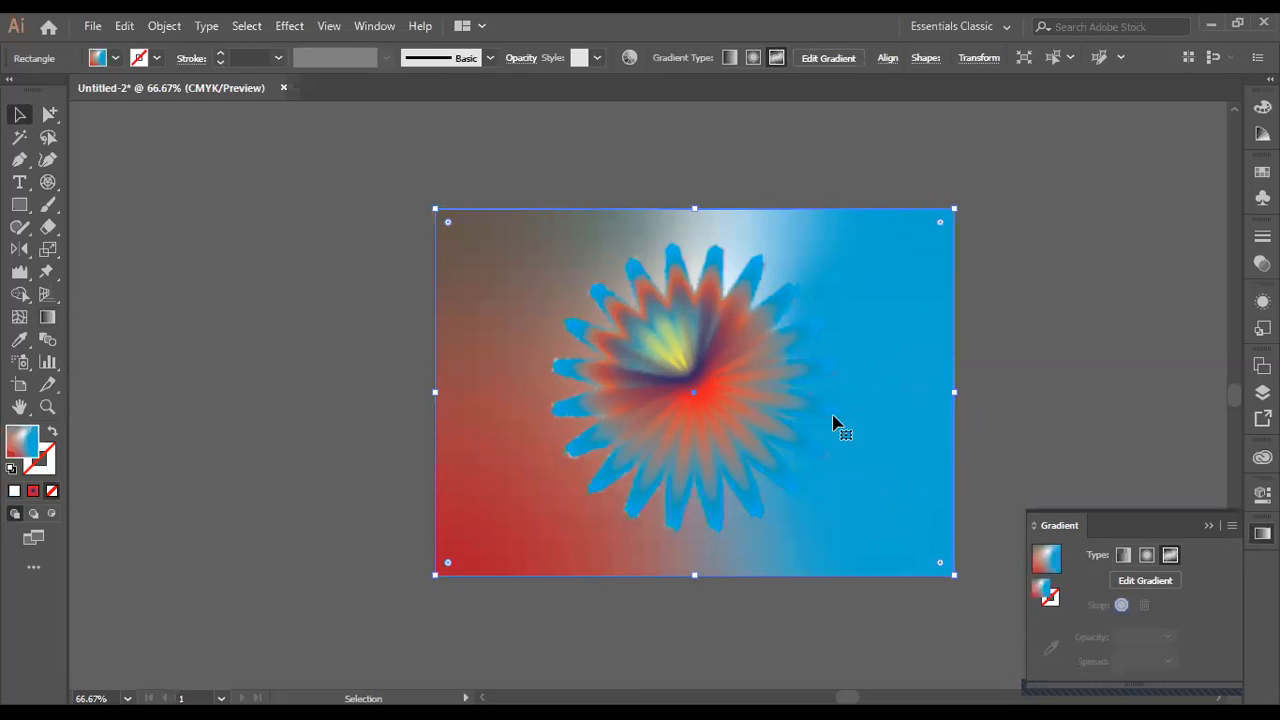
Step: Undo the latest freeform point moves on the background rectangle, including the white point's shift toward the star, and deselect the rectangle
key(ctrl+alt)
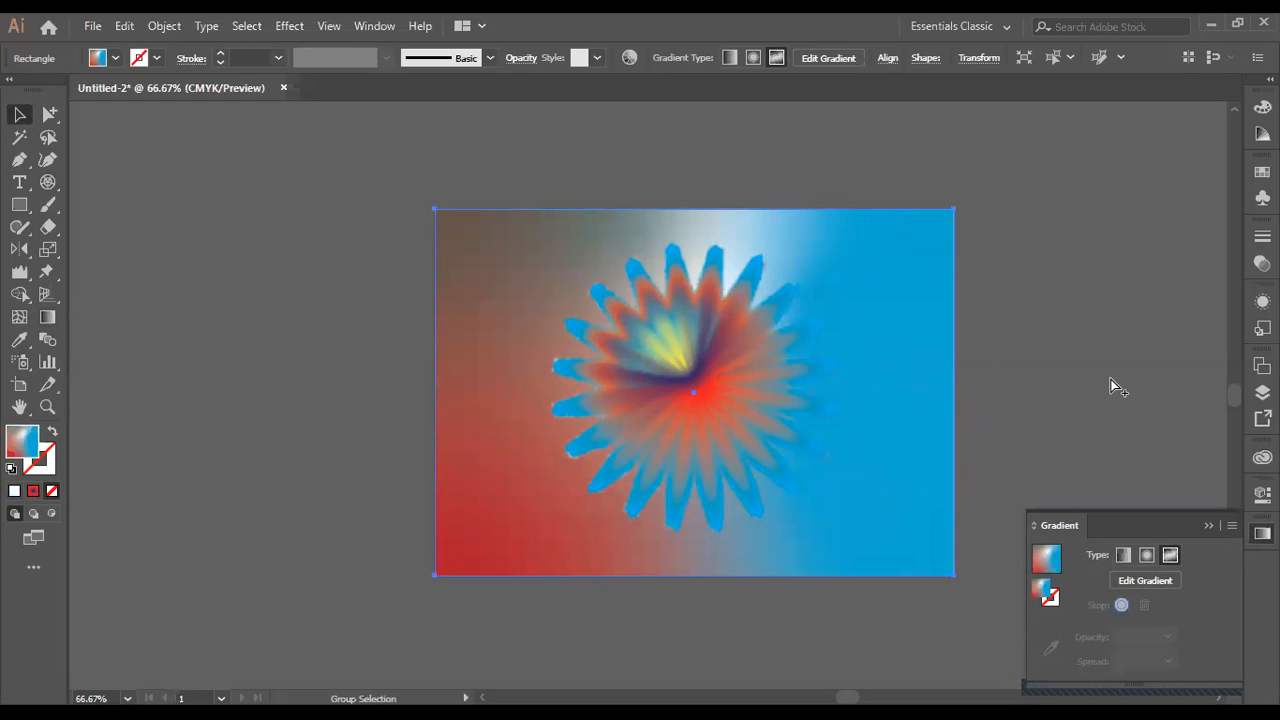
key(ctrl+z)
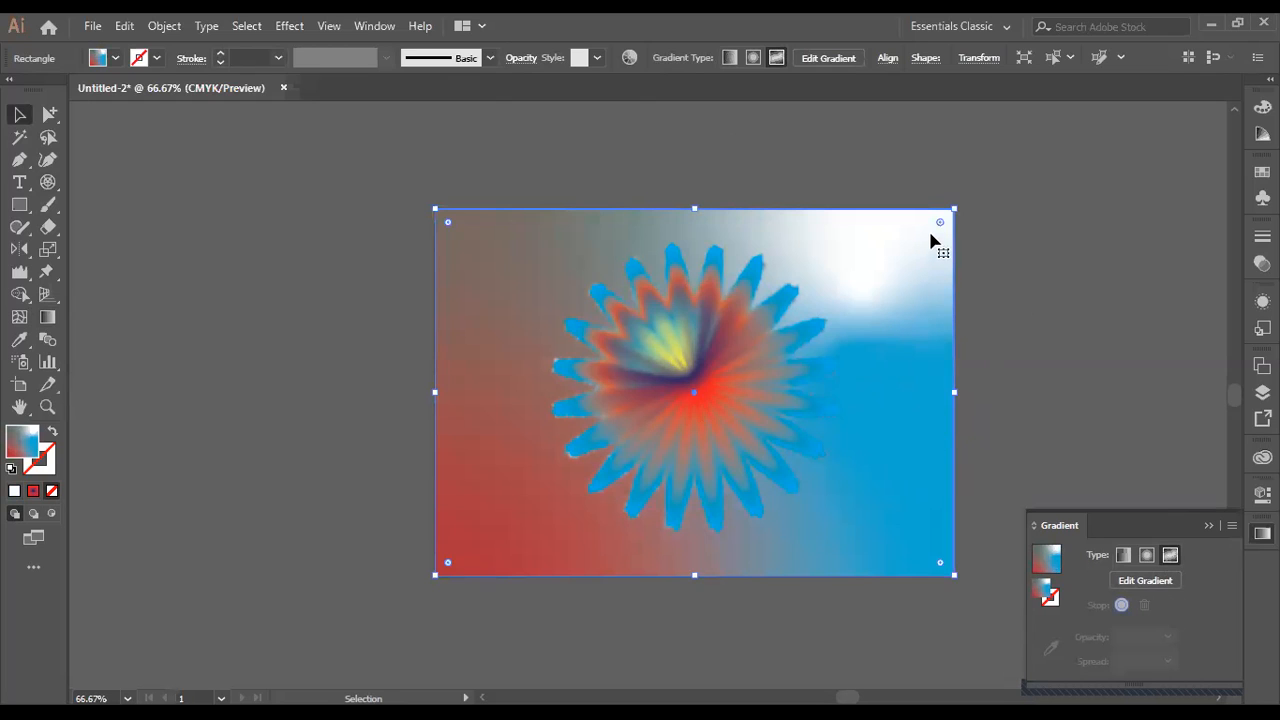
drag(943, 223, 907, 252)
key(ctrl+z)
key(ctrl+z)
click(1084, 245)
click(1170, 556)
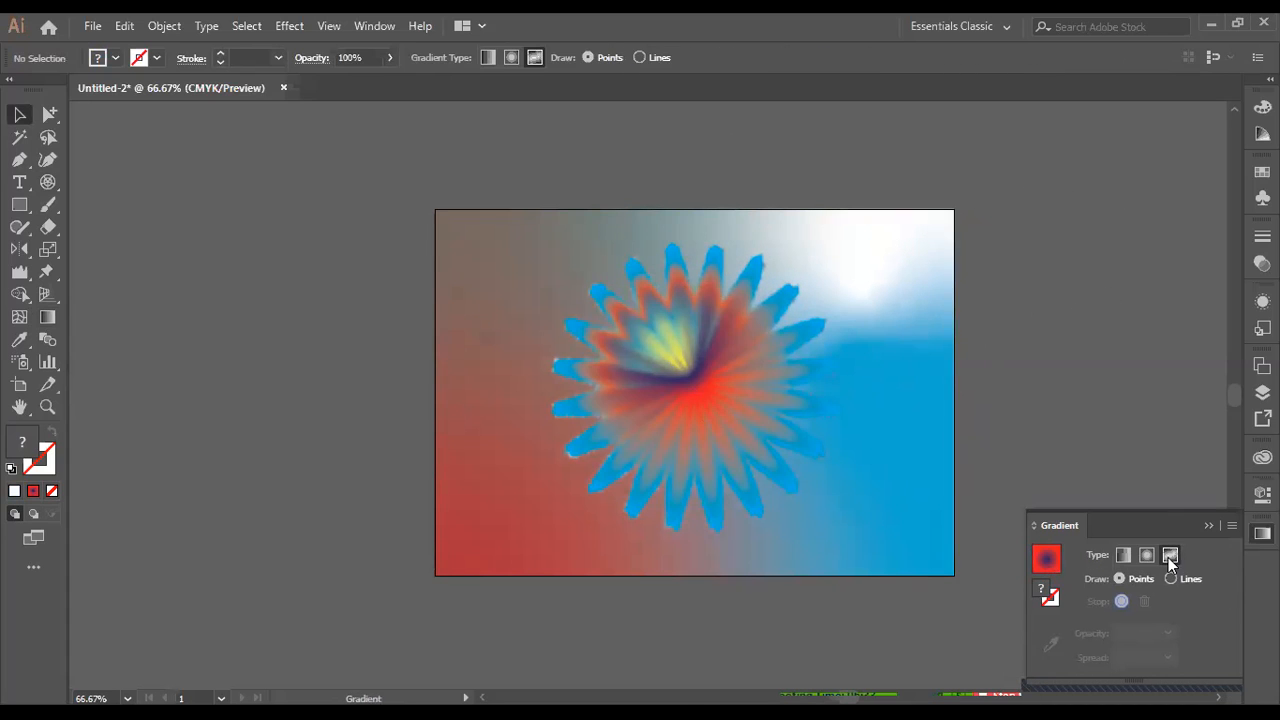
click(1162, 366)
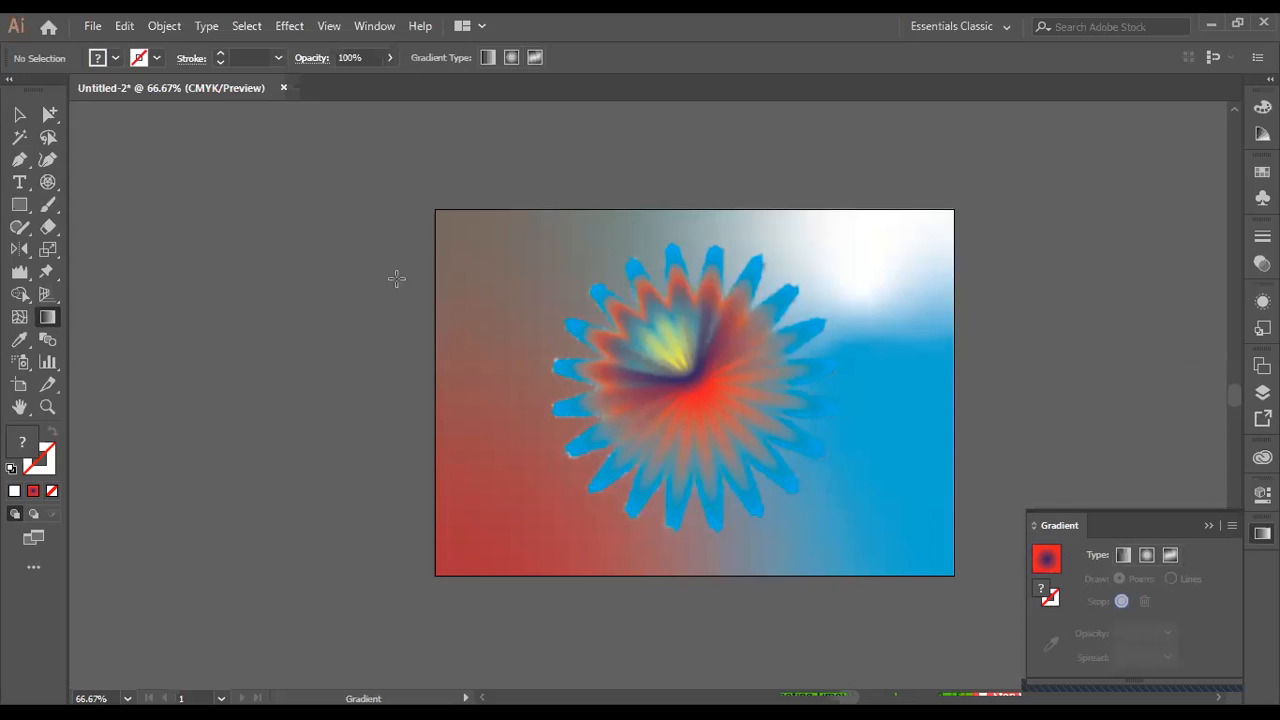
click(19, 114)
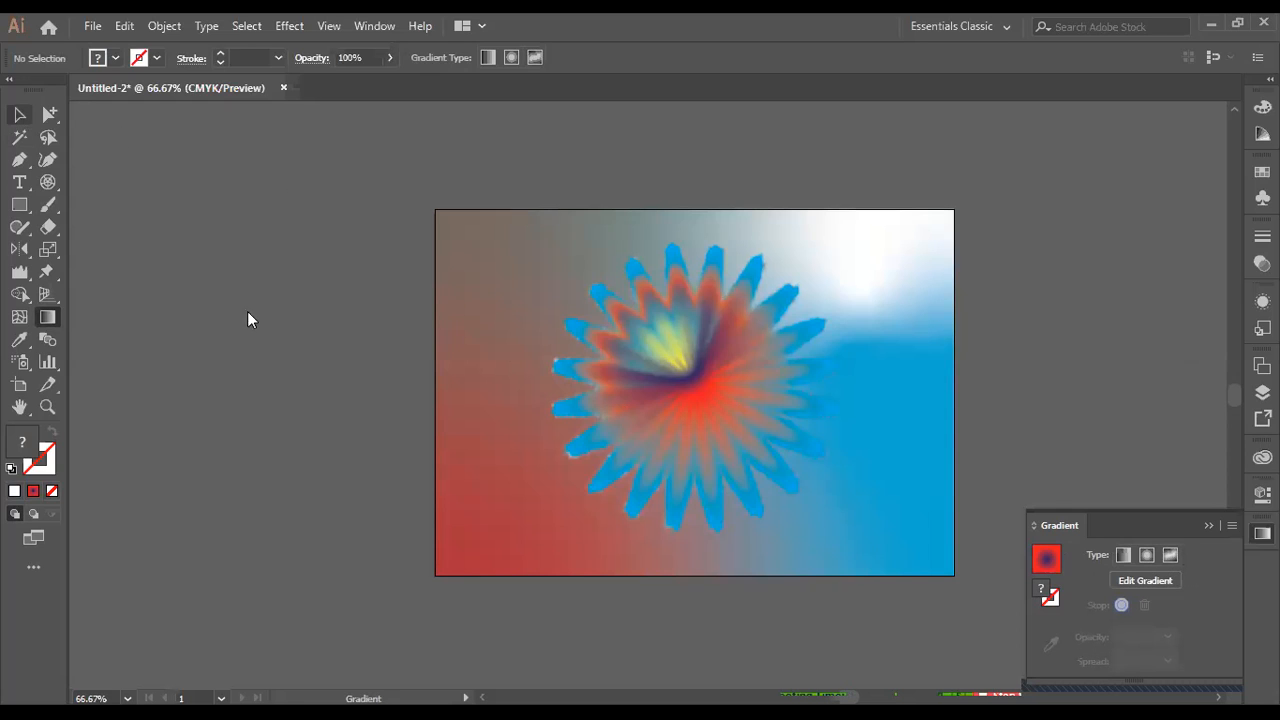
key(v)
click(666, 417)
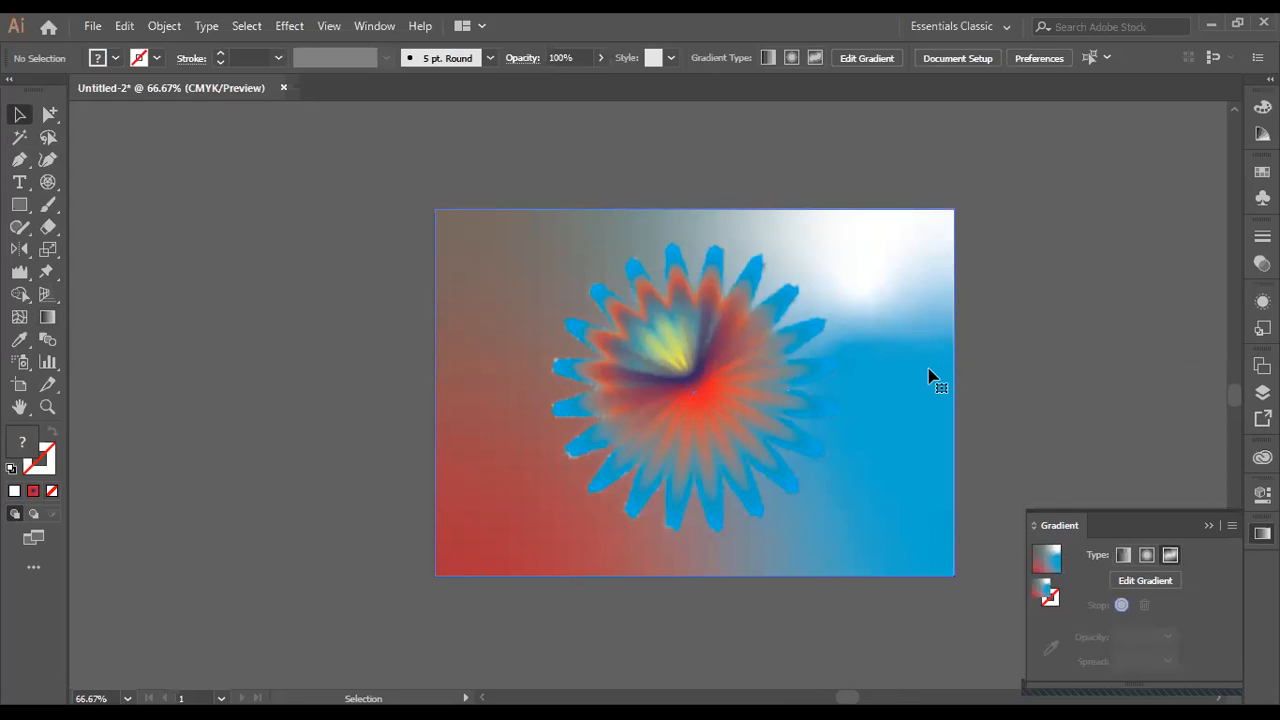
Step: Undo the earlier freeform point moves on the rectangle, back to the version with blue in its upper-left corner, and deselect it
key(ctrl+z)
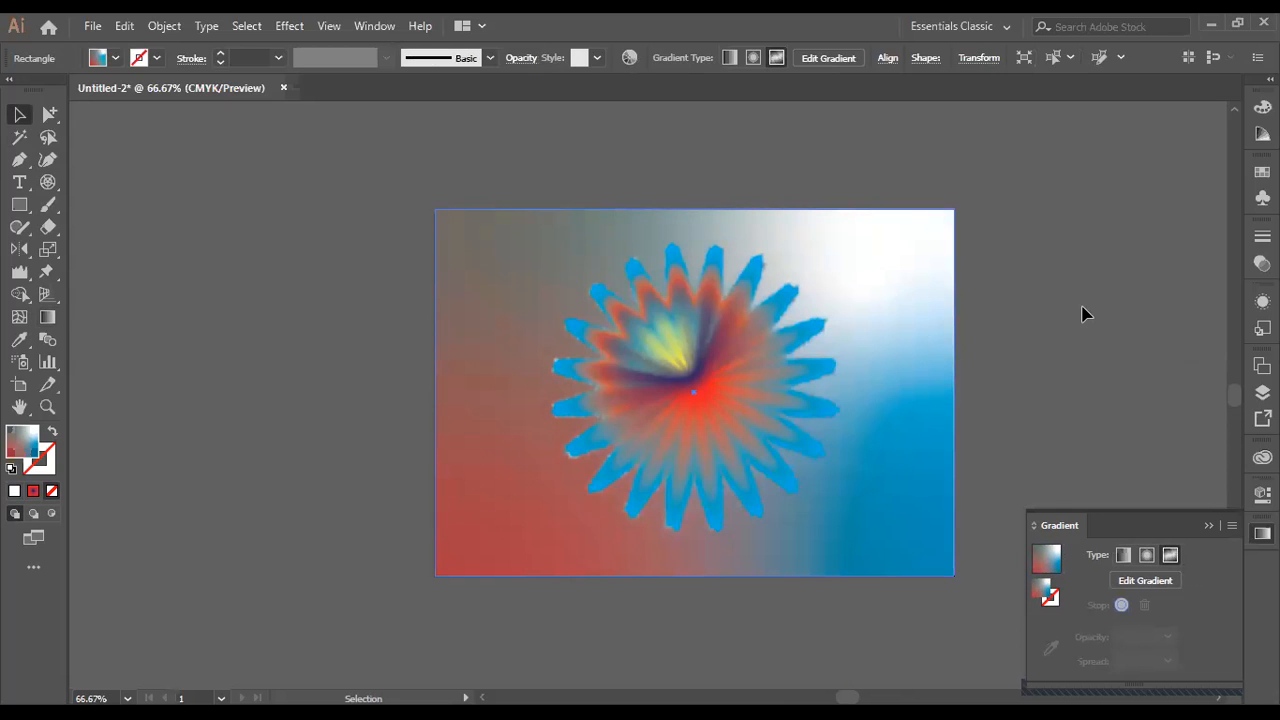
key(ctrl+z)
key(ctrl+z)
key(ctrl+z)
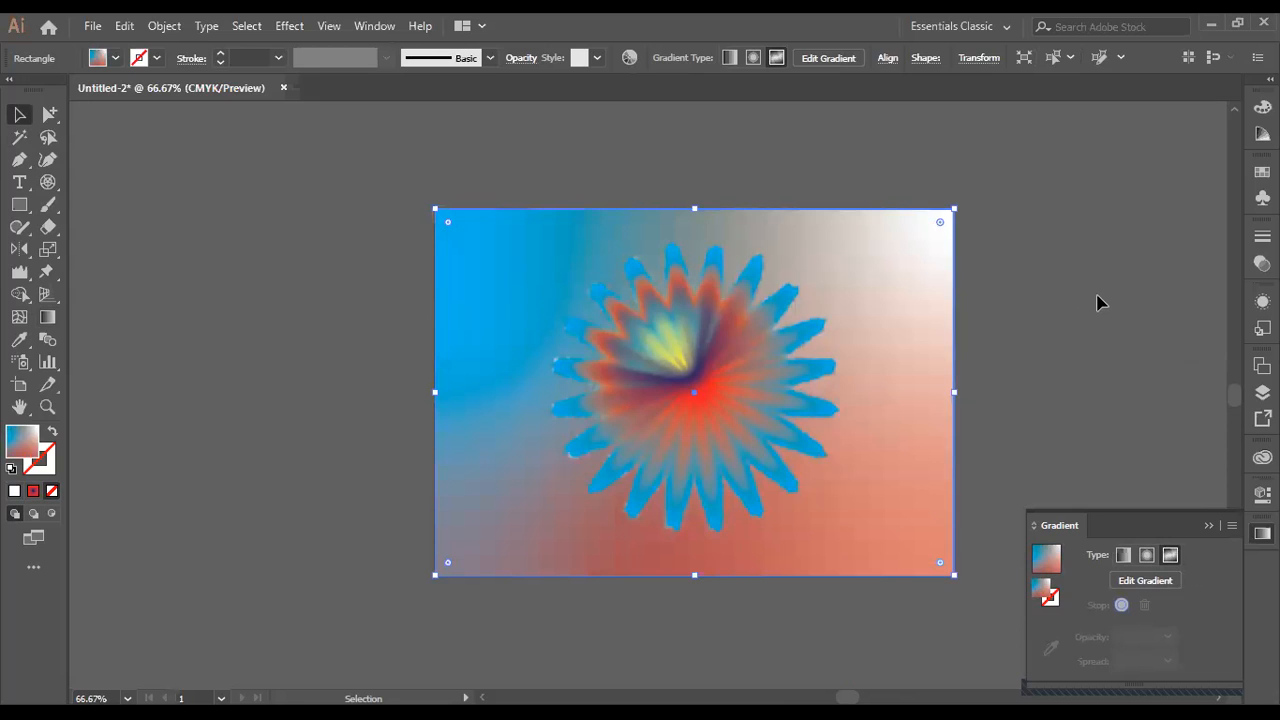
click(1097, 302)
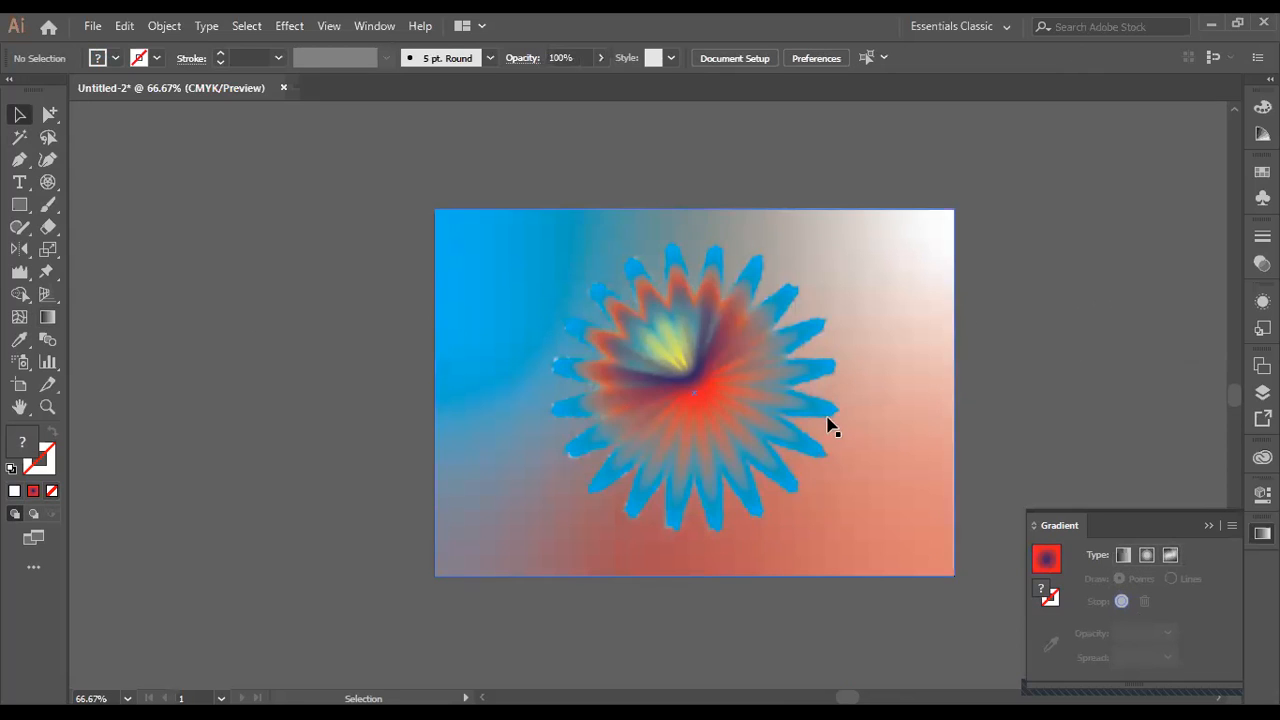
key(ctrl+alt)
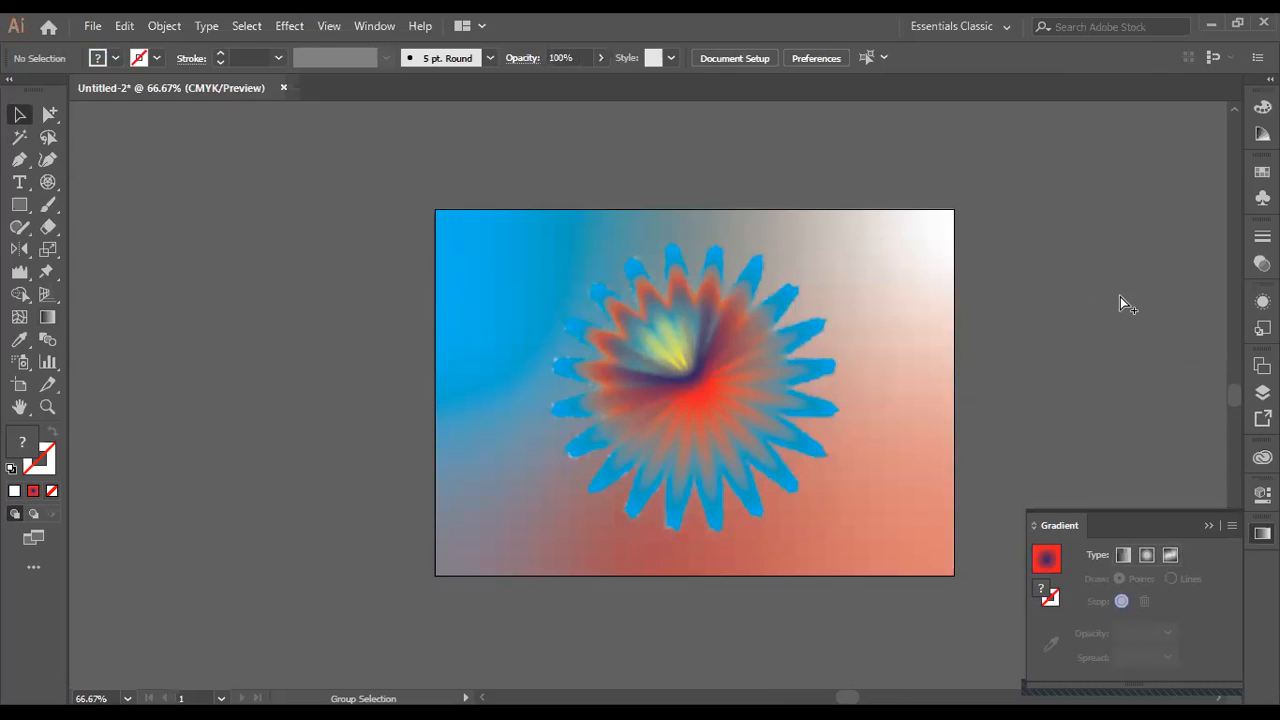
Step: Step through the rectangle's gradient history to the version with gray upper-left, red lower-left, white upper-right and blue lower-right
key(ctrl+z)
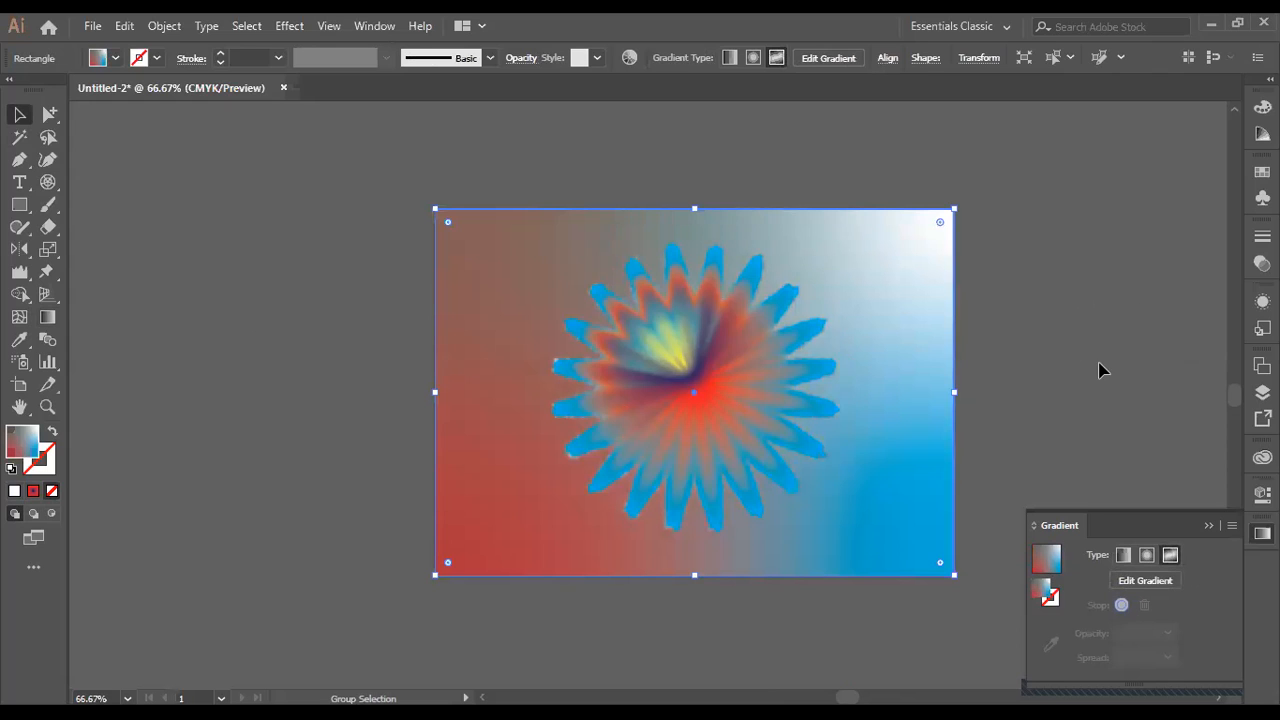
click(1100, 321)
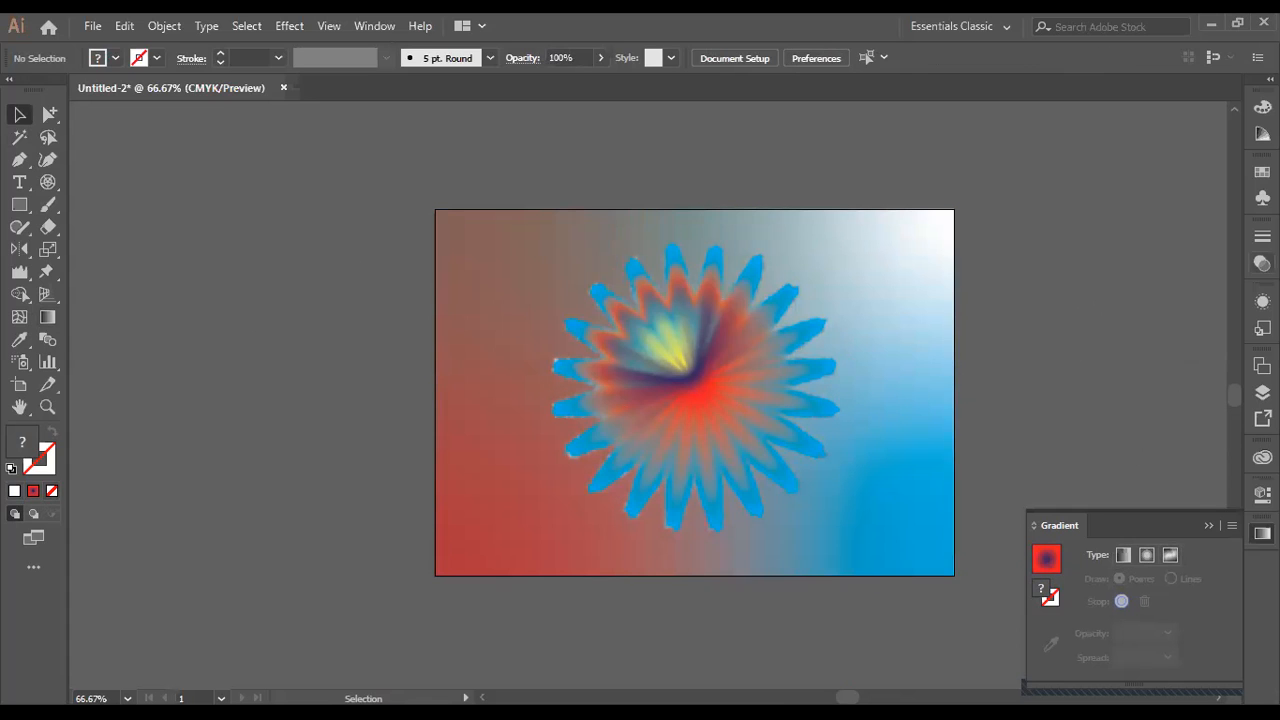
key(ctrl+z)
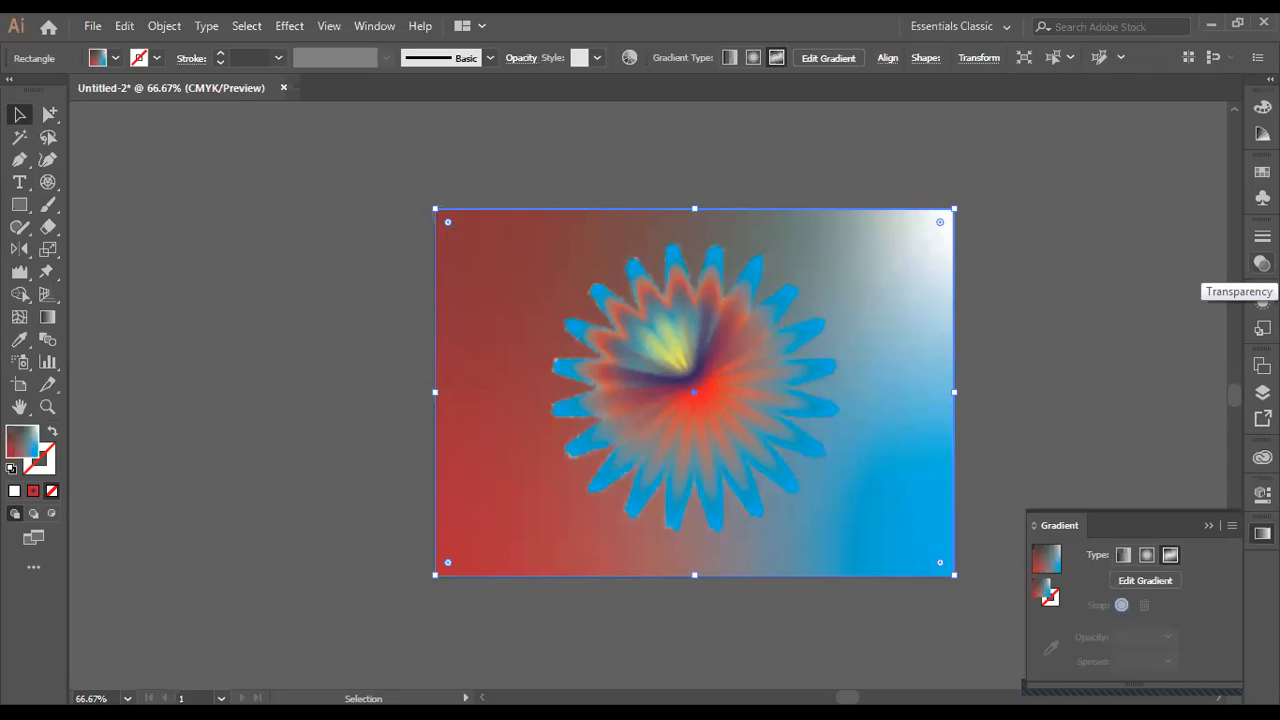
key(ctrl+z)
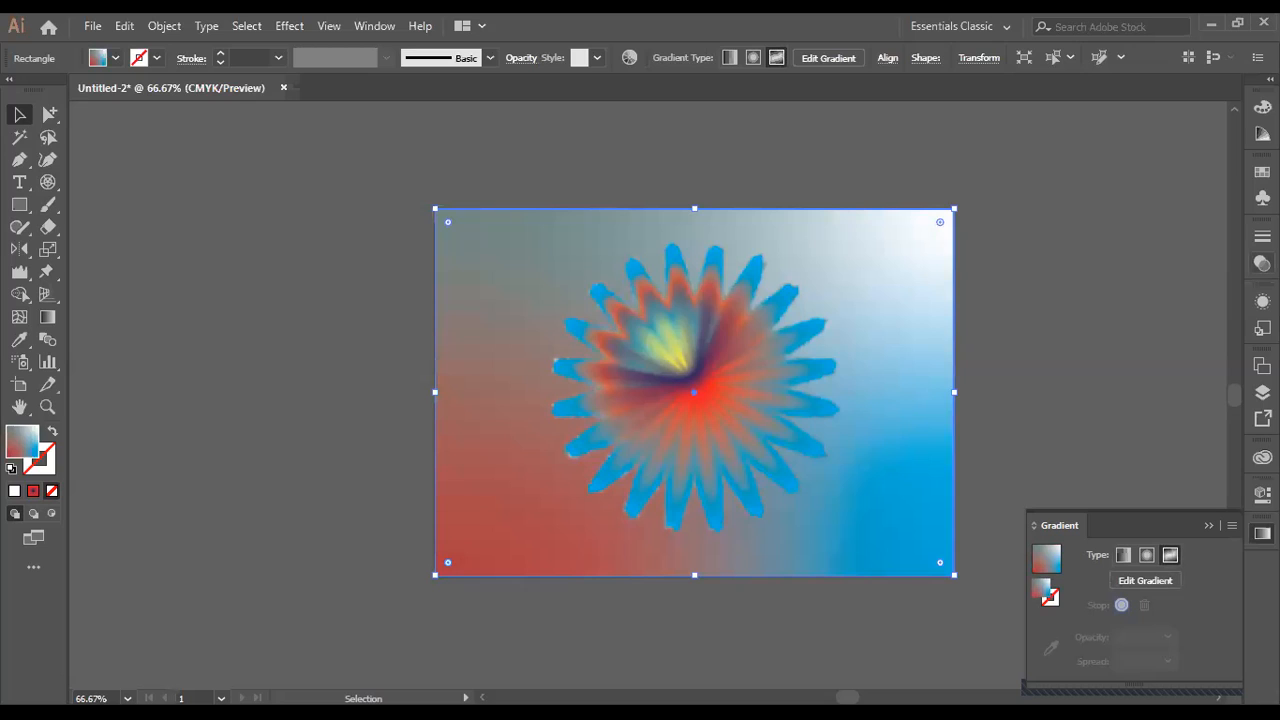
key(ctrl+z)
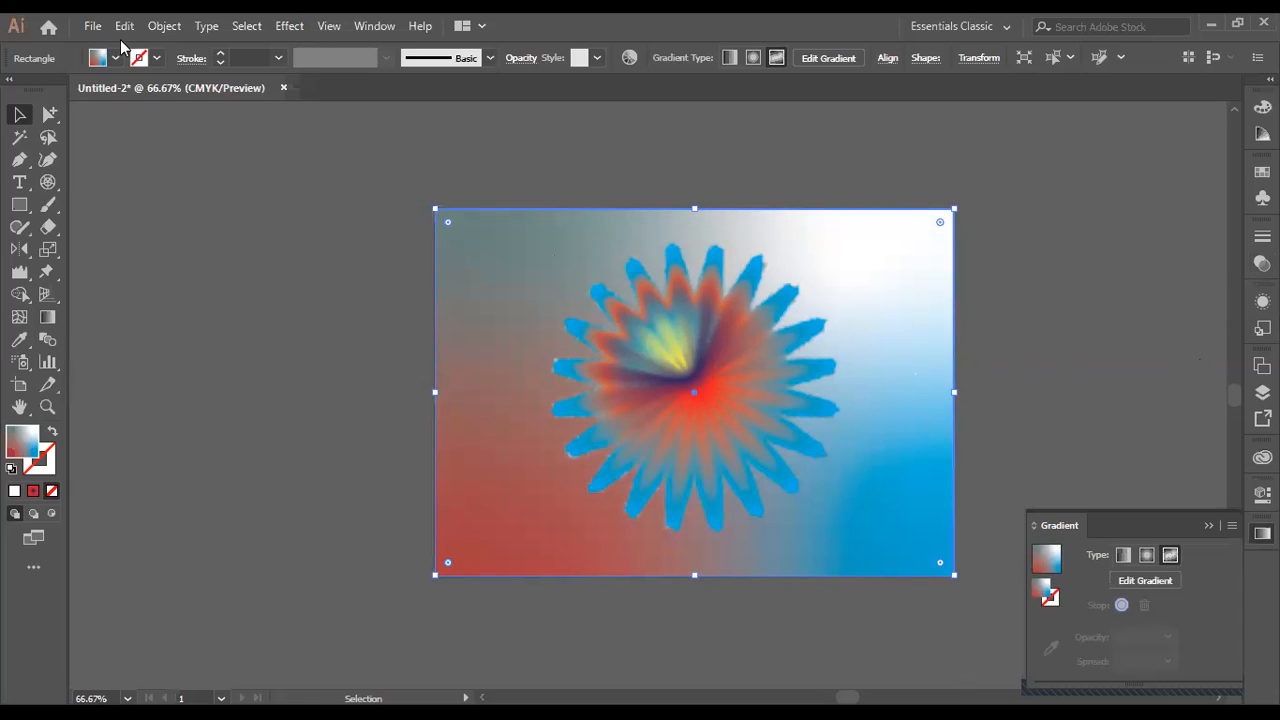
Step: Export the artwork as a JPEG named Untitled-2.jpg to the Documents library
click(89, 30)
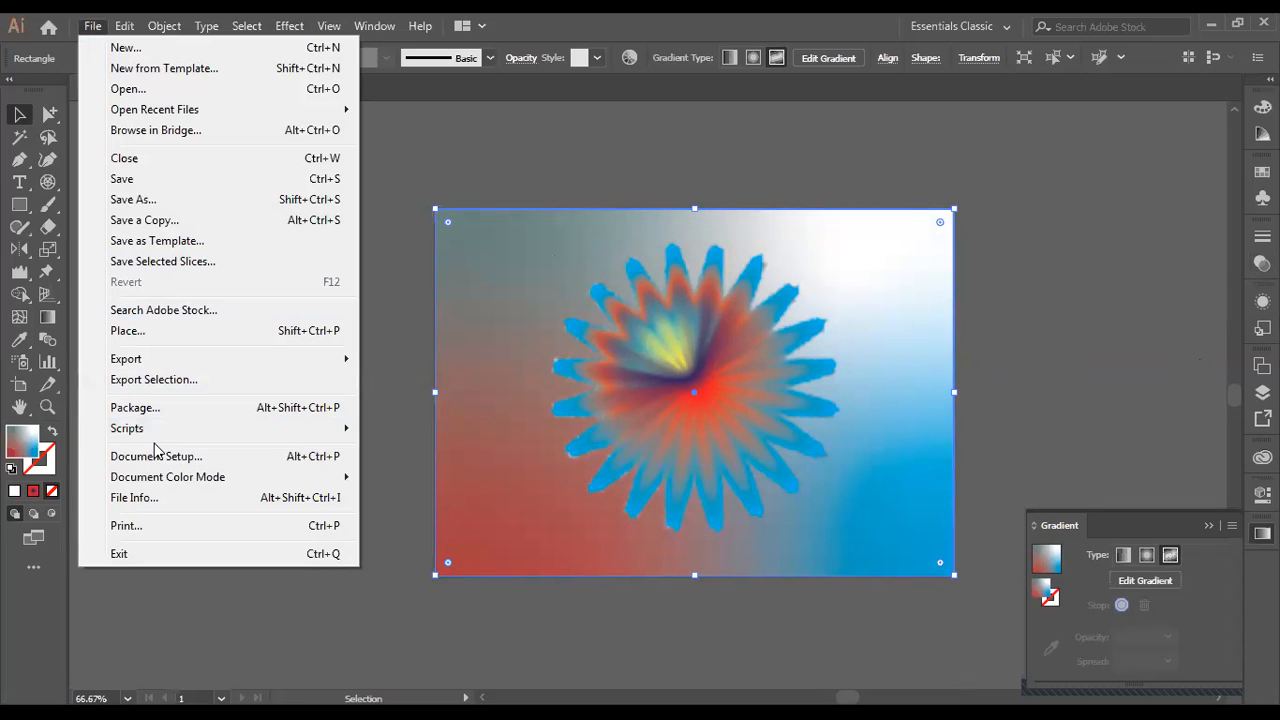
mouse_move(155, 362)
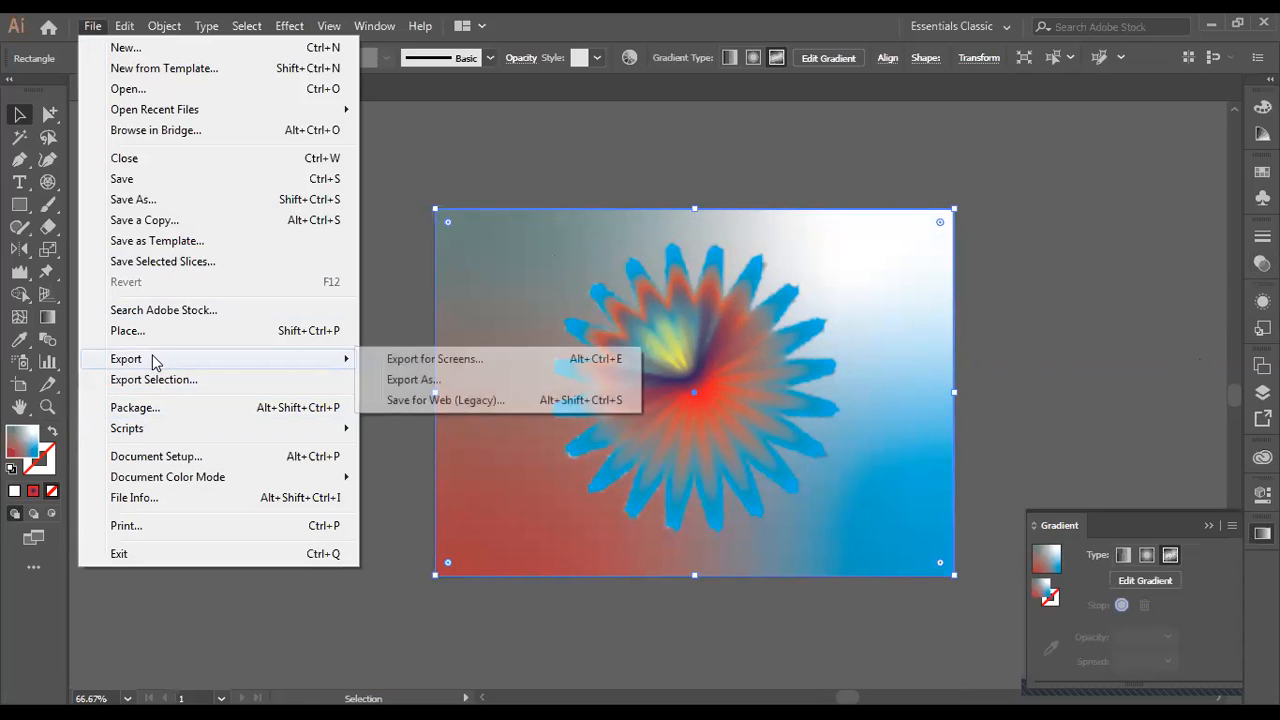
click(419, 381)
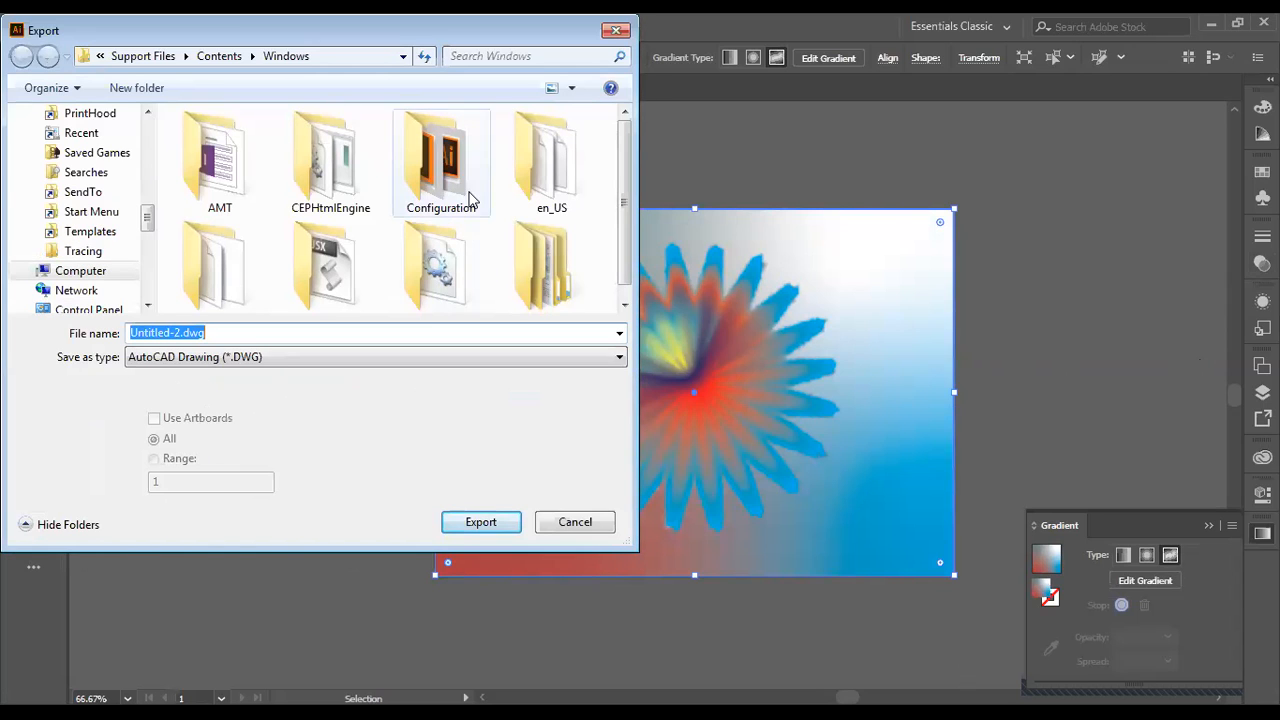
click(621, 359)
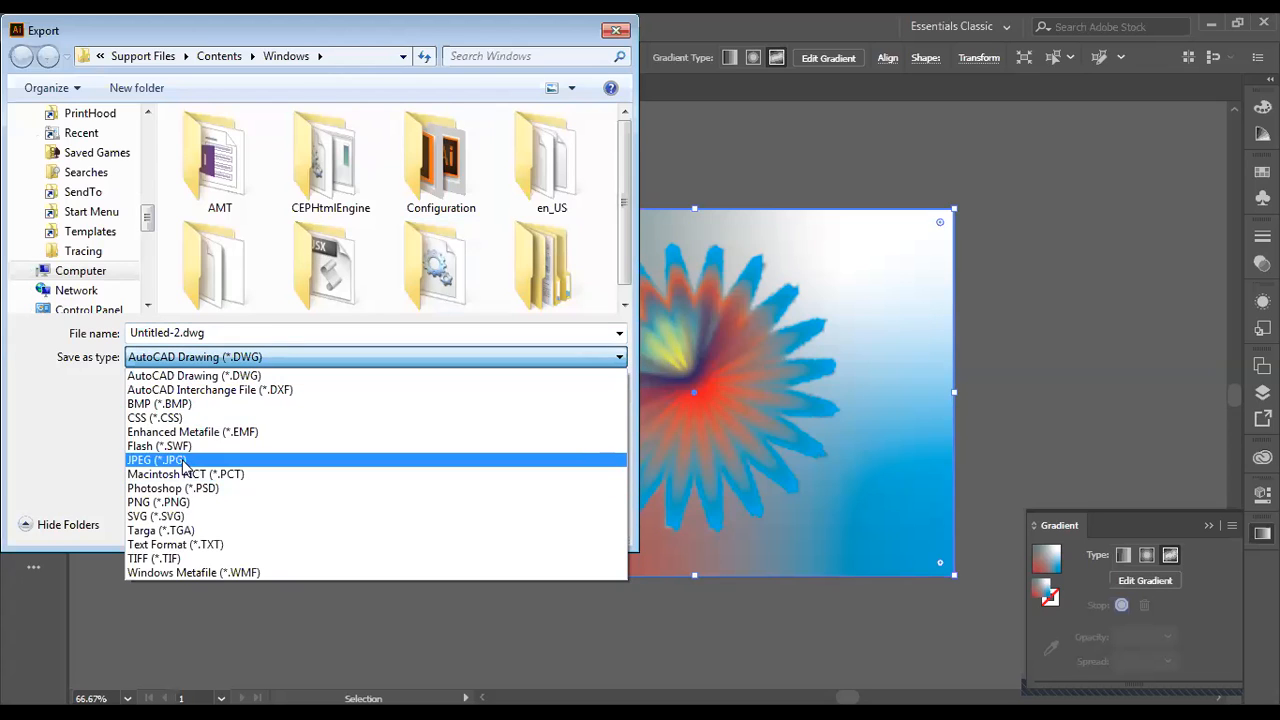
click(184, 461)
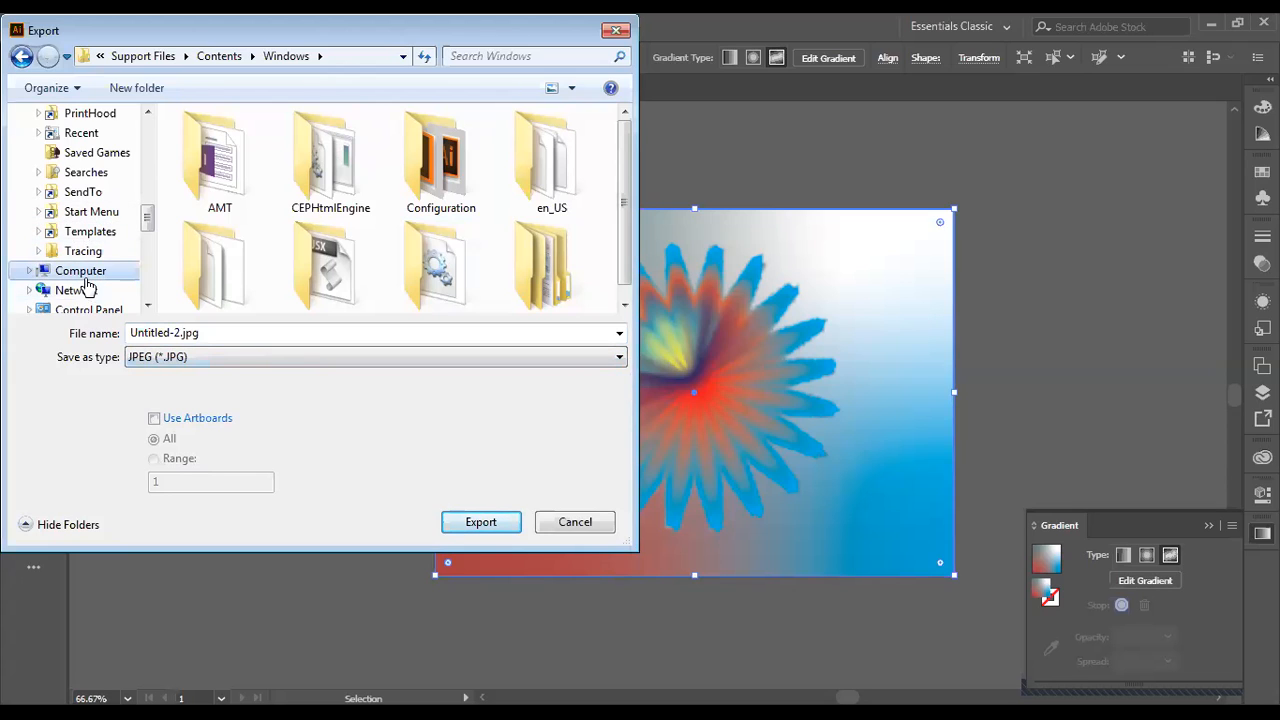
drag(149, 218, 148, 133)
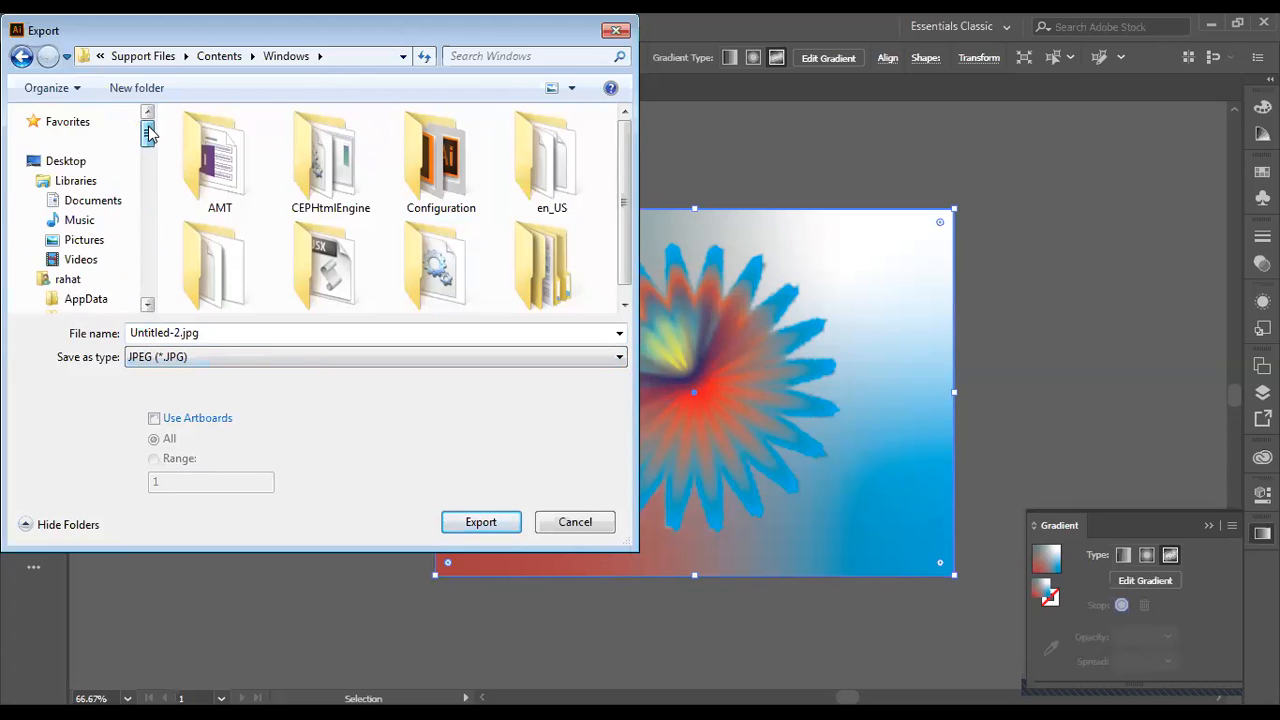
click(84, 205)
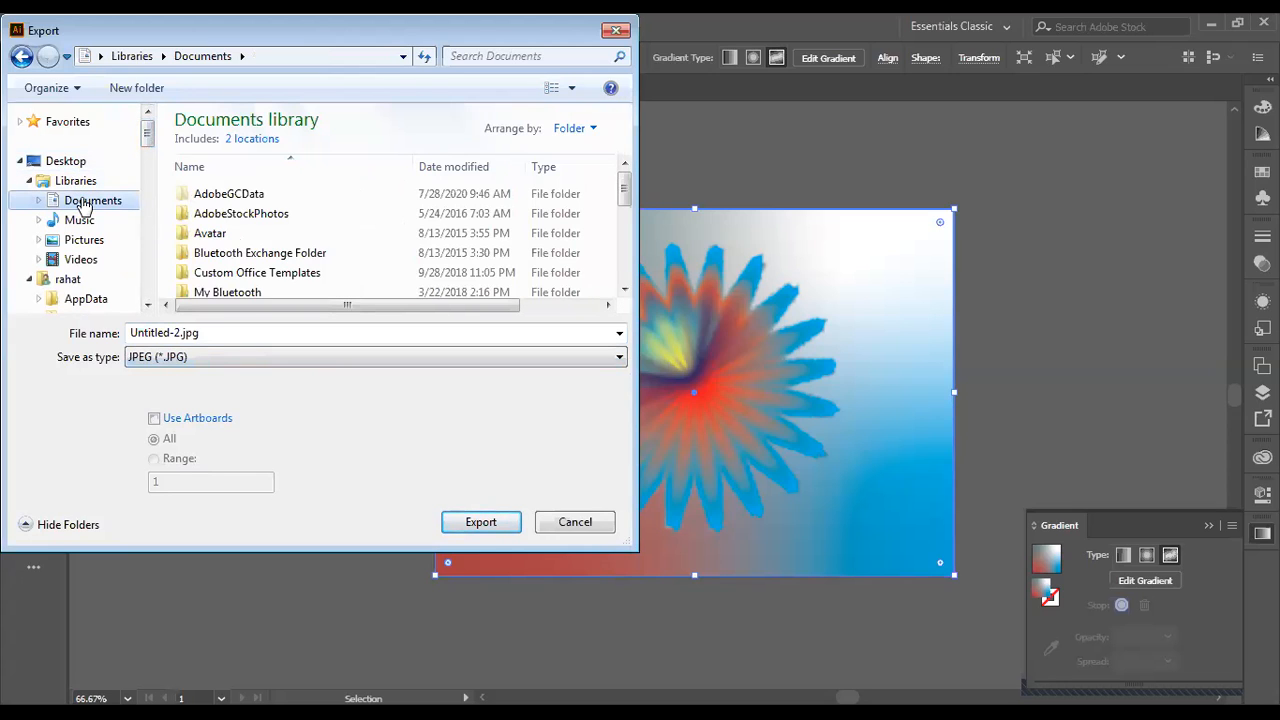
click(483, 522)
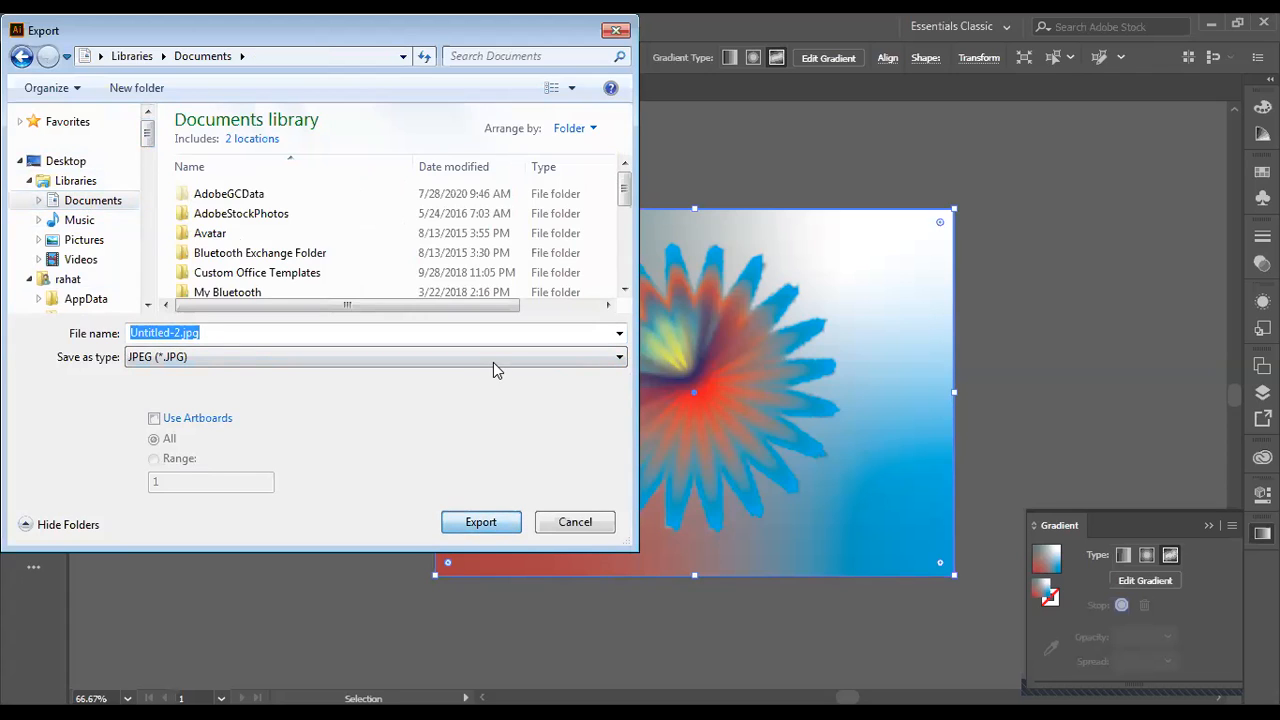
key(Return)
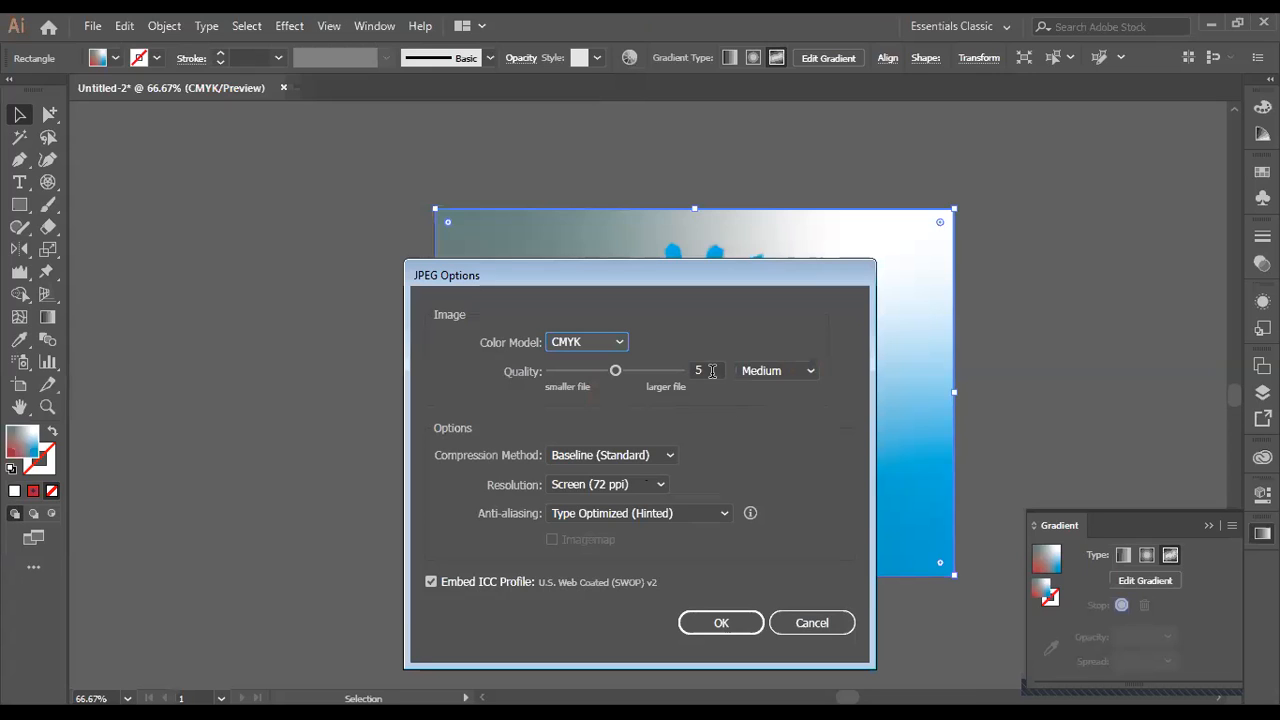
Step: Set the JPEG quality to 10 (Maximum)
click(806, 371)
click(785, 435)
drag(628, 371, 678, 372)
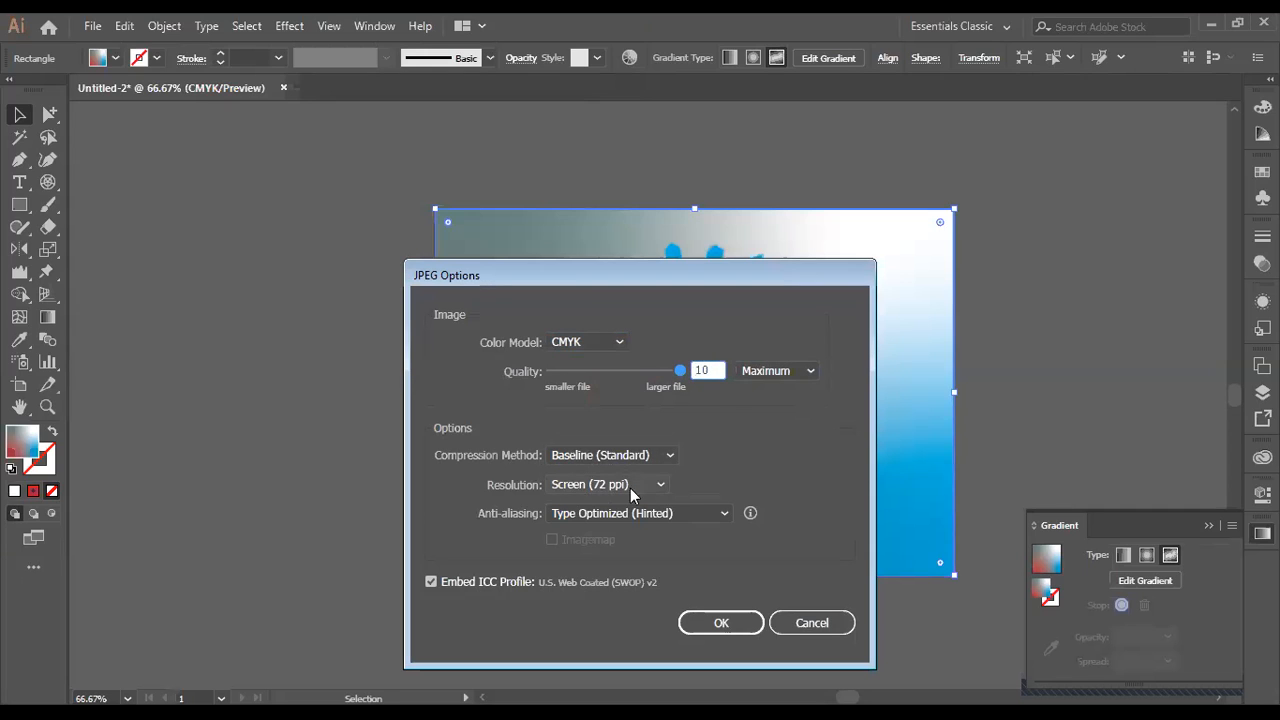
click(661, 485)
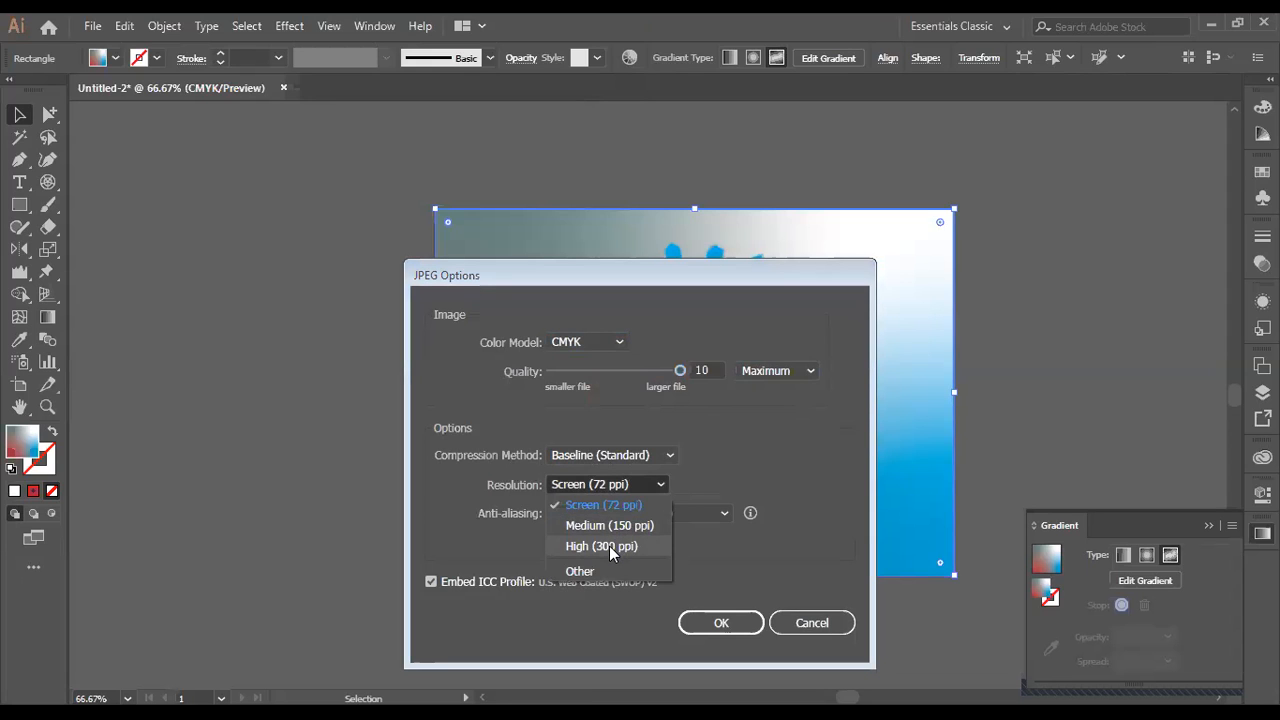
click(612, 549)
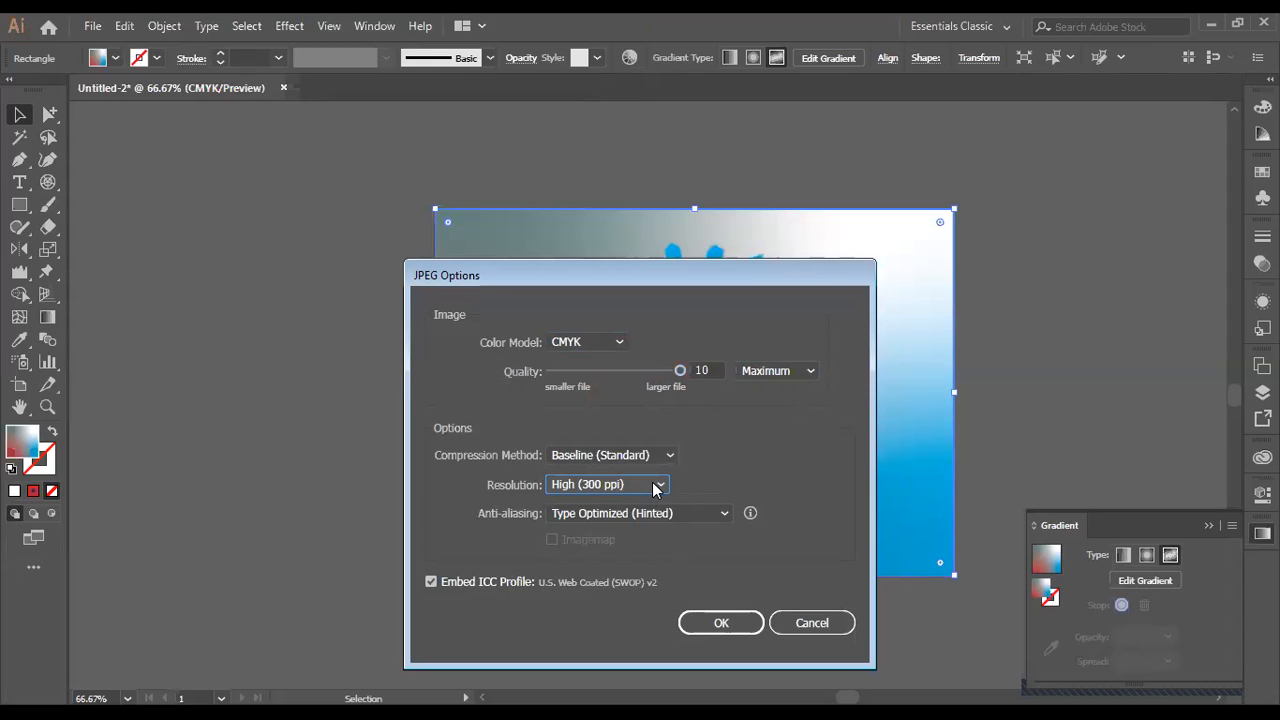
click(655, 490)
click(637, 506)
Step: Set the JPEG color model to RGB and complete the export
click(621, 342)
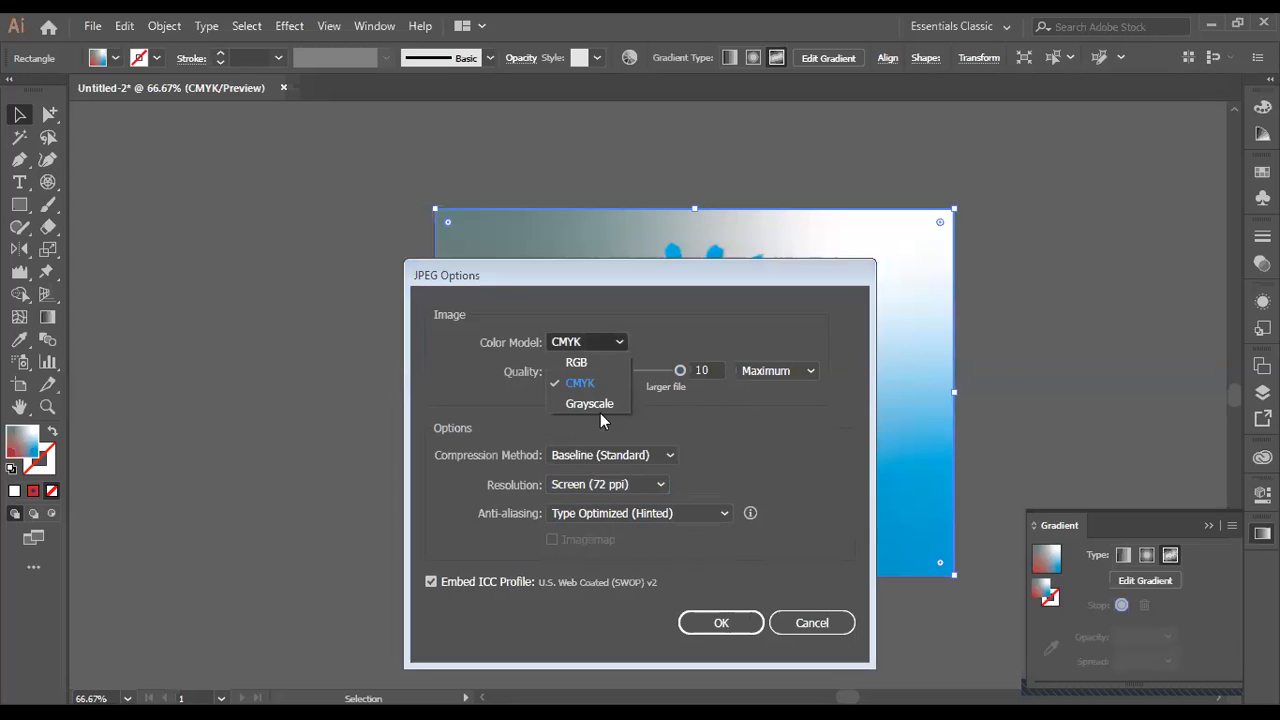
click(585, 365)
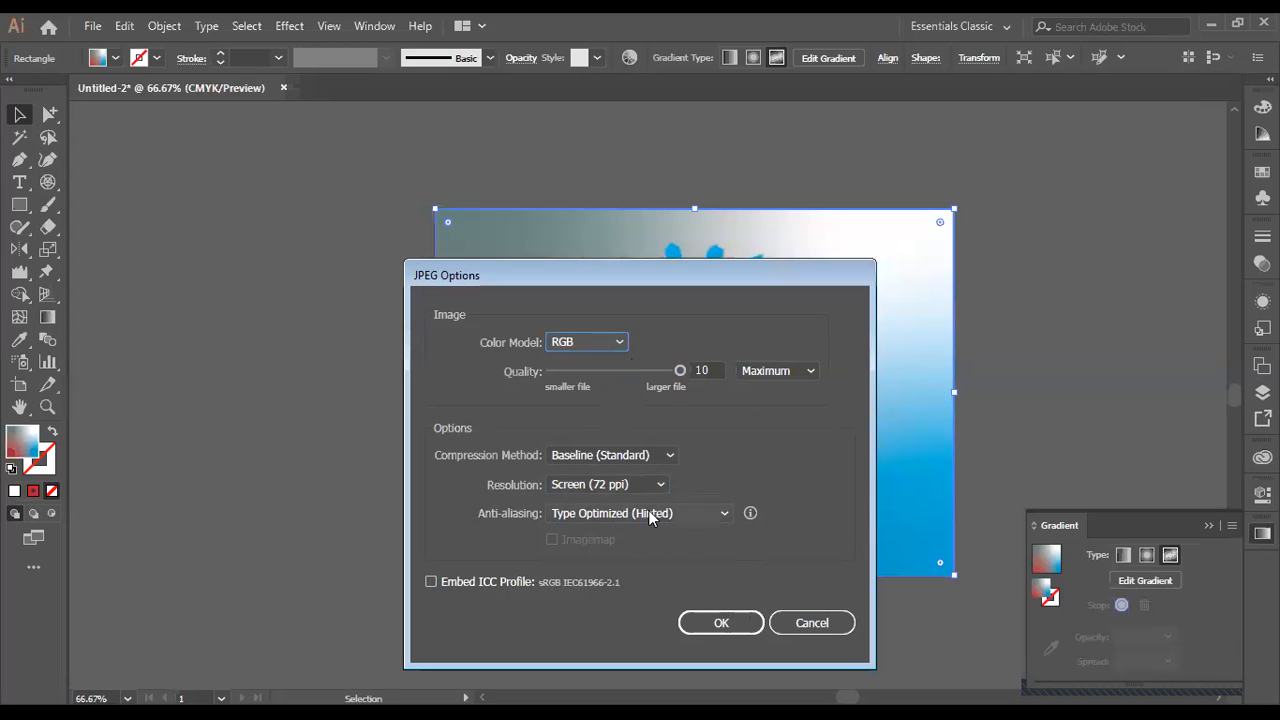
click(714, 624)
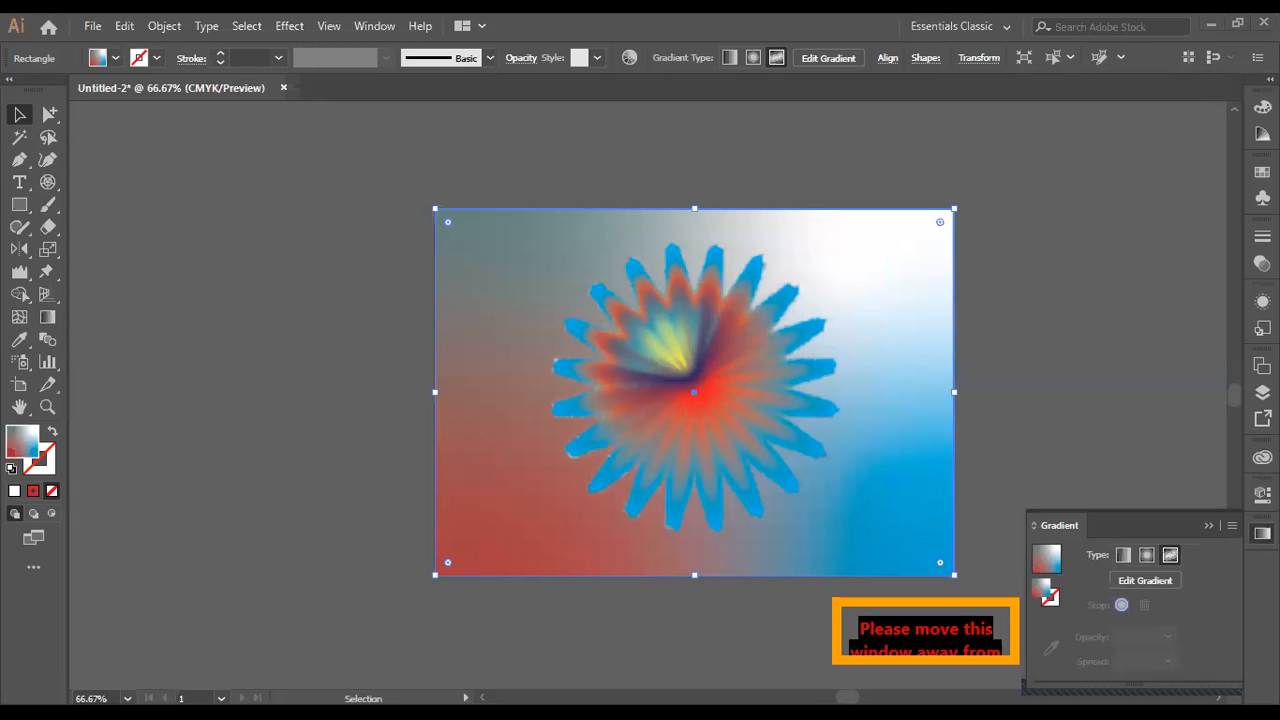
click(90, 584)
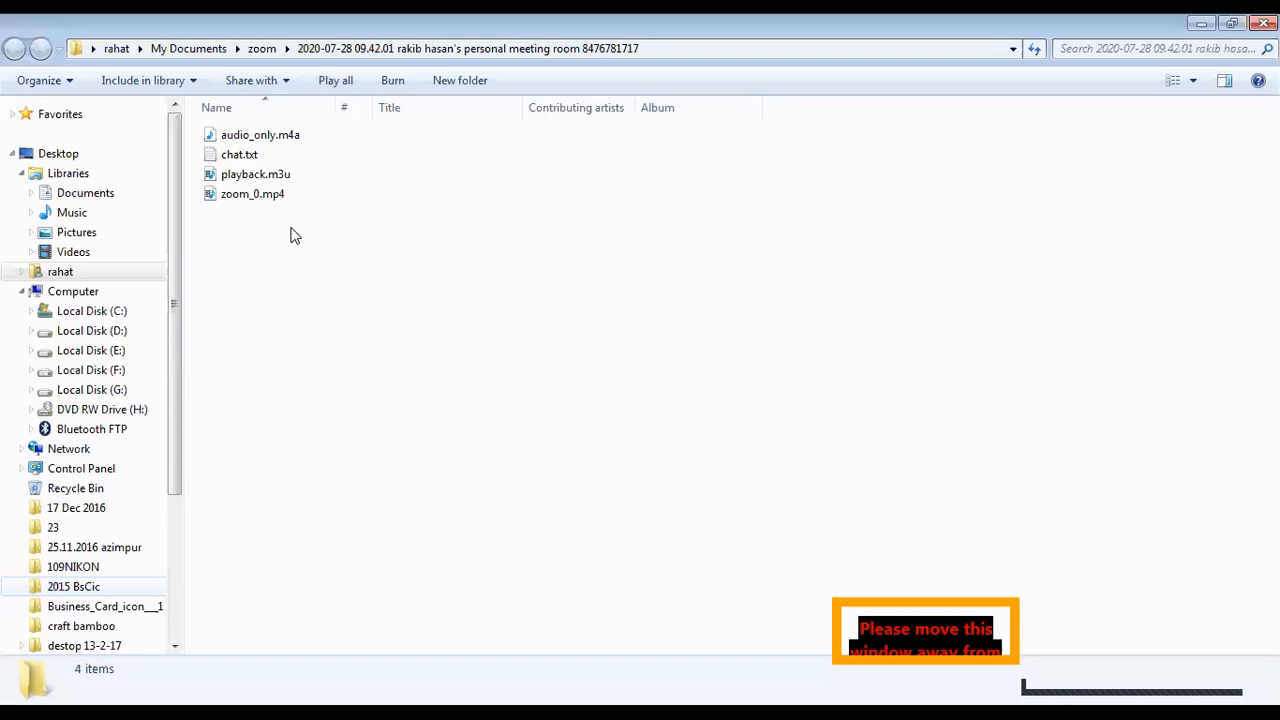